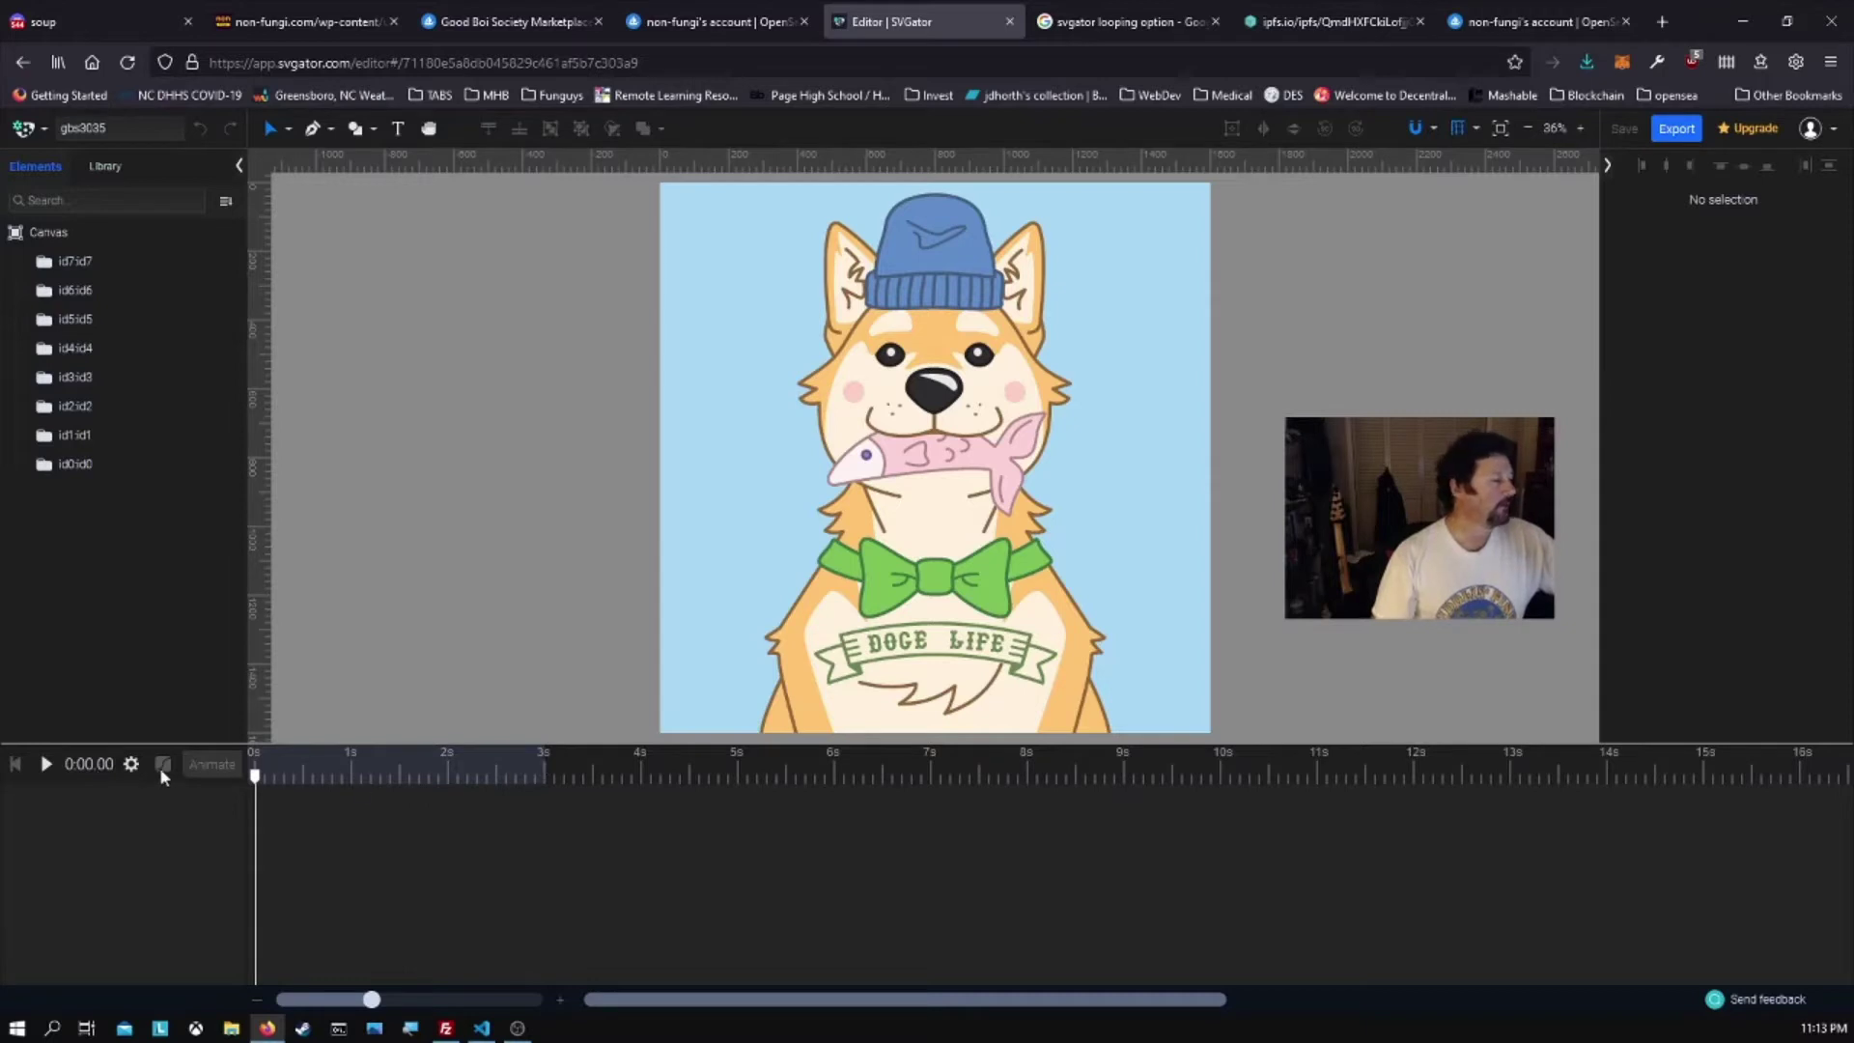
- Set the animation duration to 5 seconds with Infinite iterations, then close the settings
{"action": "left_click", "coordinate": [130, 766]}
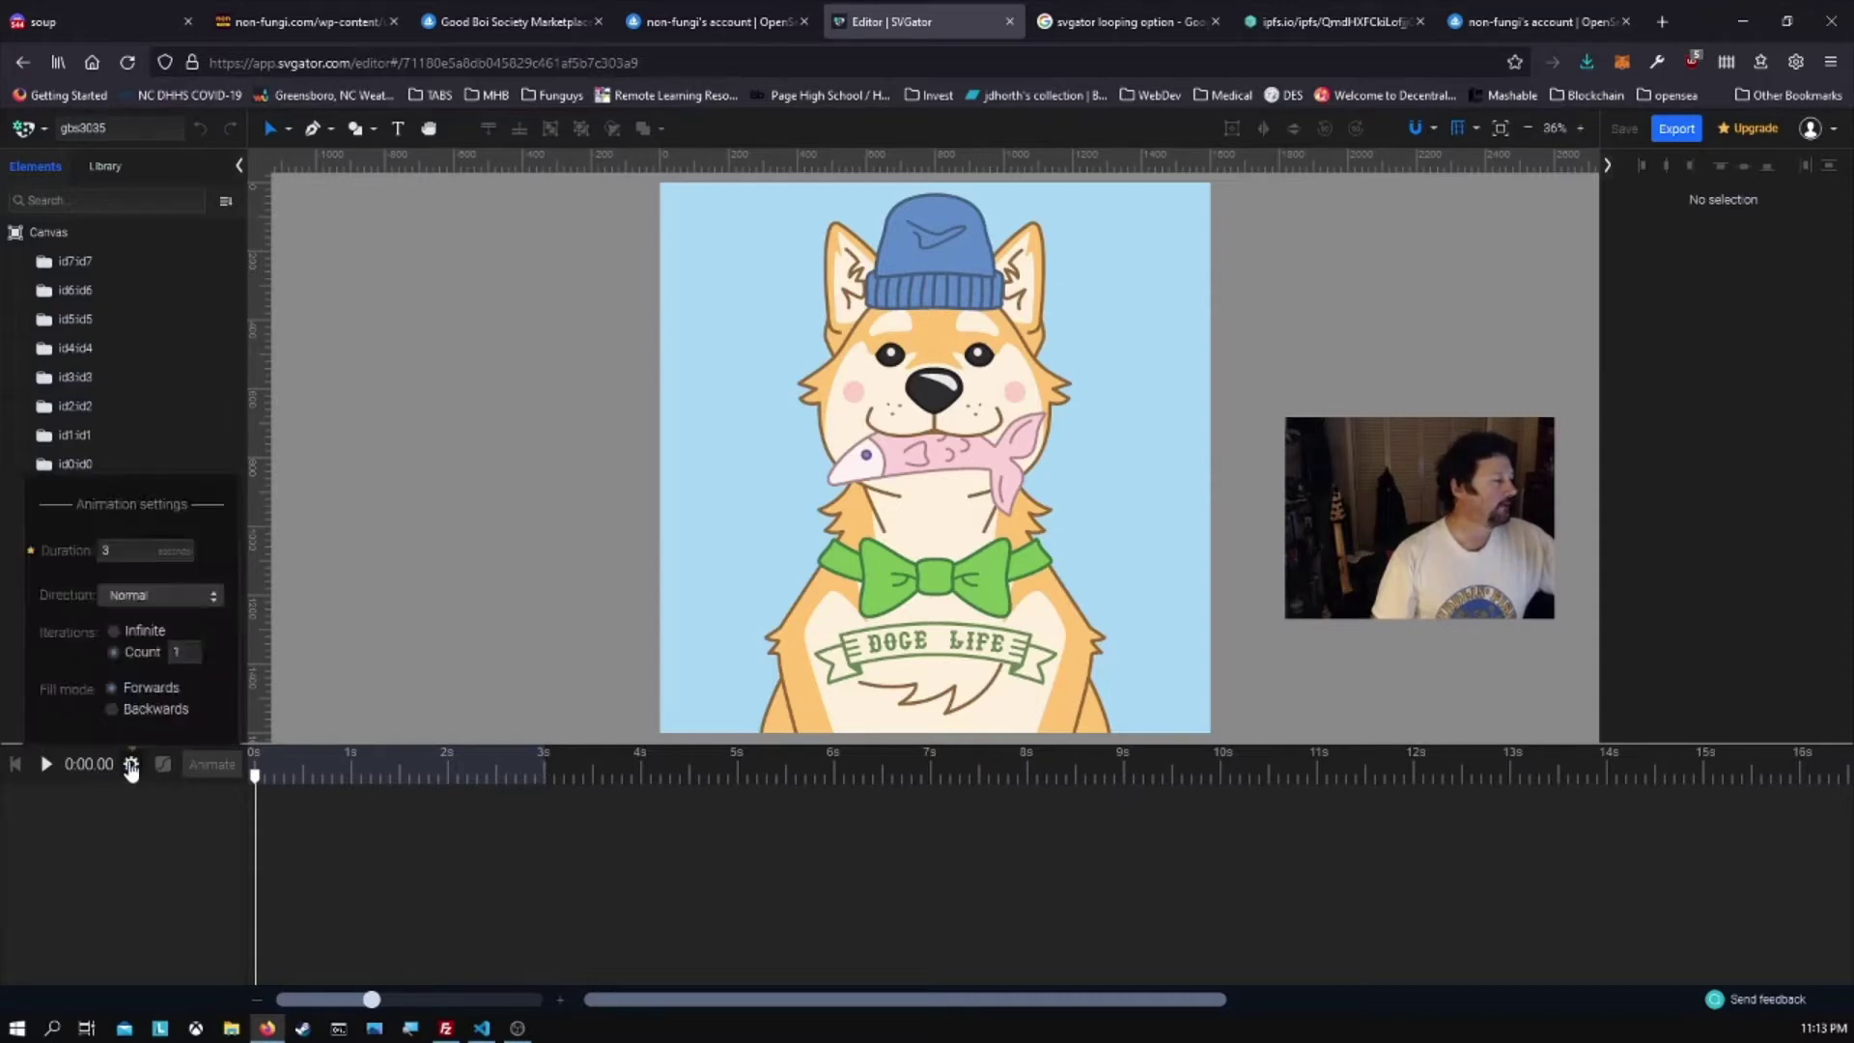
{"action": "left_click", "coordinate": [130, 551]}
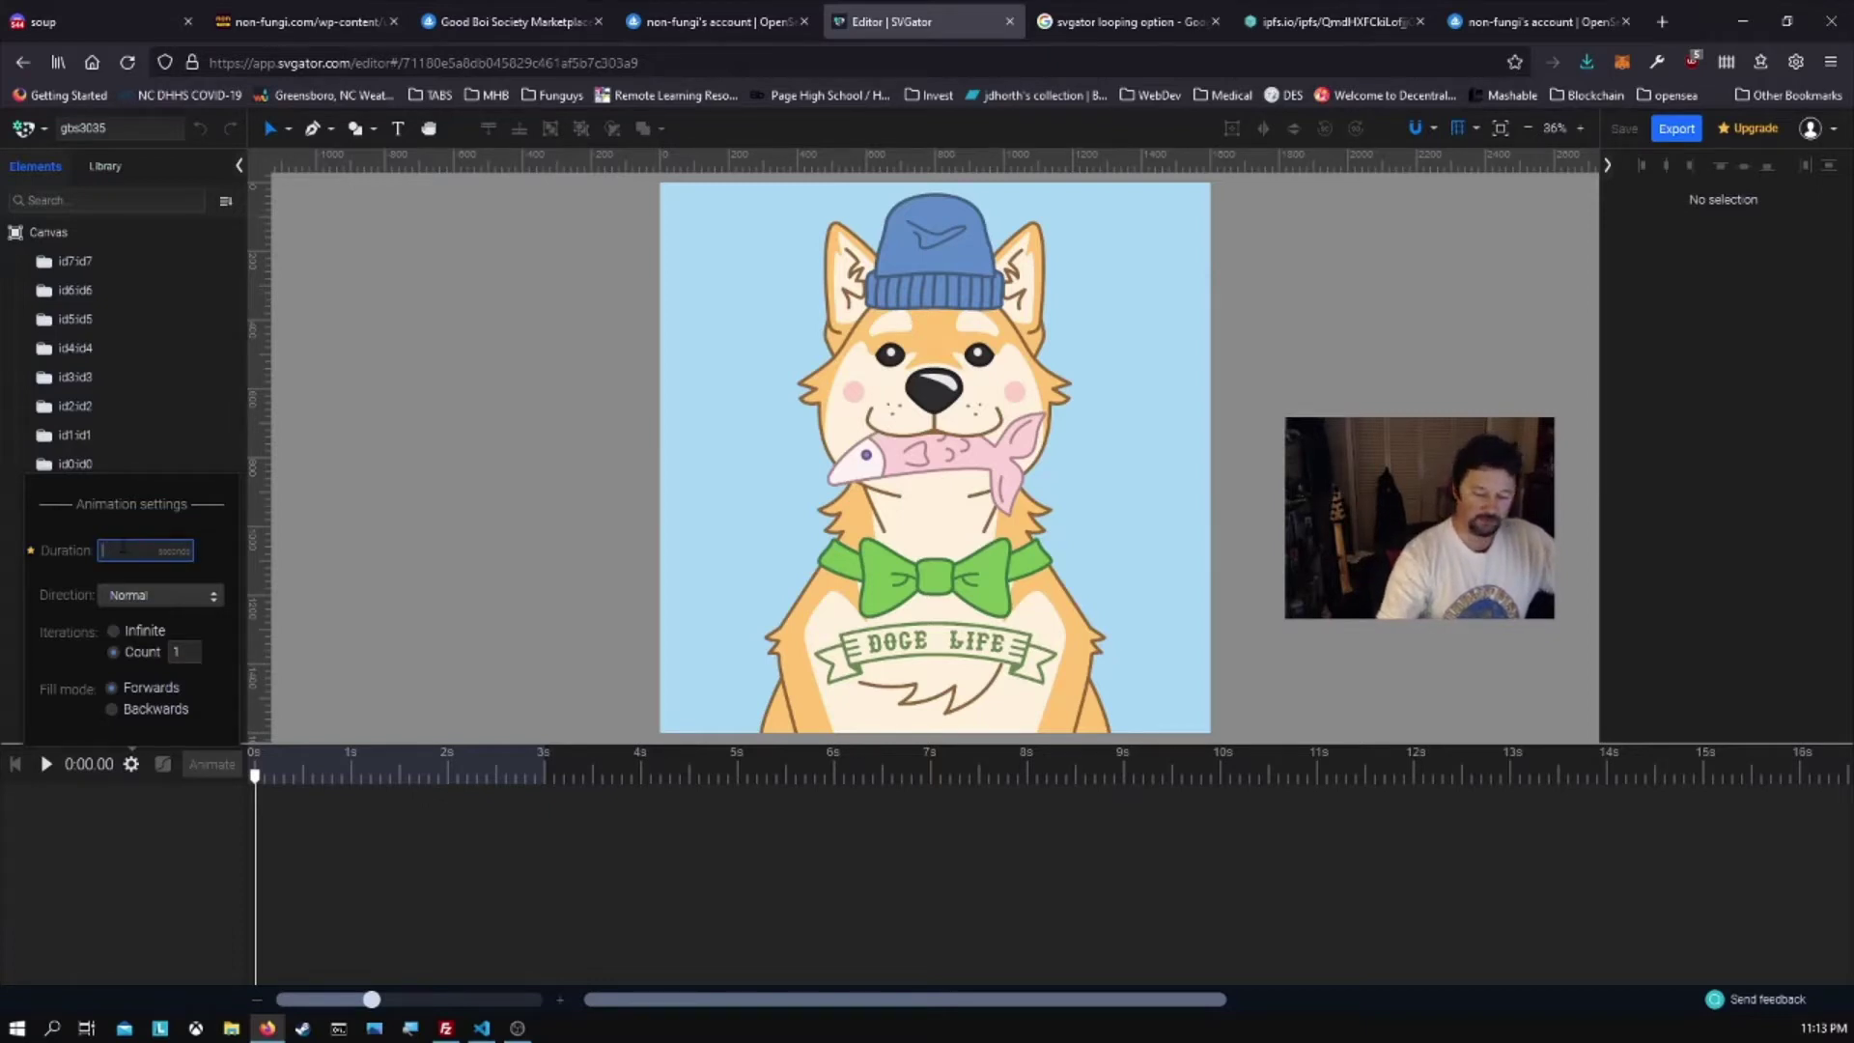
{"action": "type", "text": "5"}
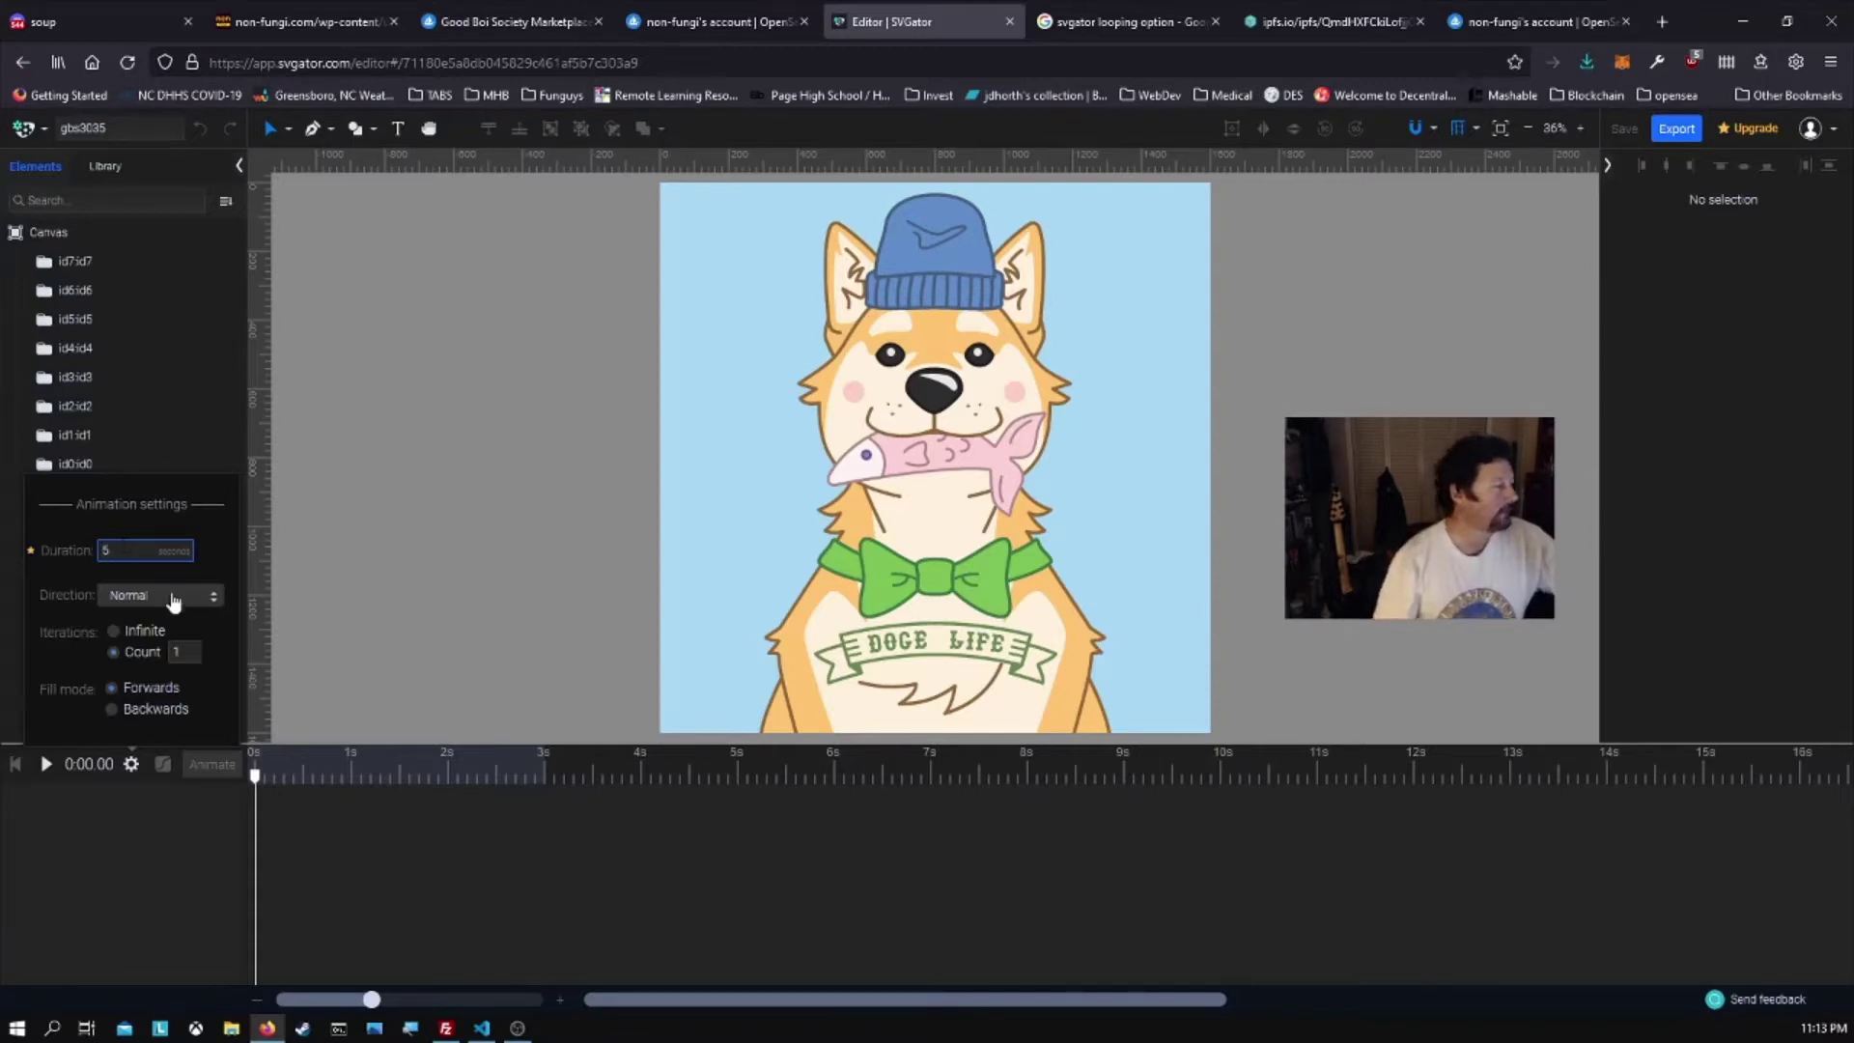
{"action": "left_click", "coordinate": [114, 638]}
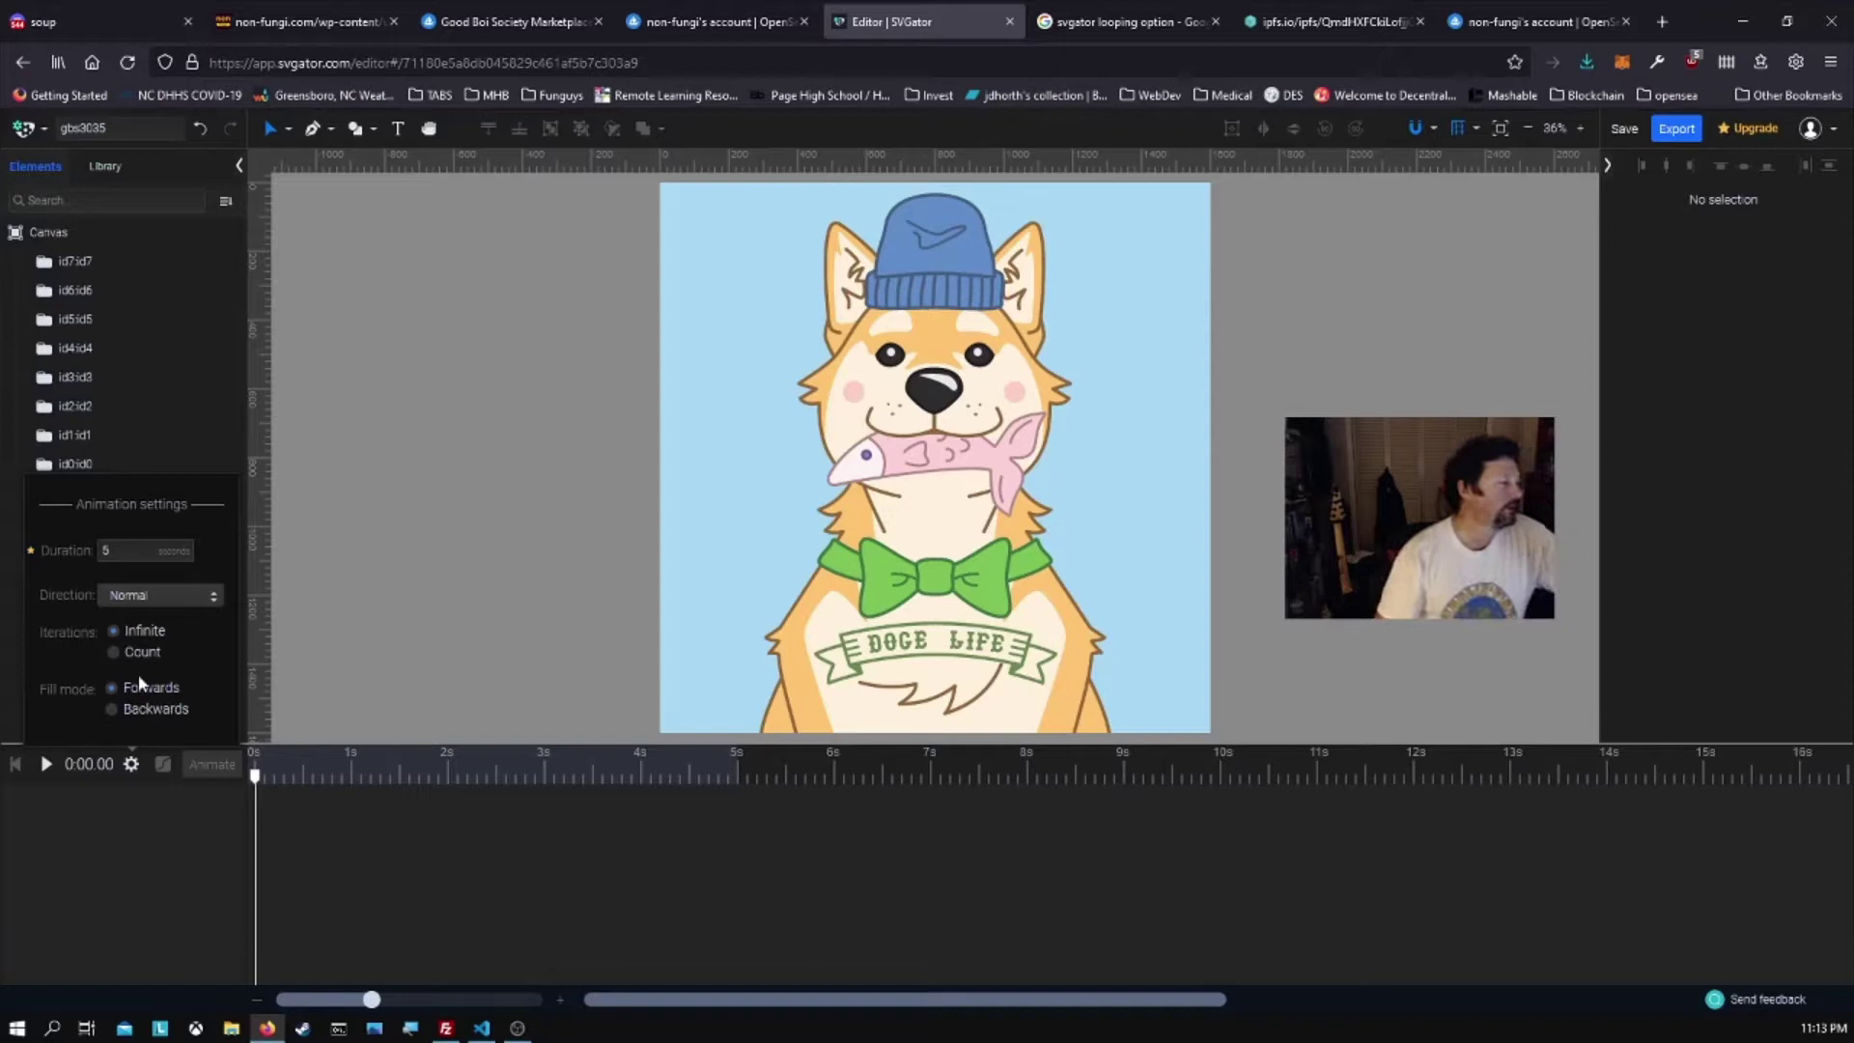
{"action": "left_click", "coordinate": [134, 767]}
{"action": "left_click", "coordinate": [134, 766]}
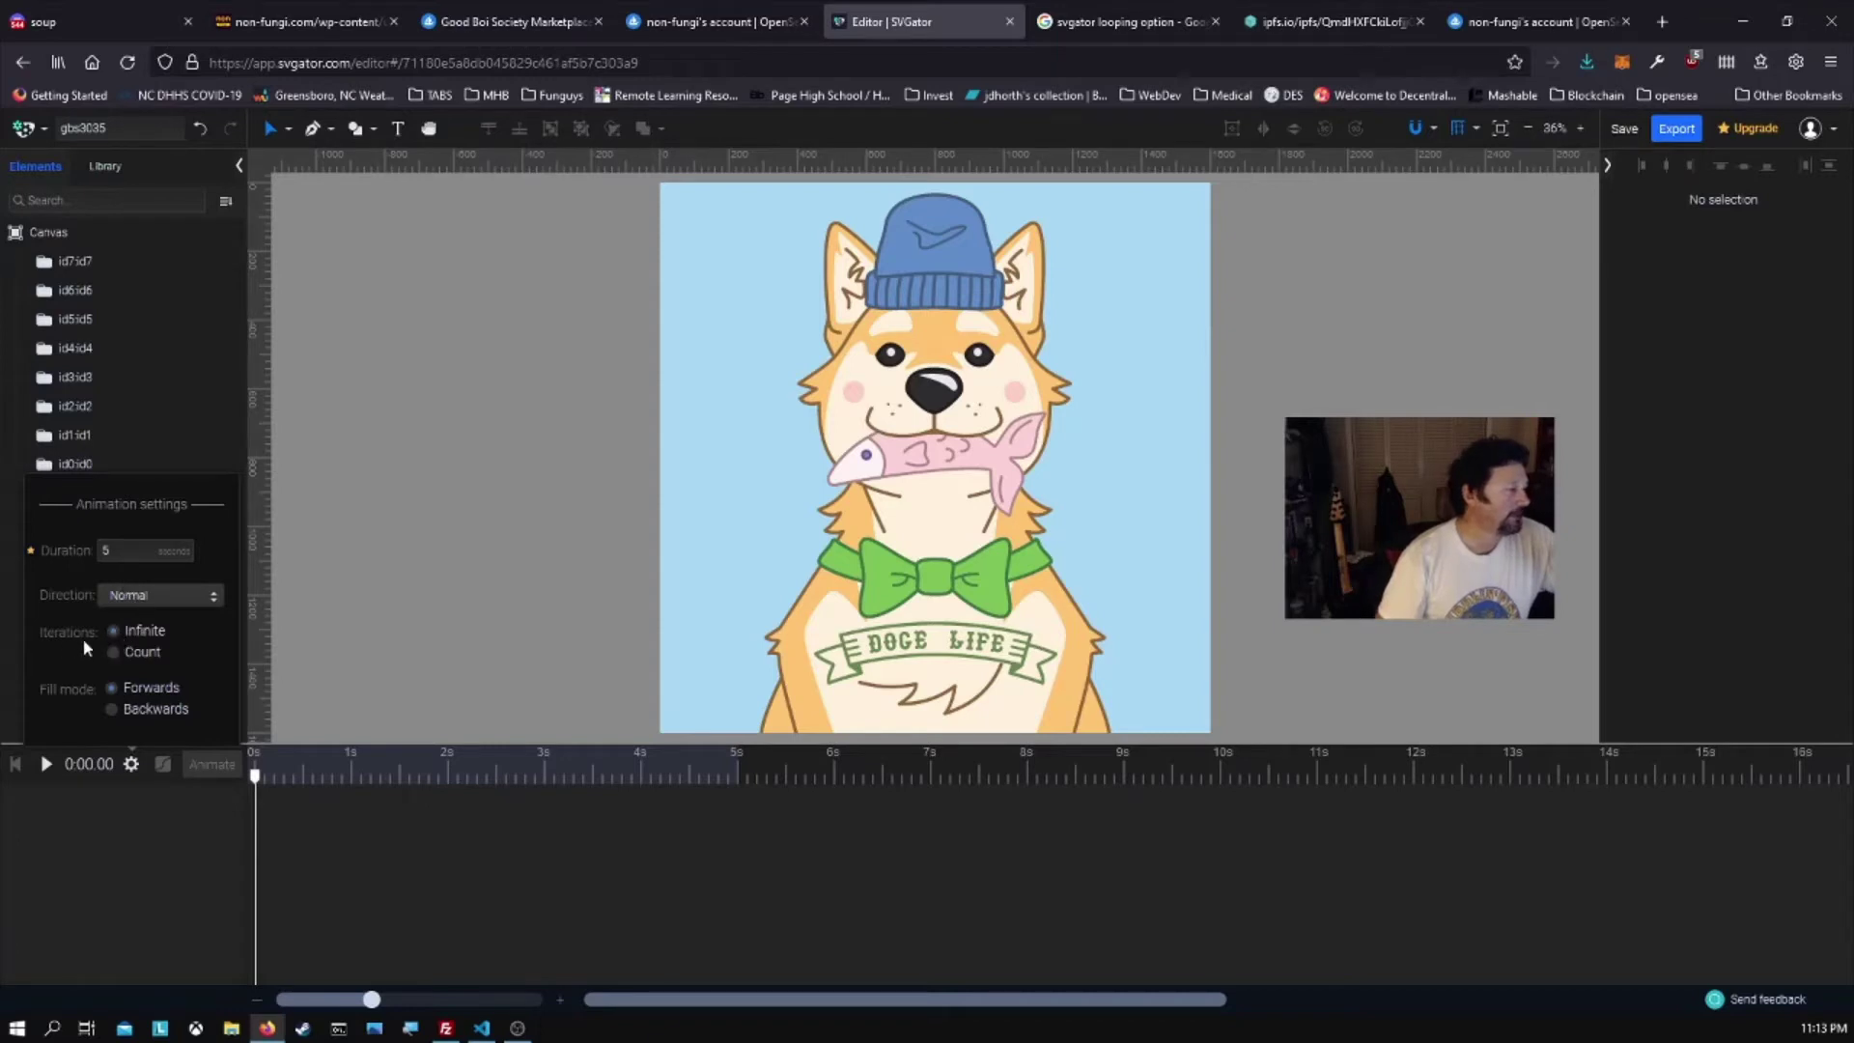
{"action": "left_click", "coordinate": [132, 767]}
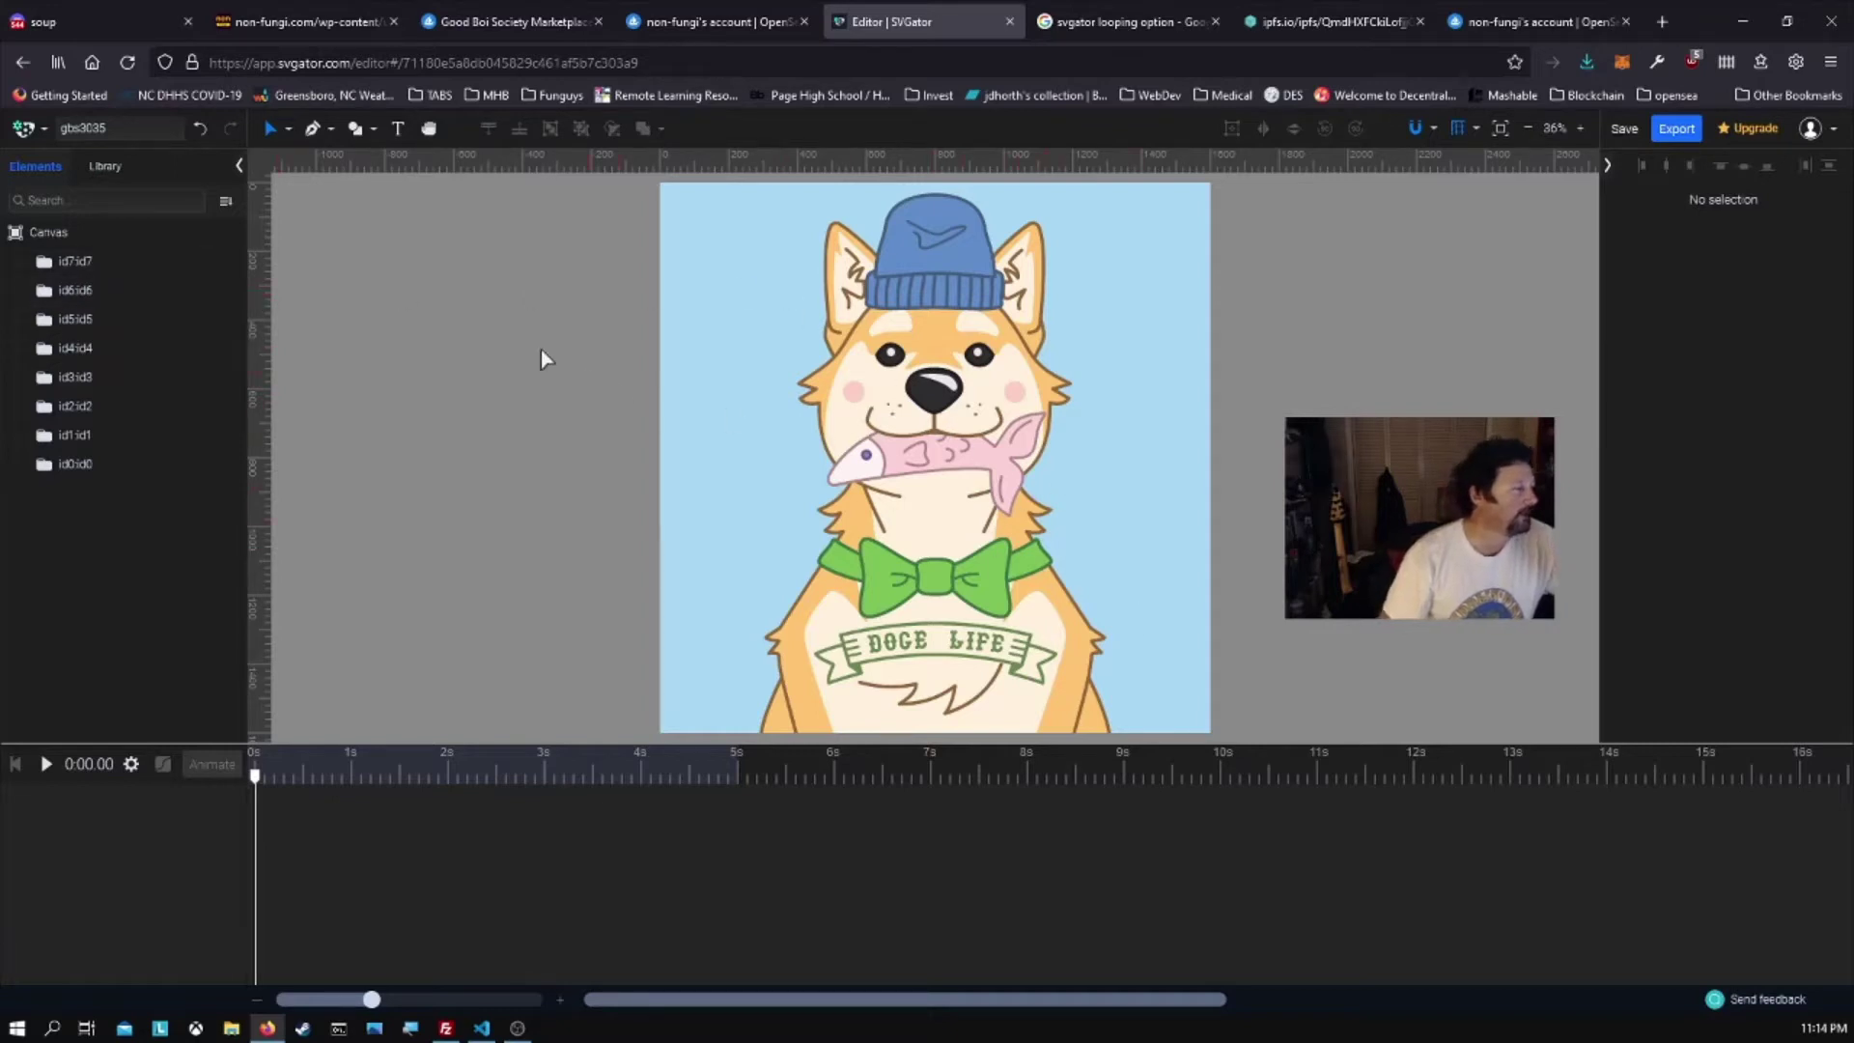
- Inspect the id7, id6 and id5 groups by expanding and collapsing them in Elements
{"action": "left_click", "coordinate": [71, 263]}
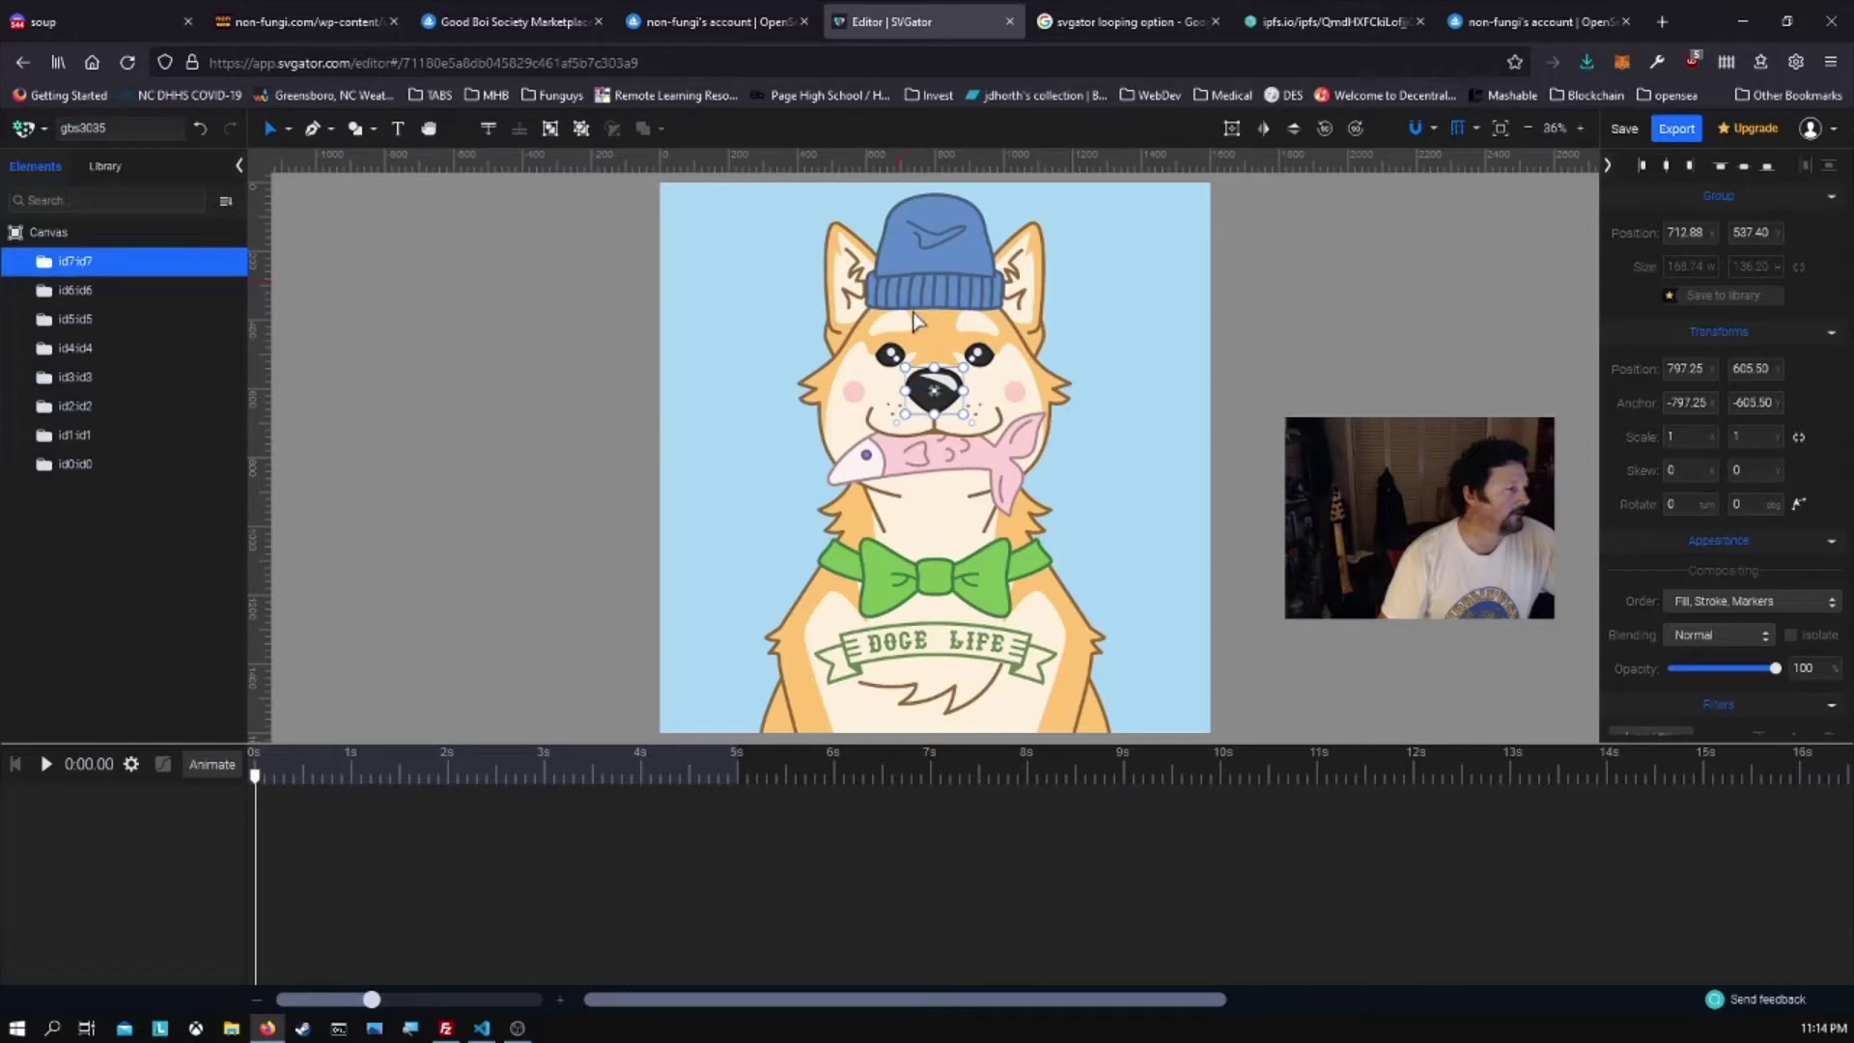
{"action": "left_click", "coordinate": [44, 262]}
{"action": "left_click", "coordinate": [44, 262]}
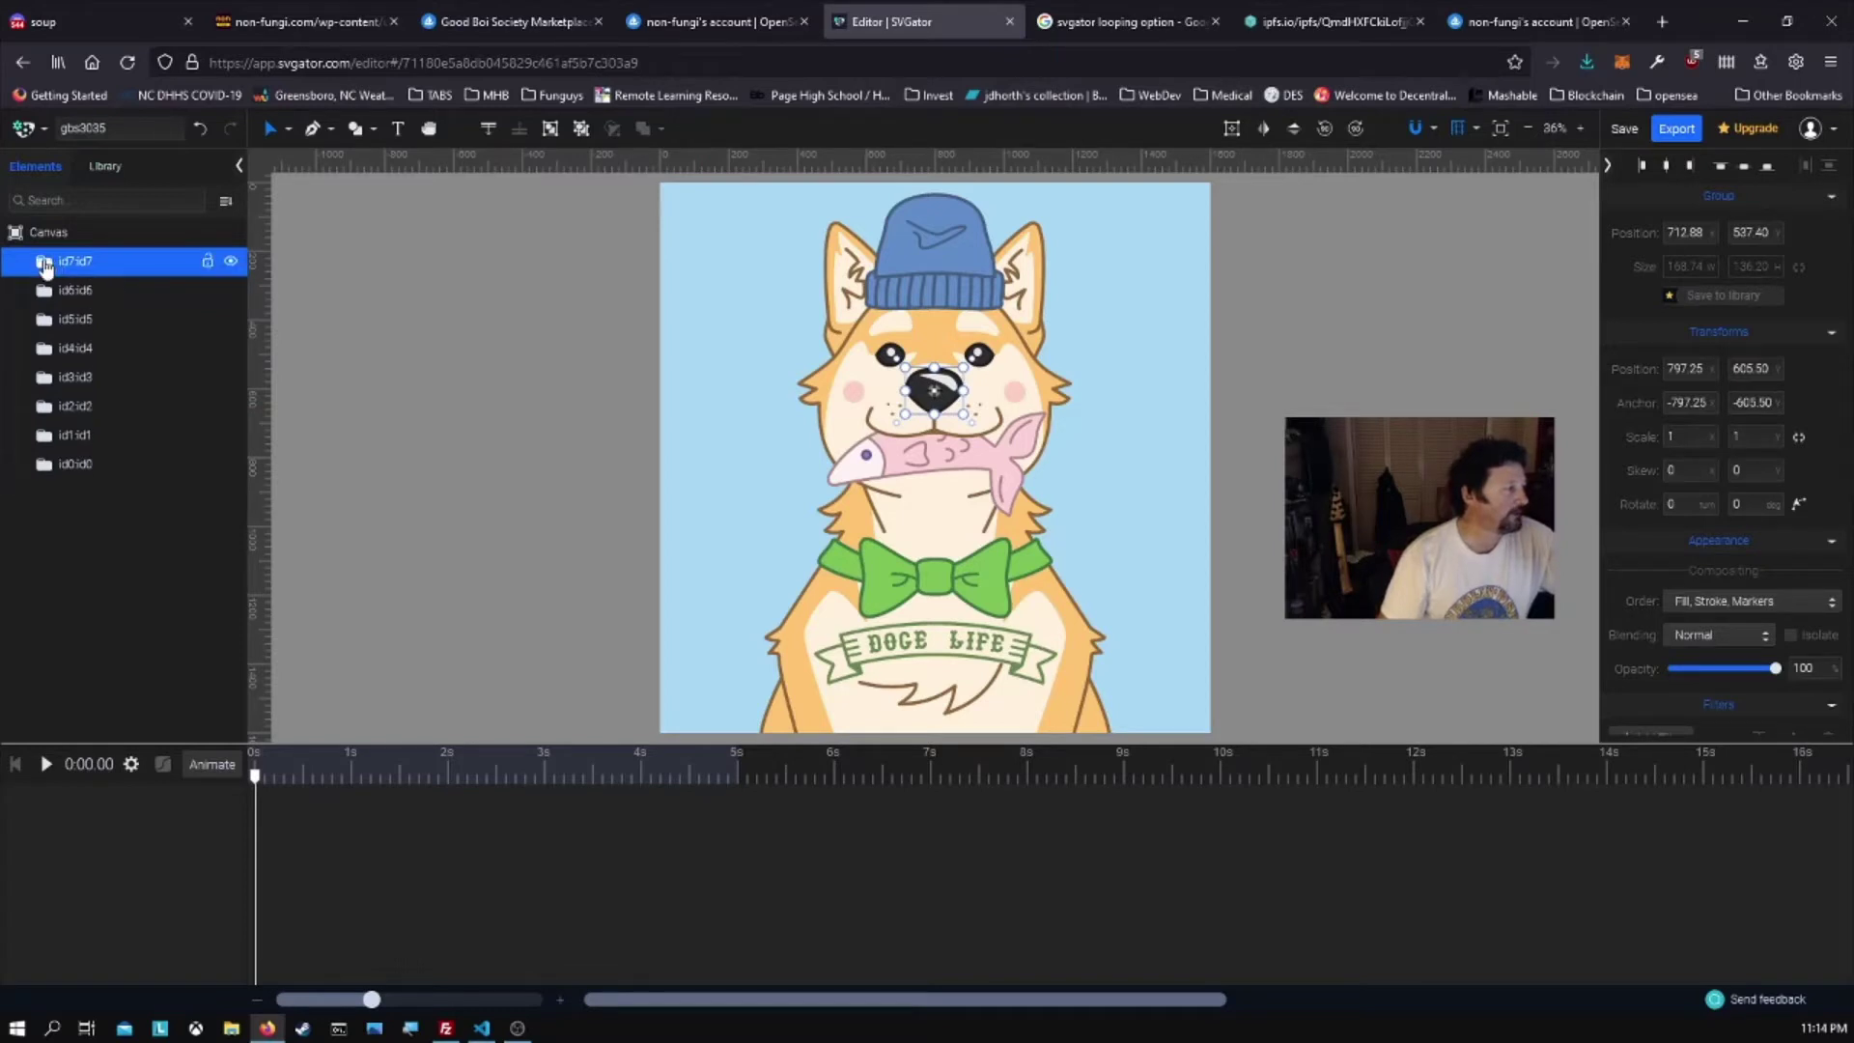
{"action": "left_click", "coordinate": [44, 292]}
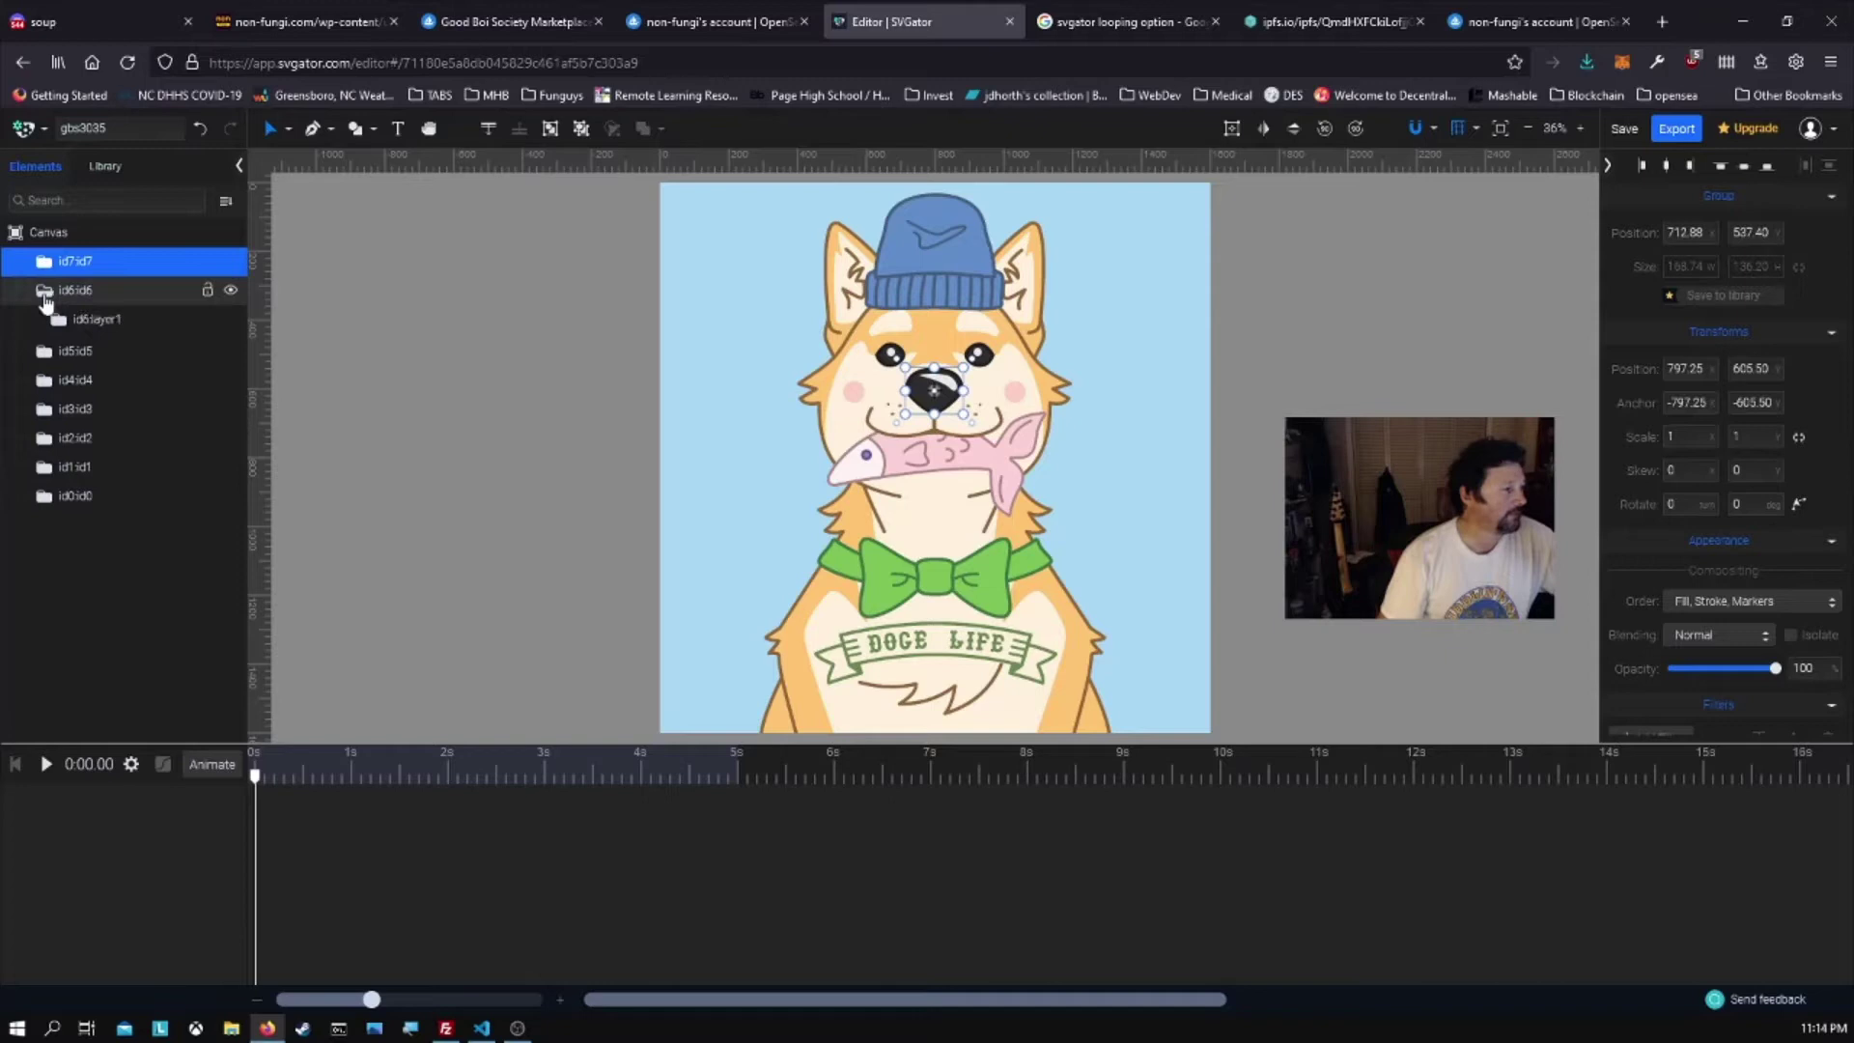
{"action": "left_click", "coordinate": [44, 299]}
{"action": "left_click", "coordinate": [44, 322]}
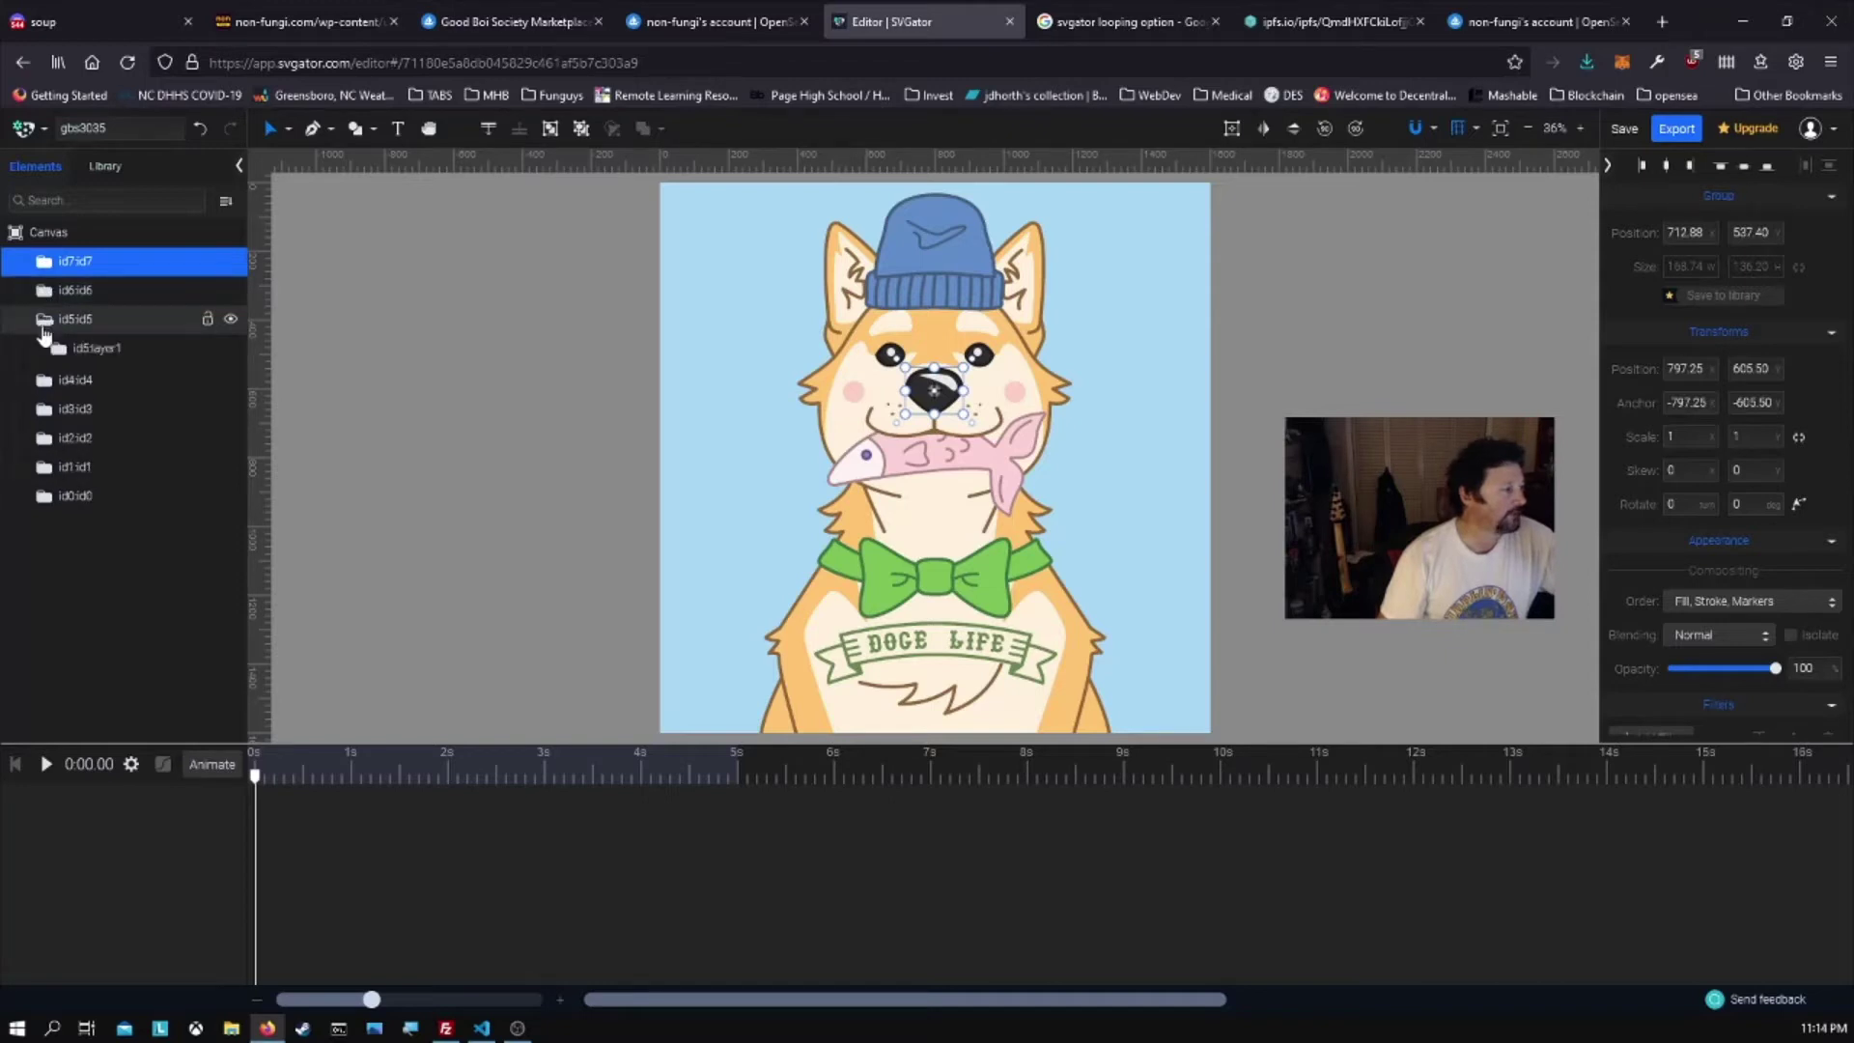
{"action": "left_click", "coordinate": [43, 330]}
- Select the fish, beanie, bow tie, banner and artwork groups in turn to identify them
{"action": "left_click", "coordinate": [87, 321]}
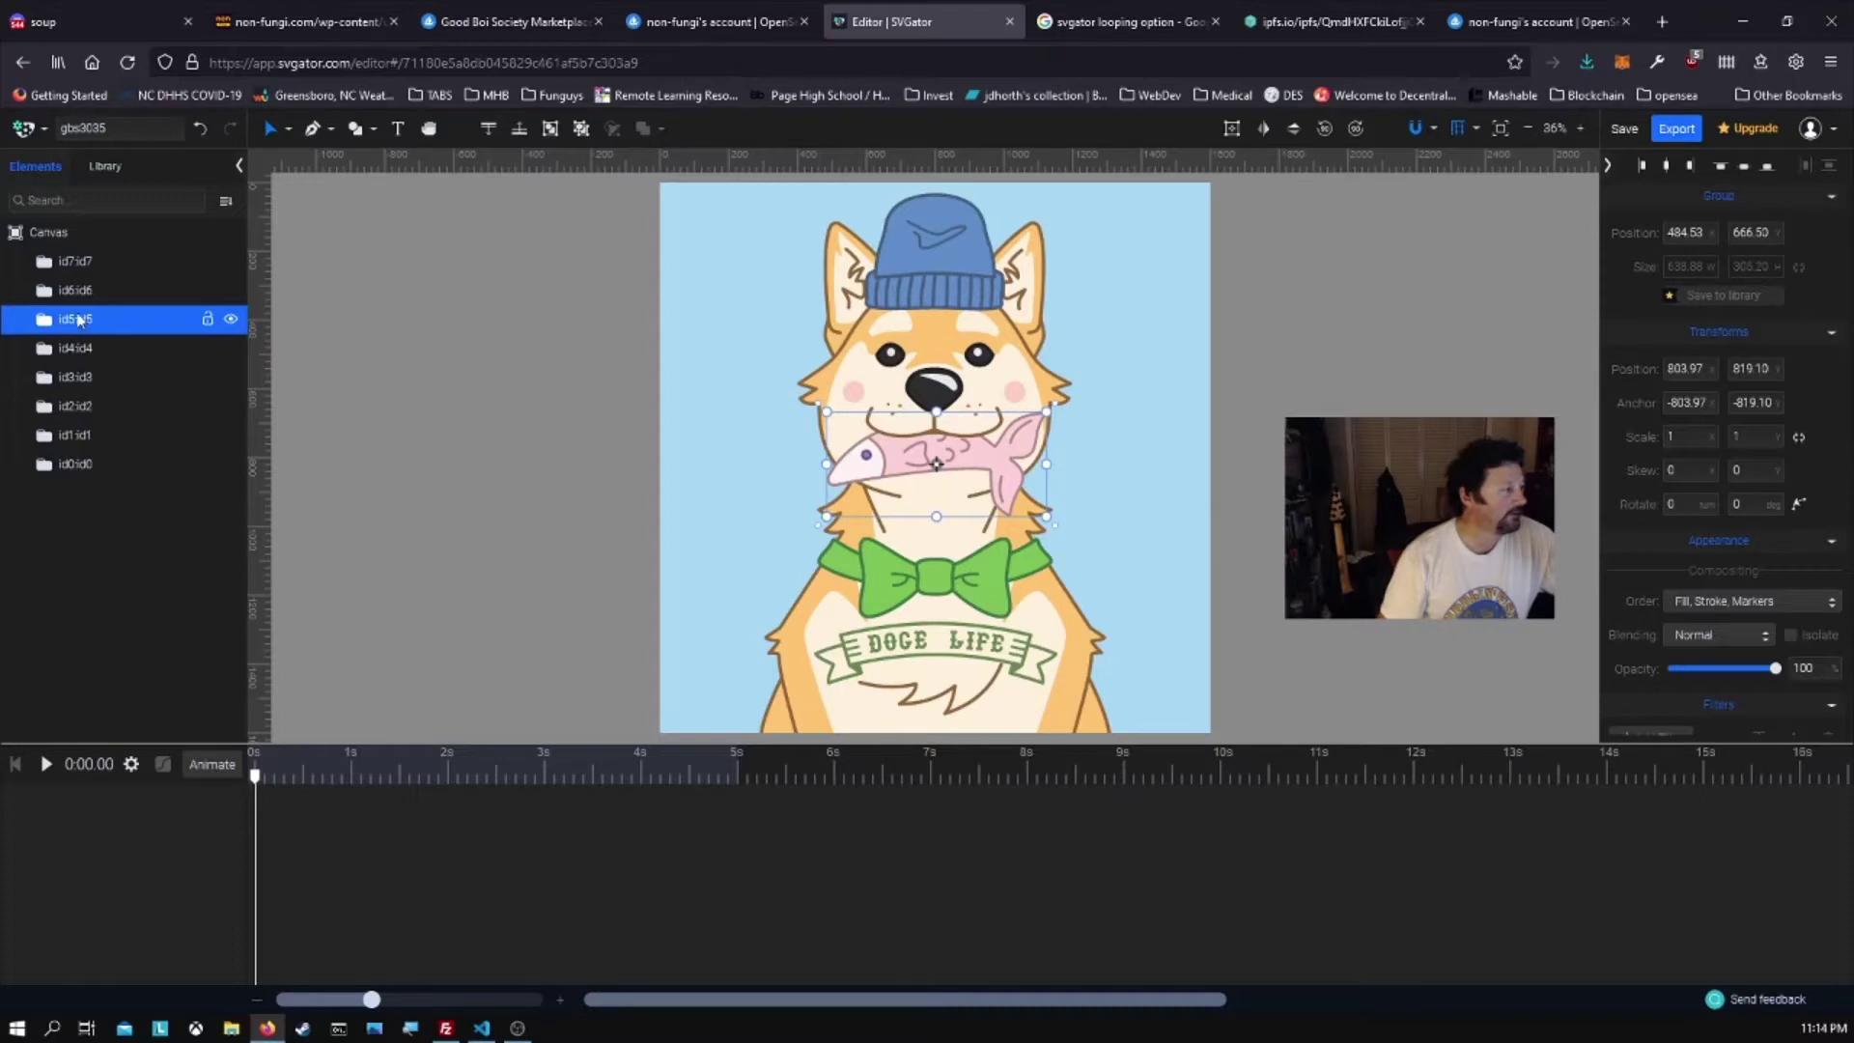
{"action": "left_click", "coordinate": [79, 352]}
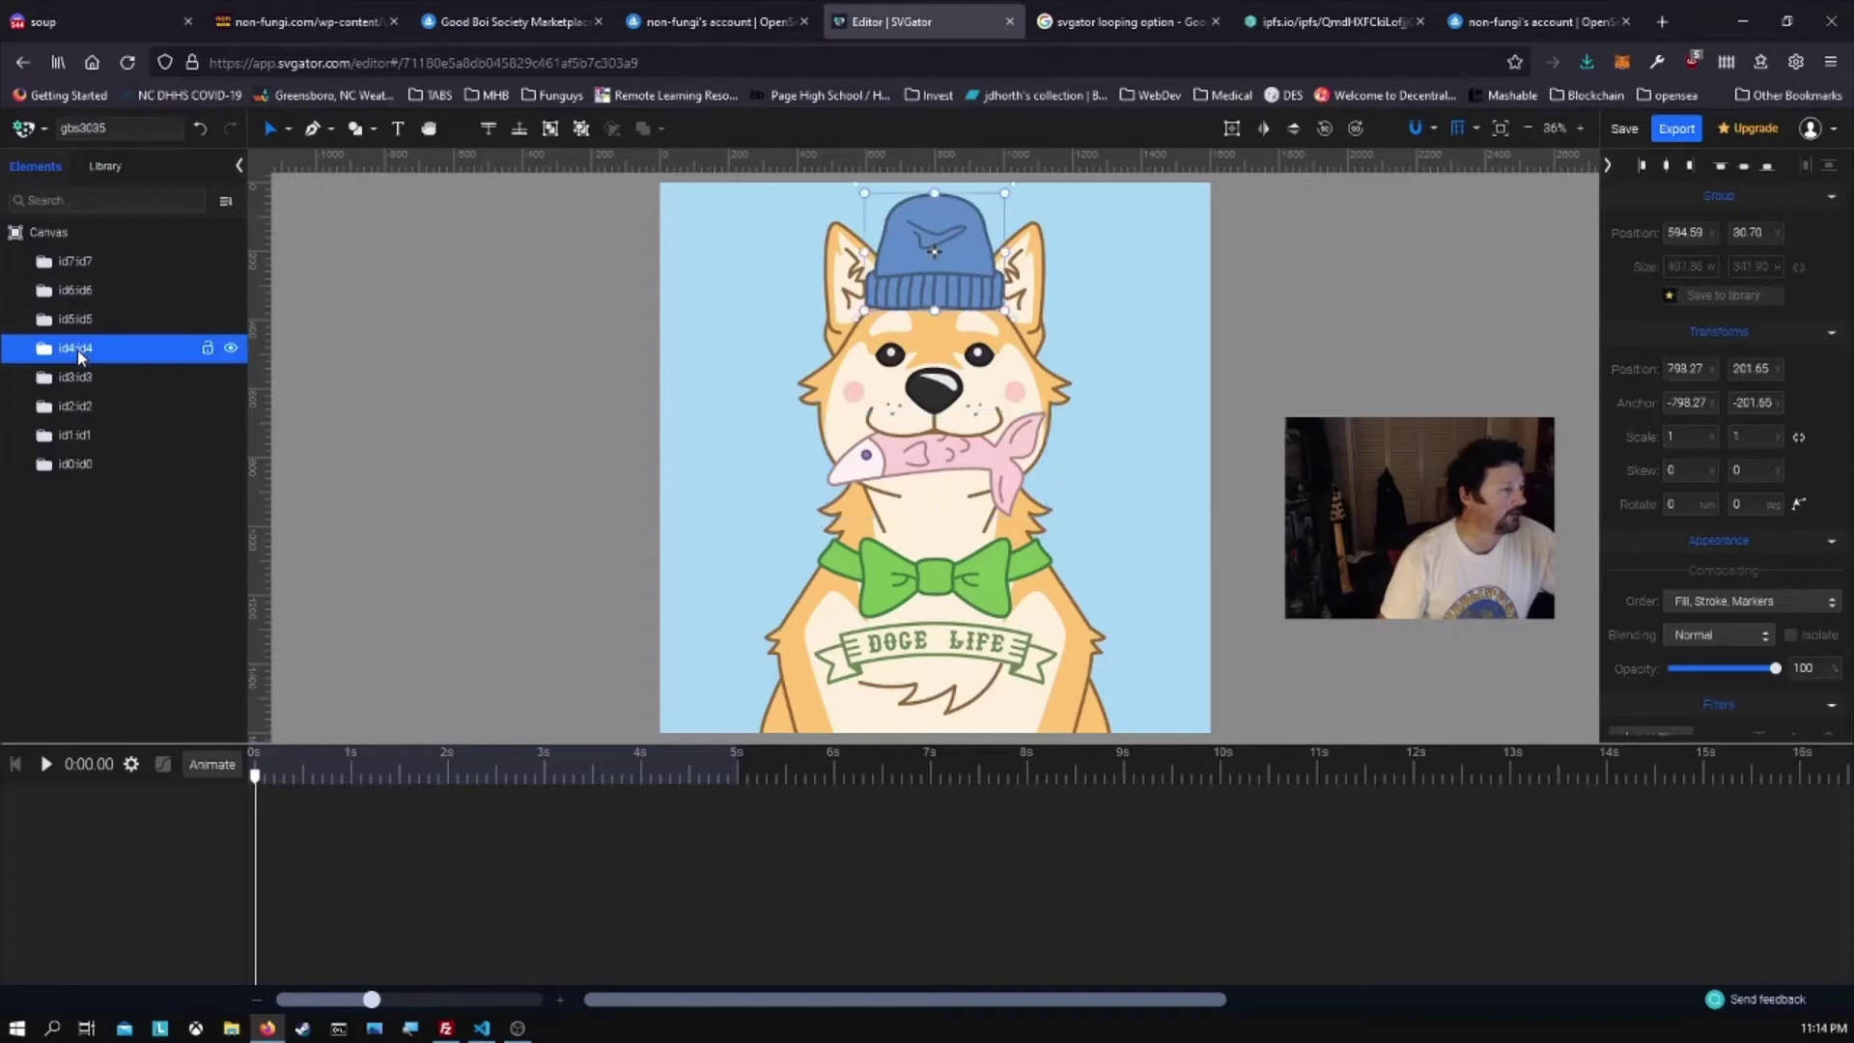
{"action": "left_click", "coordinate": [80, 378]}
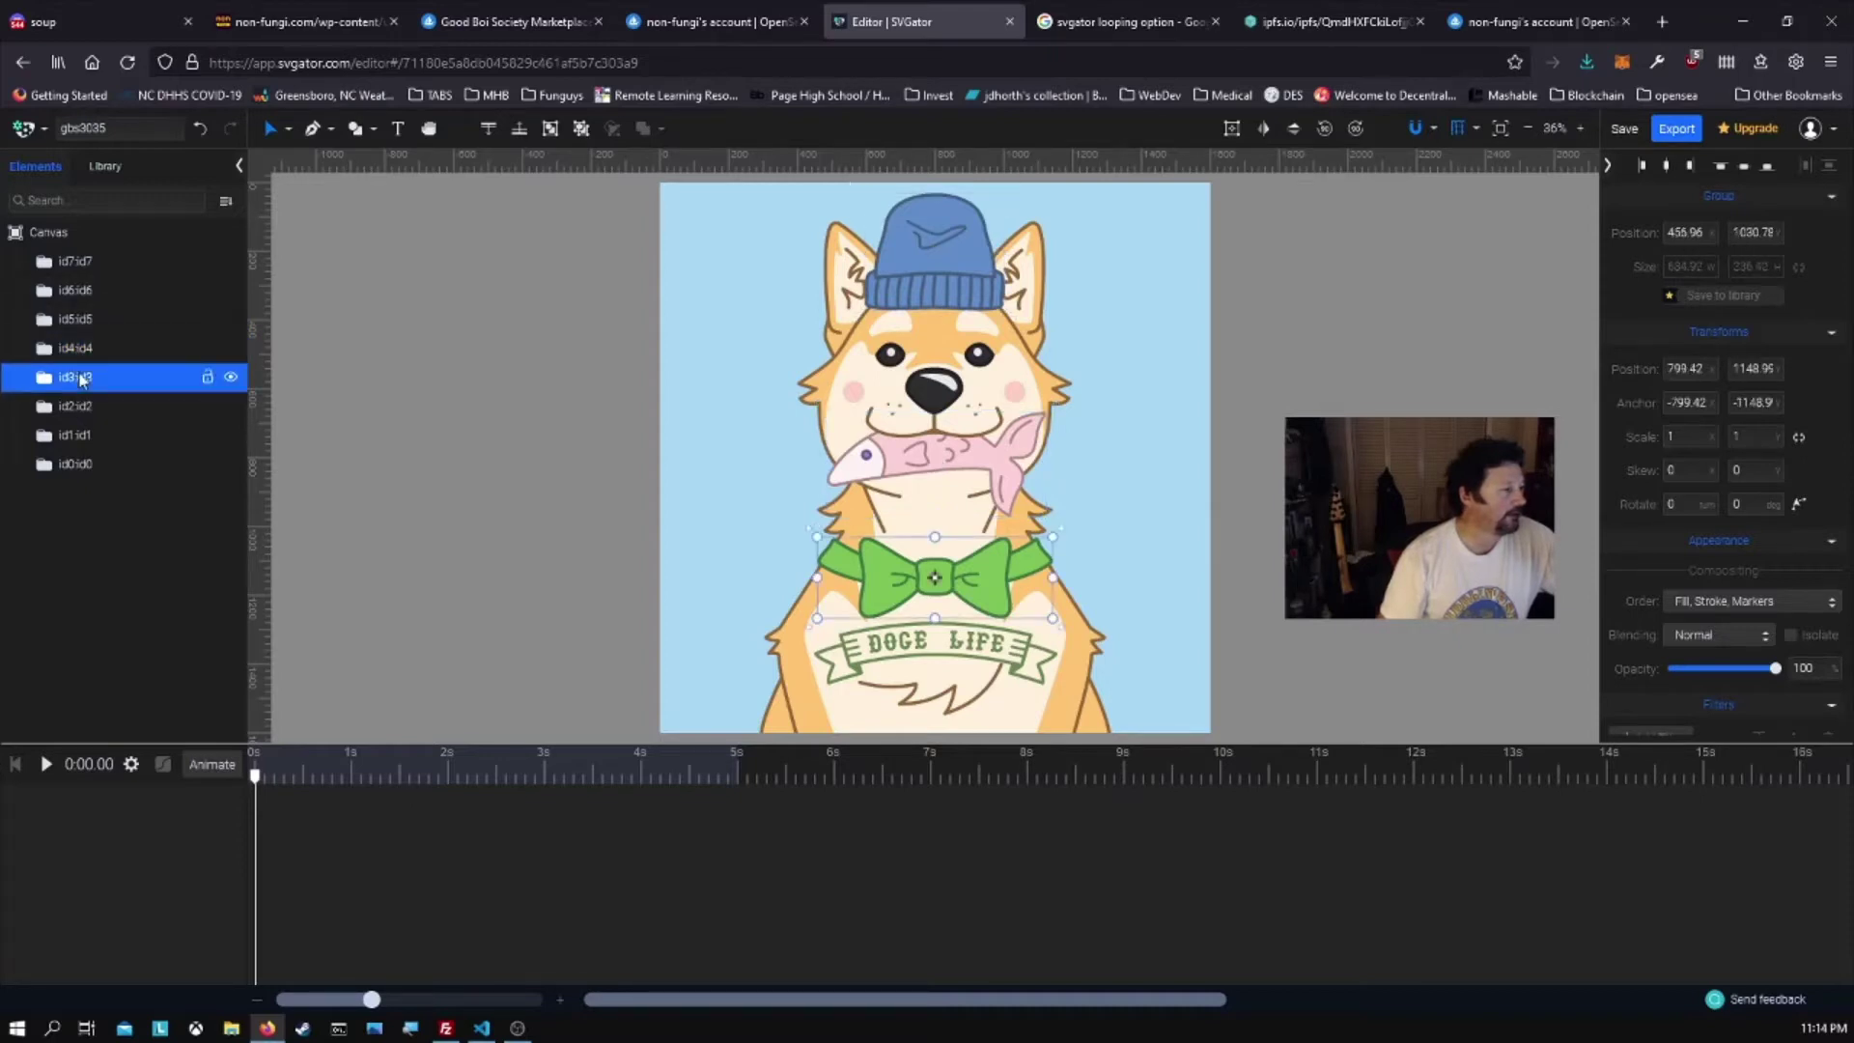
{"action": "left_click", "coordinate": [85, 409]}
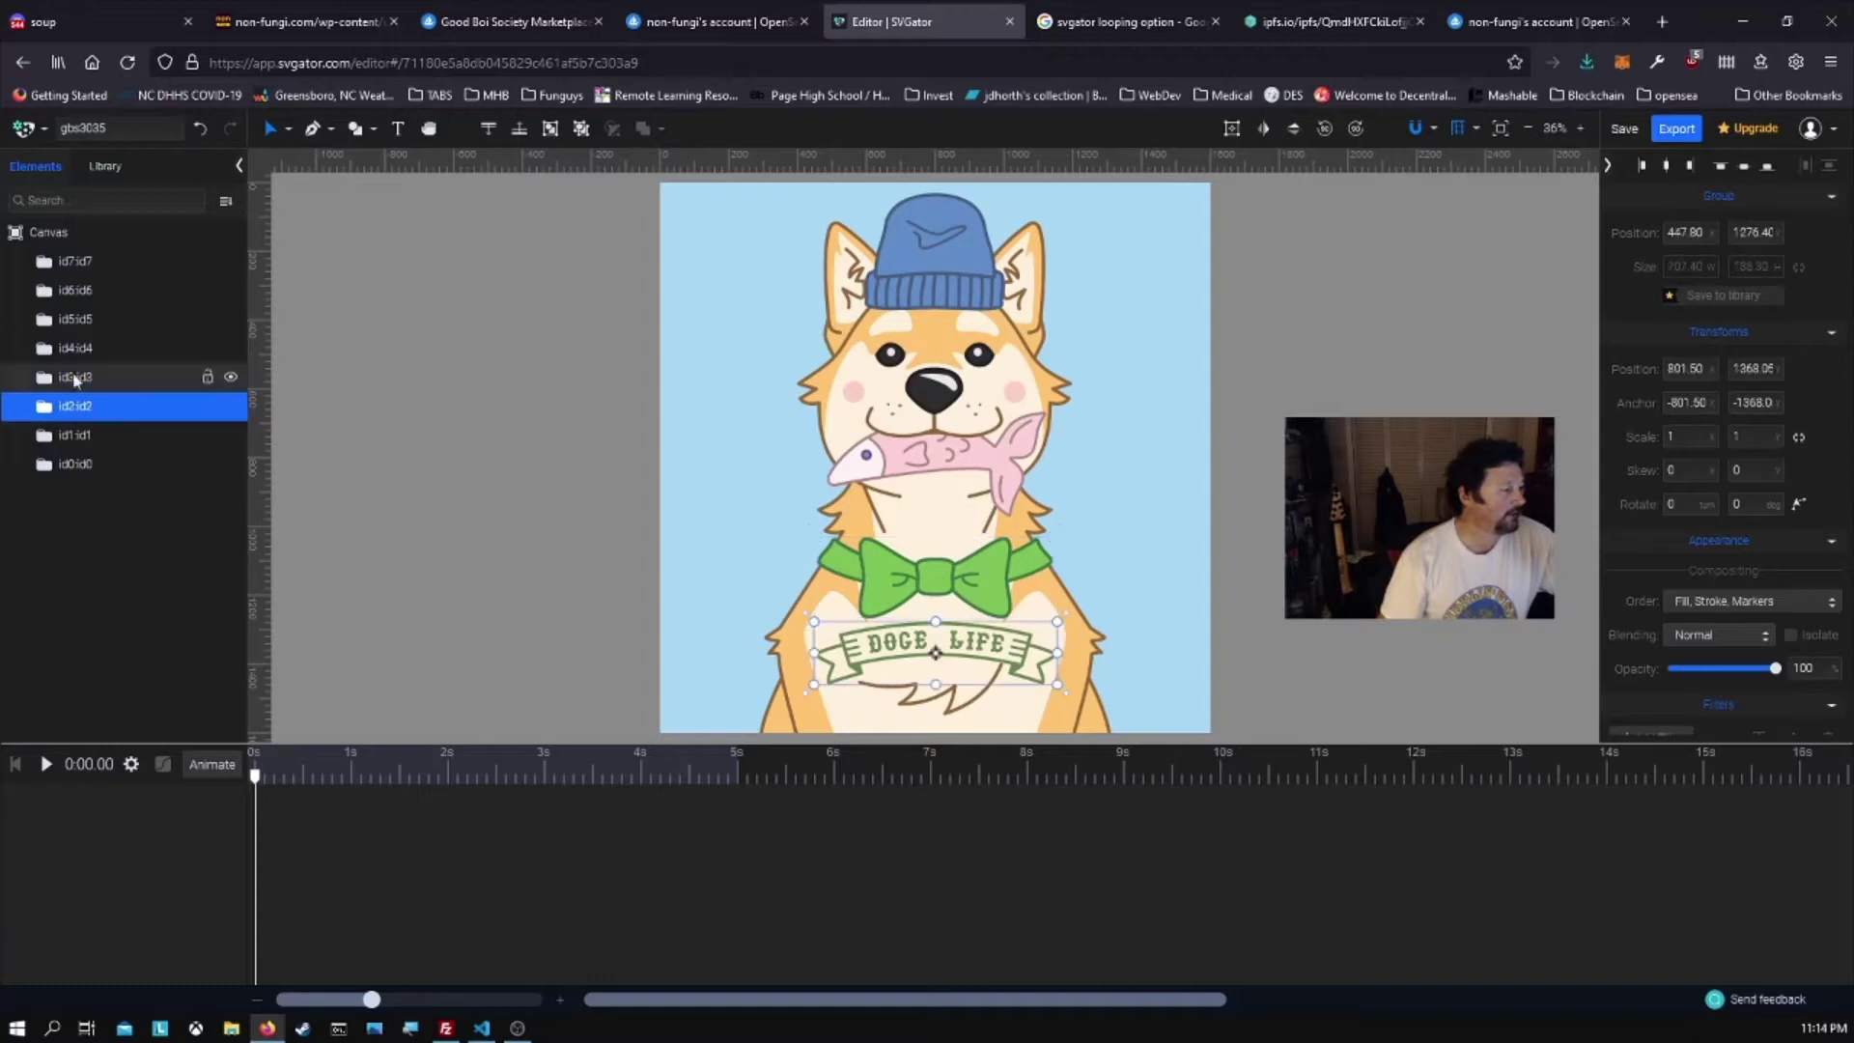
{"action": "left_click", "coordinate": [75, 463]}
{"action": "left_click", "coordinate": [81, 438]}
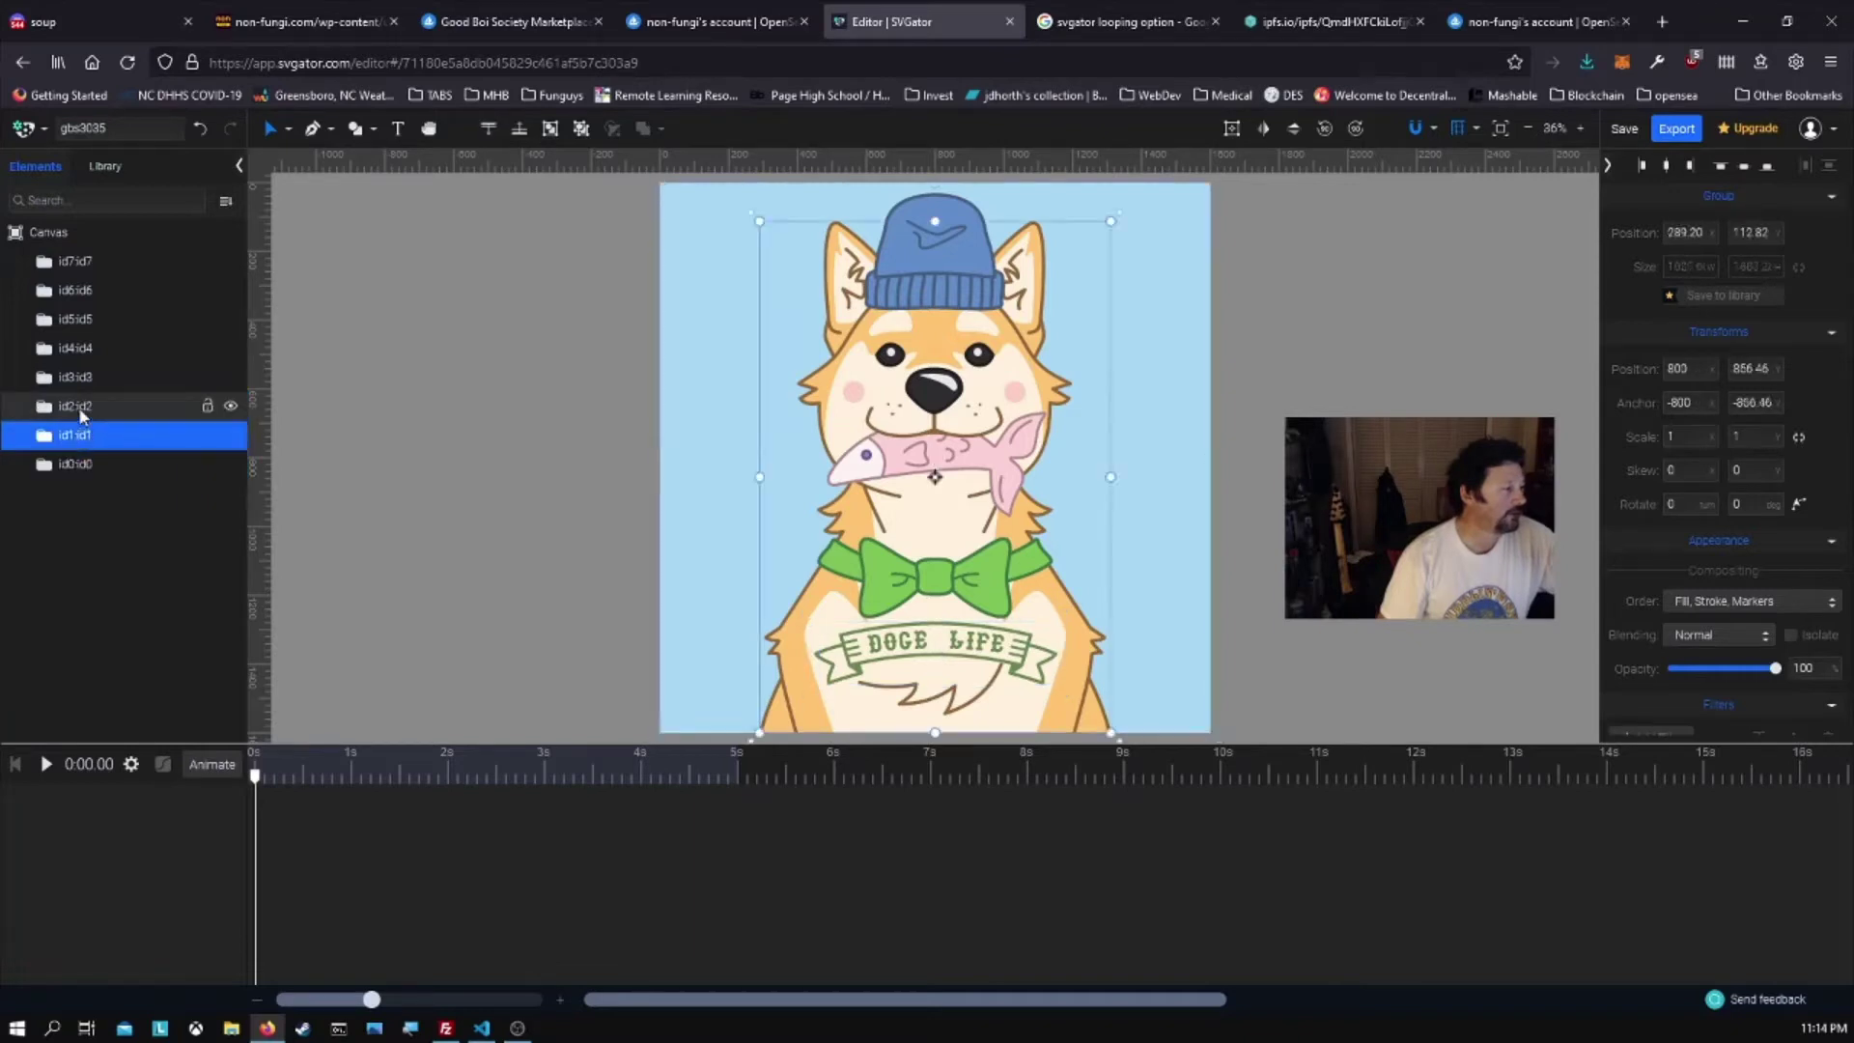
{"action": "left_click", "coordinate": [79, 407]}
{"action": "left_click", "coordinate": [85, 379]}
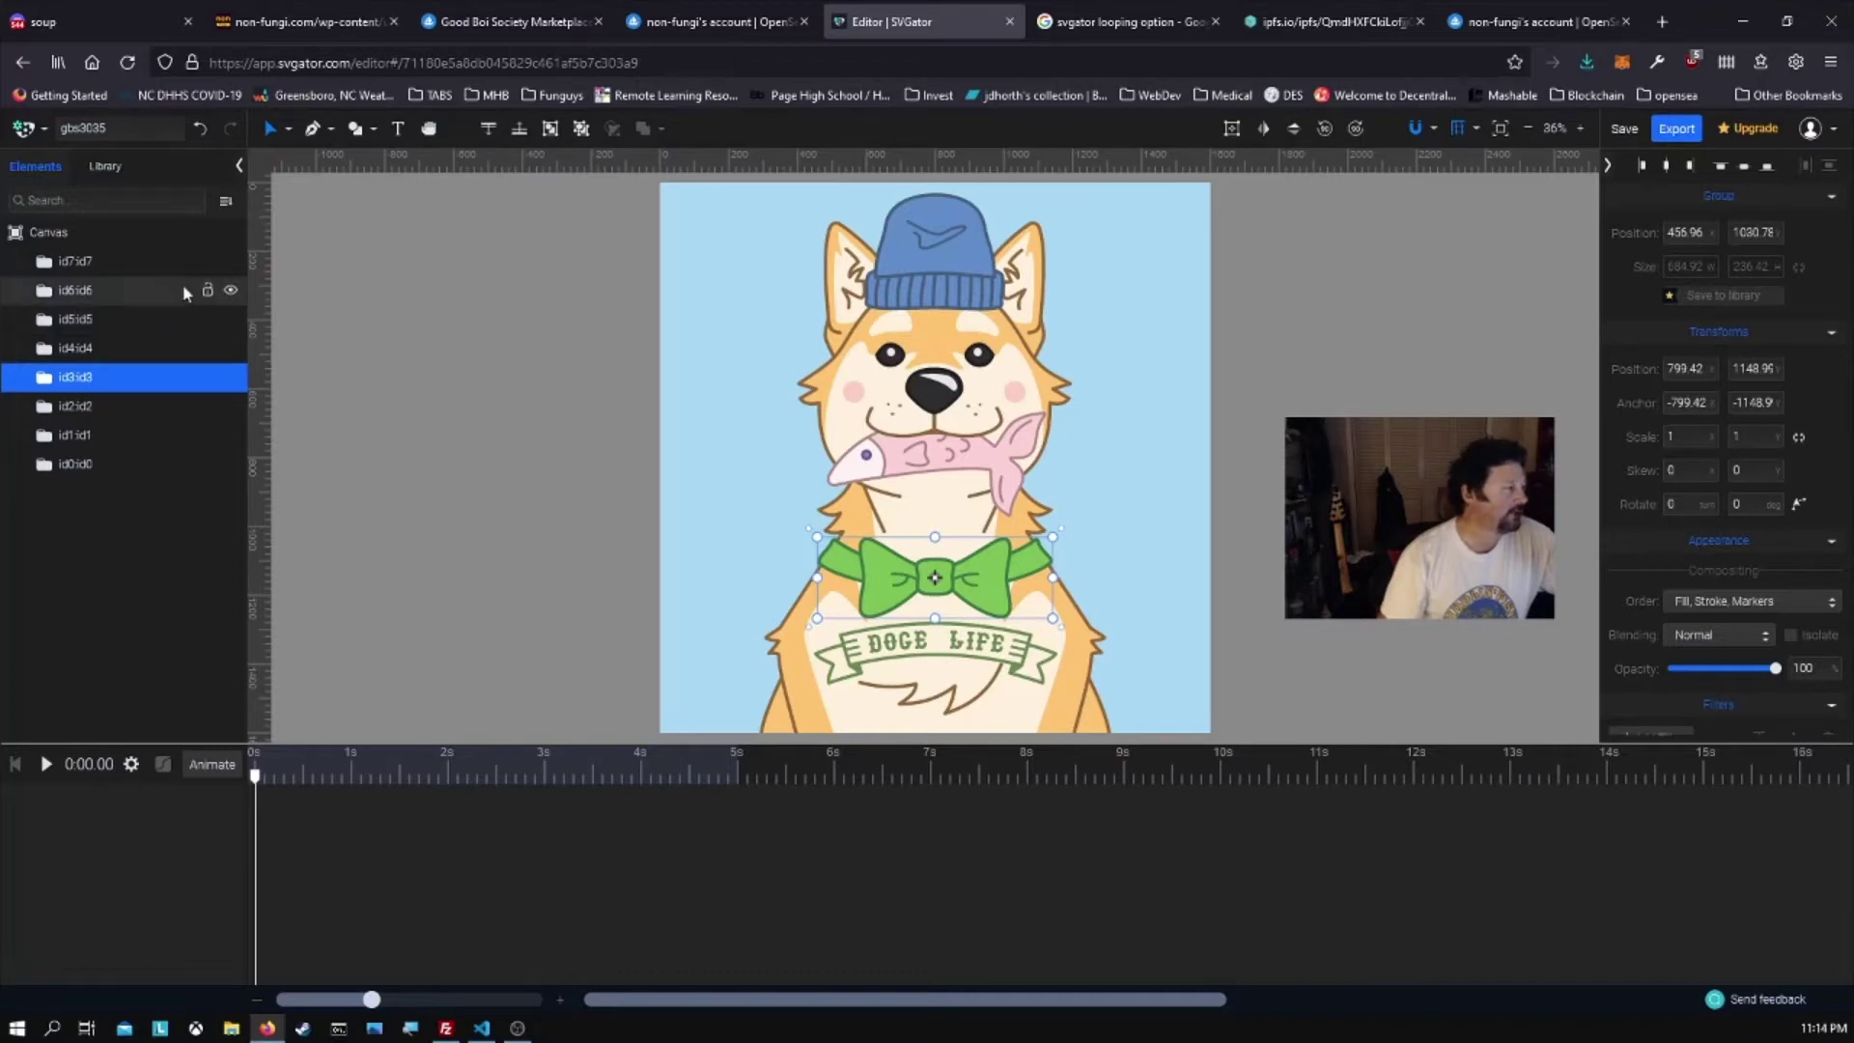
- Check the mouth and nose groups, then settle on the fish group id5:id5
{"action": "left_click", "coordinate": [78, 322]}
{"action": "left_click", "coordinate": [76, 301]}
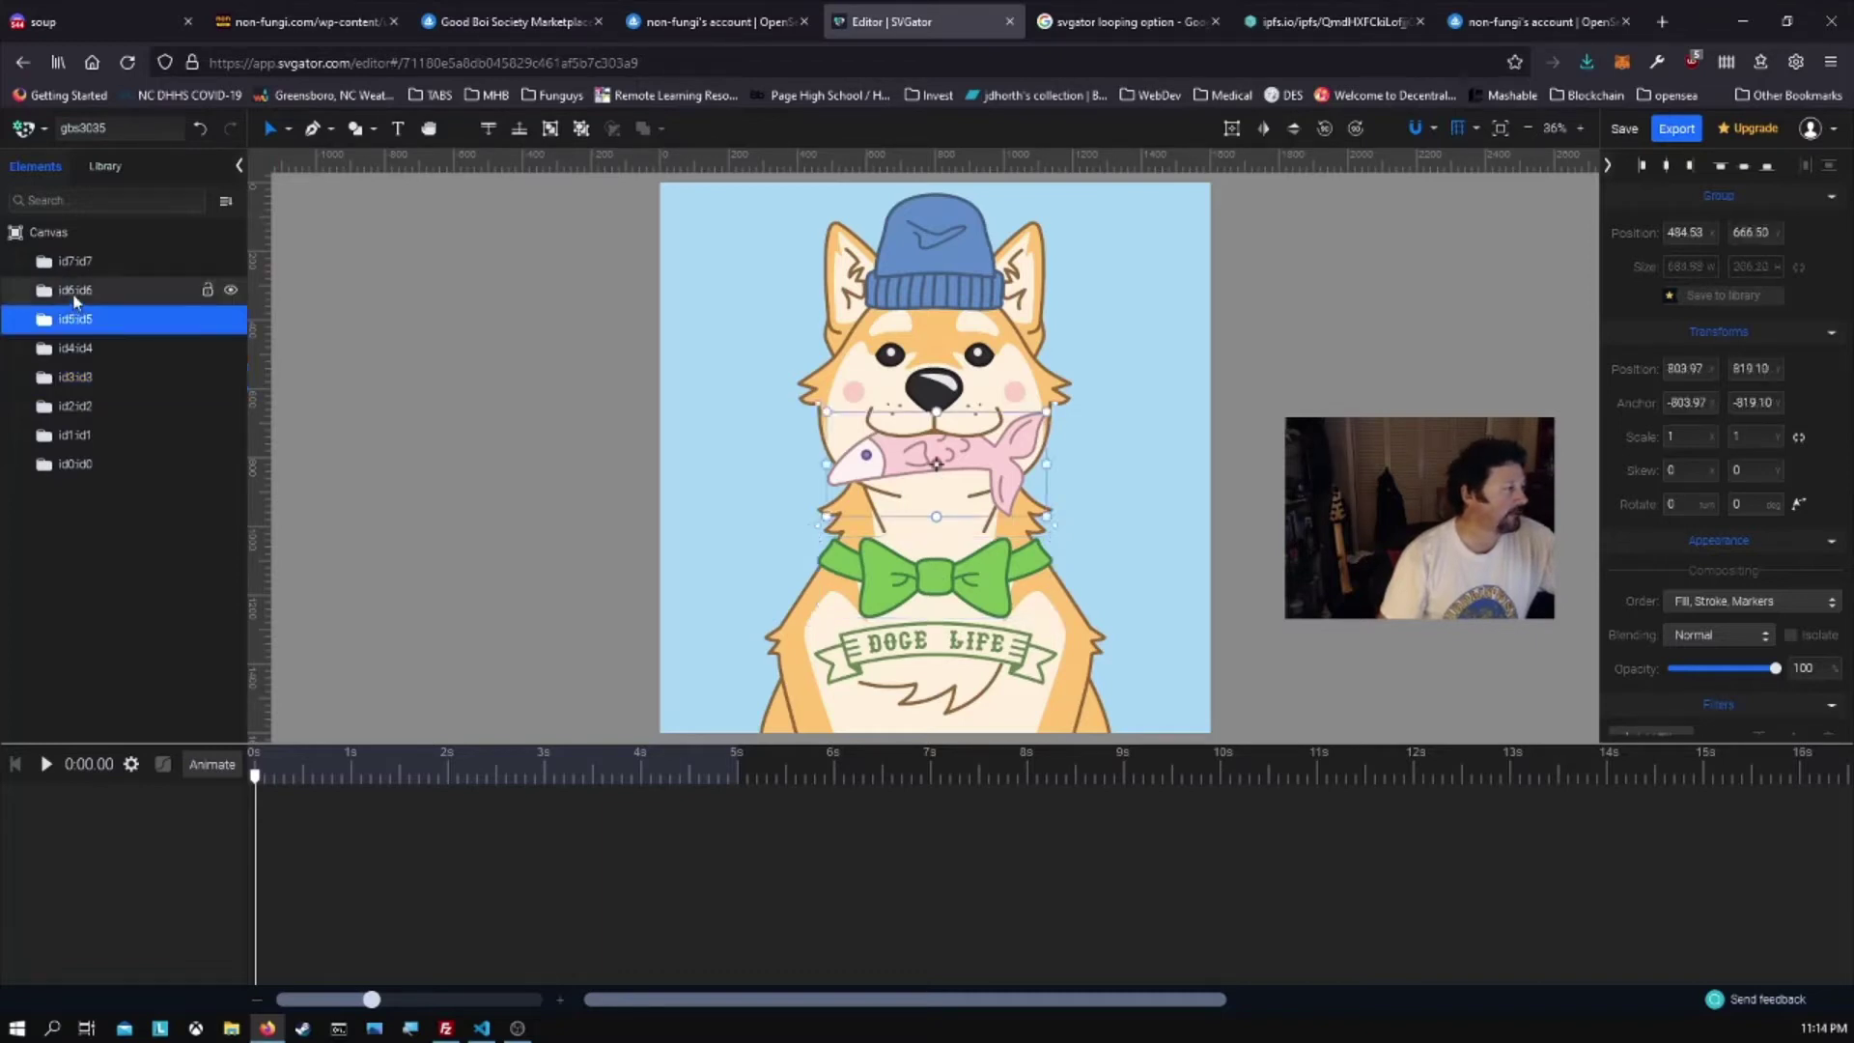
{"action": "left_click", "coordinate": [75, 270]}
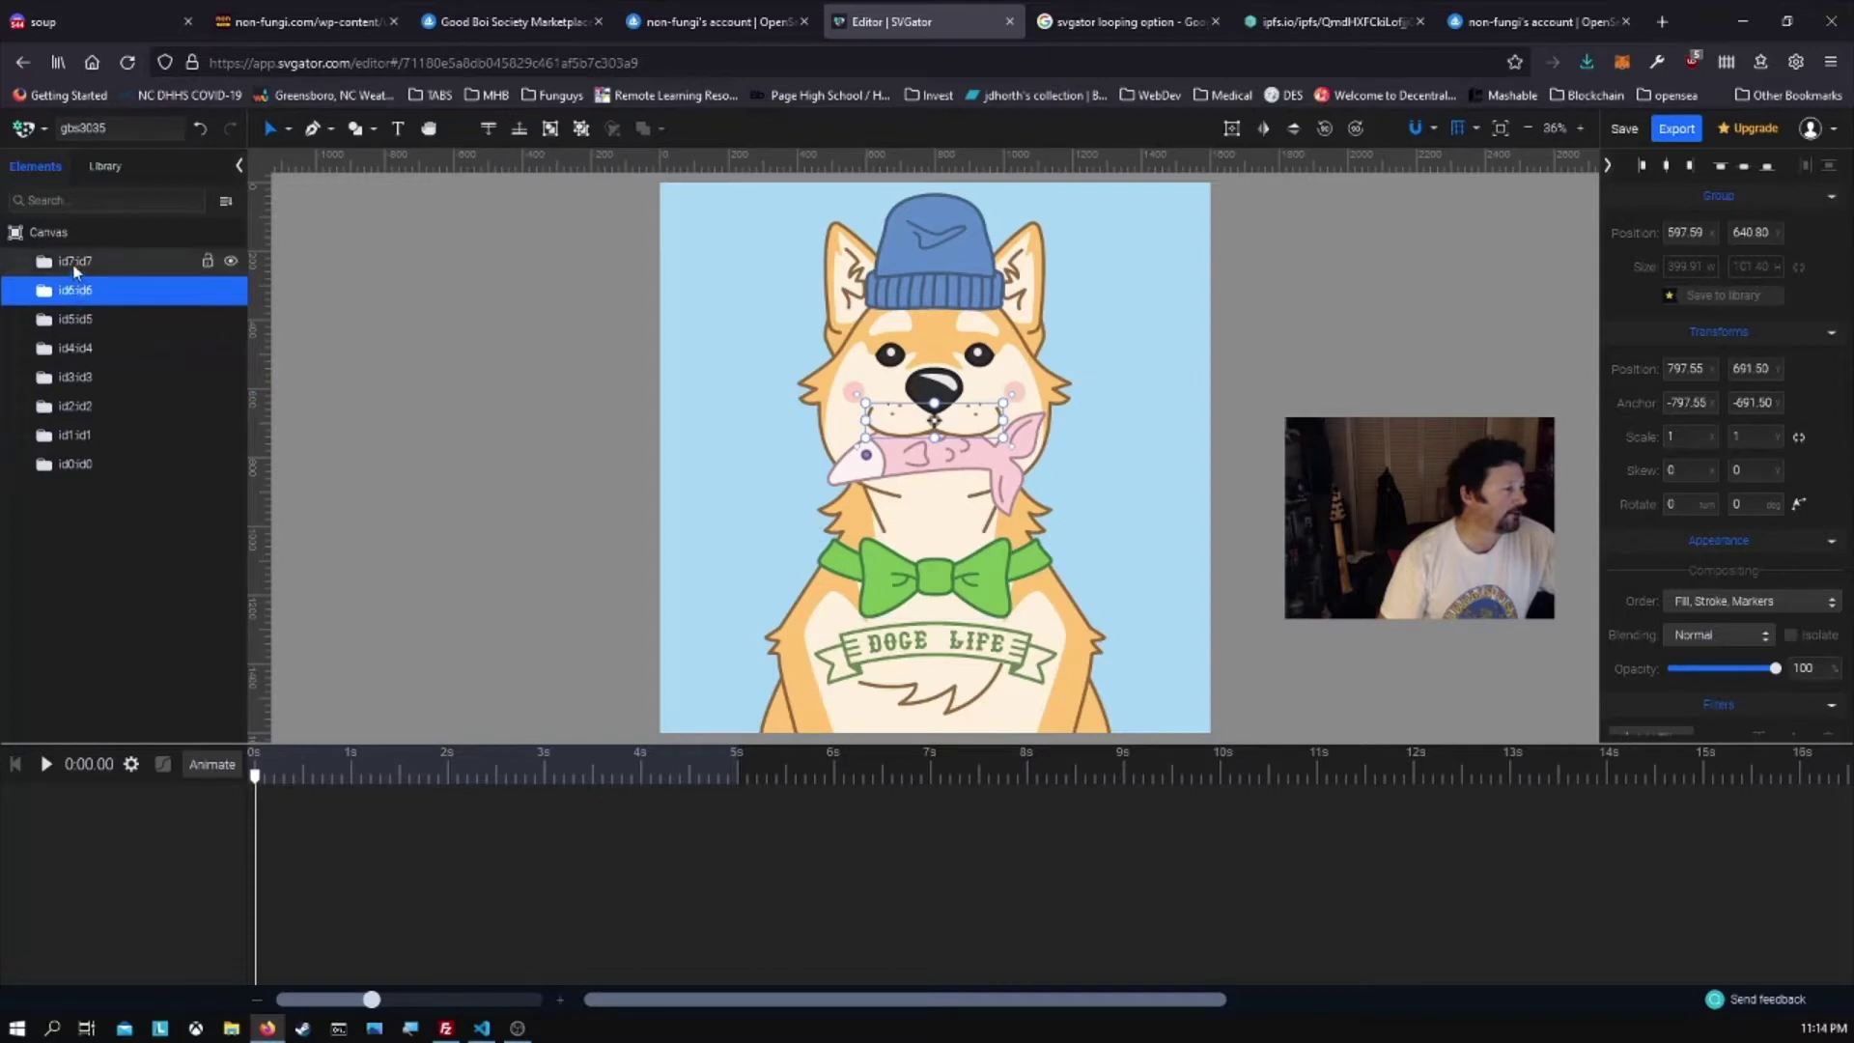
{"action": "left_click", "coordinate": [78, 323]}
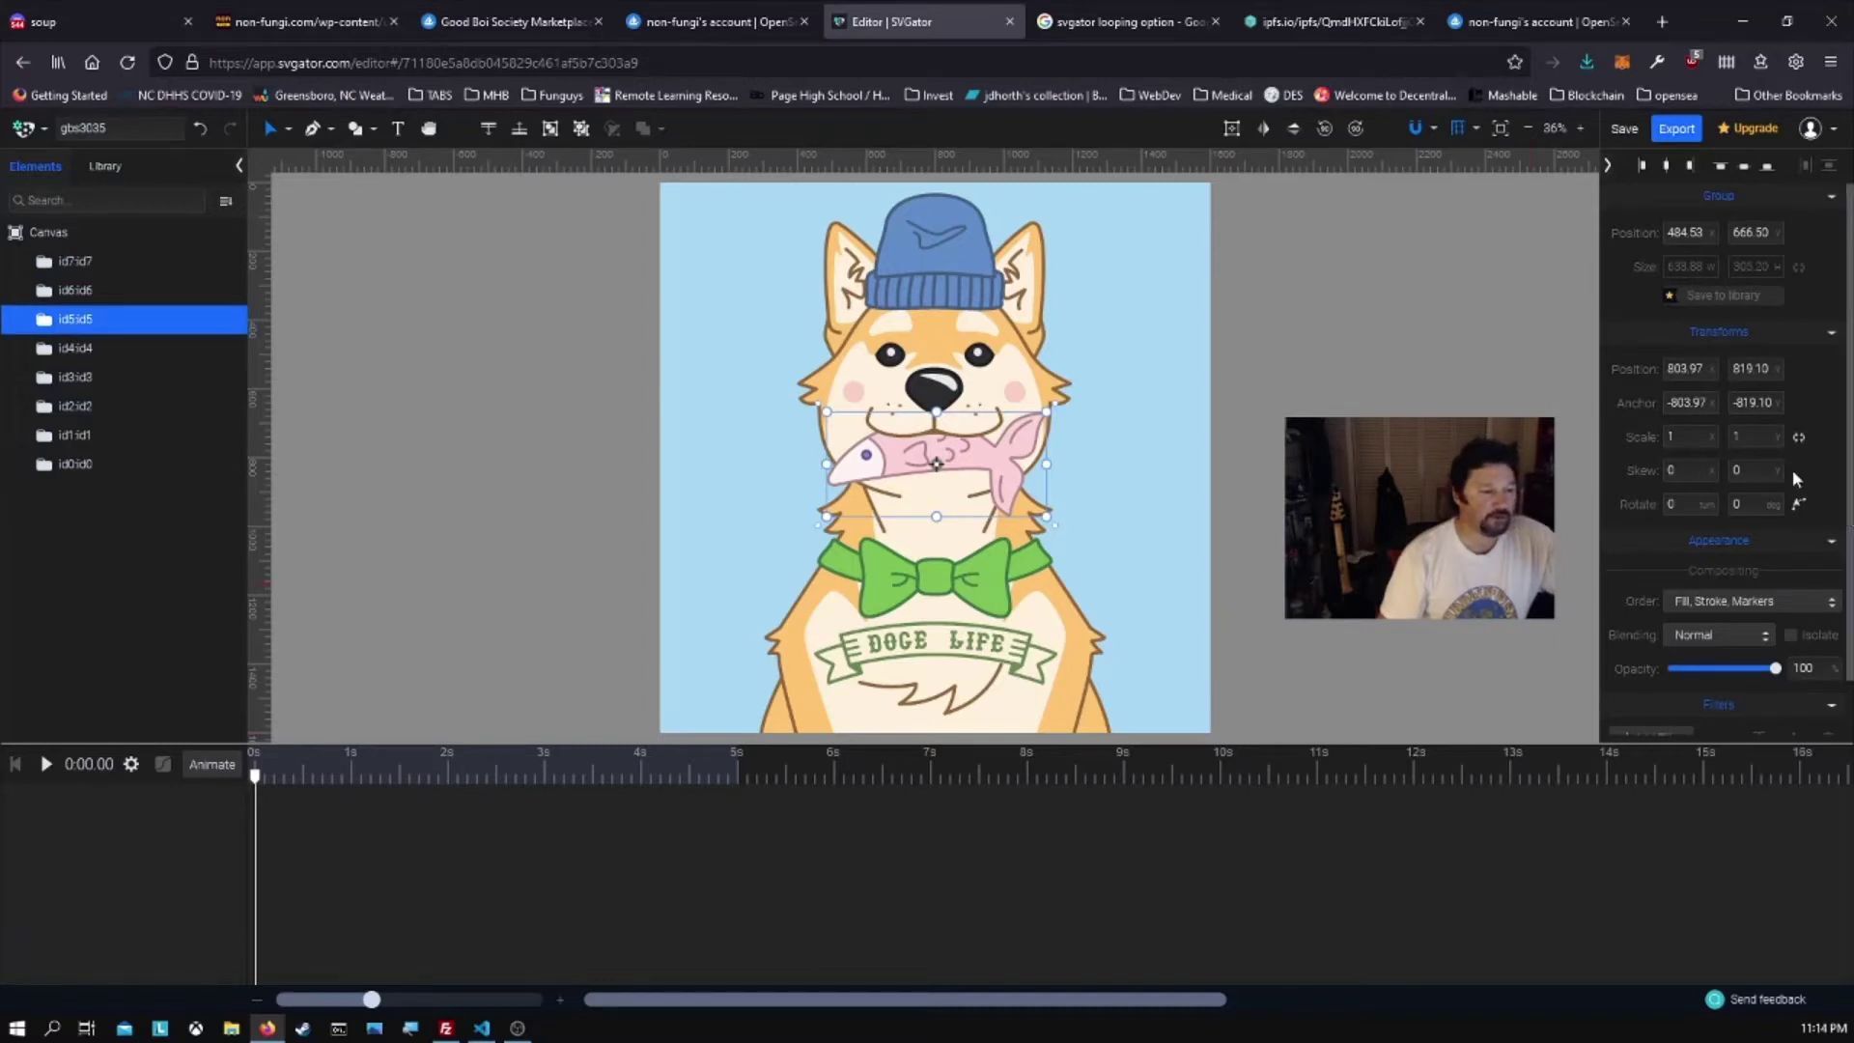
{"action": "scroll", "coordinate": [1730, 559], "scroll_direction": "down", "scroll_amount": 1}
{"action": "scroll", "coordinate": [1732, 577], "scroll_direction": "up", "scroll_amount": 1}
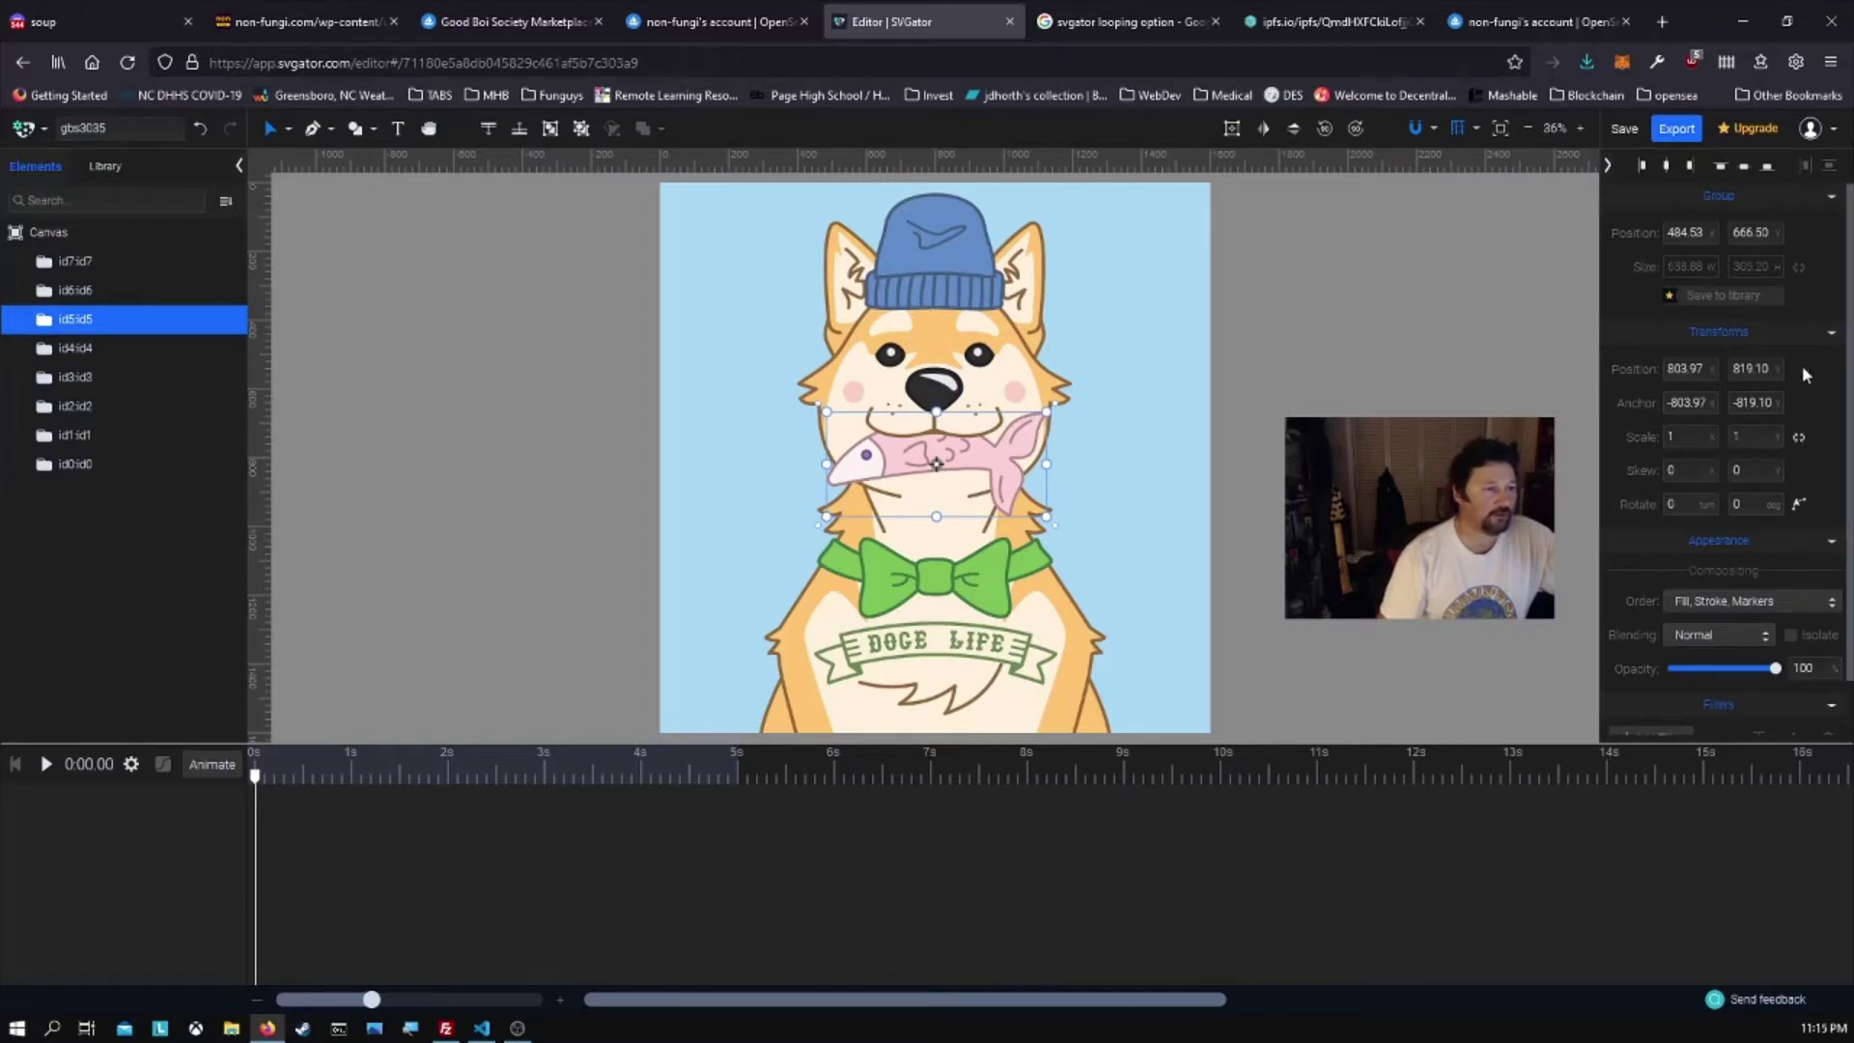
{"action": "scroll", "coordinate": [1803, 366], "scroll_direction": "down", "scroll_amount": 1}
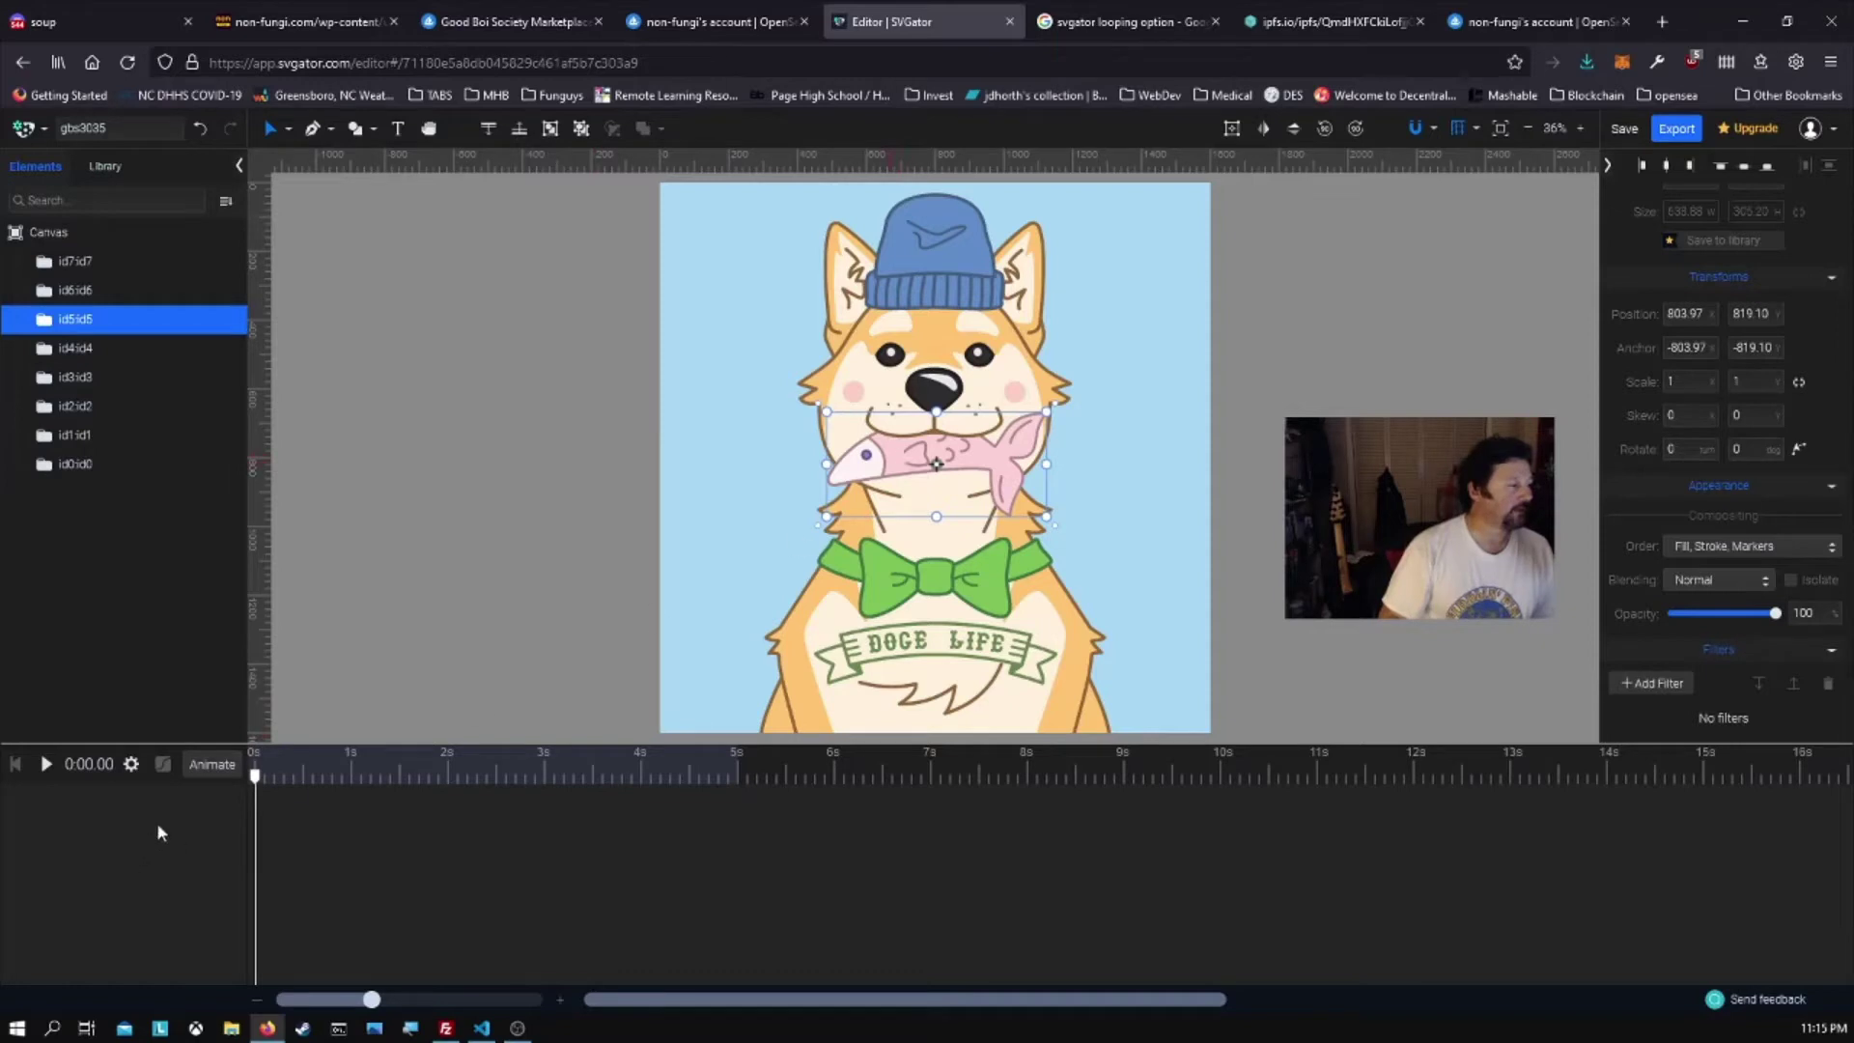
- Replace a trial Position track on the fish with a Scale animation track keyed at 0 s
{"action": "left_click", "coordinate": [210, 768]}
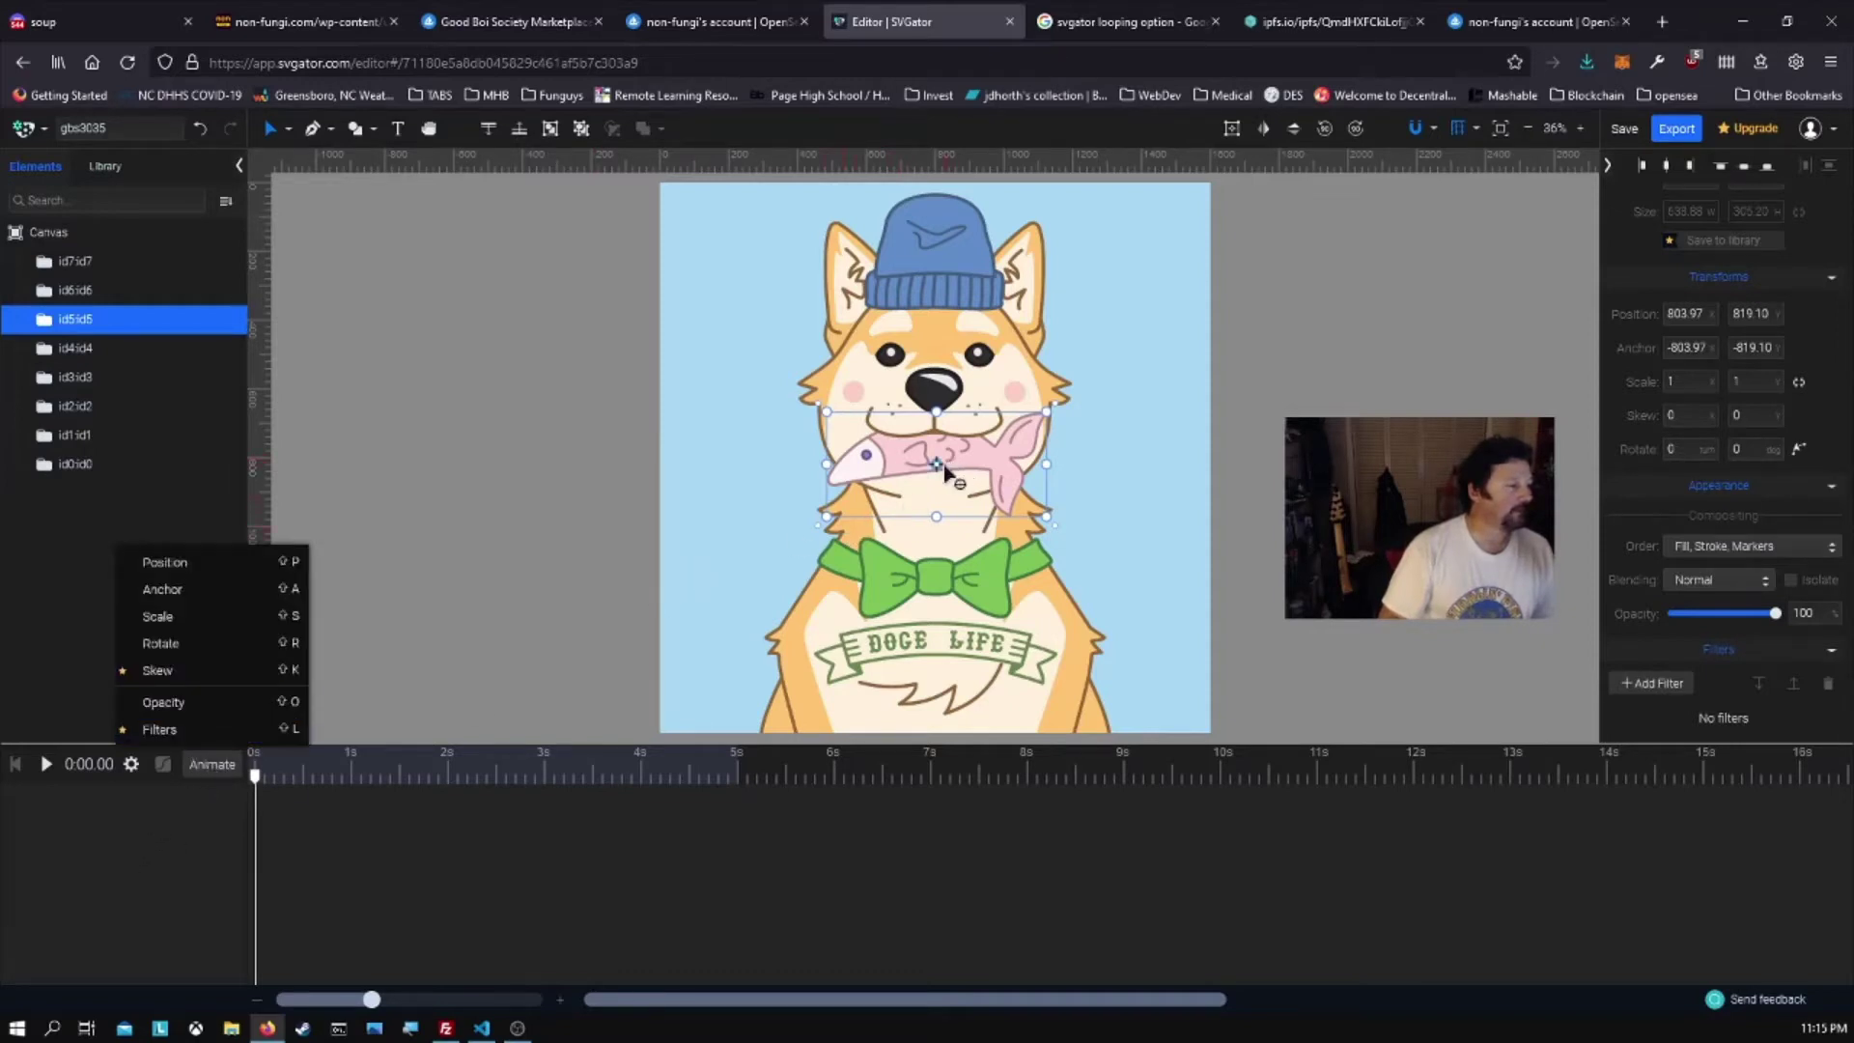
{"action": "left_click", "coordinate": [945, 477]}
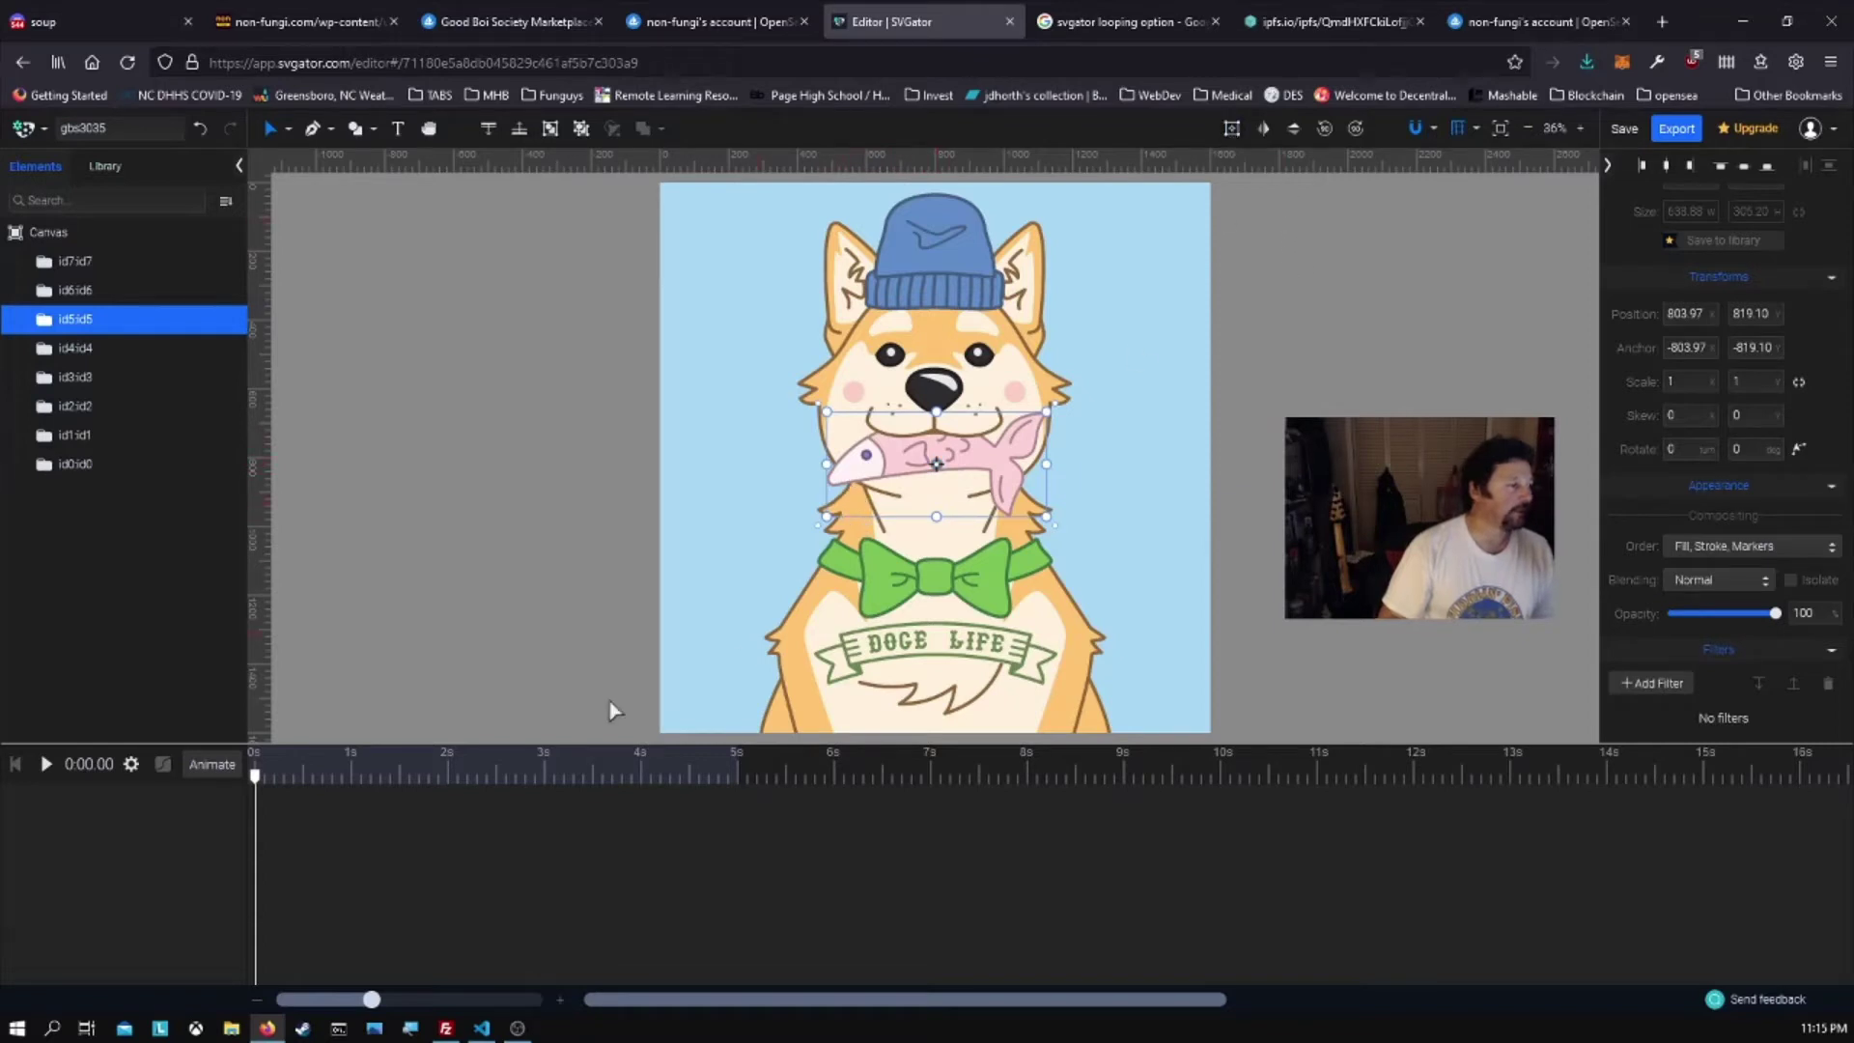
{"action": "left_click", "coordinate": [214, 767]}
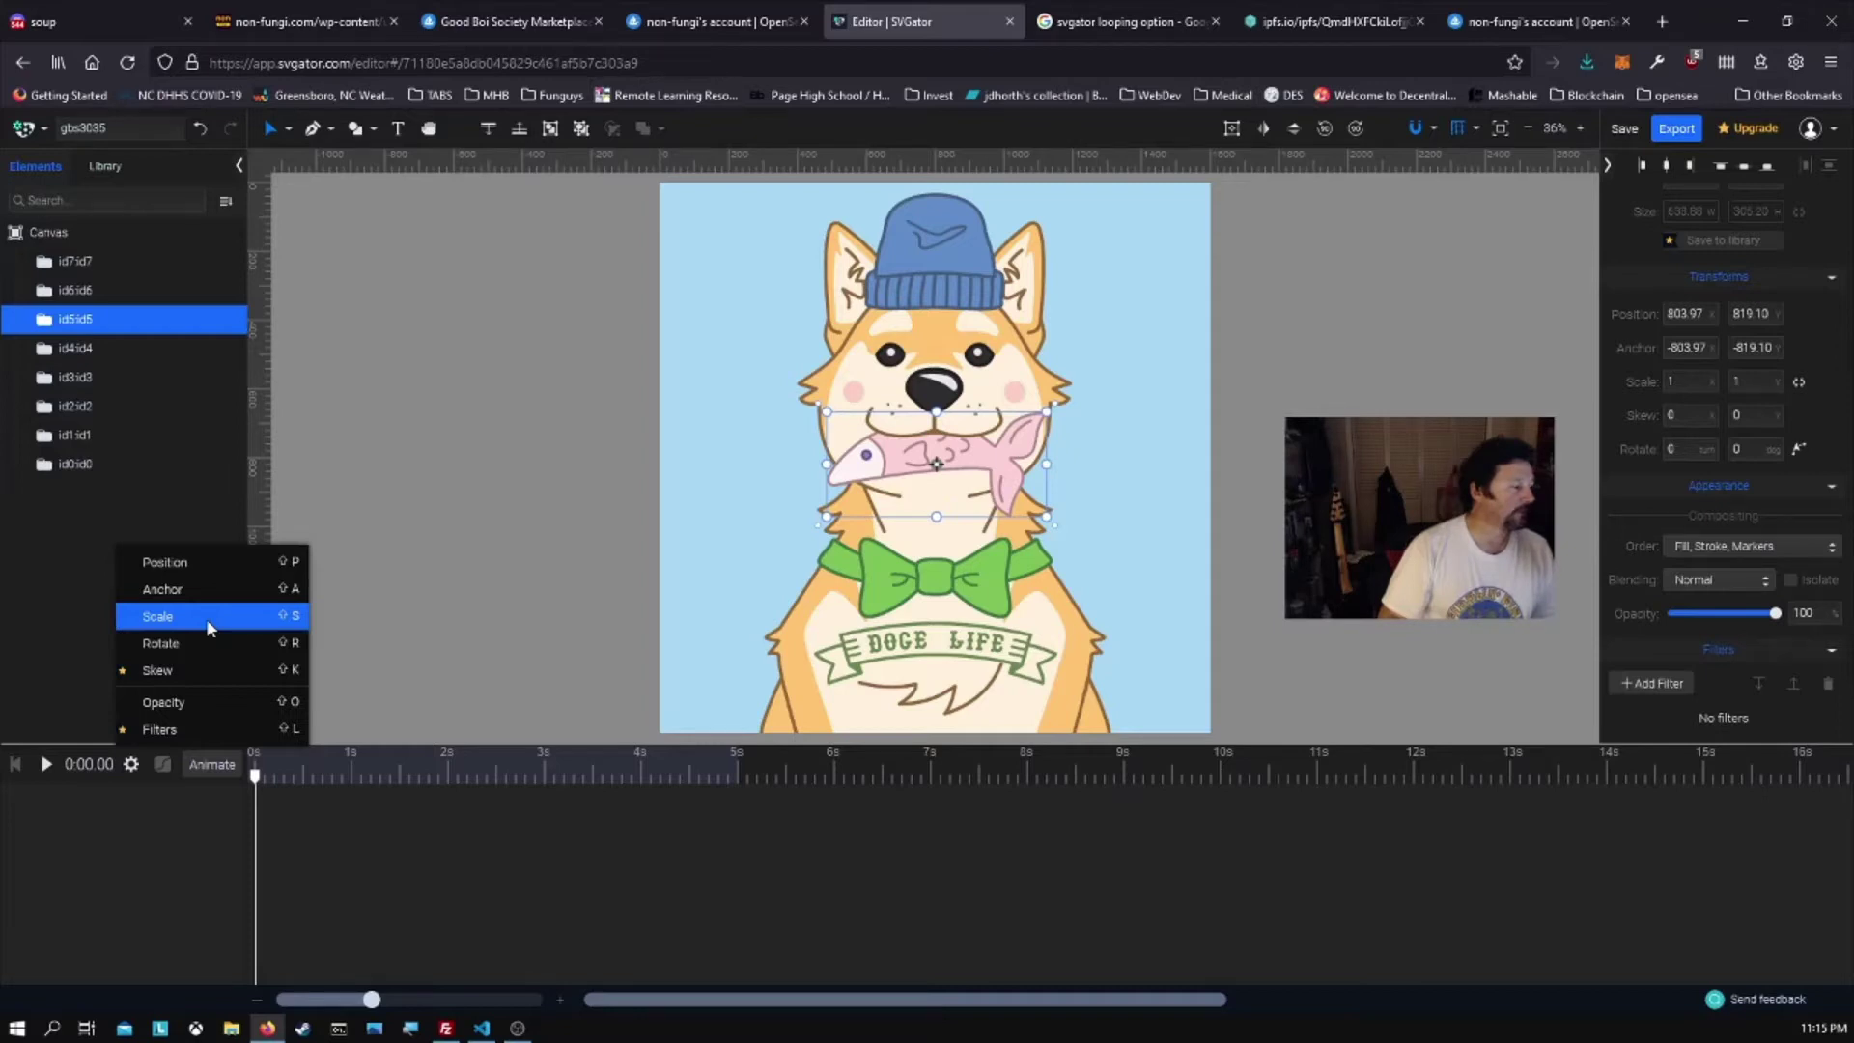
{"action": "left_click", "coordinate": [214, 569]}
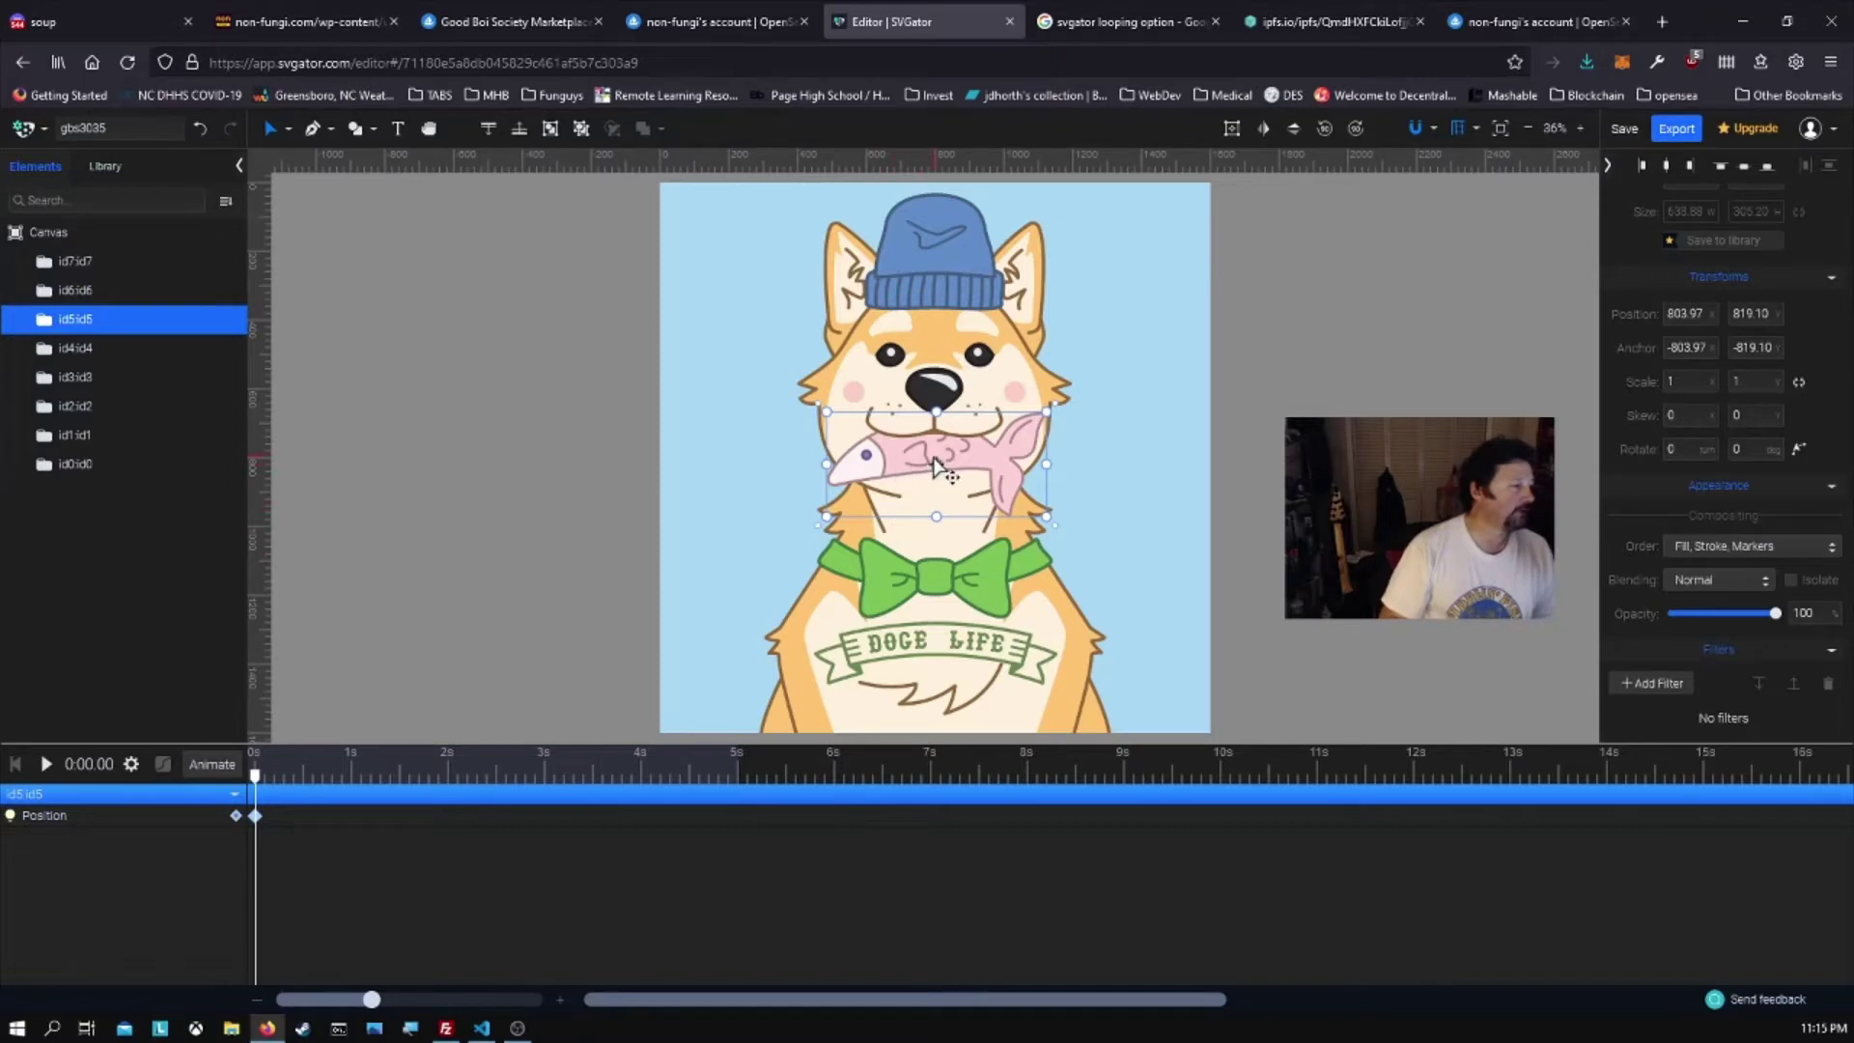
{"action": "right_click", "coordinate": [84, 815]}
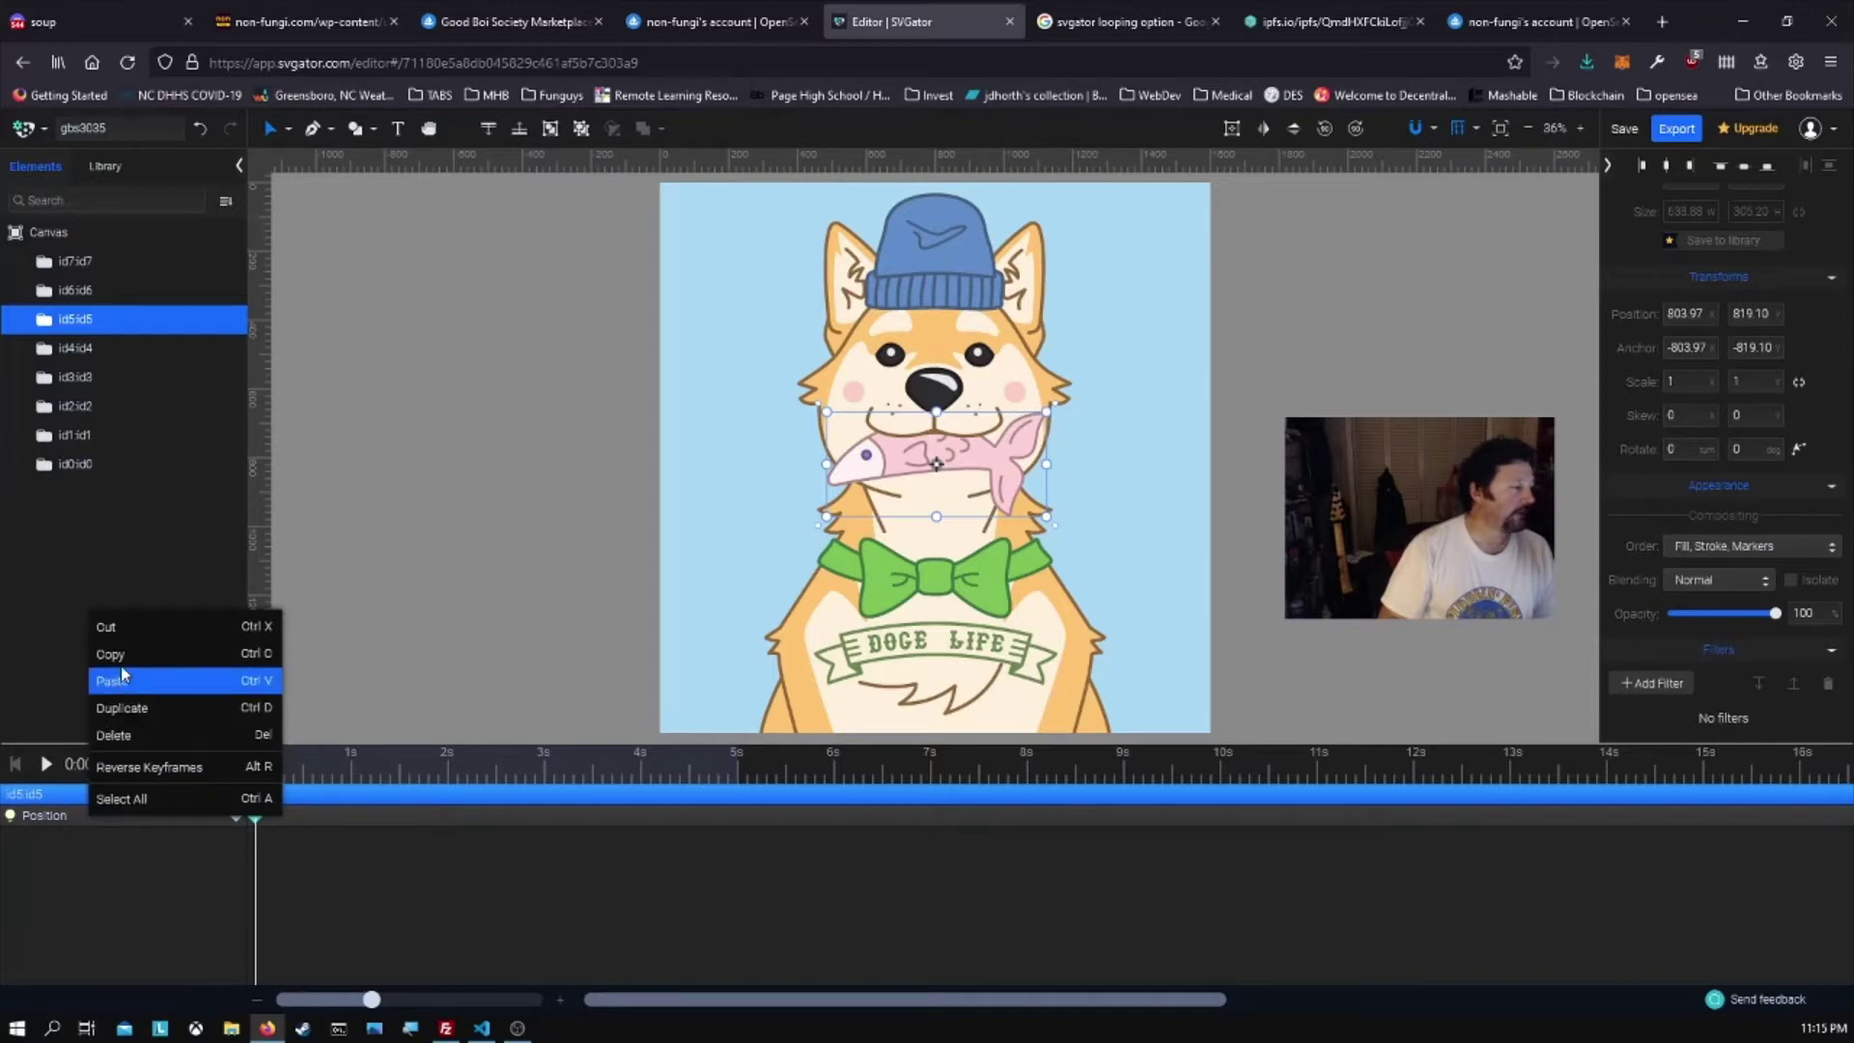
{"action": "left_click", "coordinate": [152, 736]}
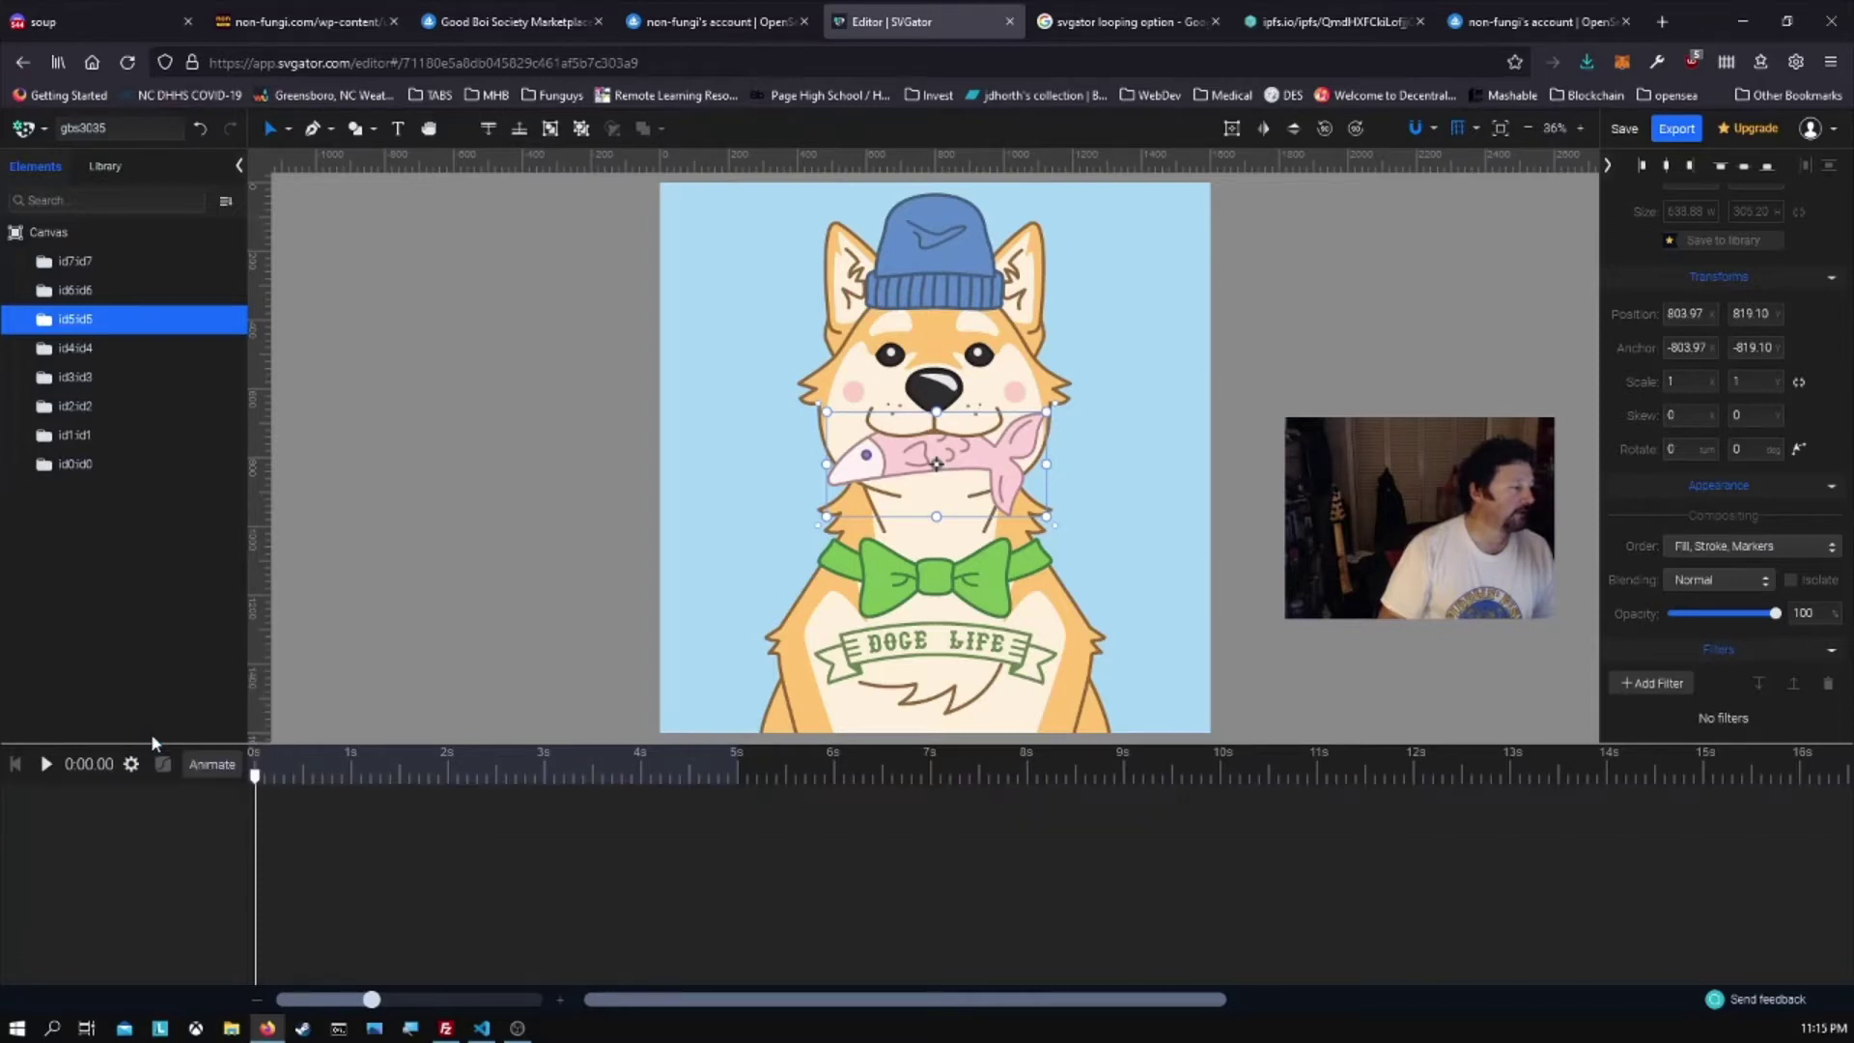
{"action": "left_click", "coordinate": [207, 771]}
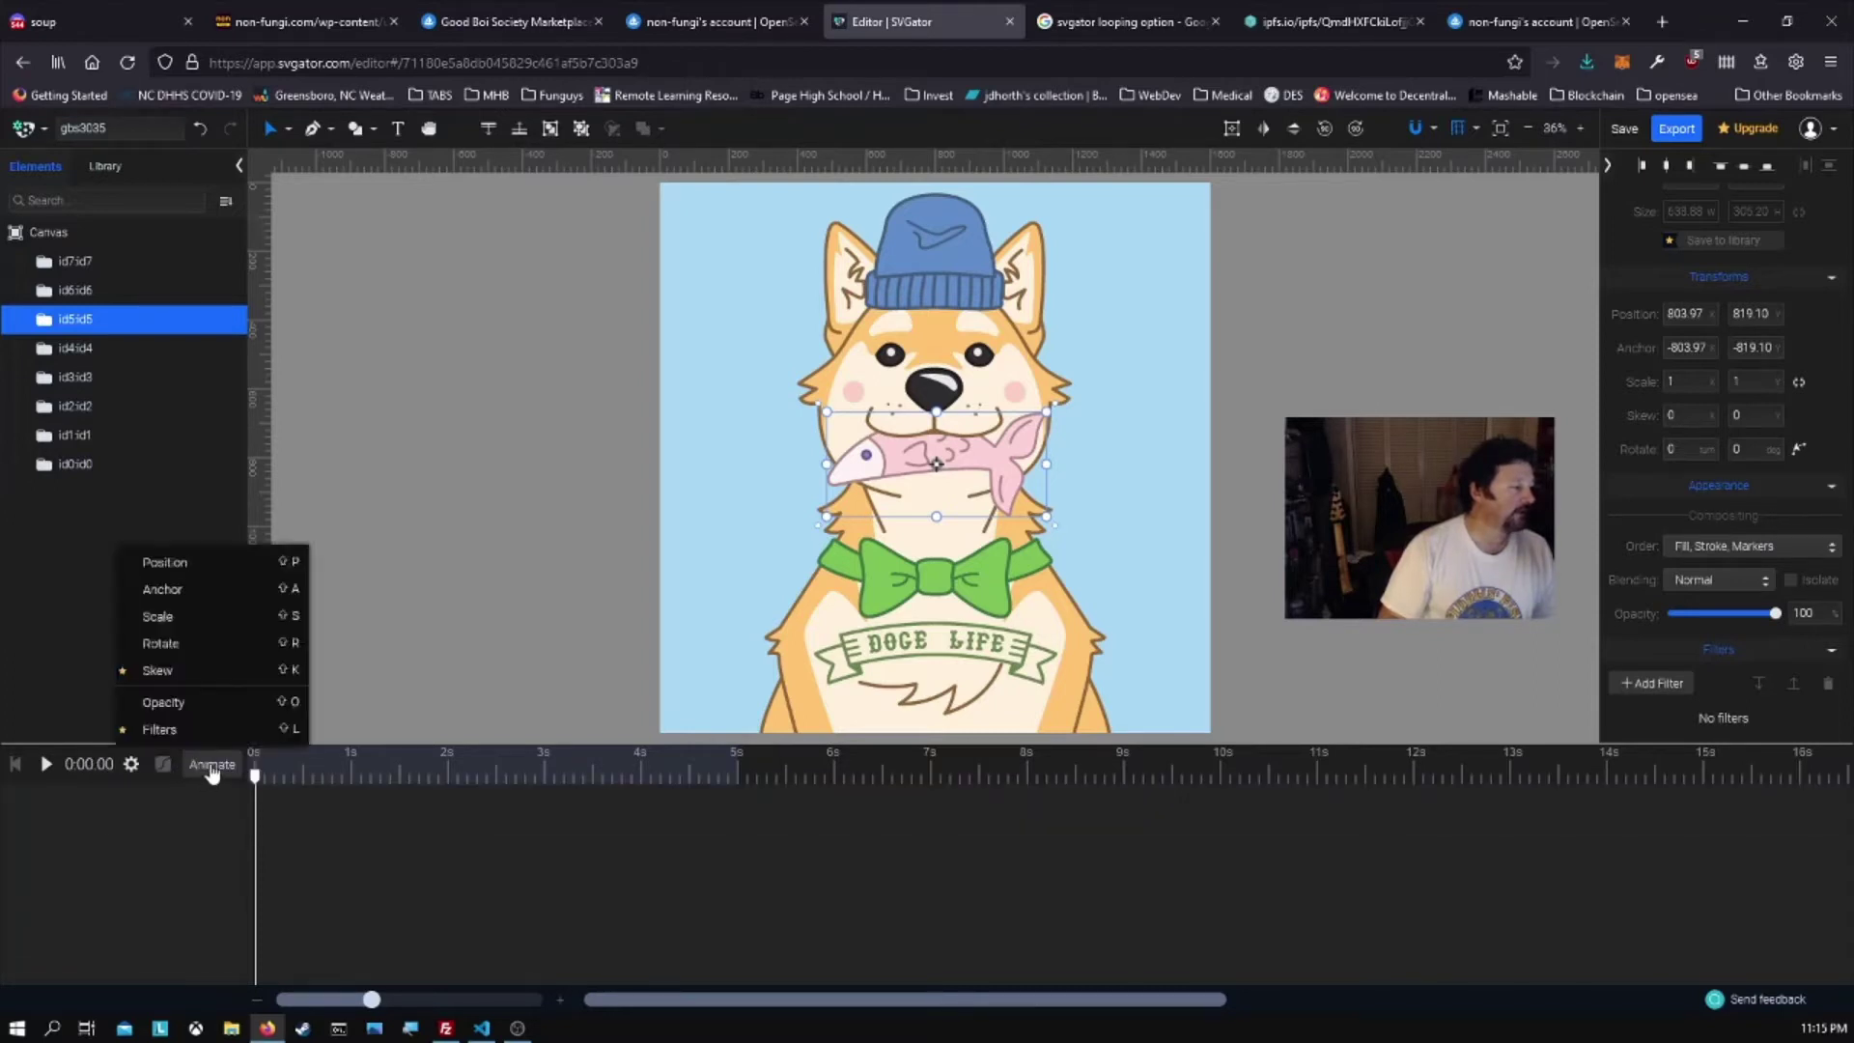
{"action": "left_click", "coordinate": [177, 610]}
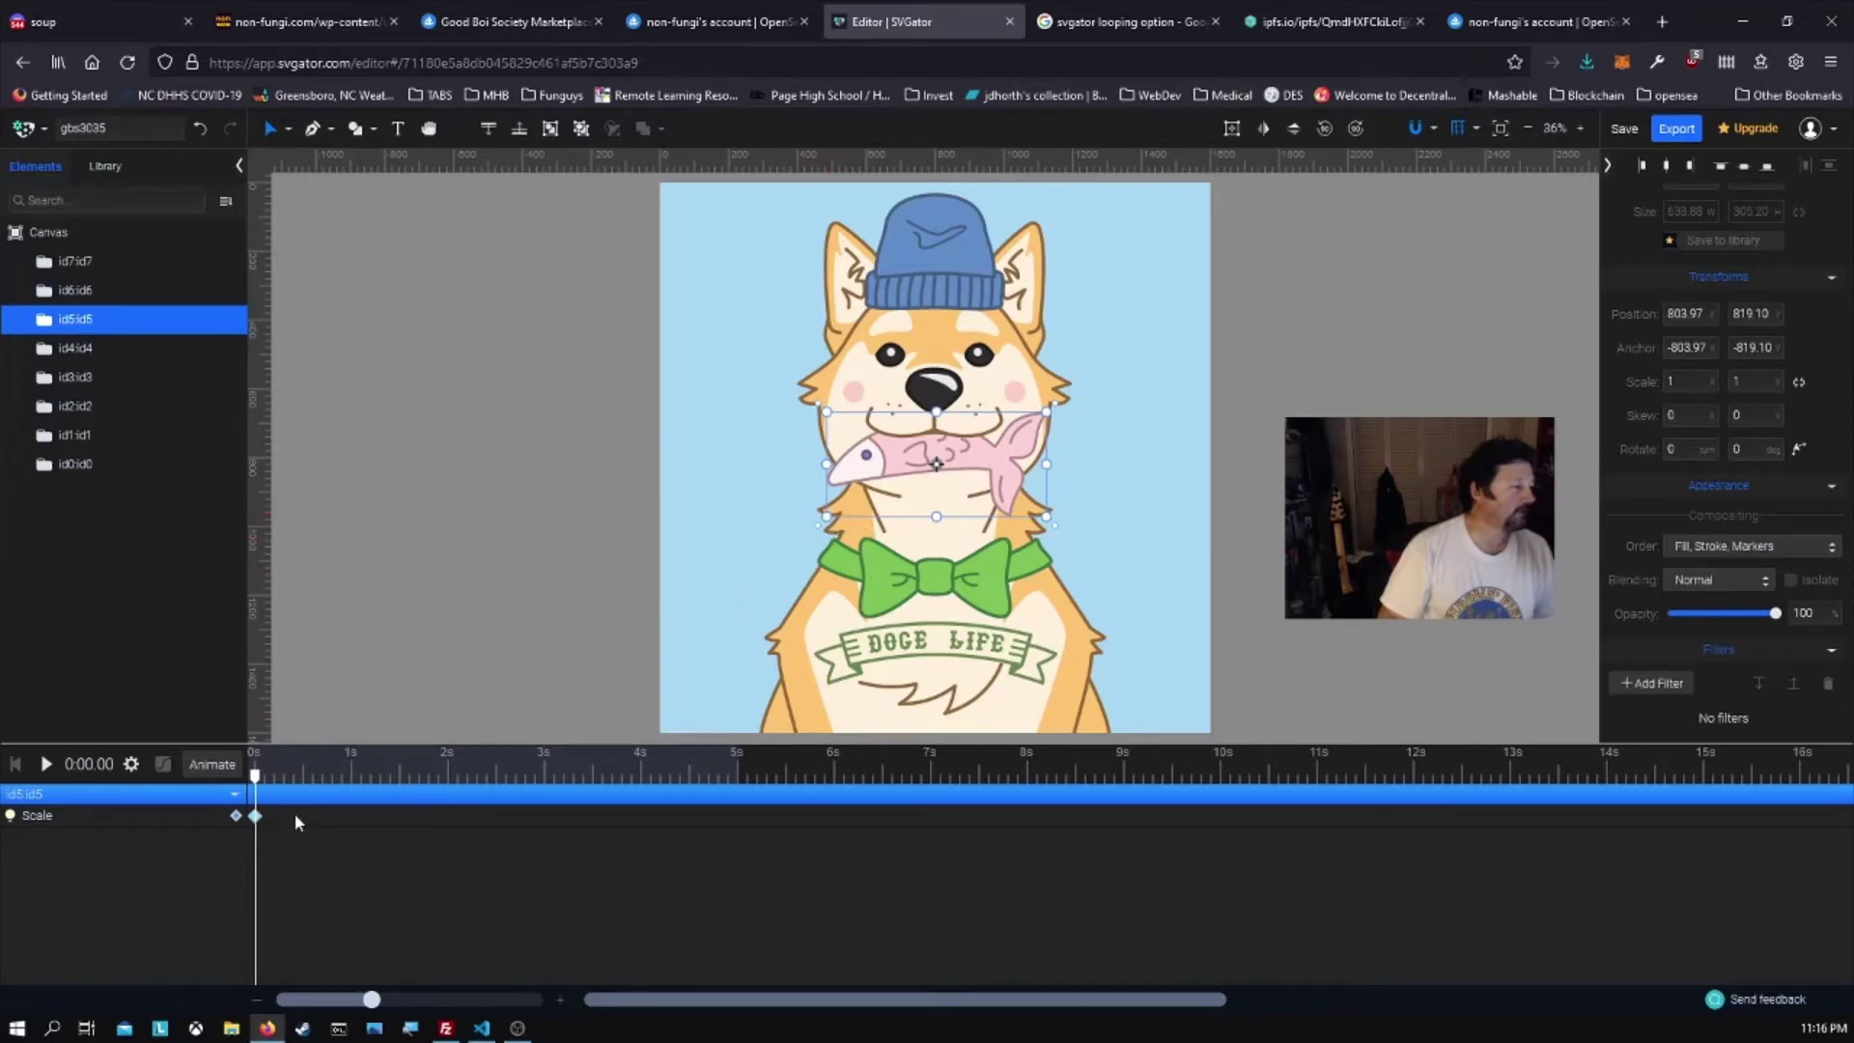
- Key the fish's scale at 0.5, 1 and 1.5 seconds, alternately shrinking and enlarging it
{"action": "left_click_drag", "start_coordinate": [255, 775], "coordinate": [356, 790]}
{"action": "left_click_drag", "start_coordinate": [356, 787], "coordinate": [310, 787]}
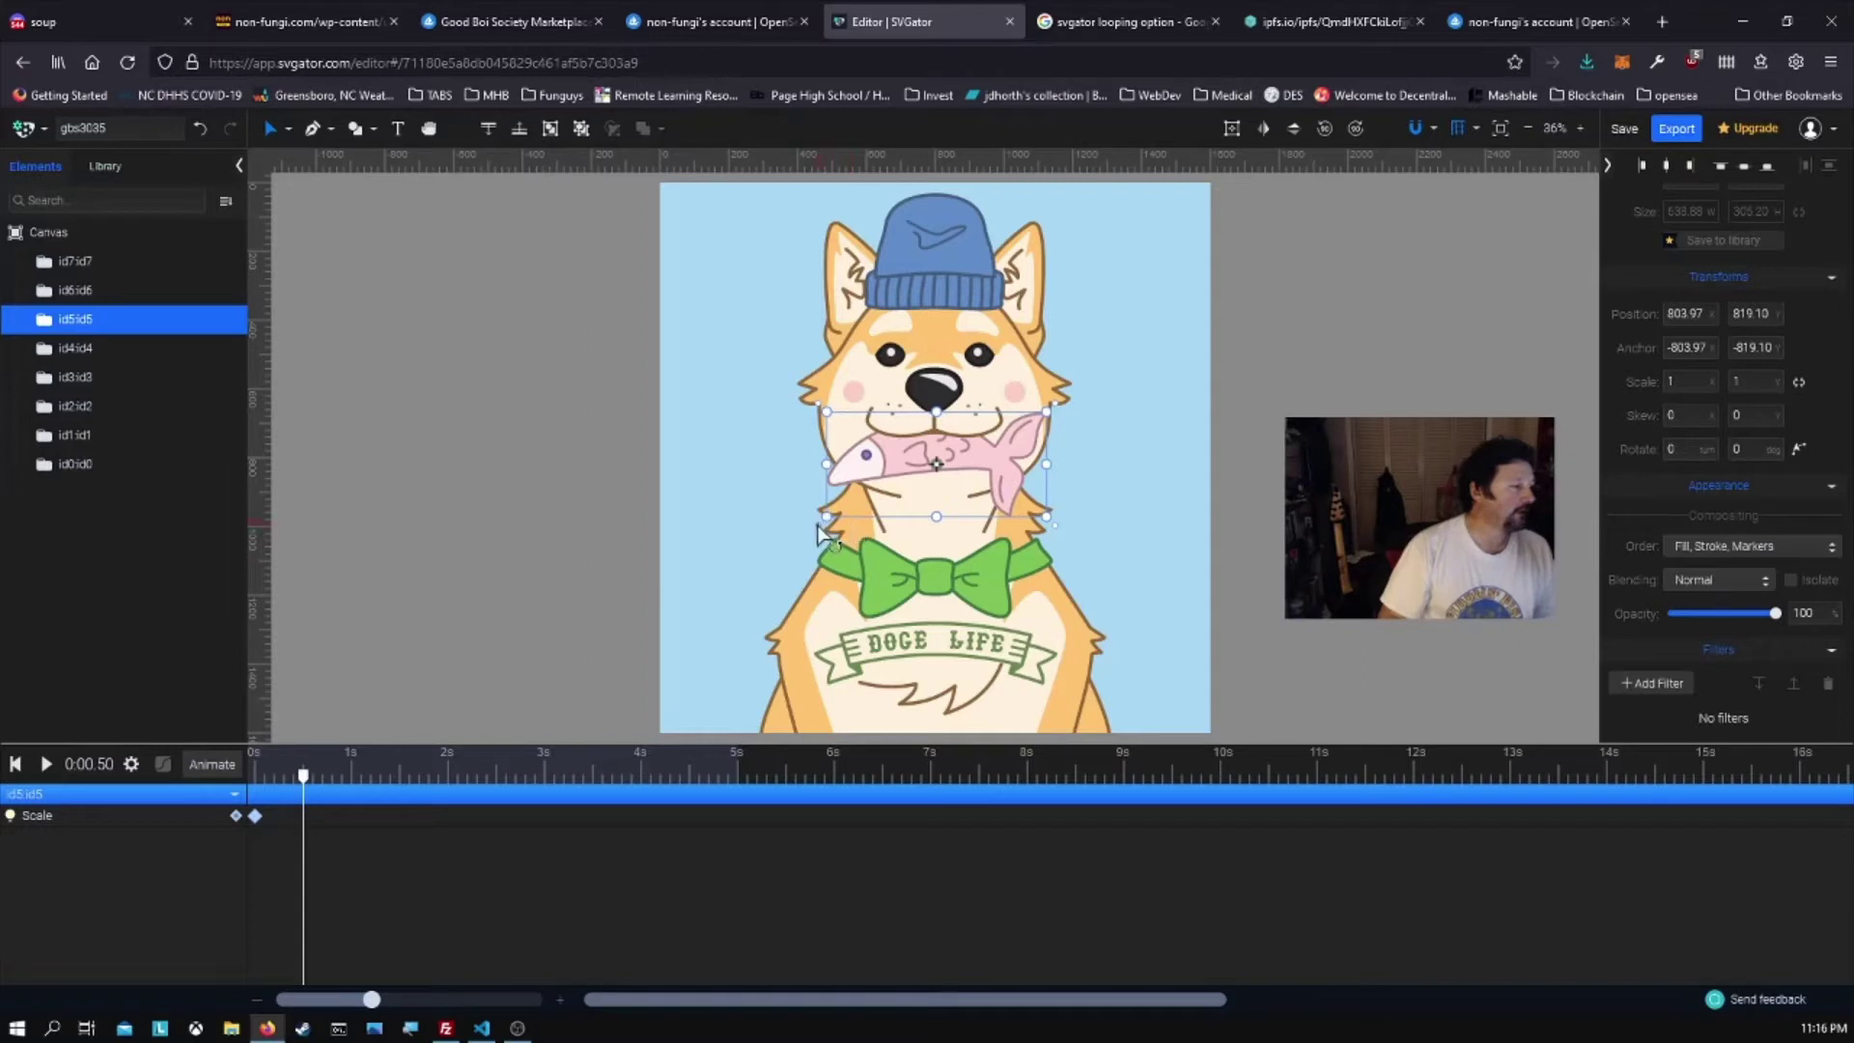
{"action": "left_click_drag", "start_coordinate": [825, 521], "coordinate": [838, 509]}
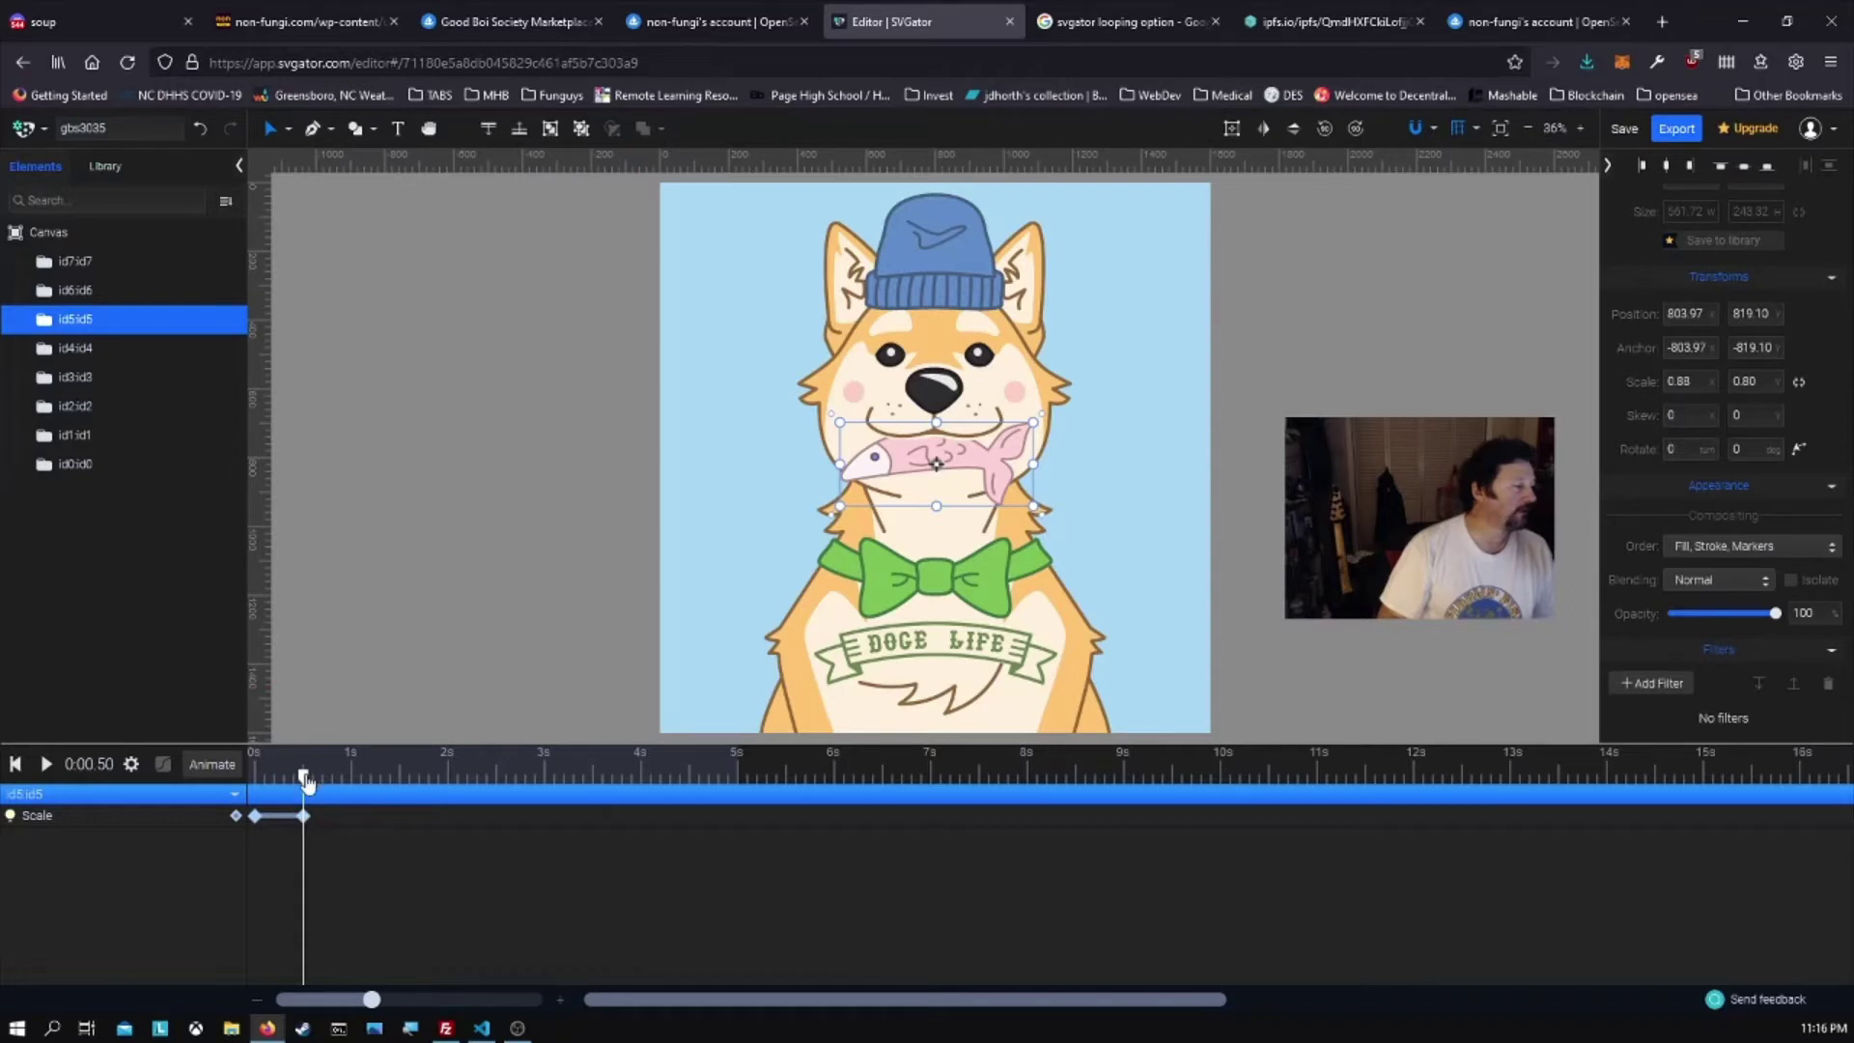
{"action": "left_click_drag", "start_coordinate": [306, 780], "coordinate": [356, 784]}
{"action": "left_click_drag", "start_coordinate": [841, 512], "coordinate": [833, 521]}
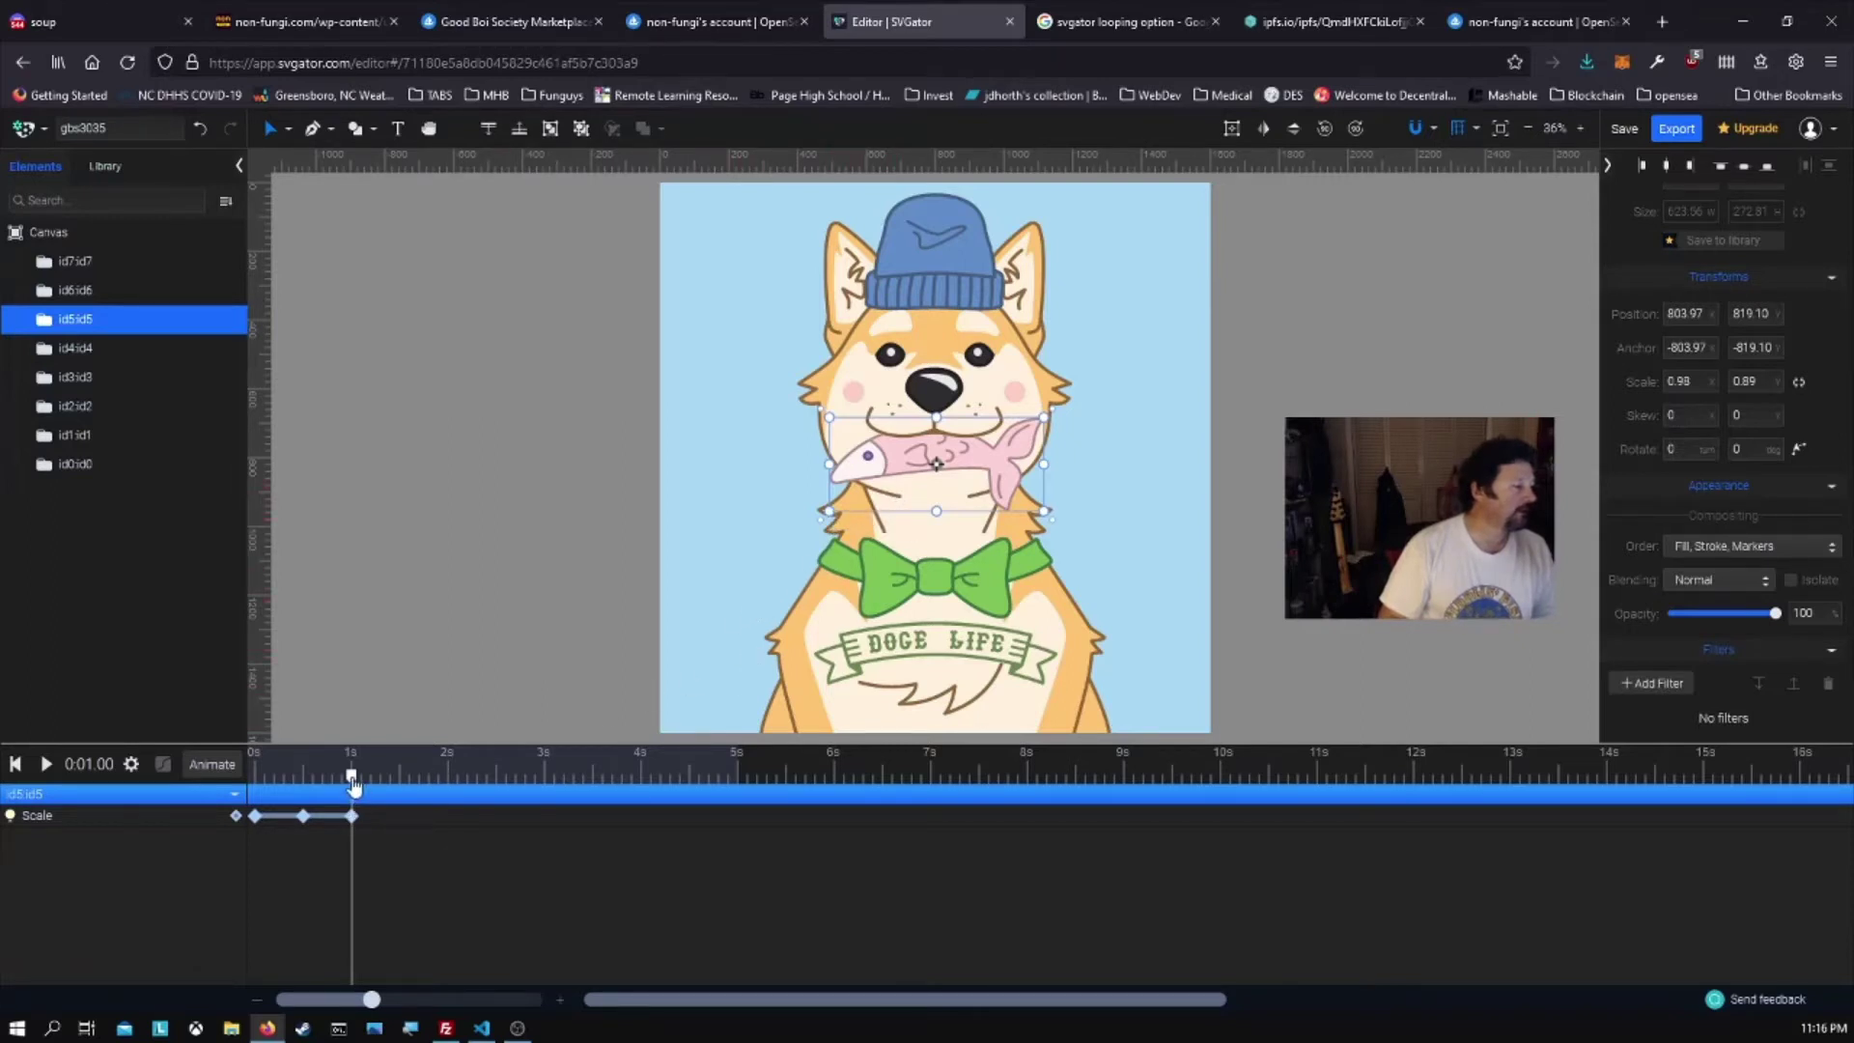
{"action": "left_click_drag", "start_coordinate": [353, 784], "coordinate": [406, 787]}
{"action": "left_click_drag", "start_coordinate": [833, 512], "coordinate": [850, 506]}
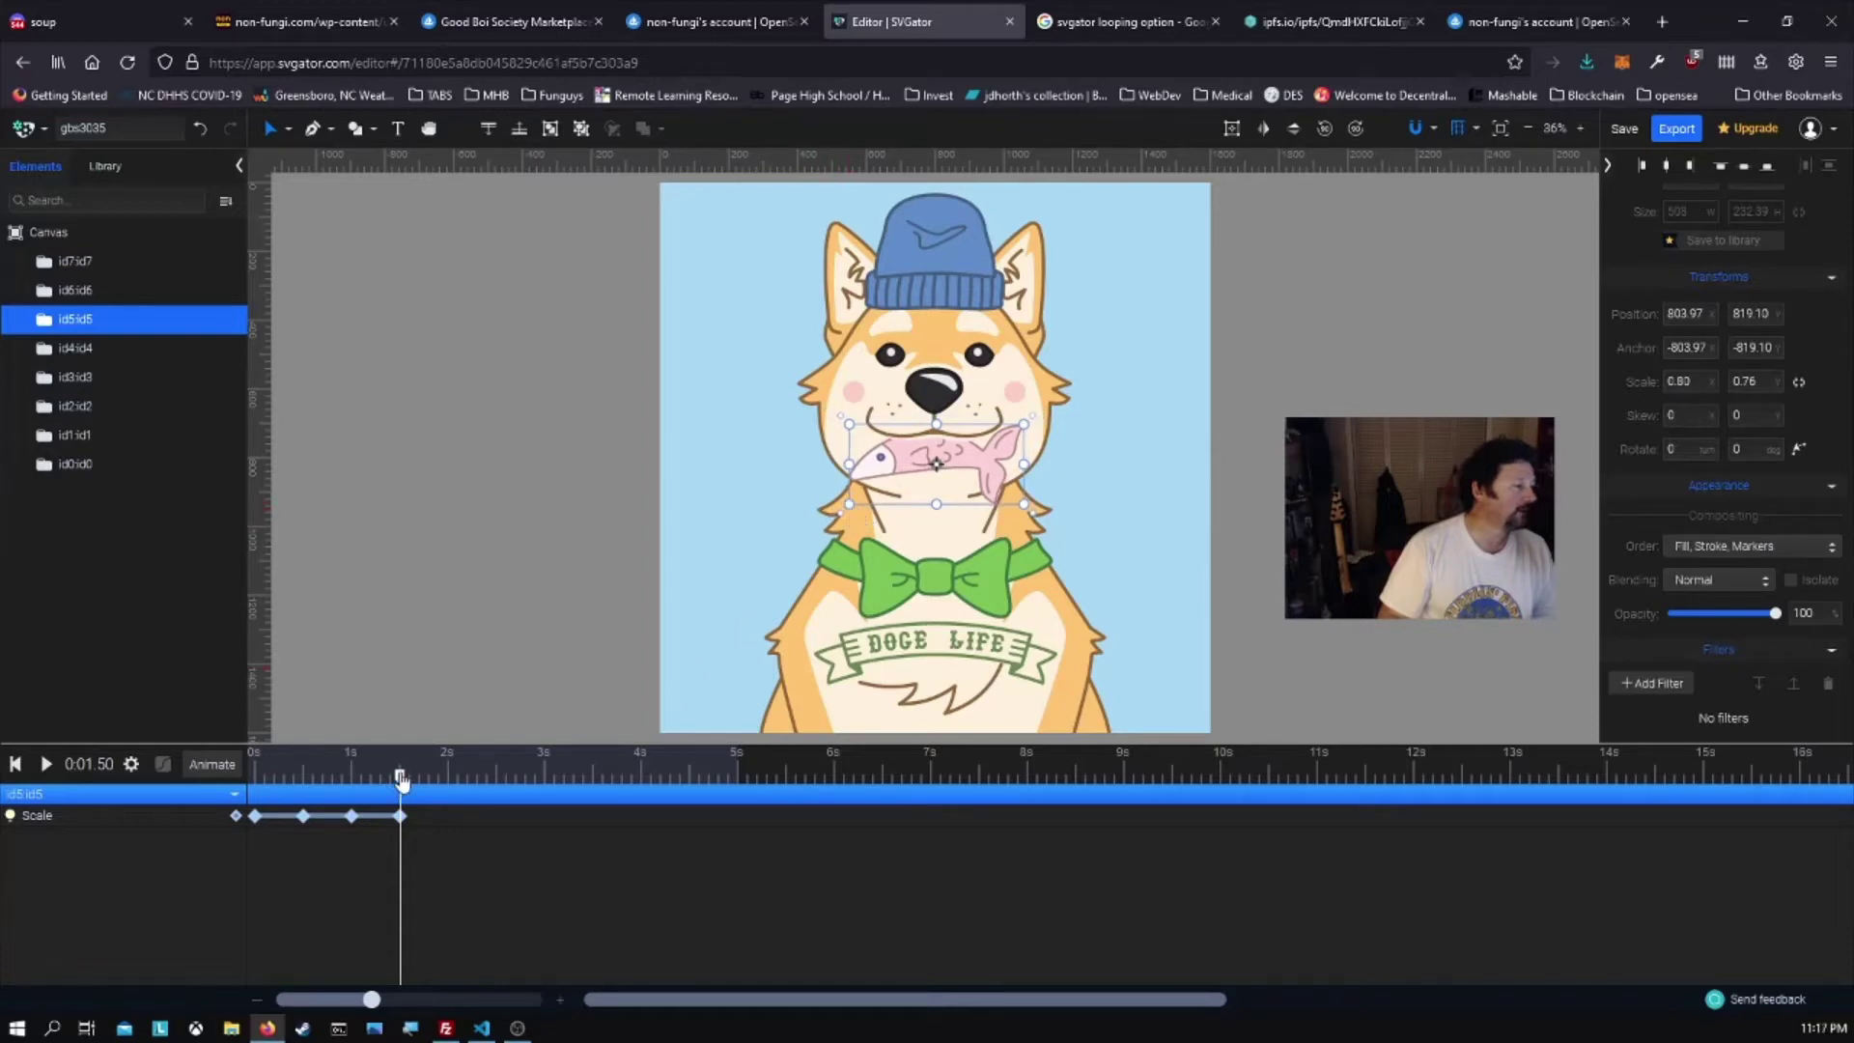
{"action": "left_click_drag", "start_coordinate": [400, 779], "coordinate": [450, 784]}
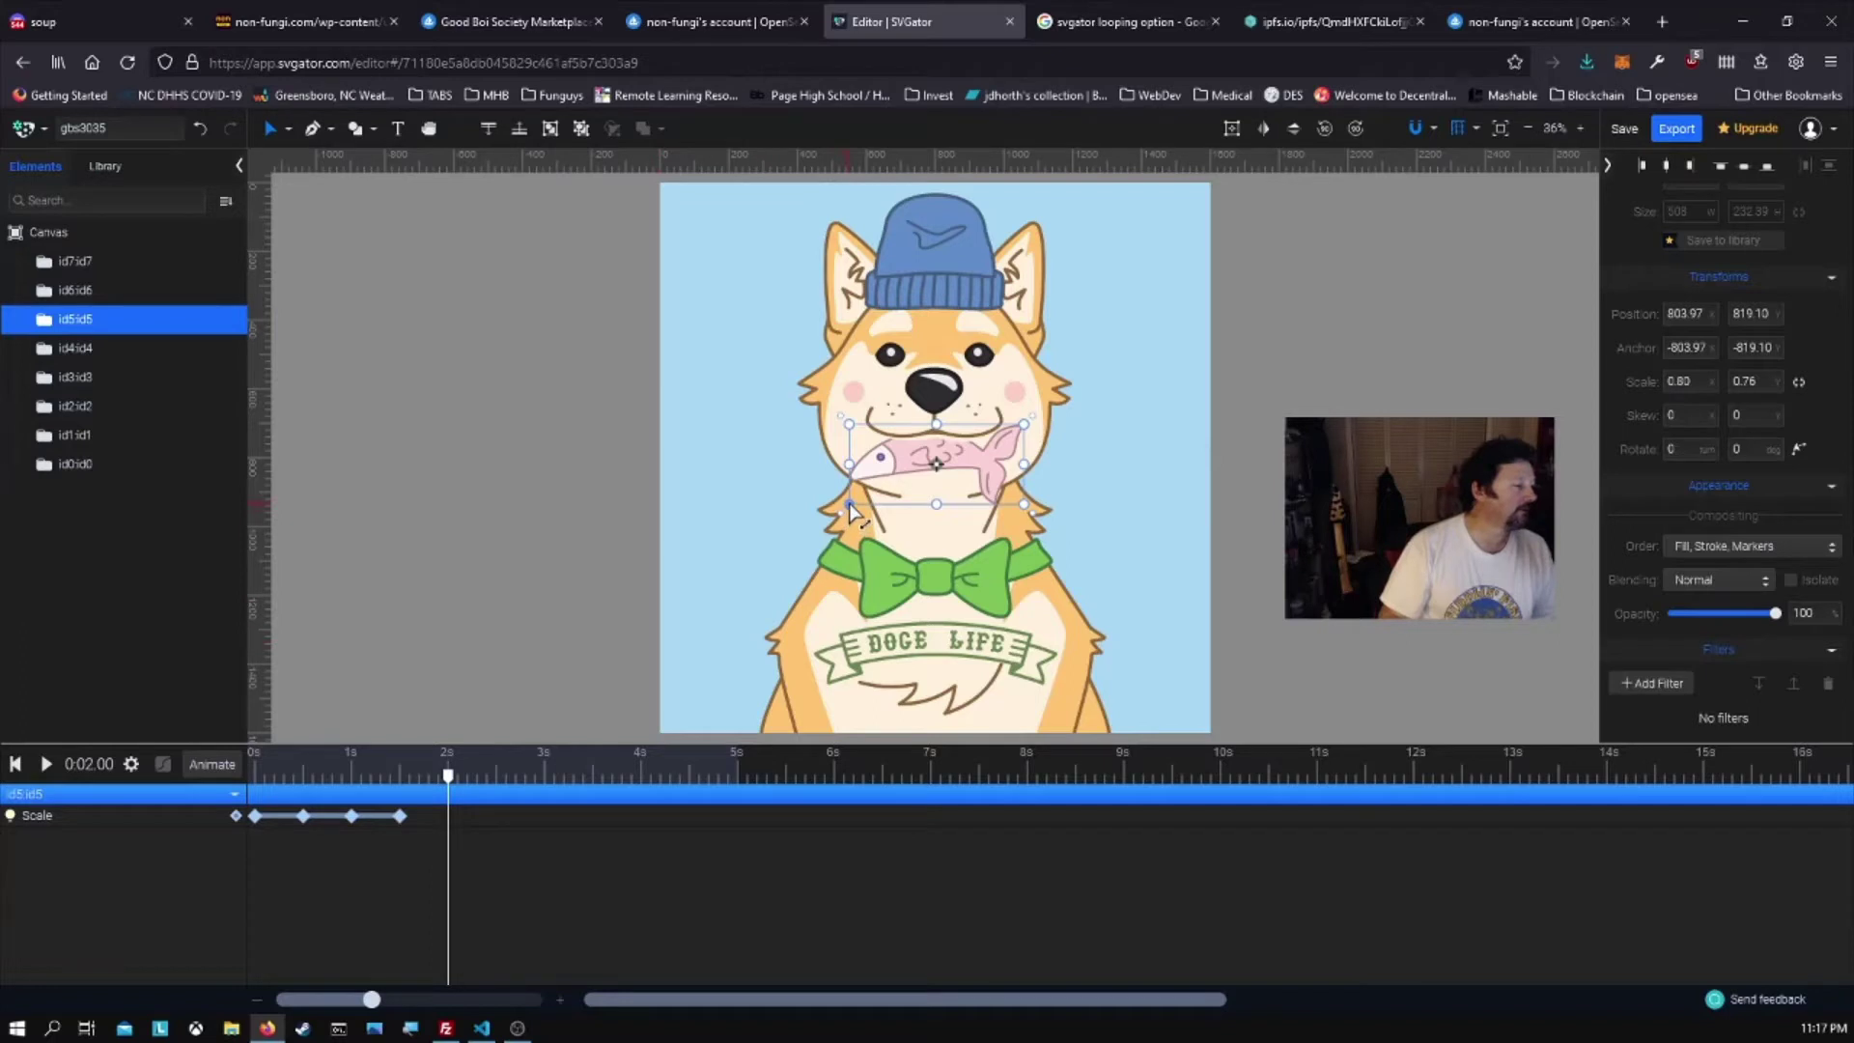
- Key the fish's scale at 2, 2.5 and 3 seconds, squashing it vertically at 3 s
{"action": "left_click_drag", "start_coordinate": [850, 506], "coordinate": [829, 522]}
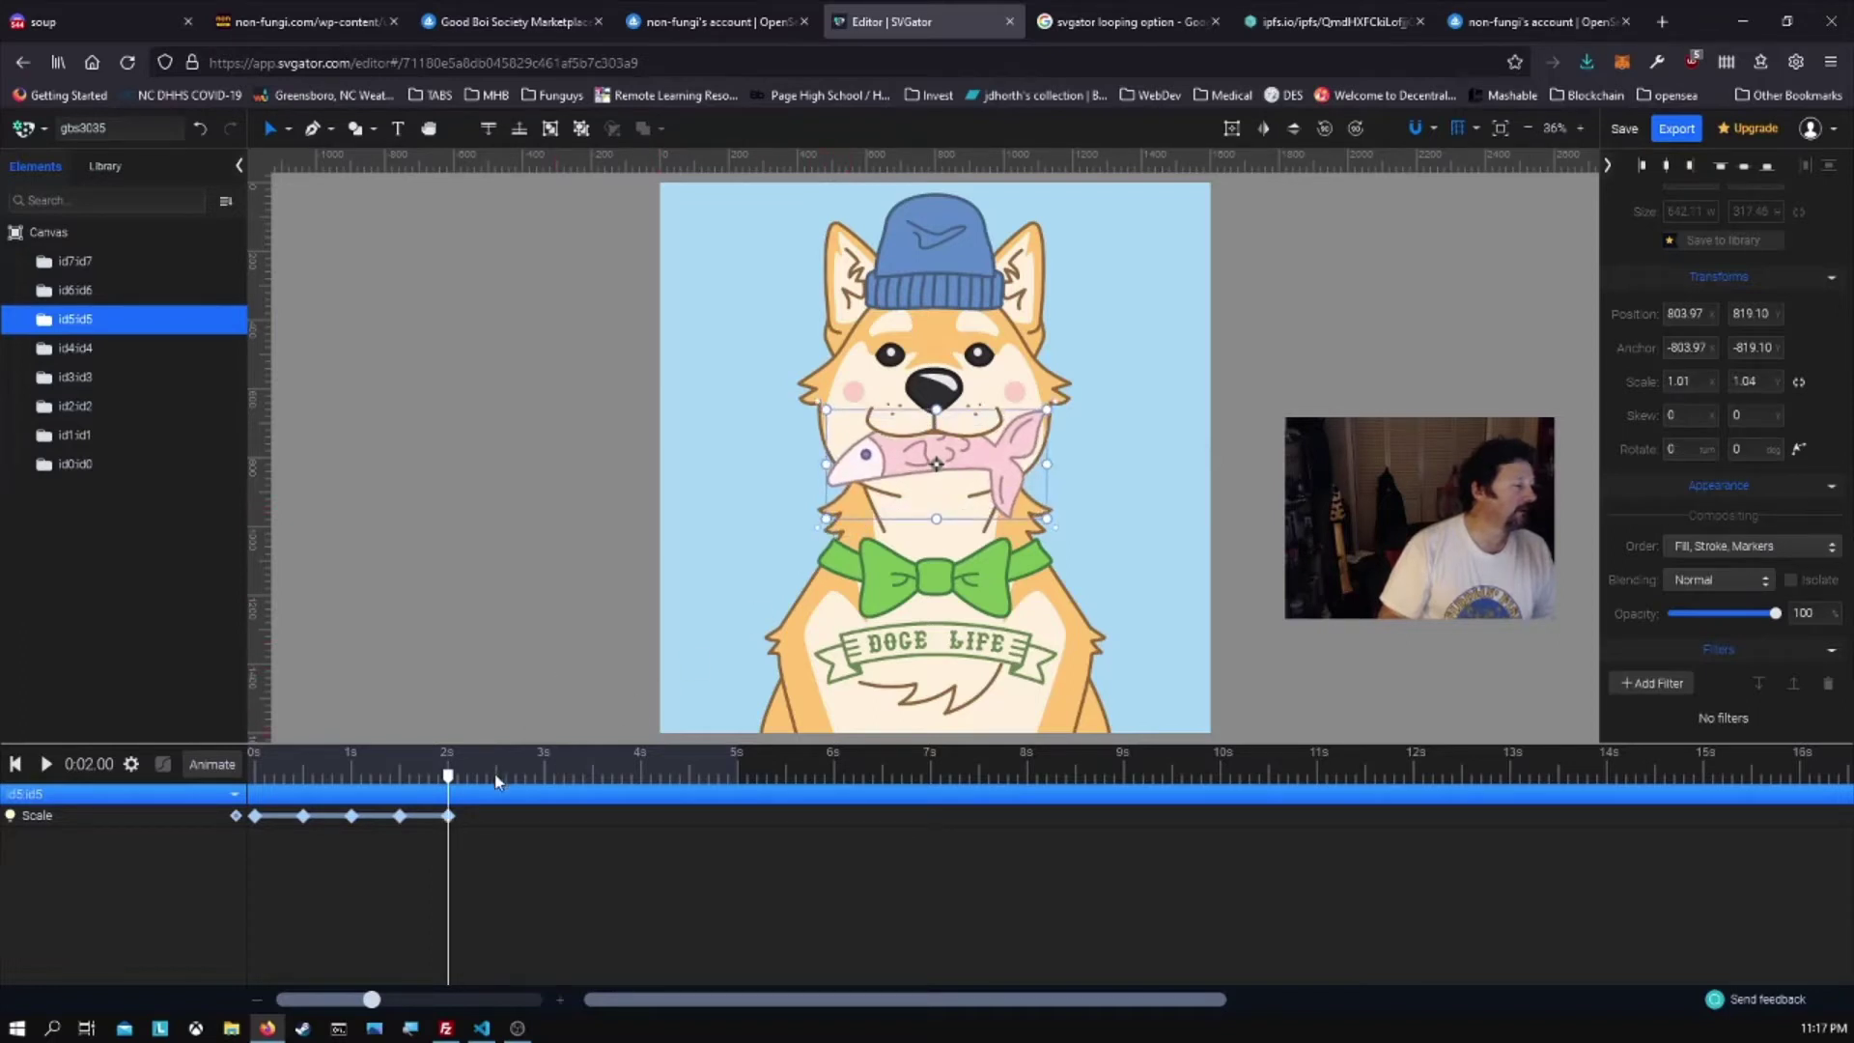
{"action": "left_click_drag", "start_coordinate": [485, 781], "coordinate": [499, 784]}
{"action": "left_click_drag", "start_coordinate": [827, 521], "coordinate": [845, 507]}
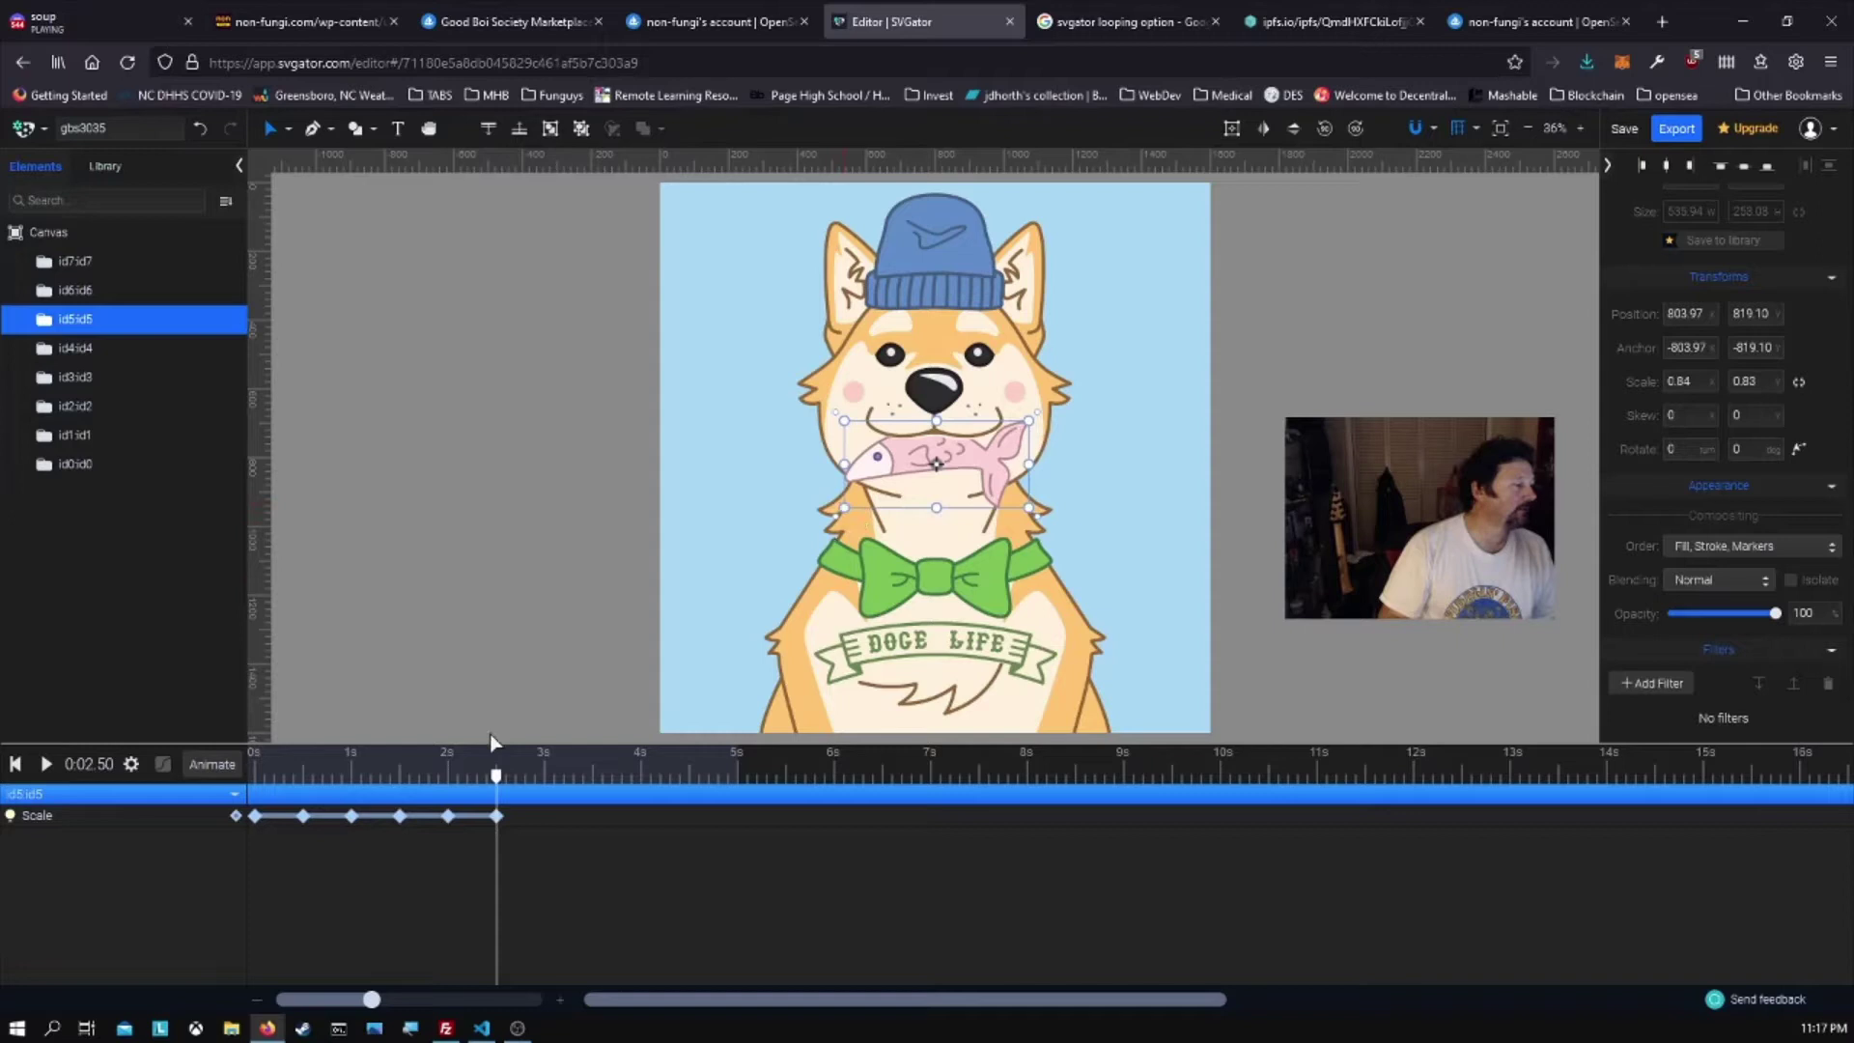
{"action": "left_click", "coordinate": [514, 778]}
{"action": "left_click_drag", "start_coordinate": [515, 783], "coordinate": [547, 782]}
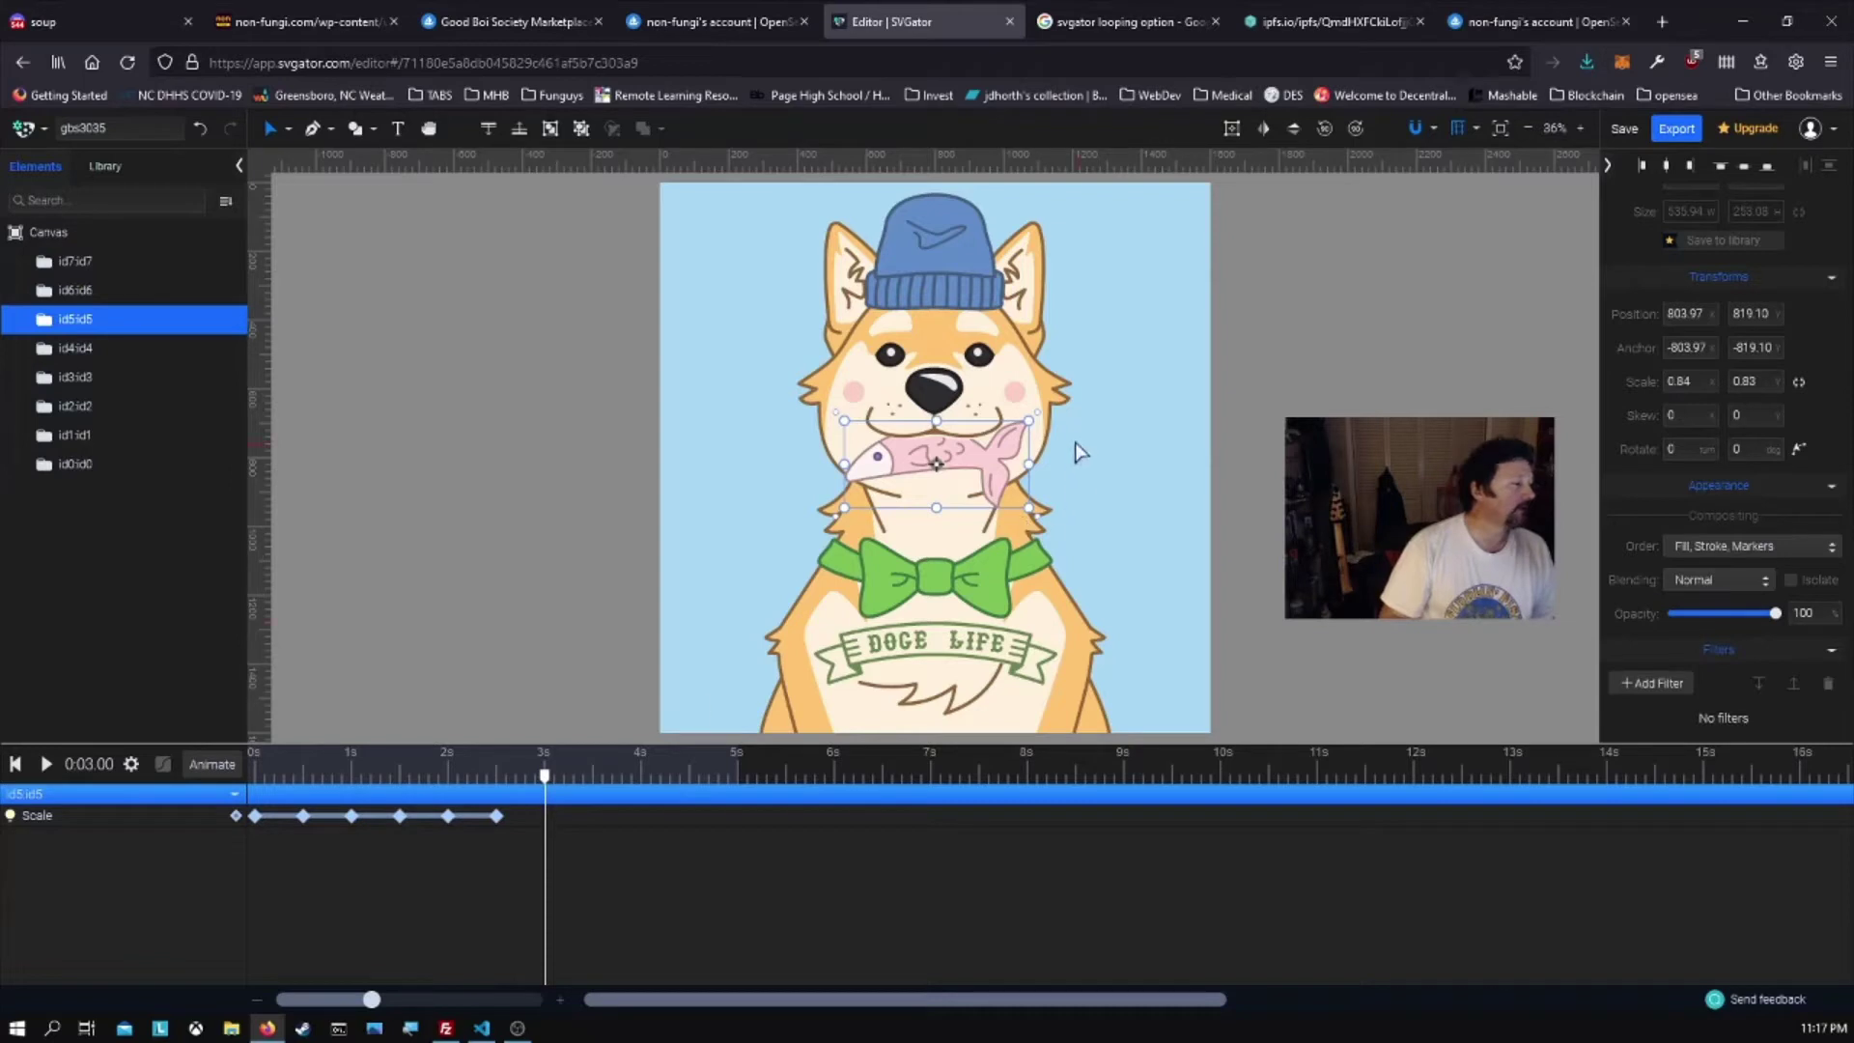
{"action": "left_click_drag", "start_coordinate": [1031, 423], "coordinate": [1021, 435]}
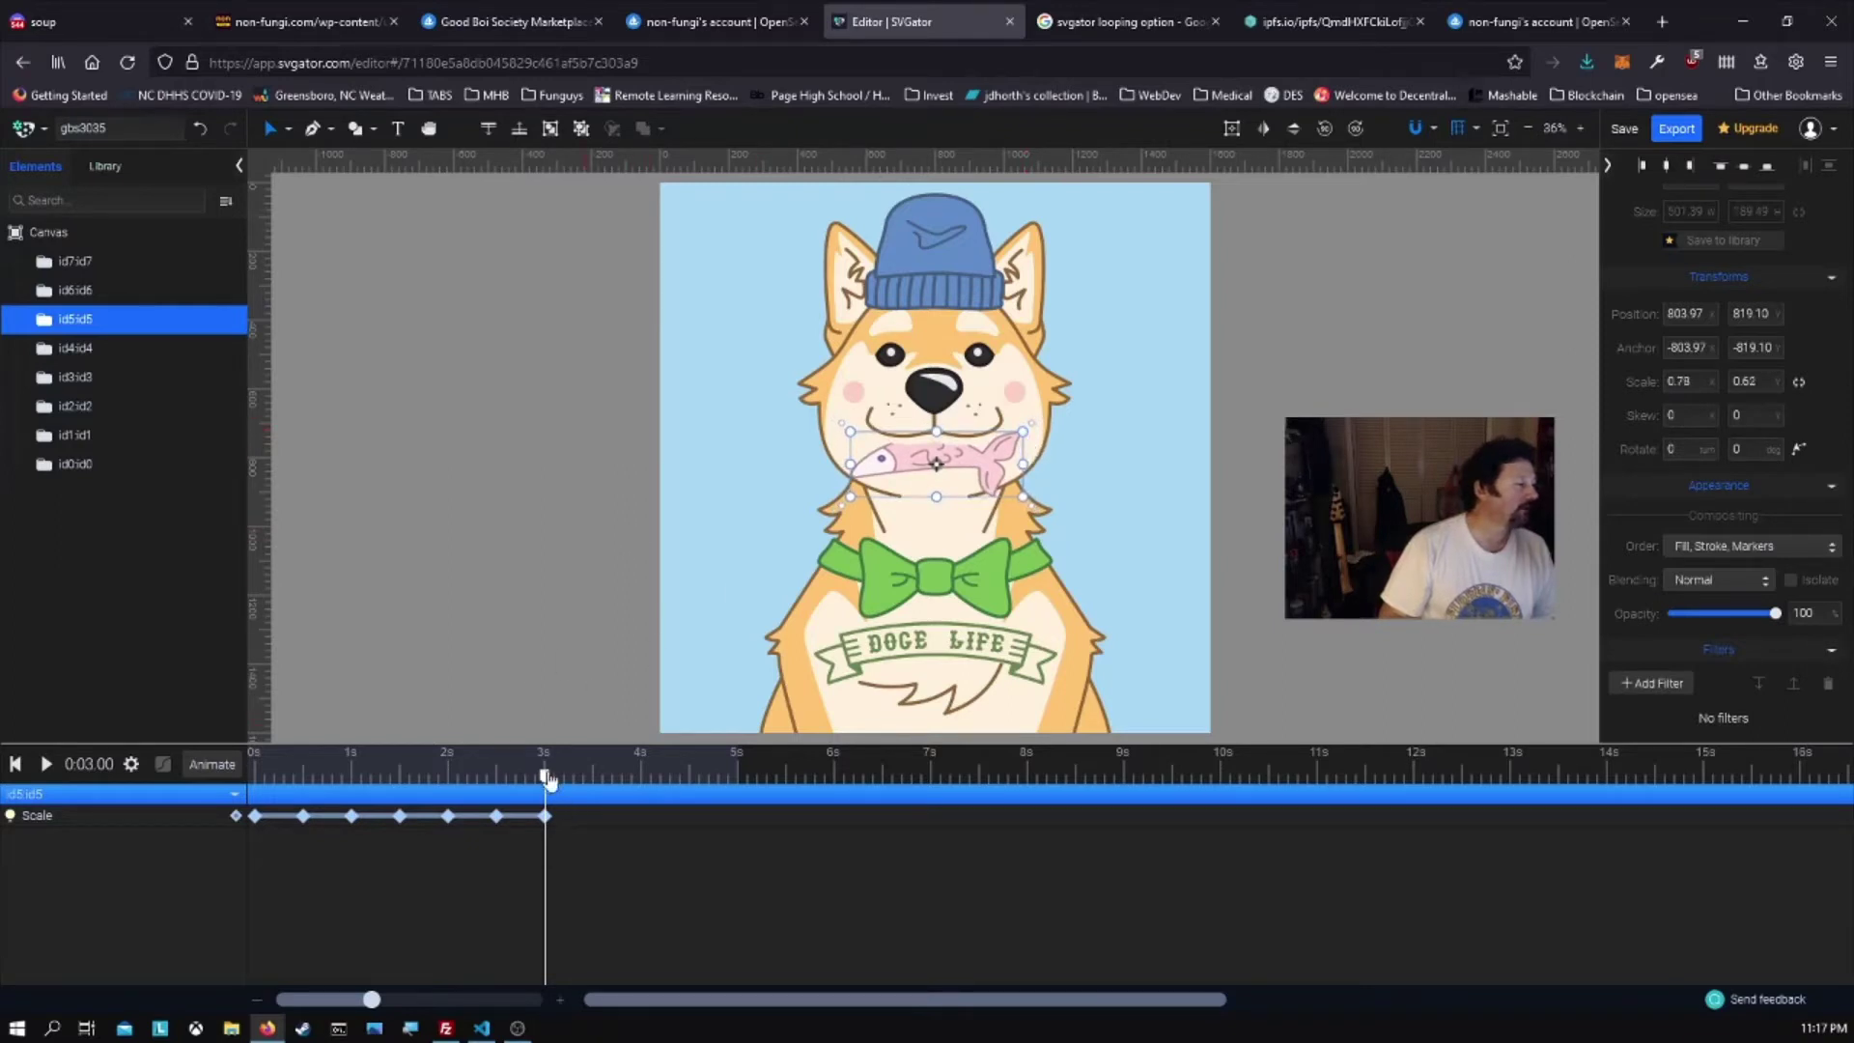
- Key the fish's scale at 3.5, 4, 4.5 and 5 seconds, ending at 0.87 × 0.92, then rewind
{"action": "left_click_drag", "start_coordinate": [547, 777], "coordinate": [593, 776]}
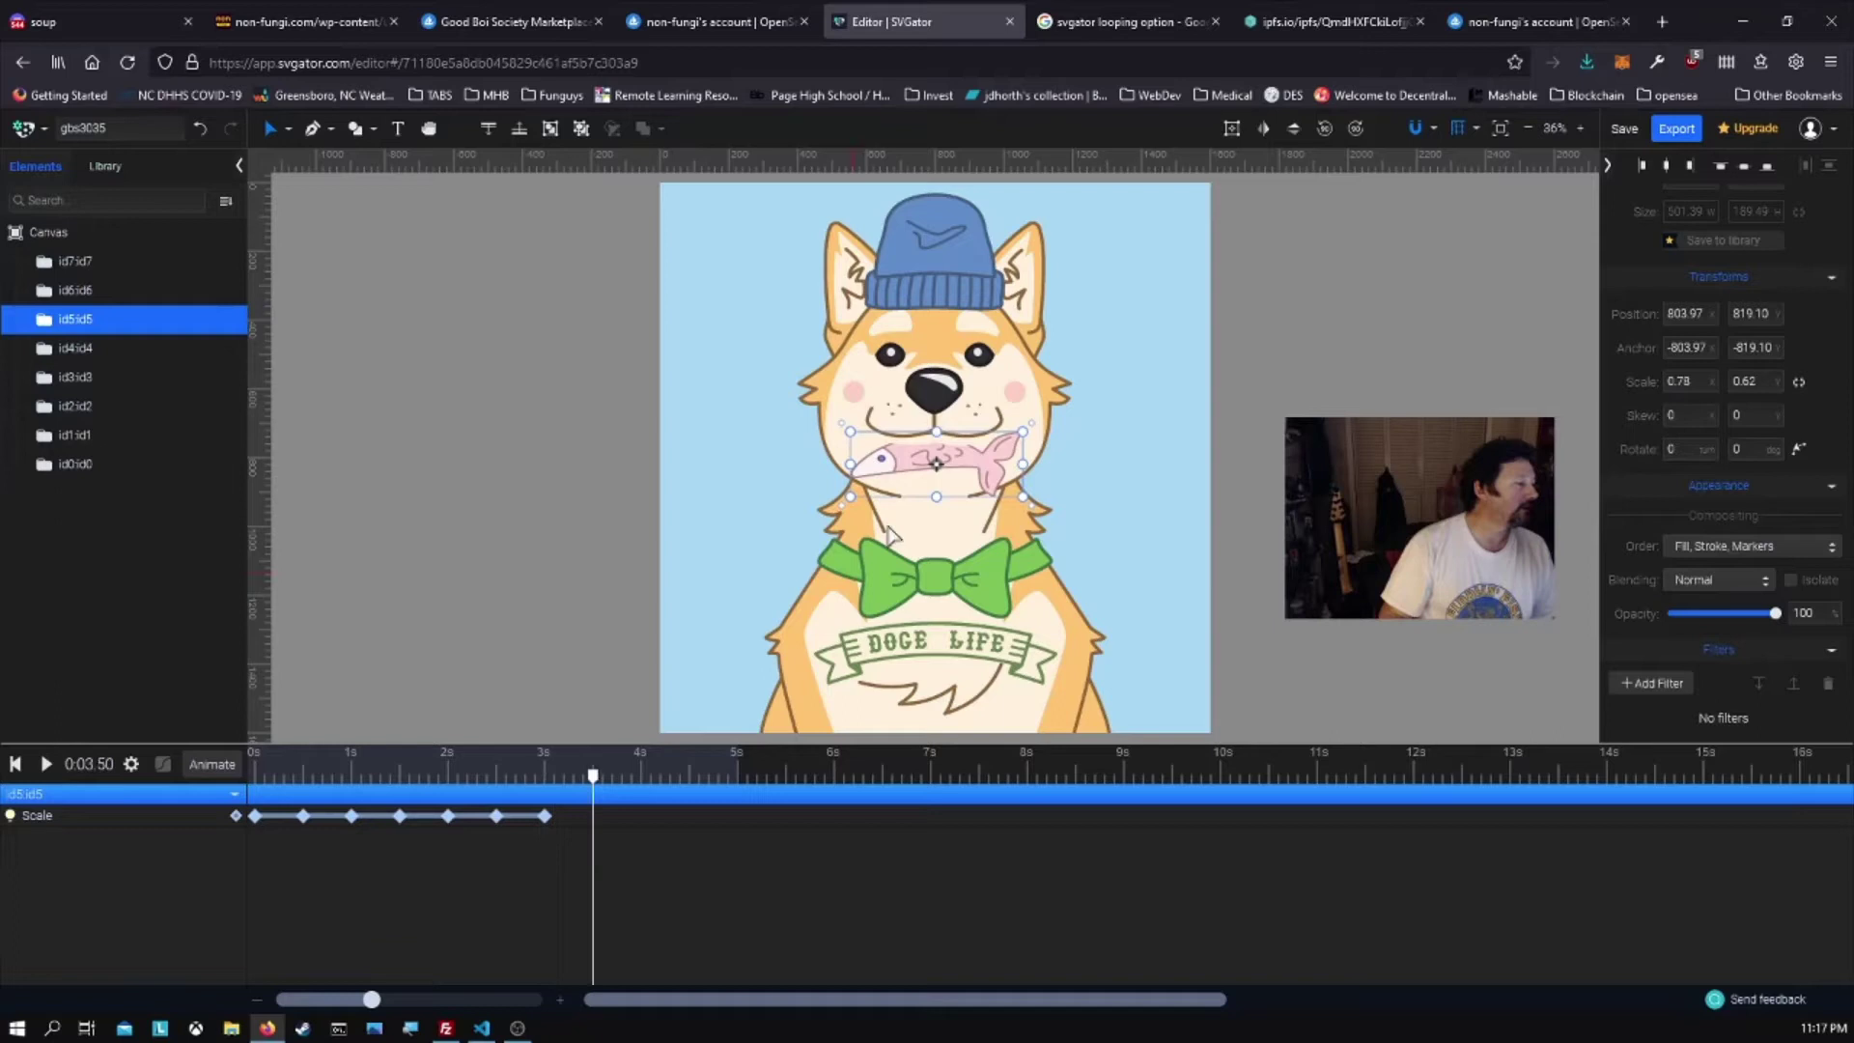
{"action": "mouse_move", "coordinate": [850, 498]}
{"action": "left_mouse_down"}
{"action": "mouse_move", "coordinate": [833, 530]}
{"action": "mouse_move", "coordinate": [847, 522]}
{"action": "left_mouse_up"}
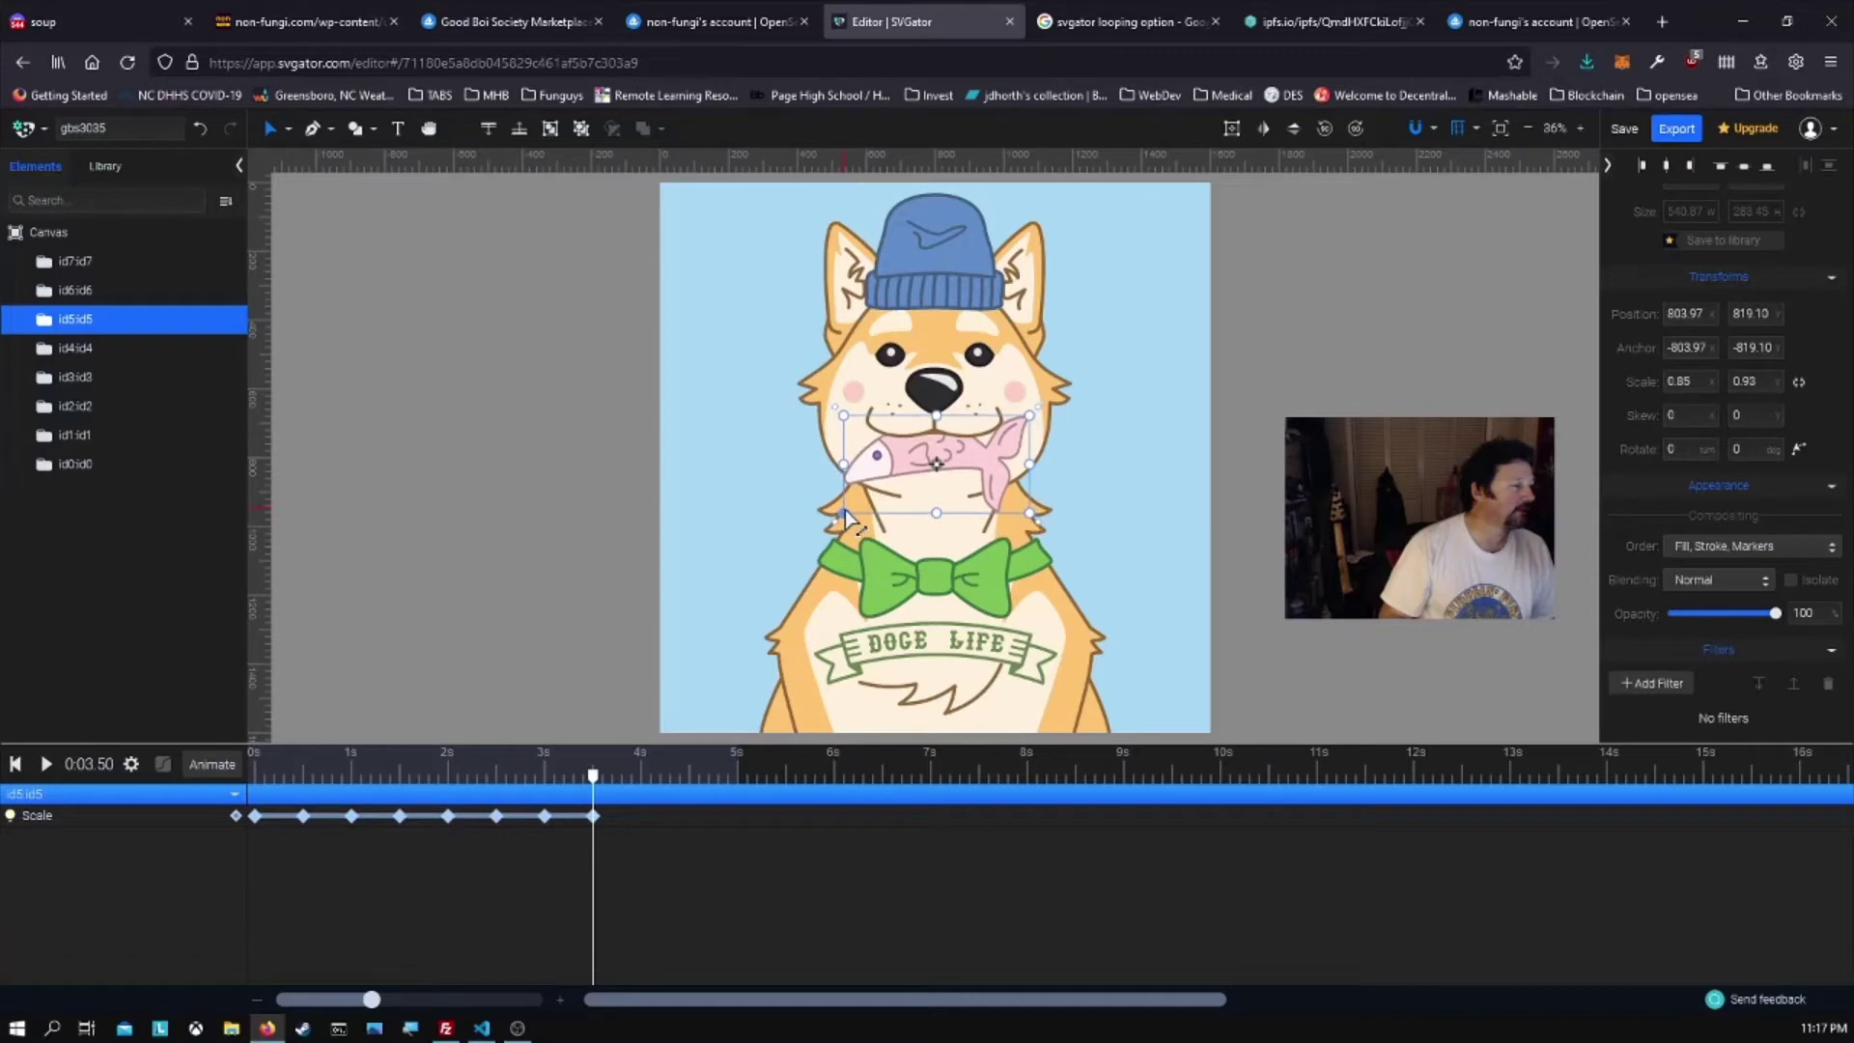
{"action": "left_click_drag", "start_coordinate": [597, 781], "coordinate": [641, 778]}
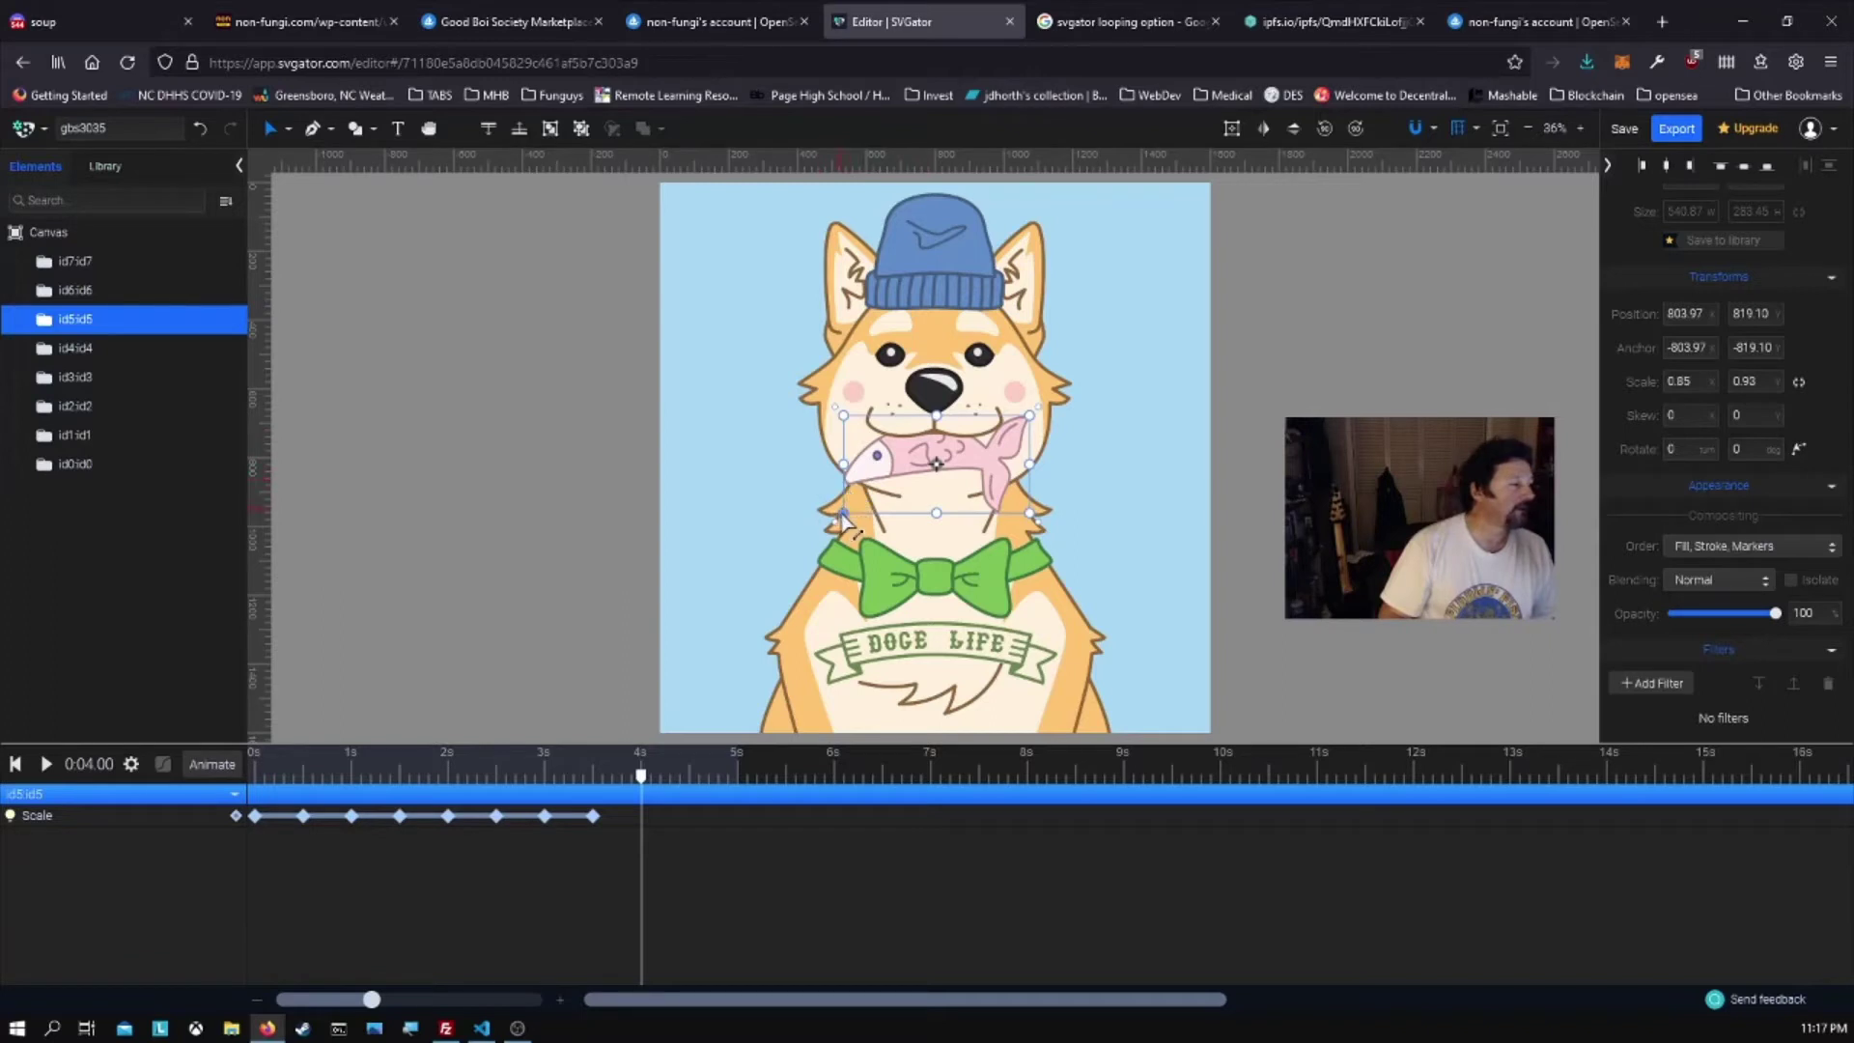
{"action": "left_click_drag", "start_coordinate": [843, 515], "coordinate": [851, 503]}
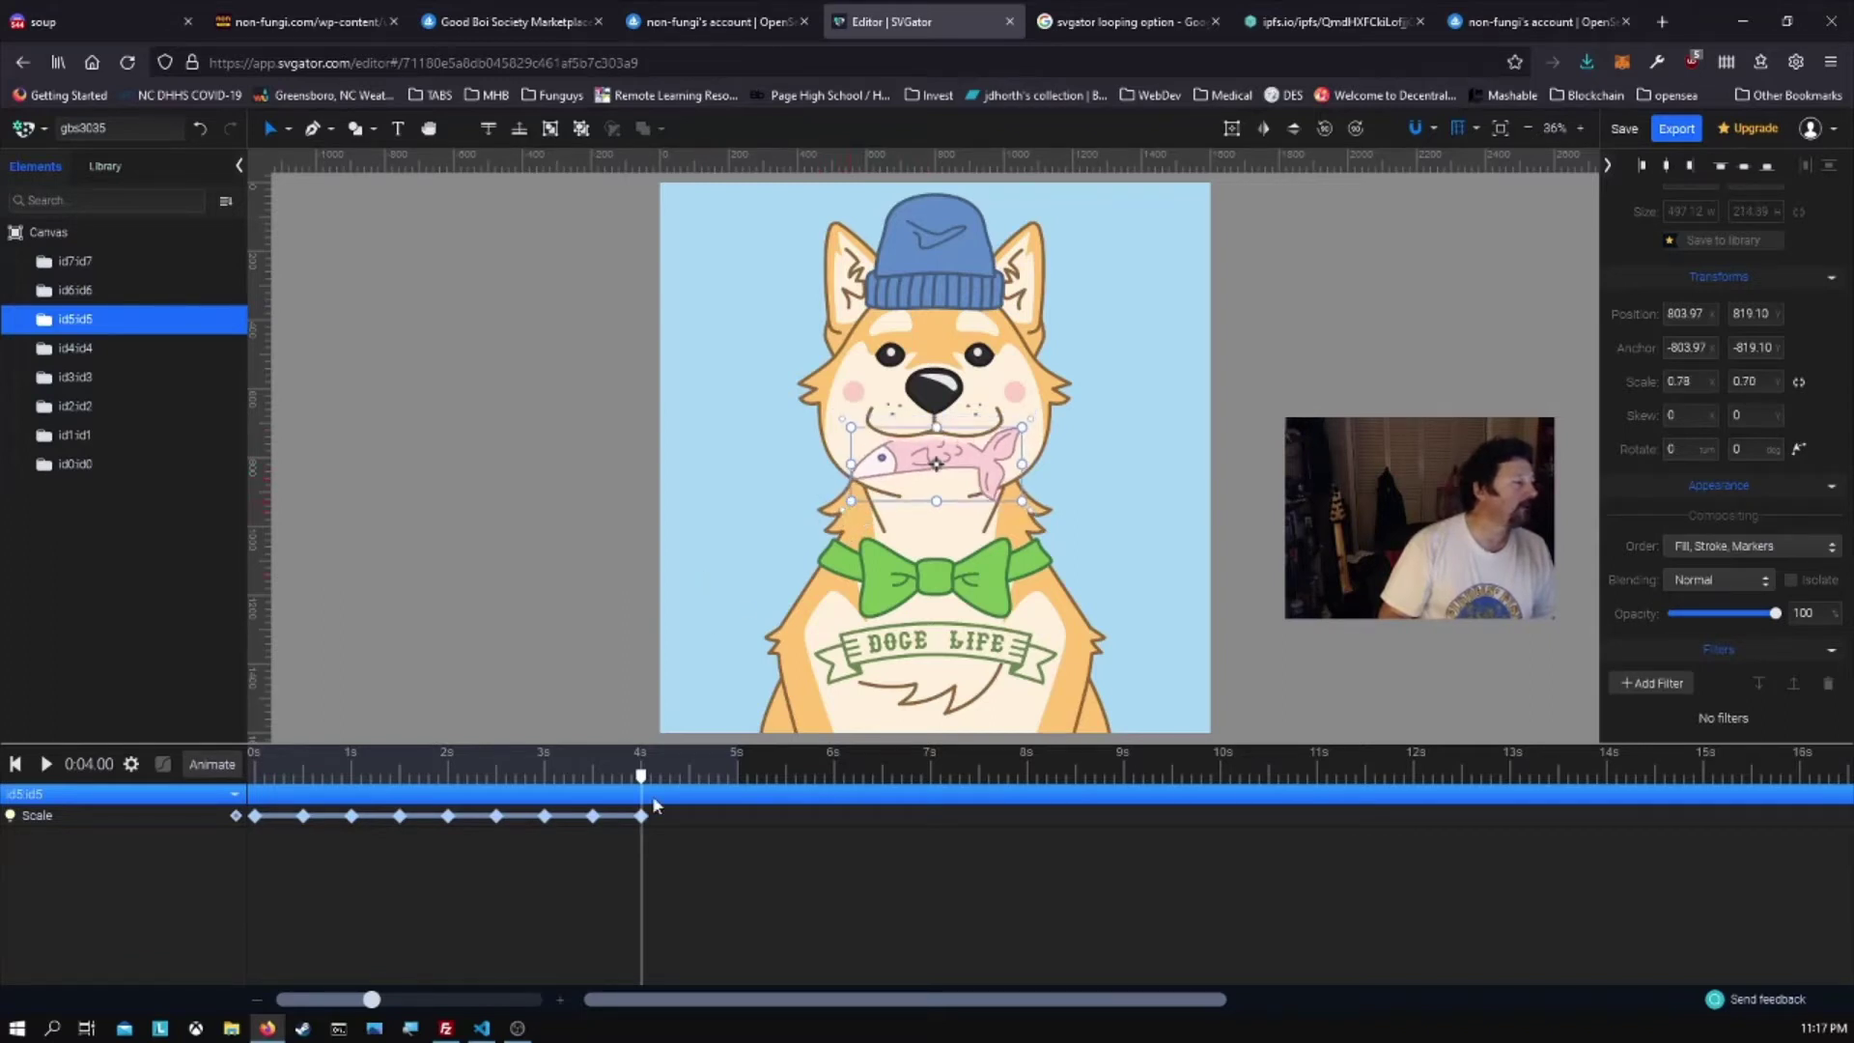
{"action": "left_click_drag", "start_coordinate": [645, 784], "coordinate": [691, 784]}
{"action": "left_click_drag", "start_coordinate": [851, 501], "coordinate": [834, 513]}
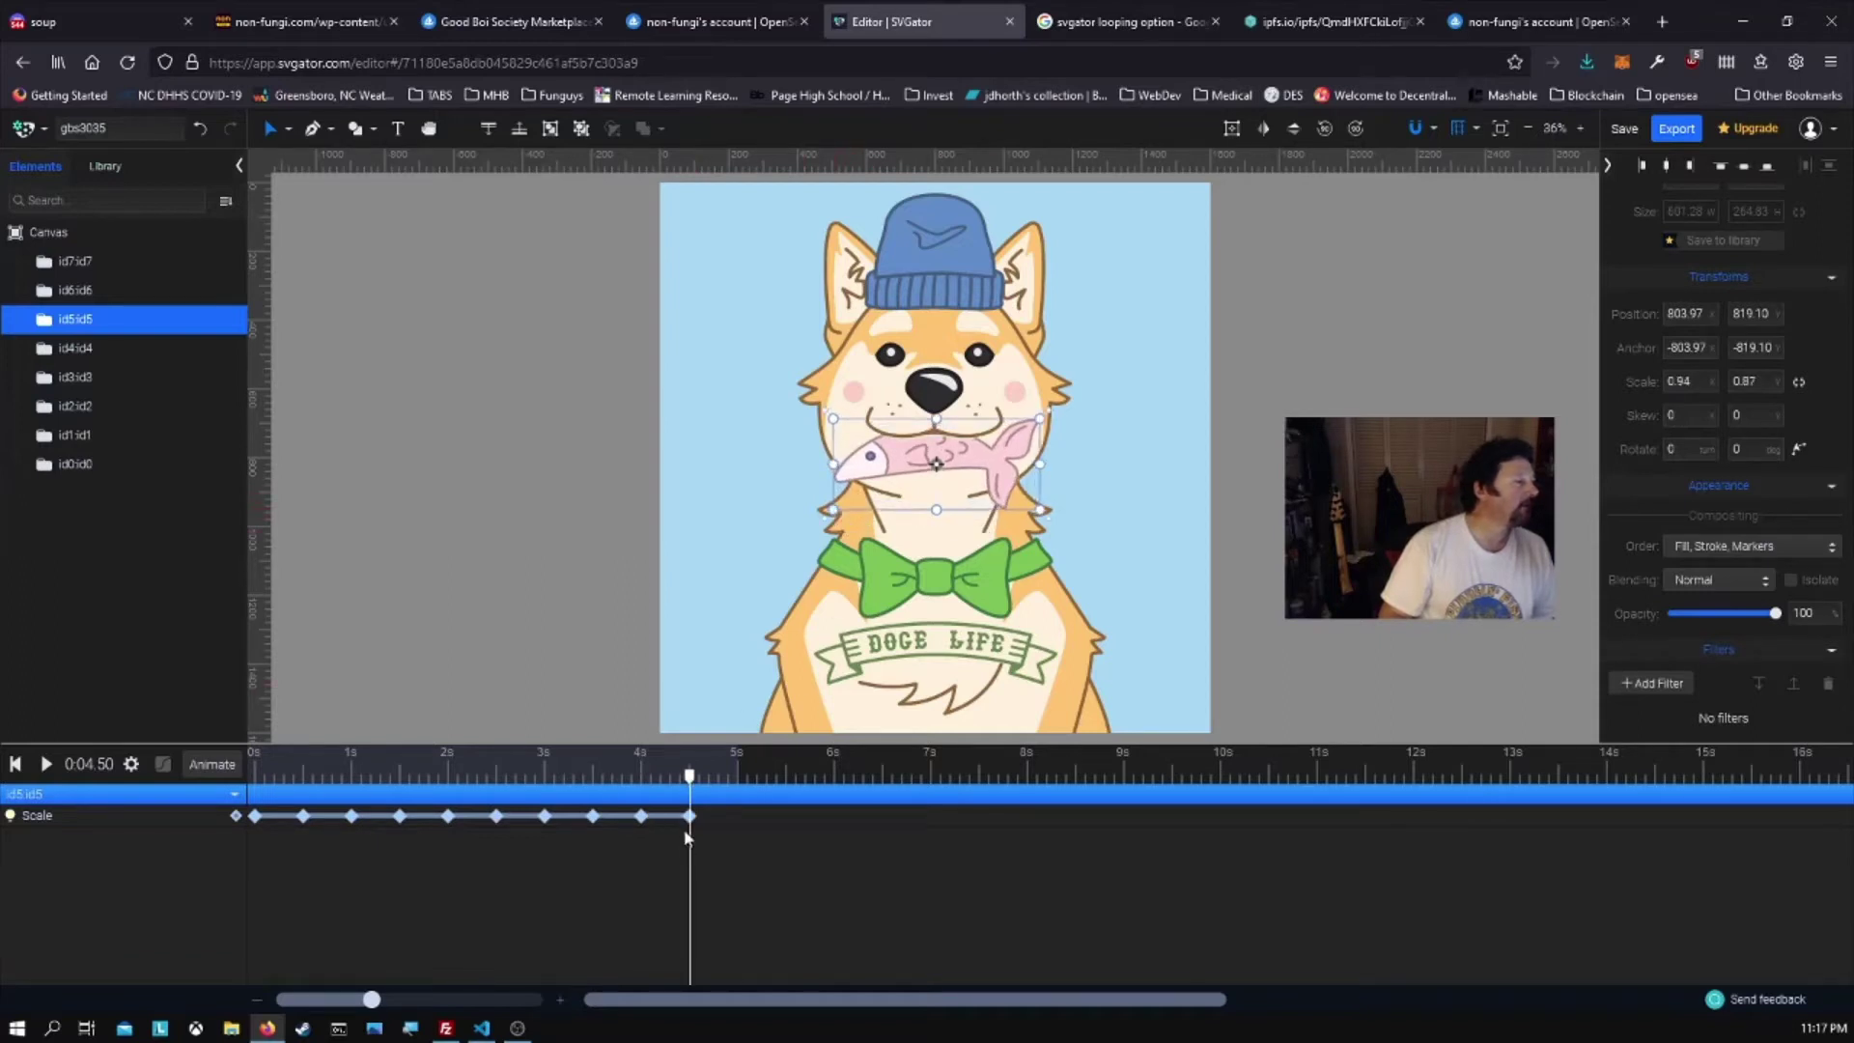
{"action": "left_click_drag", "start_coordinate": [691, 779], "coordinate": [742, 795]}
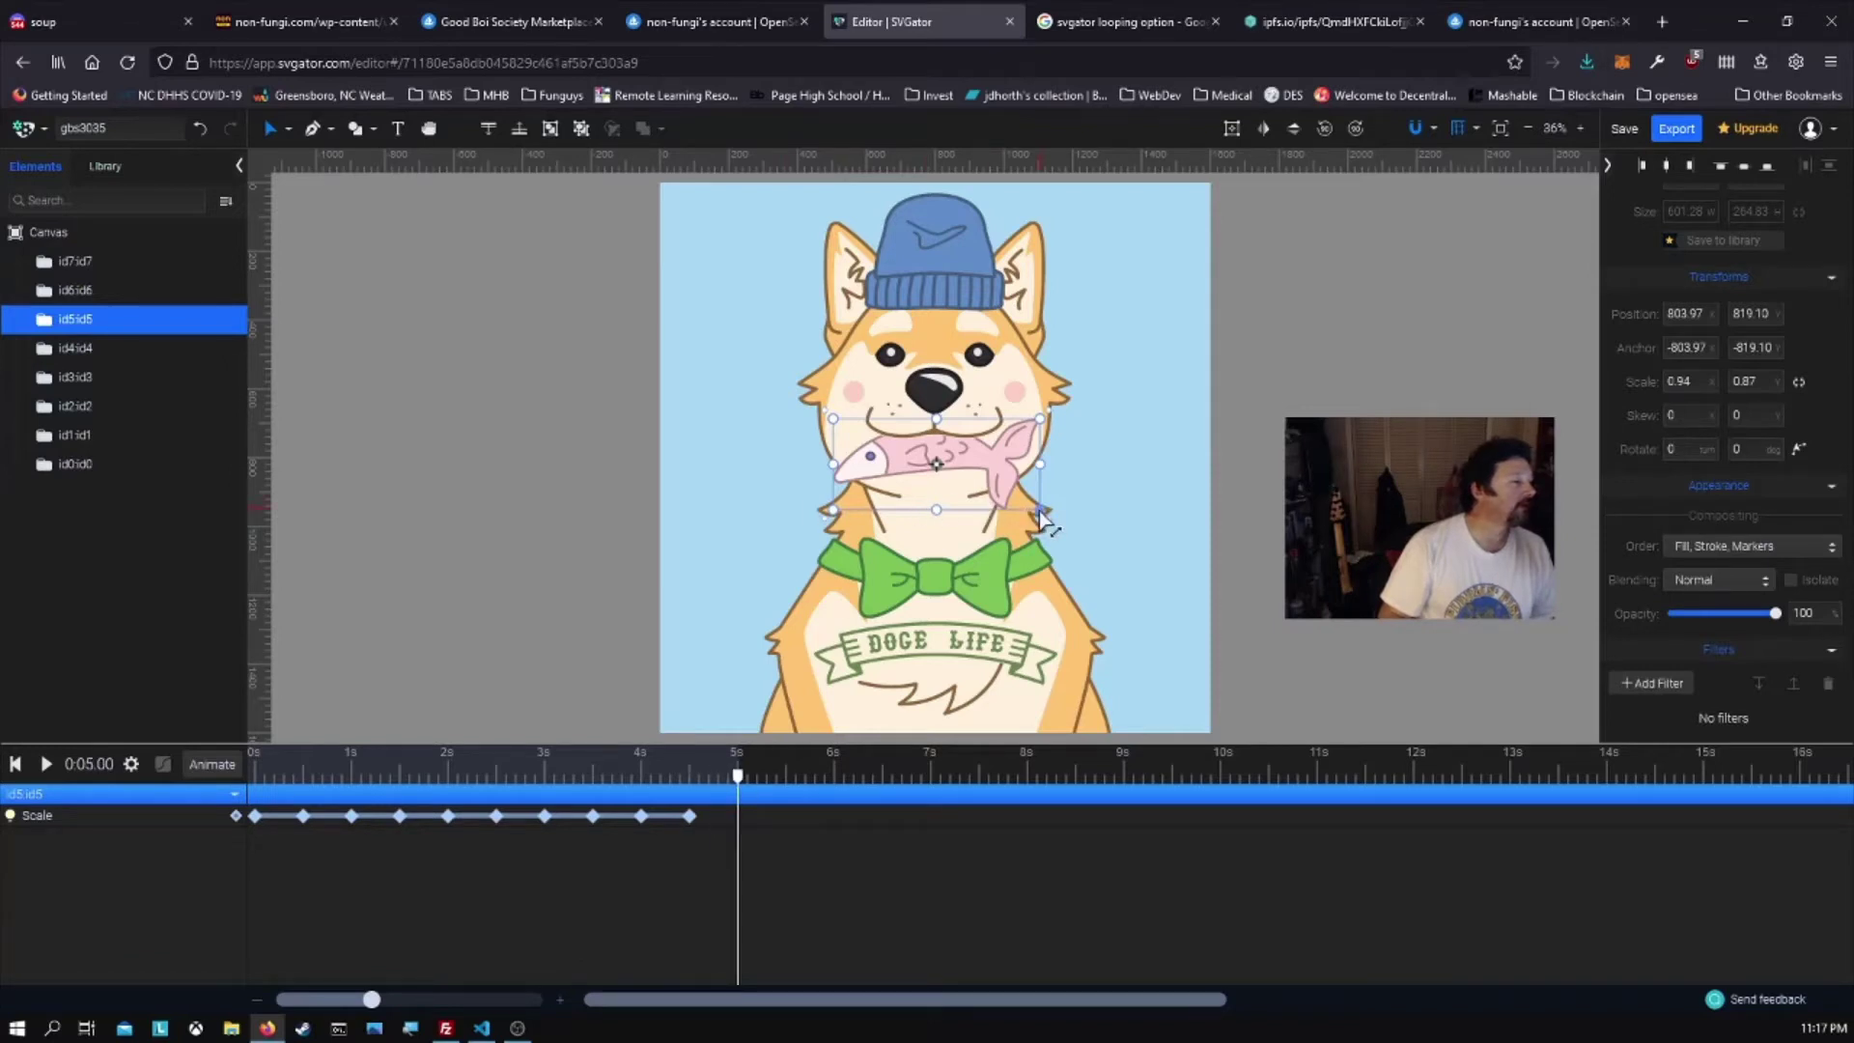
{"action": "left_click_drag", "start_coordinate": [1040, 516], "coordinate": [1034, 516]}
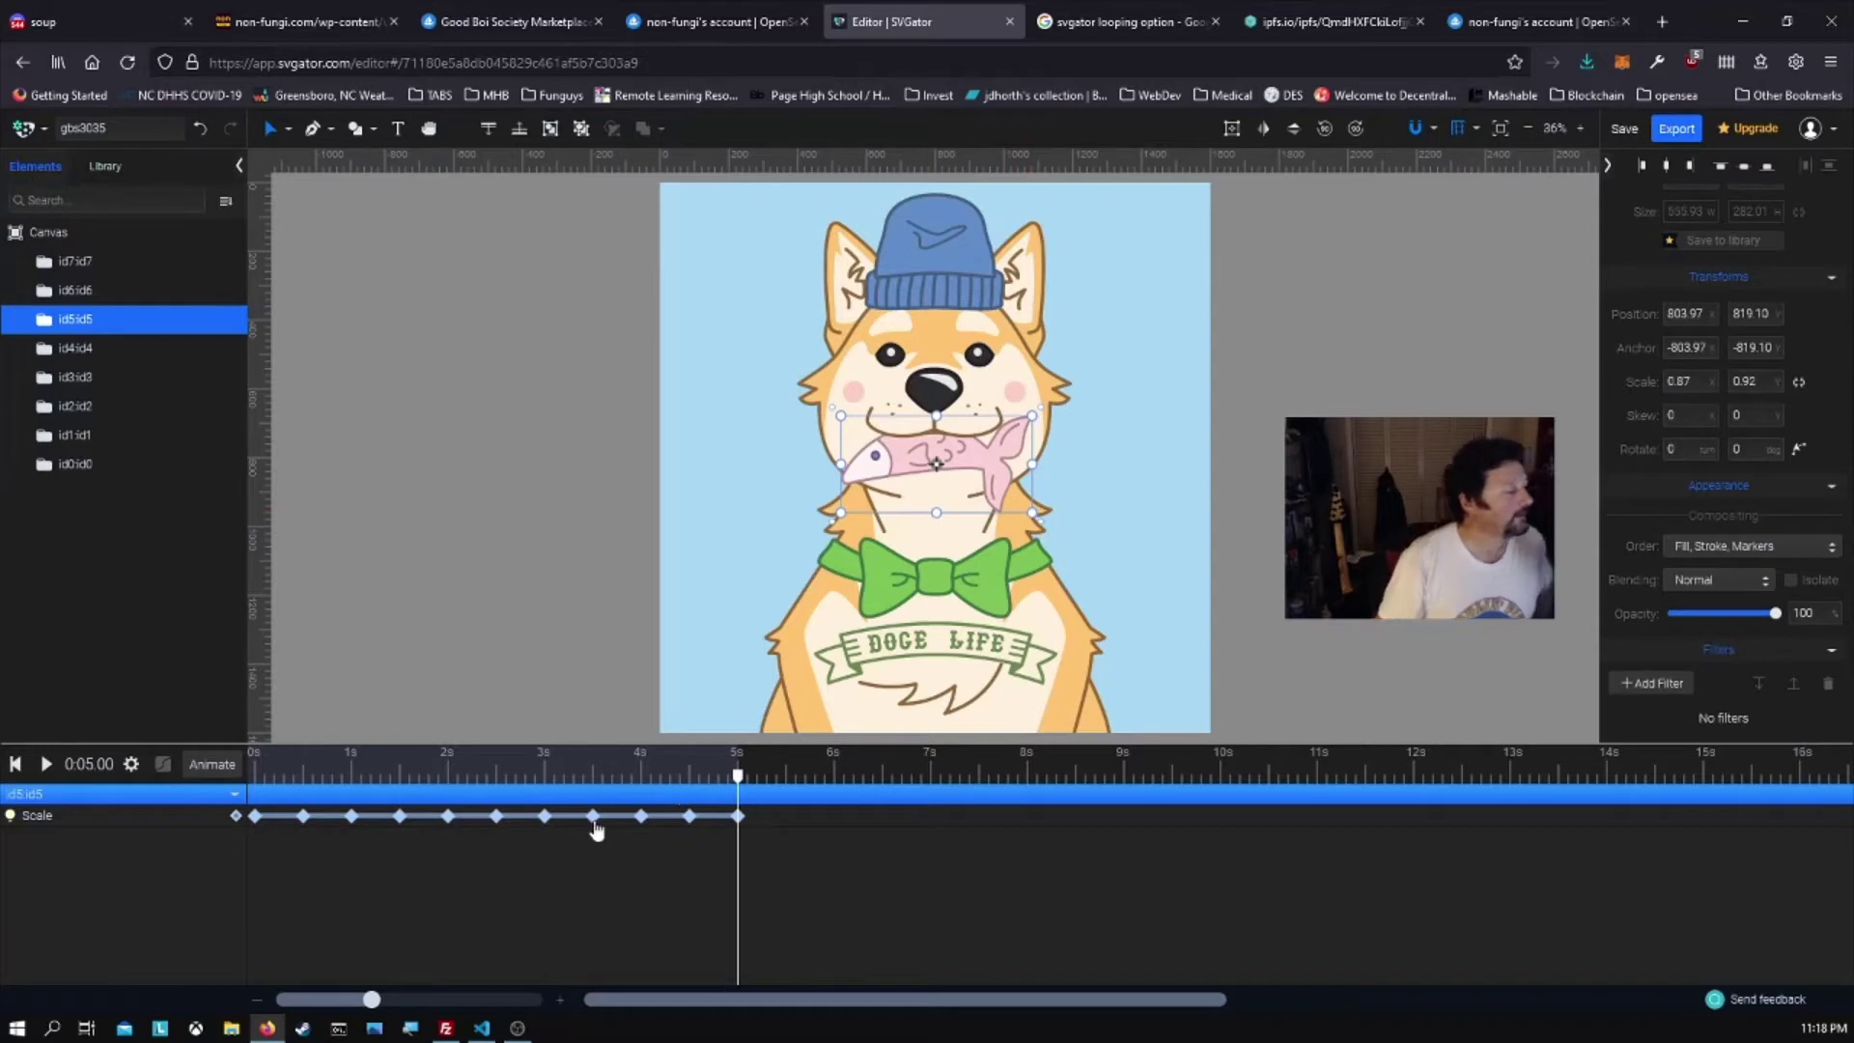
{"action": "left_click", "coordinate": [15, 766]}
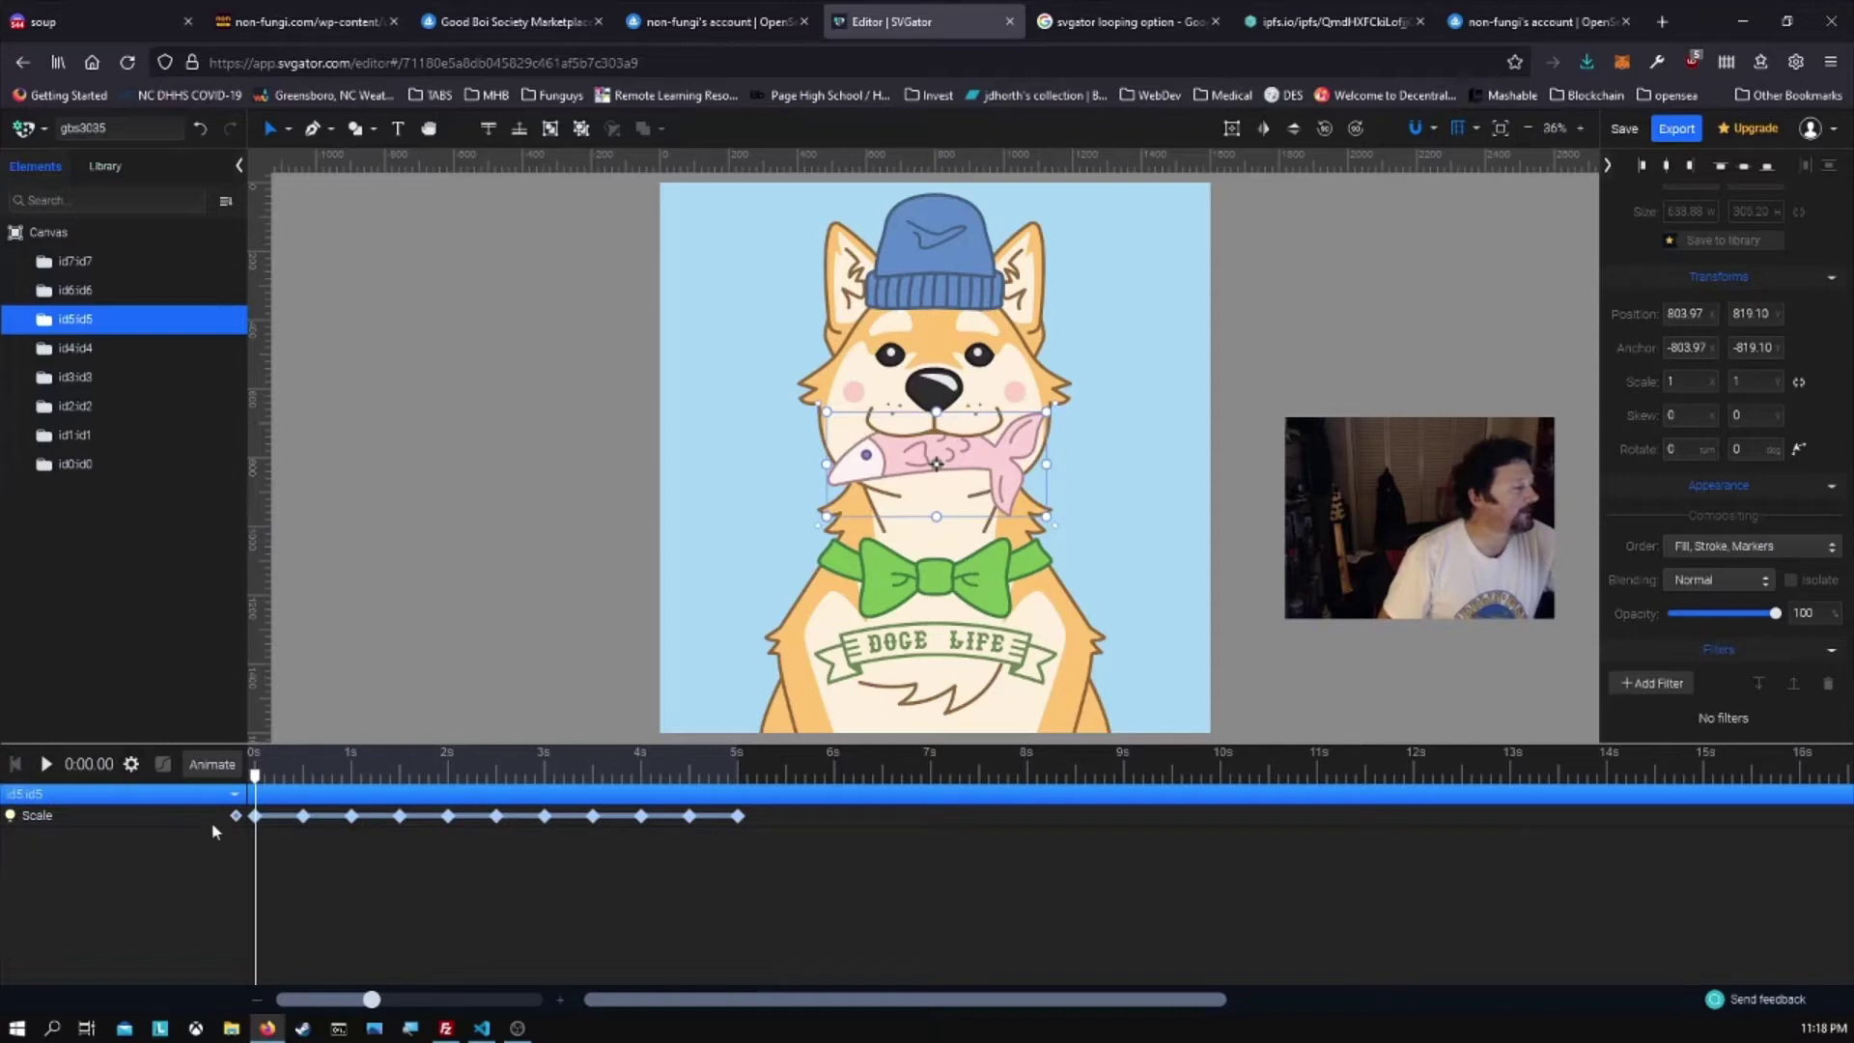
{"action": "left_click", "coordinate": [46, 764]}
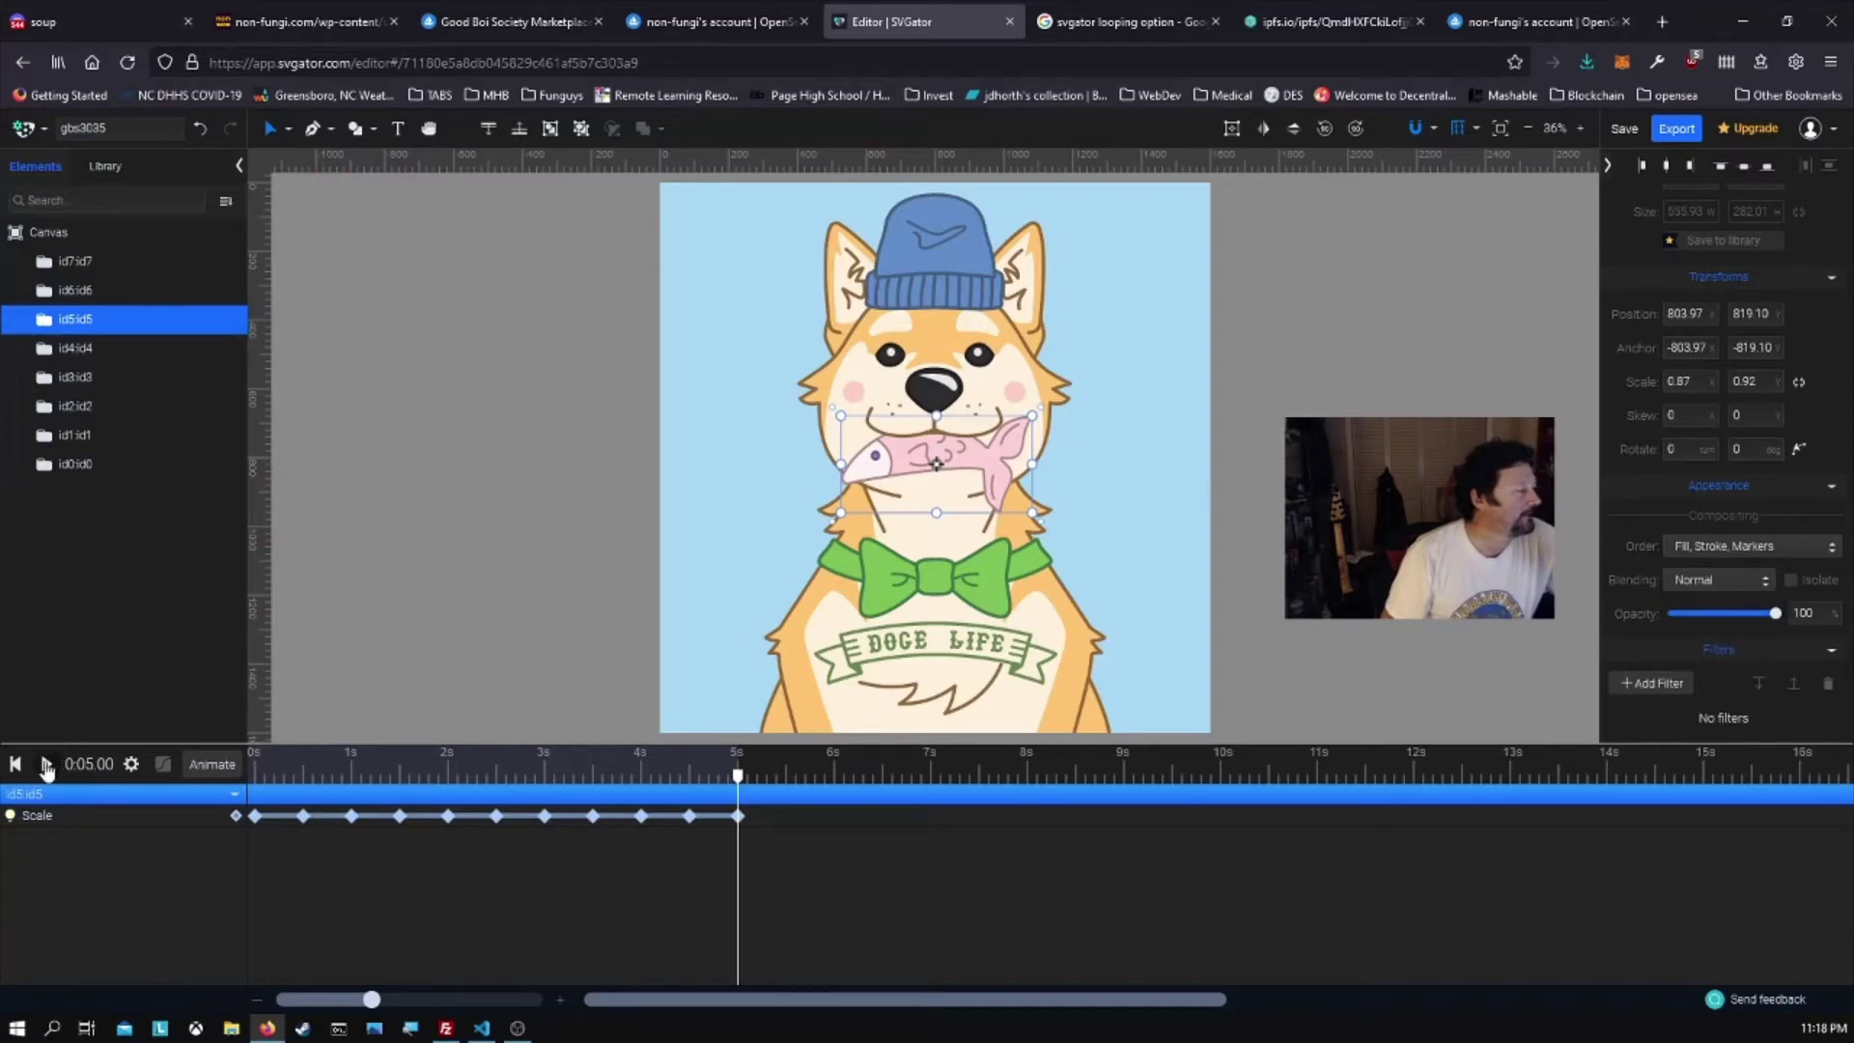
{"action": "left_click", "coordinate": [15, 765]}
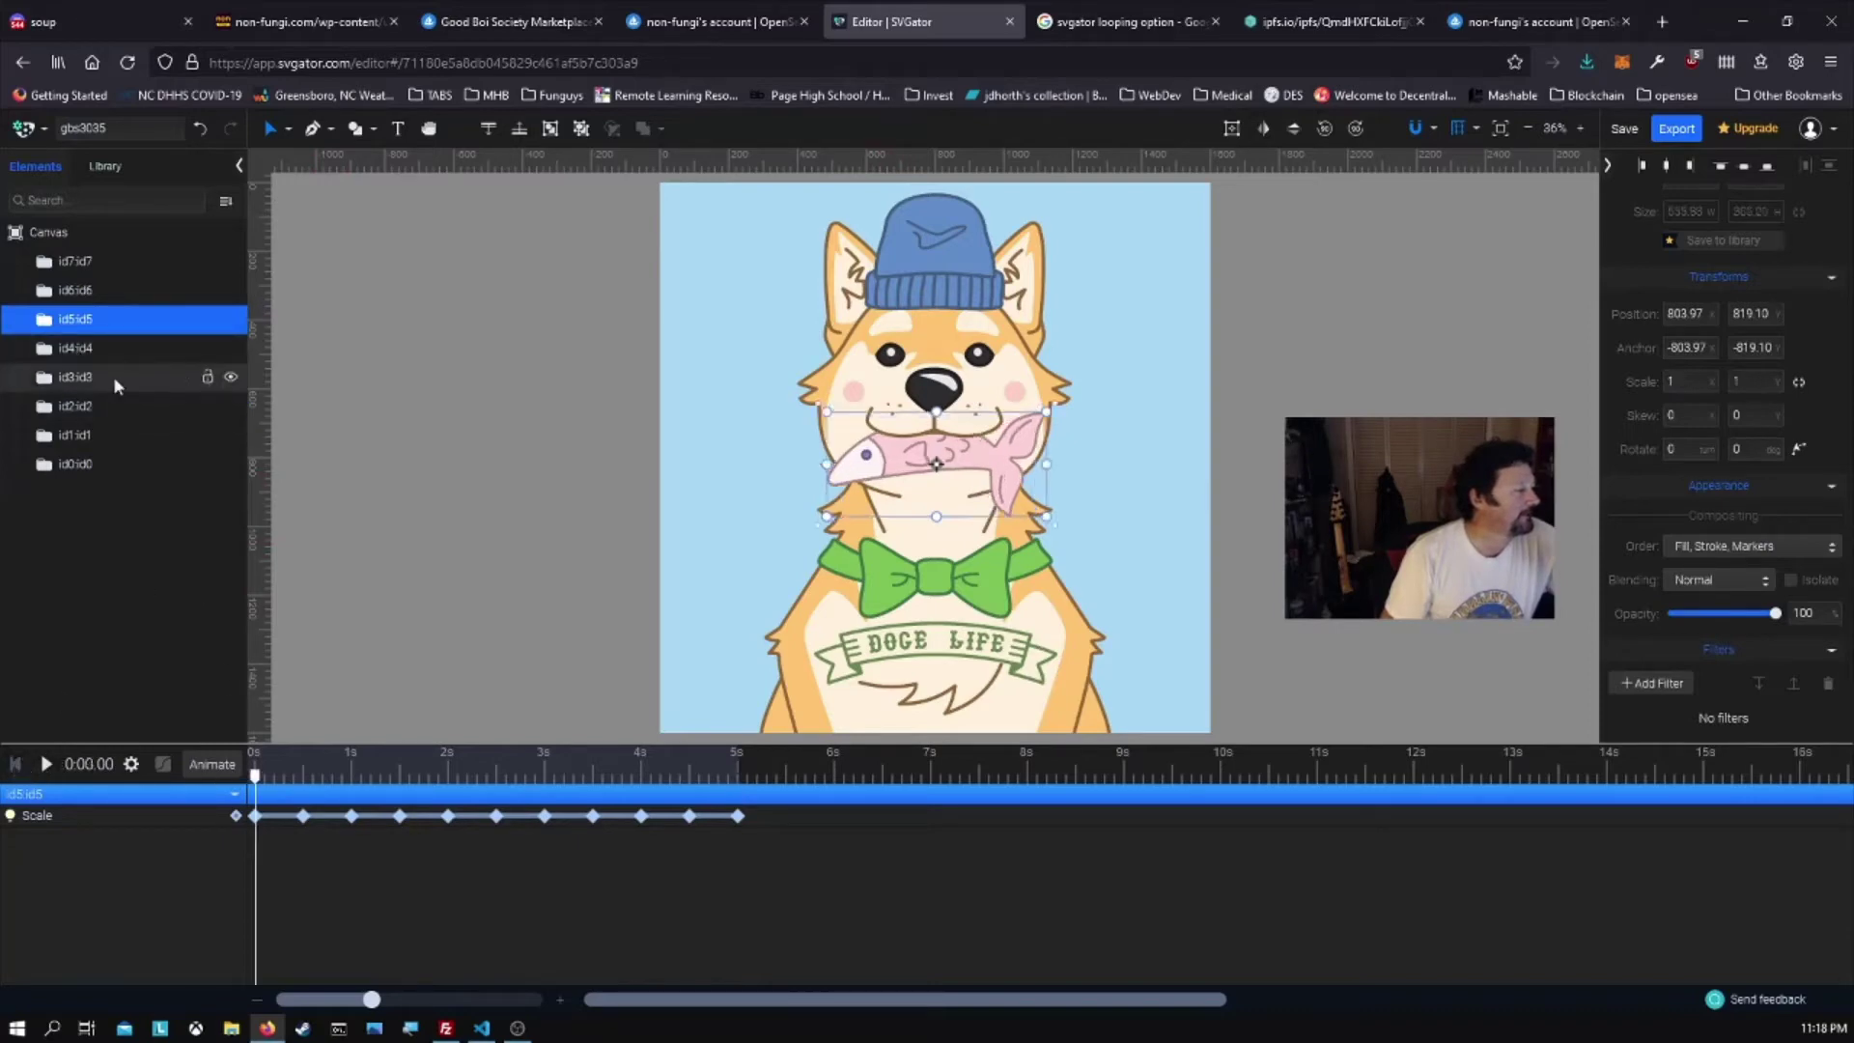
- Select the beanie group id4:id4 and add a Rotate track to it
{"action": "left_click", "coordinate": [76, 350]}
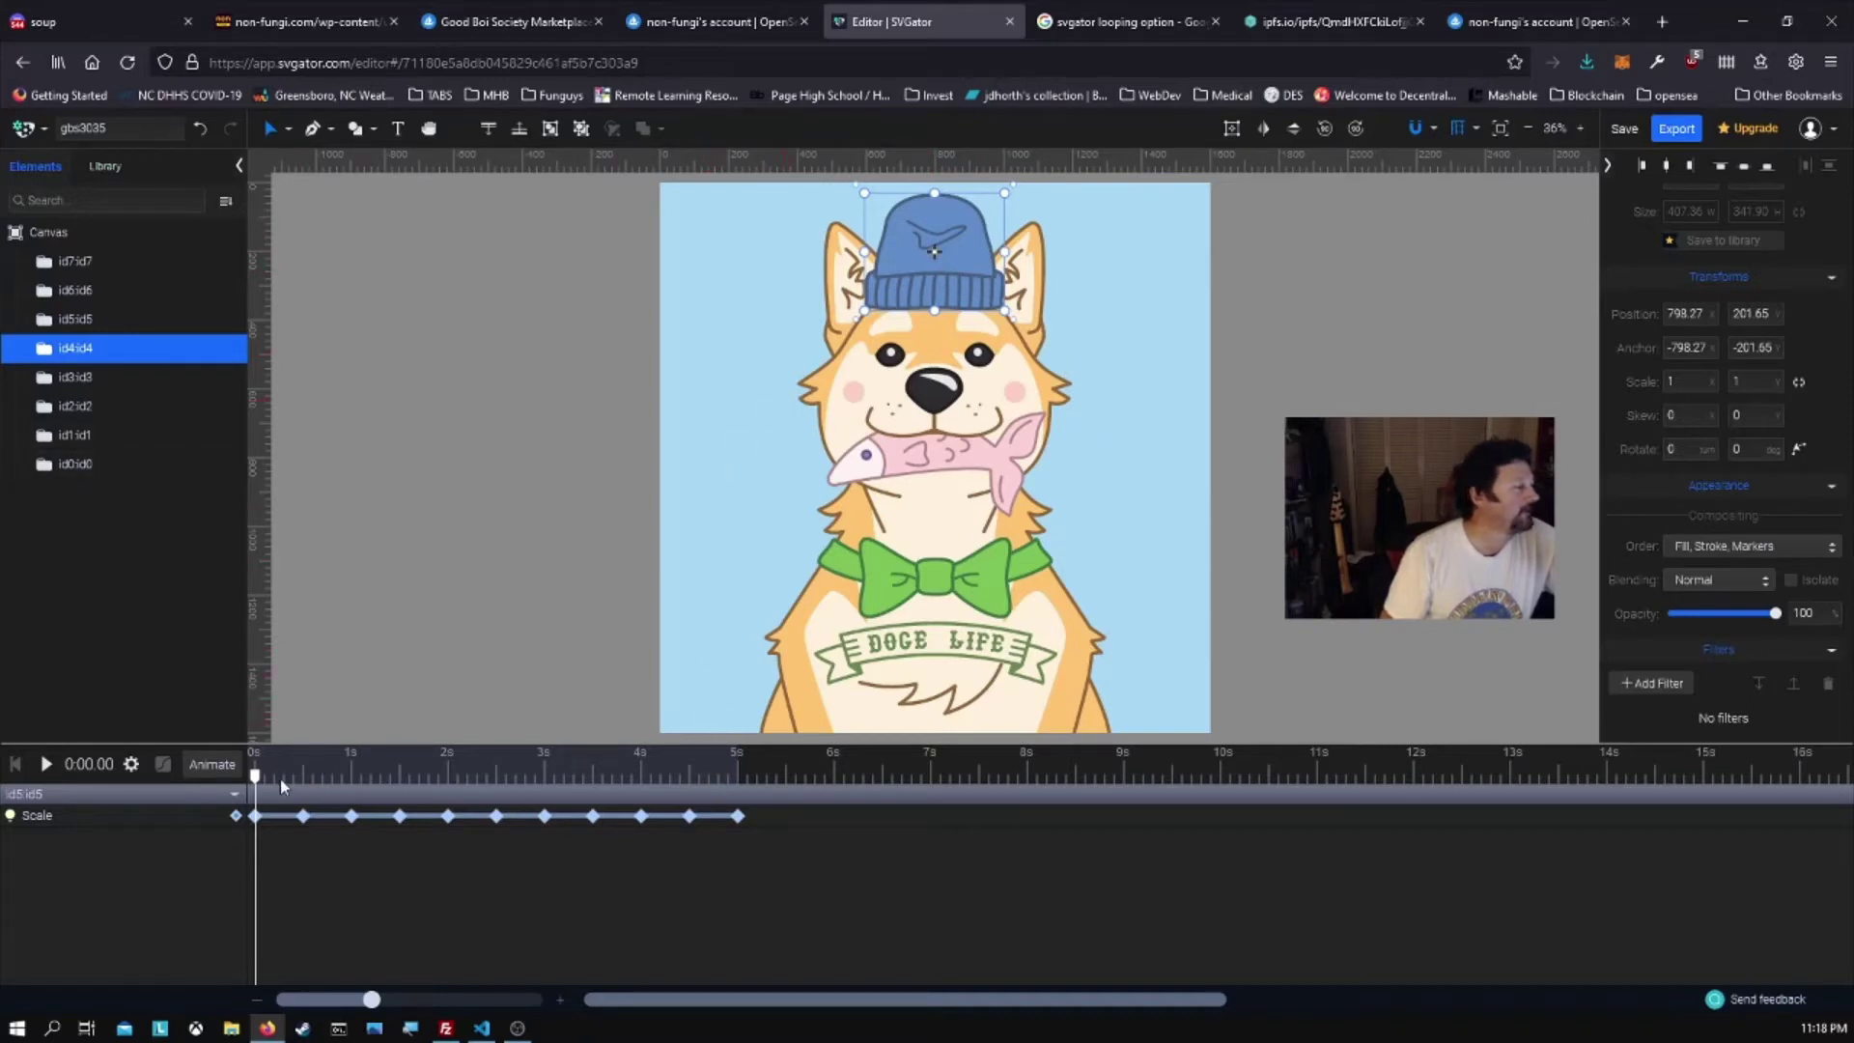
{"action": "left_click", "coordinate": [213, 765]}
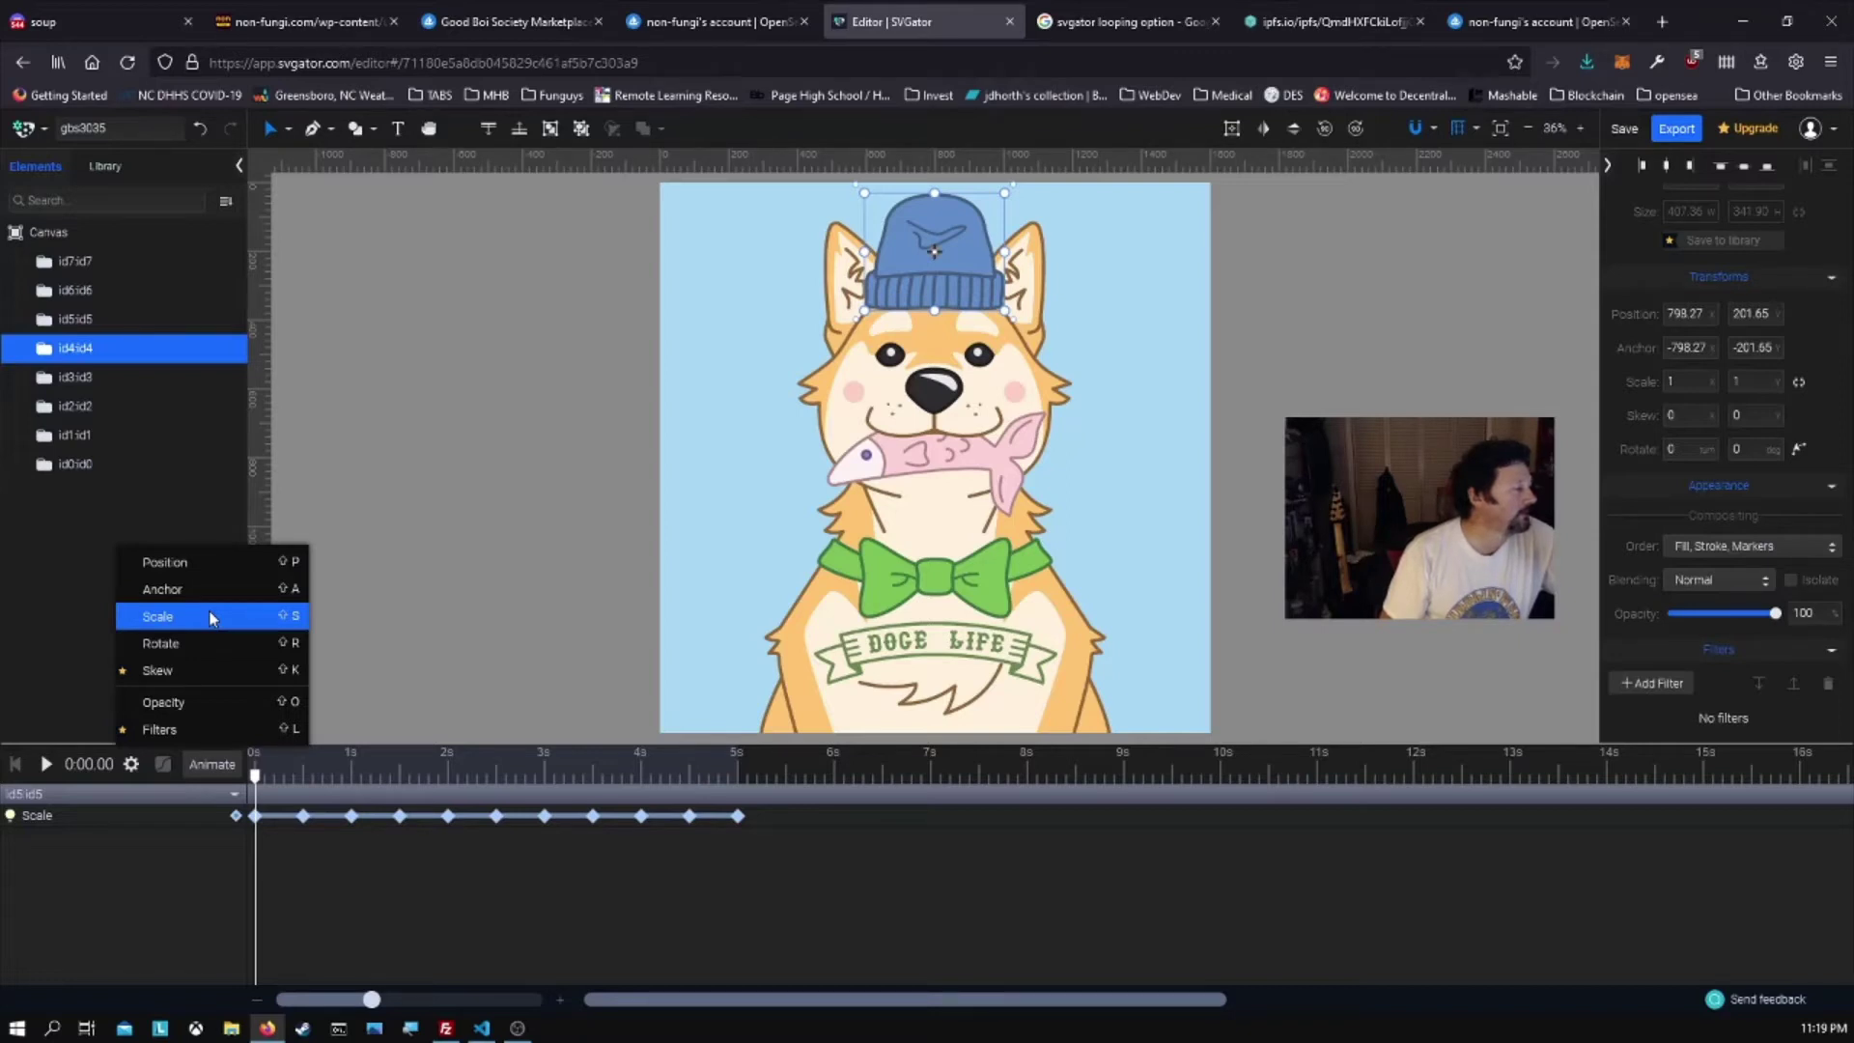
{"action": "left_click", "coordinate": [200, 645]}
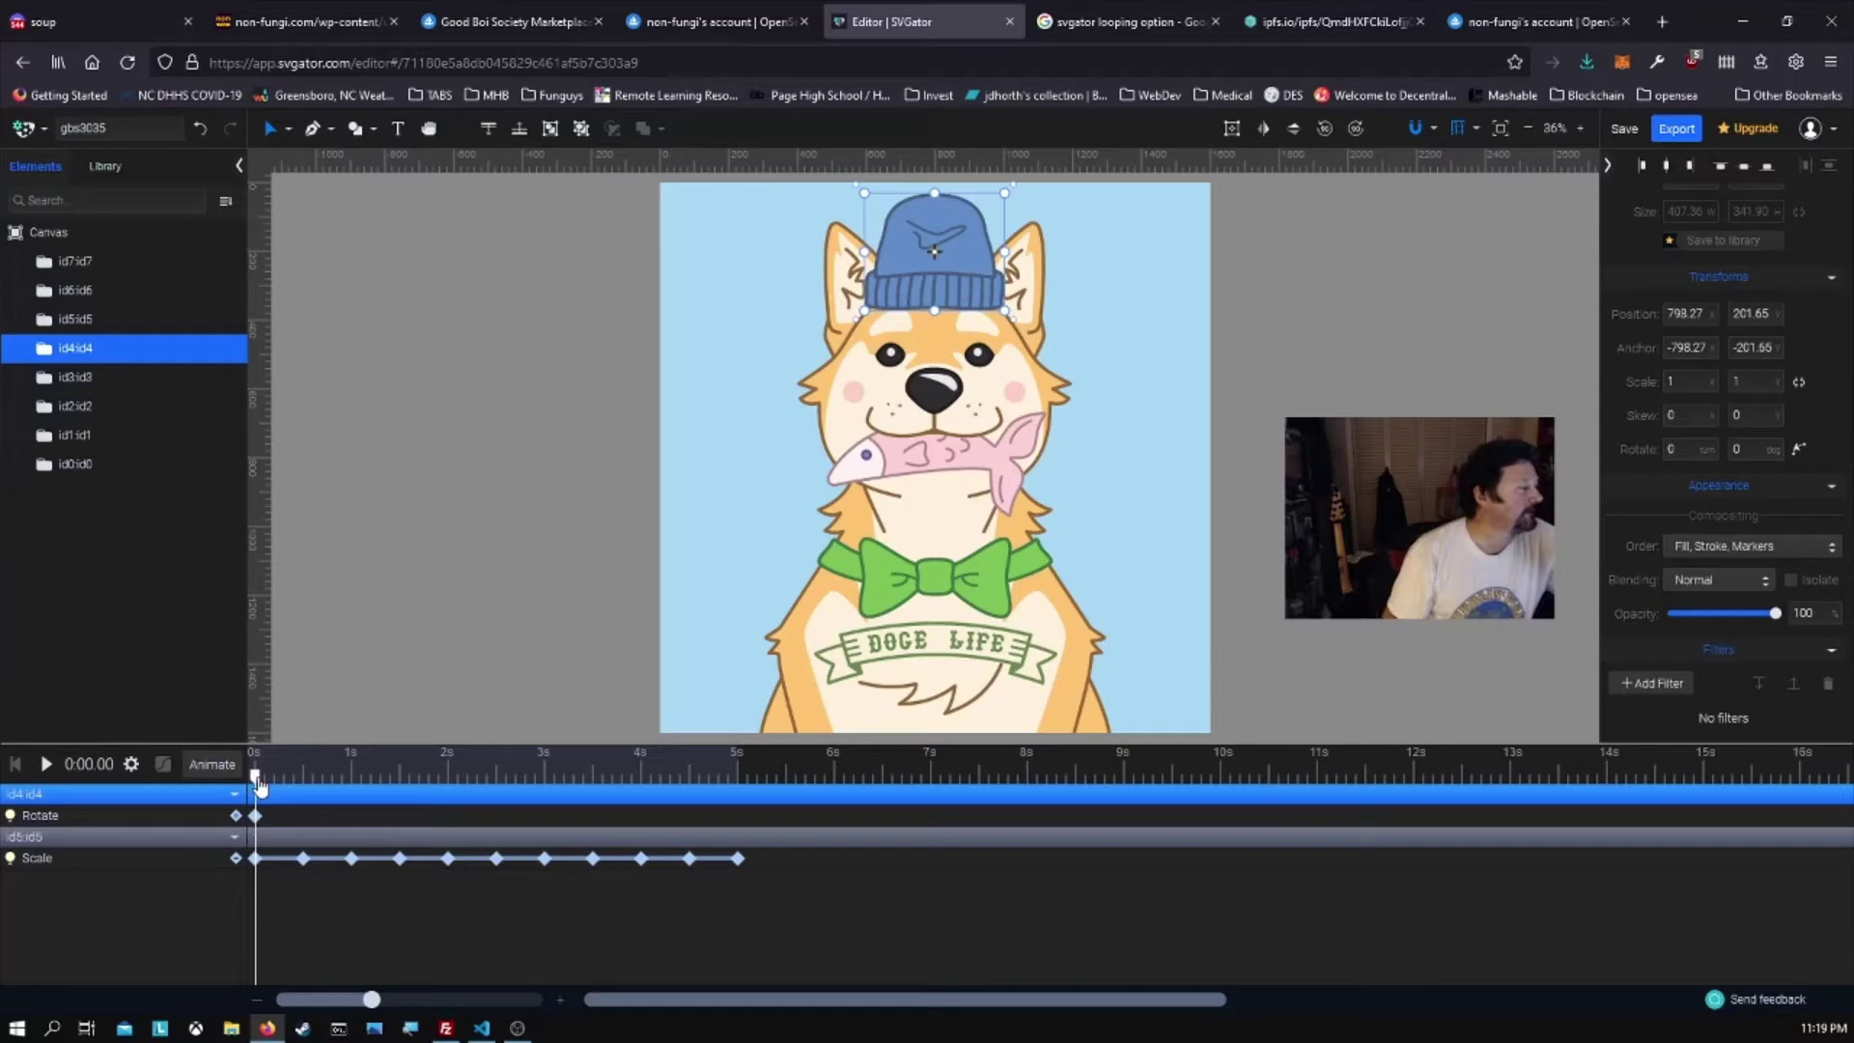
- Key the beanie at 1 and 2 seconds, nudging and resizing the hat
{"action": "left_click_drag", "start_coordinate": [256, 780], "coordinate": [361, 790]}
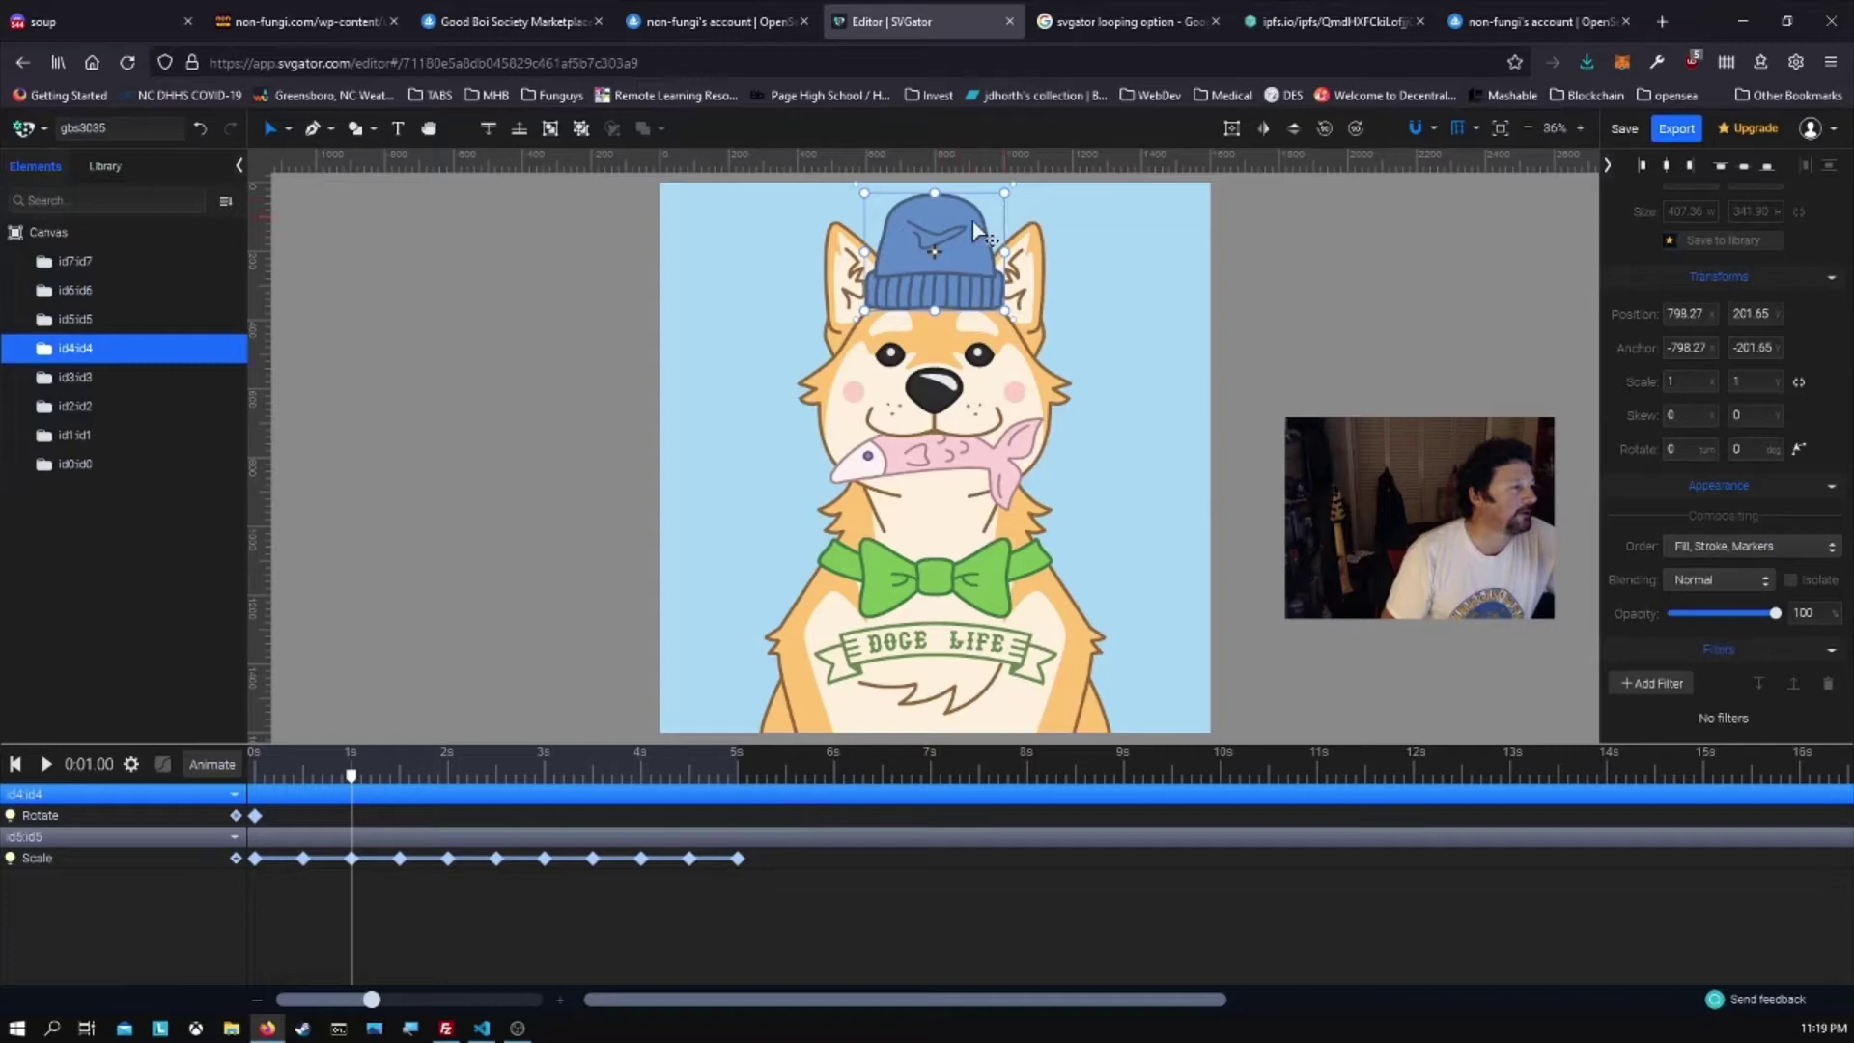
{"action": "left_click_drag", "start_coordinate": [972, 222], "coordinate": [970, 224]}
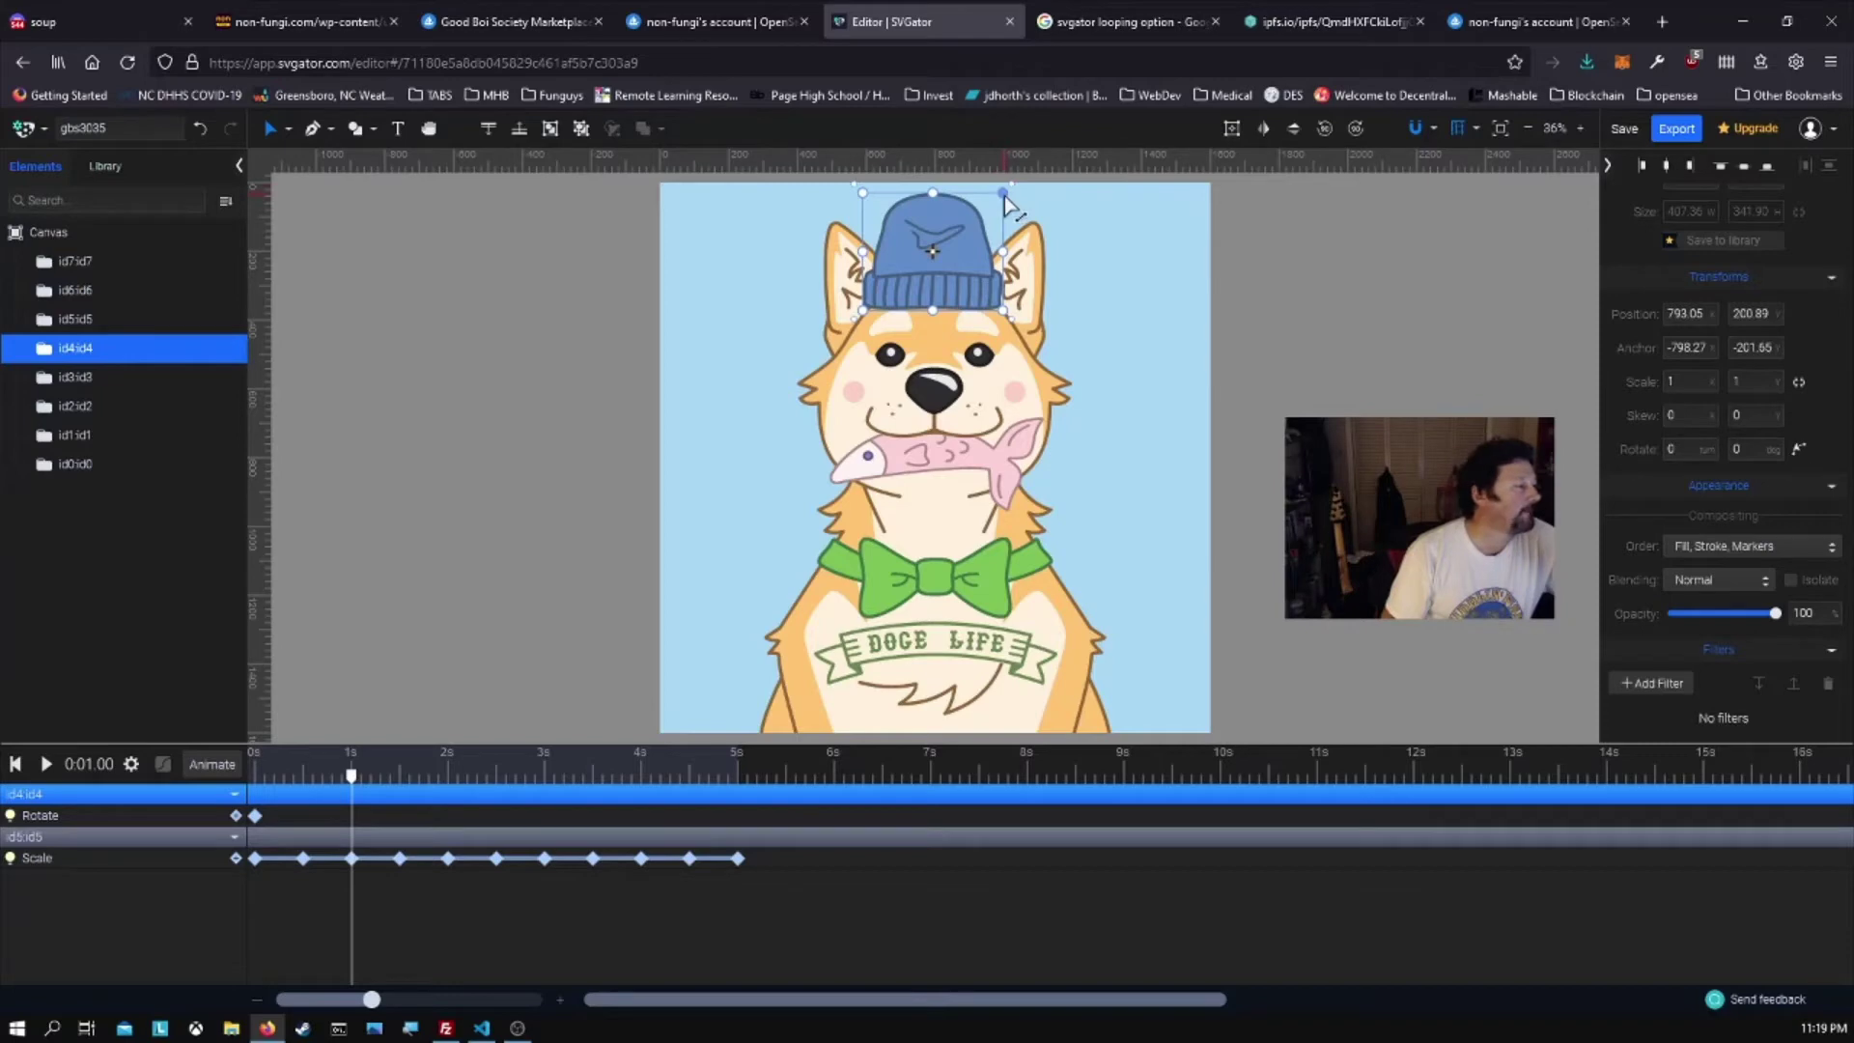
{"action": "left_click_drag", "start_coordinate": [1005, 198], "coordinate": [1017, 198]}
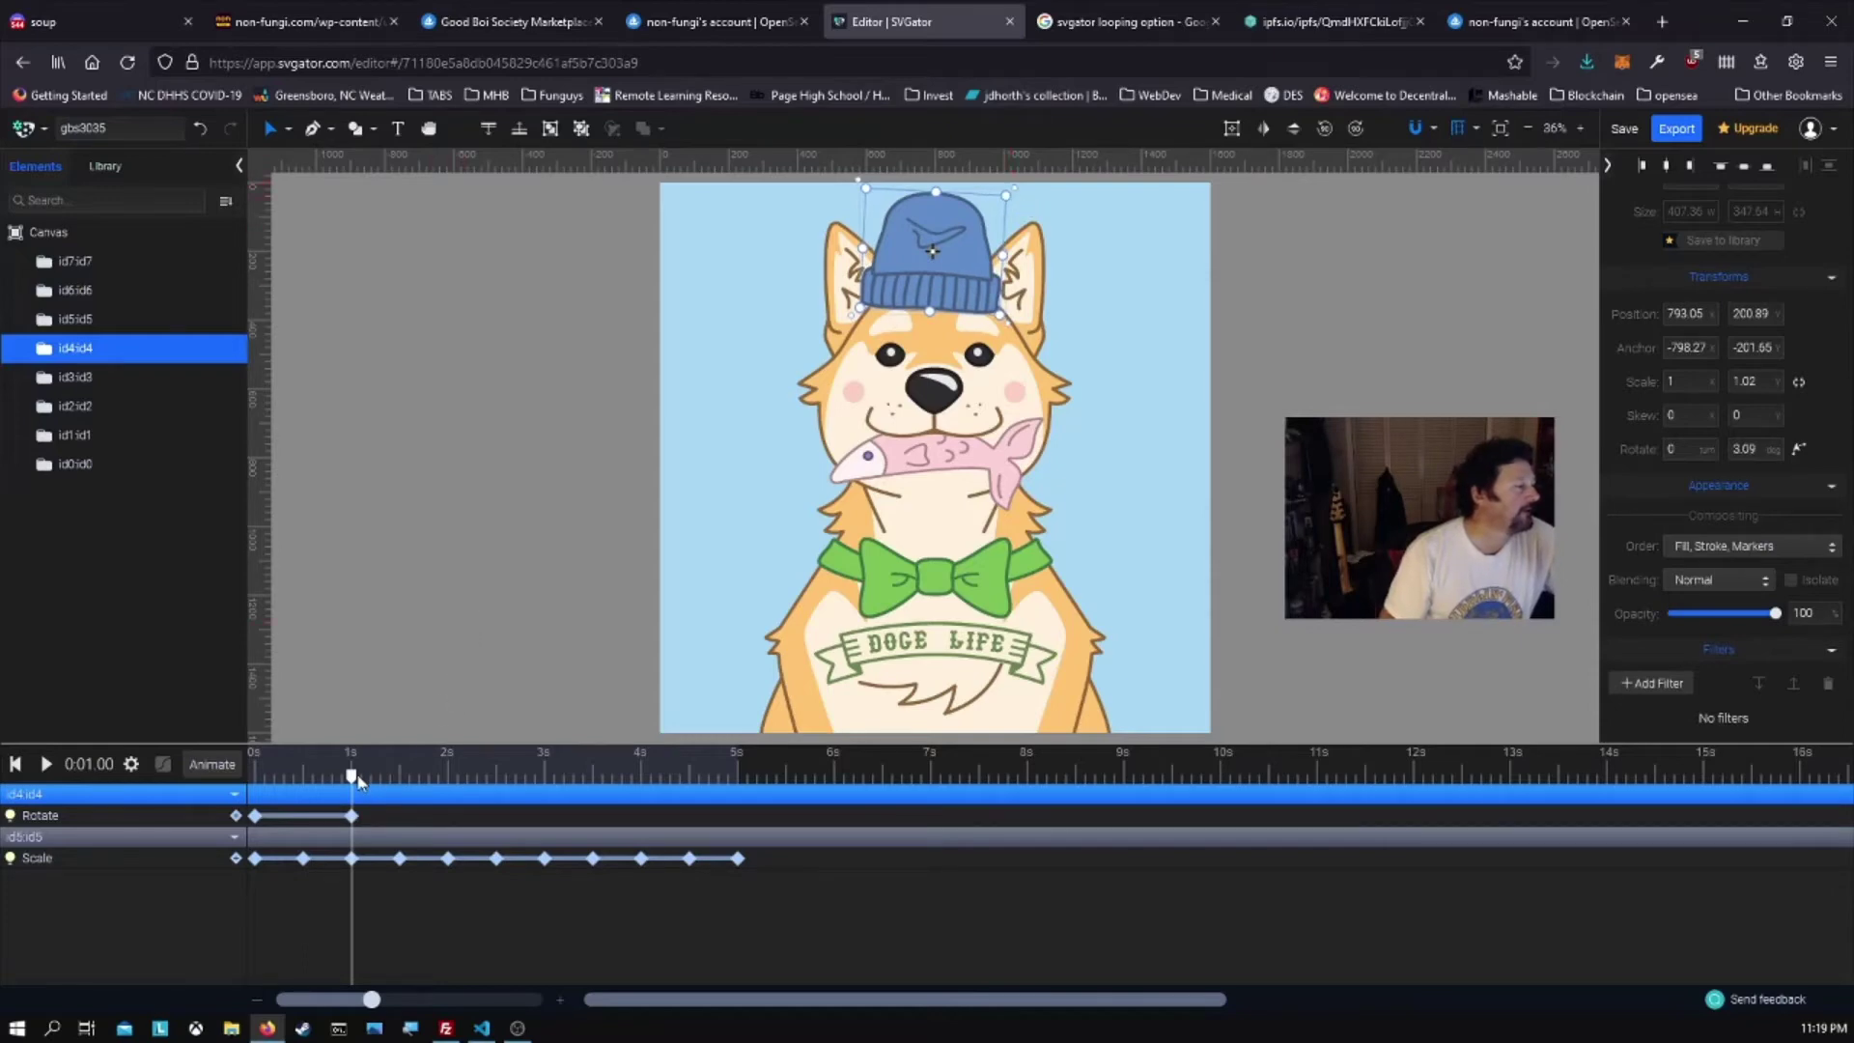
{"action": "left_click_drag", "start_coordinate": [354, 785], "coordinate": [454, 785]}
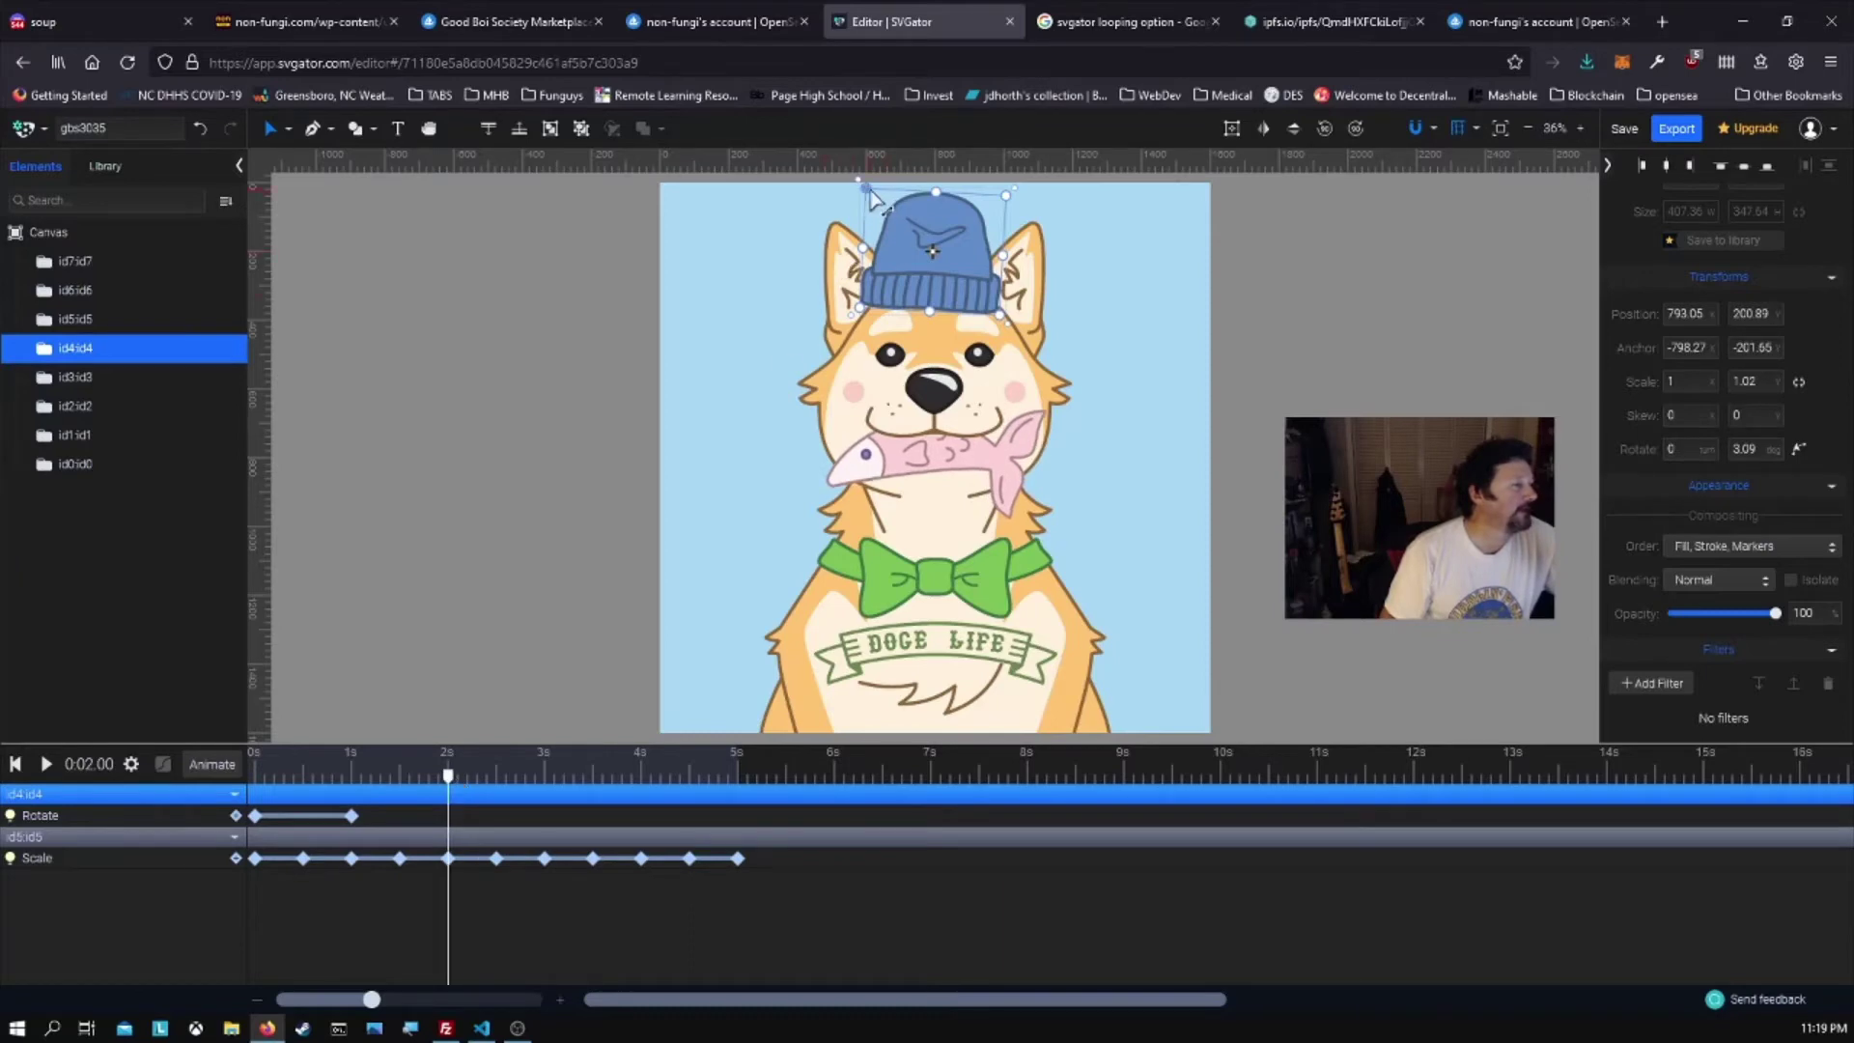
{"action": "left_click_drag", "start_coordinate": [866, 190], "coordinate": [858, 209]}
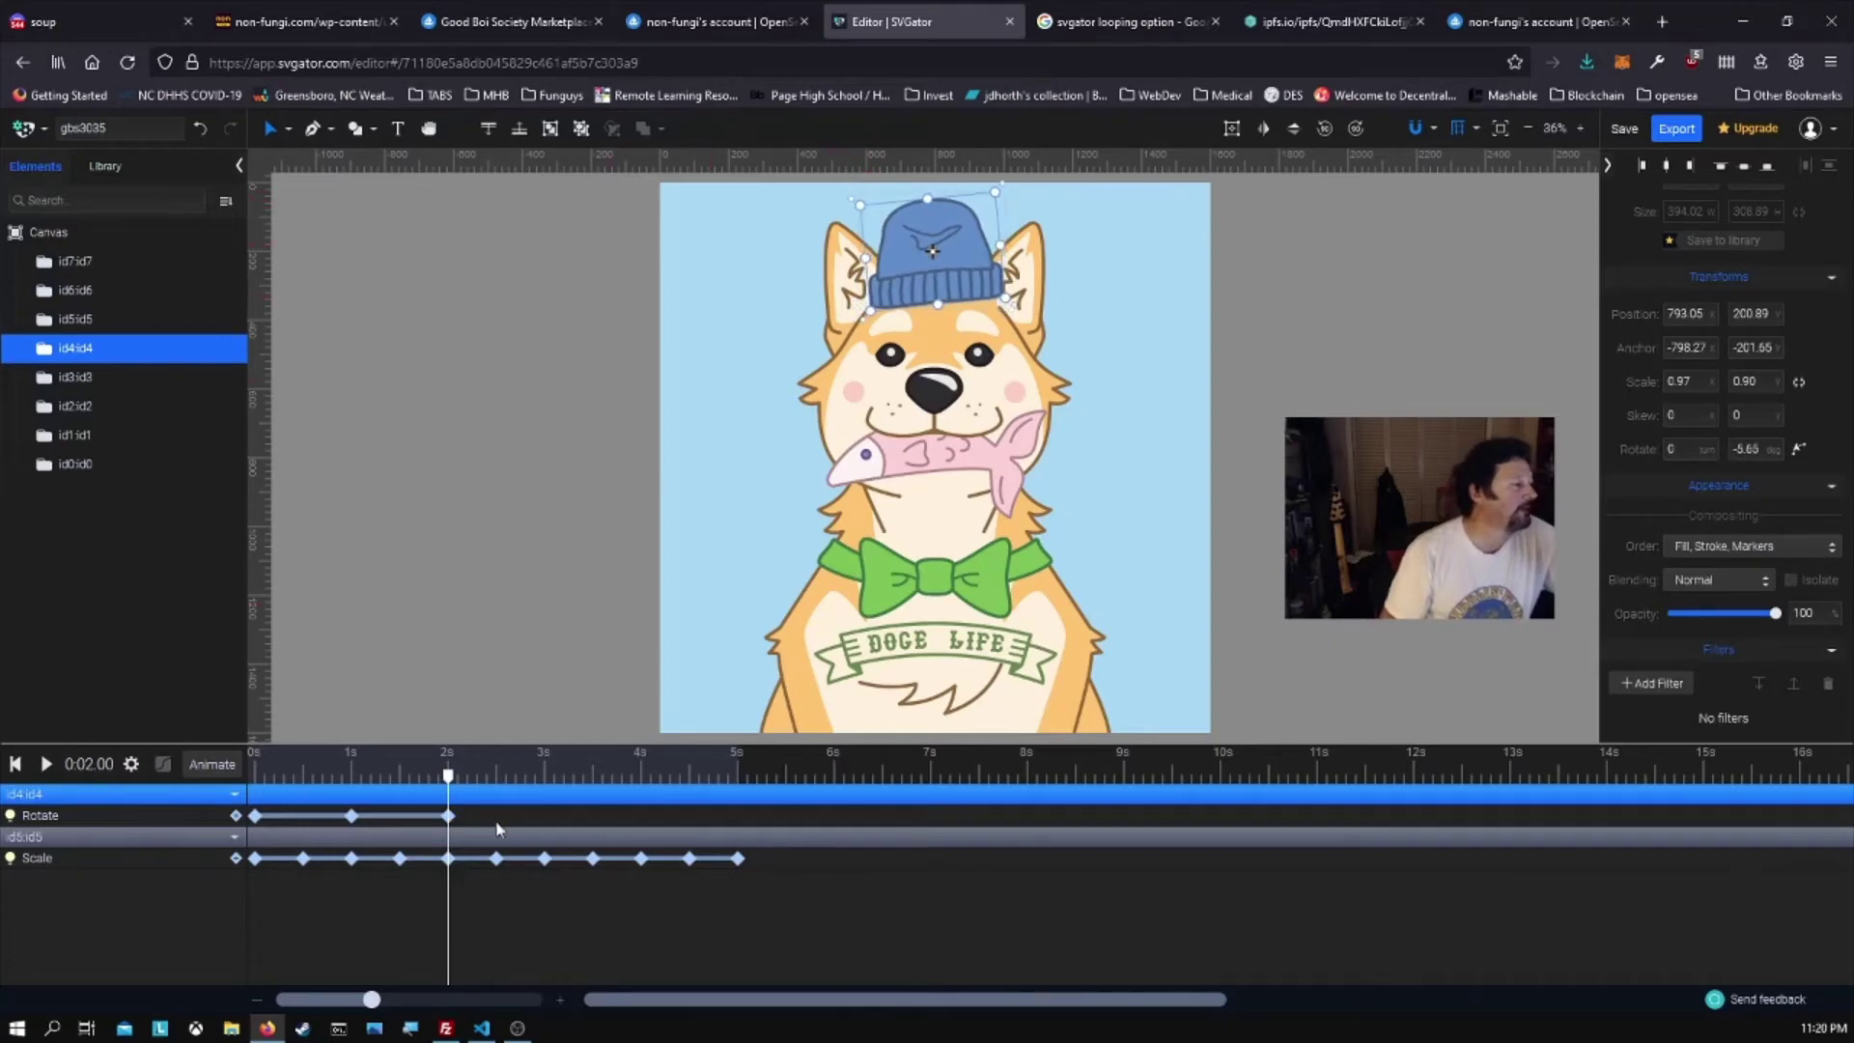
- Tilt the beanie at 3 and 4 seconds, returning it to about -0.68° at 5 s
{"action": "left_click_drag", "start_coordinate": [448, 776], "coordinate": [543, 776]}
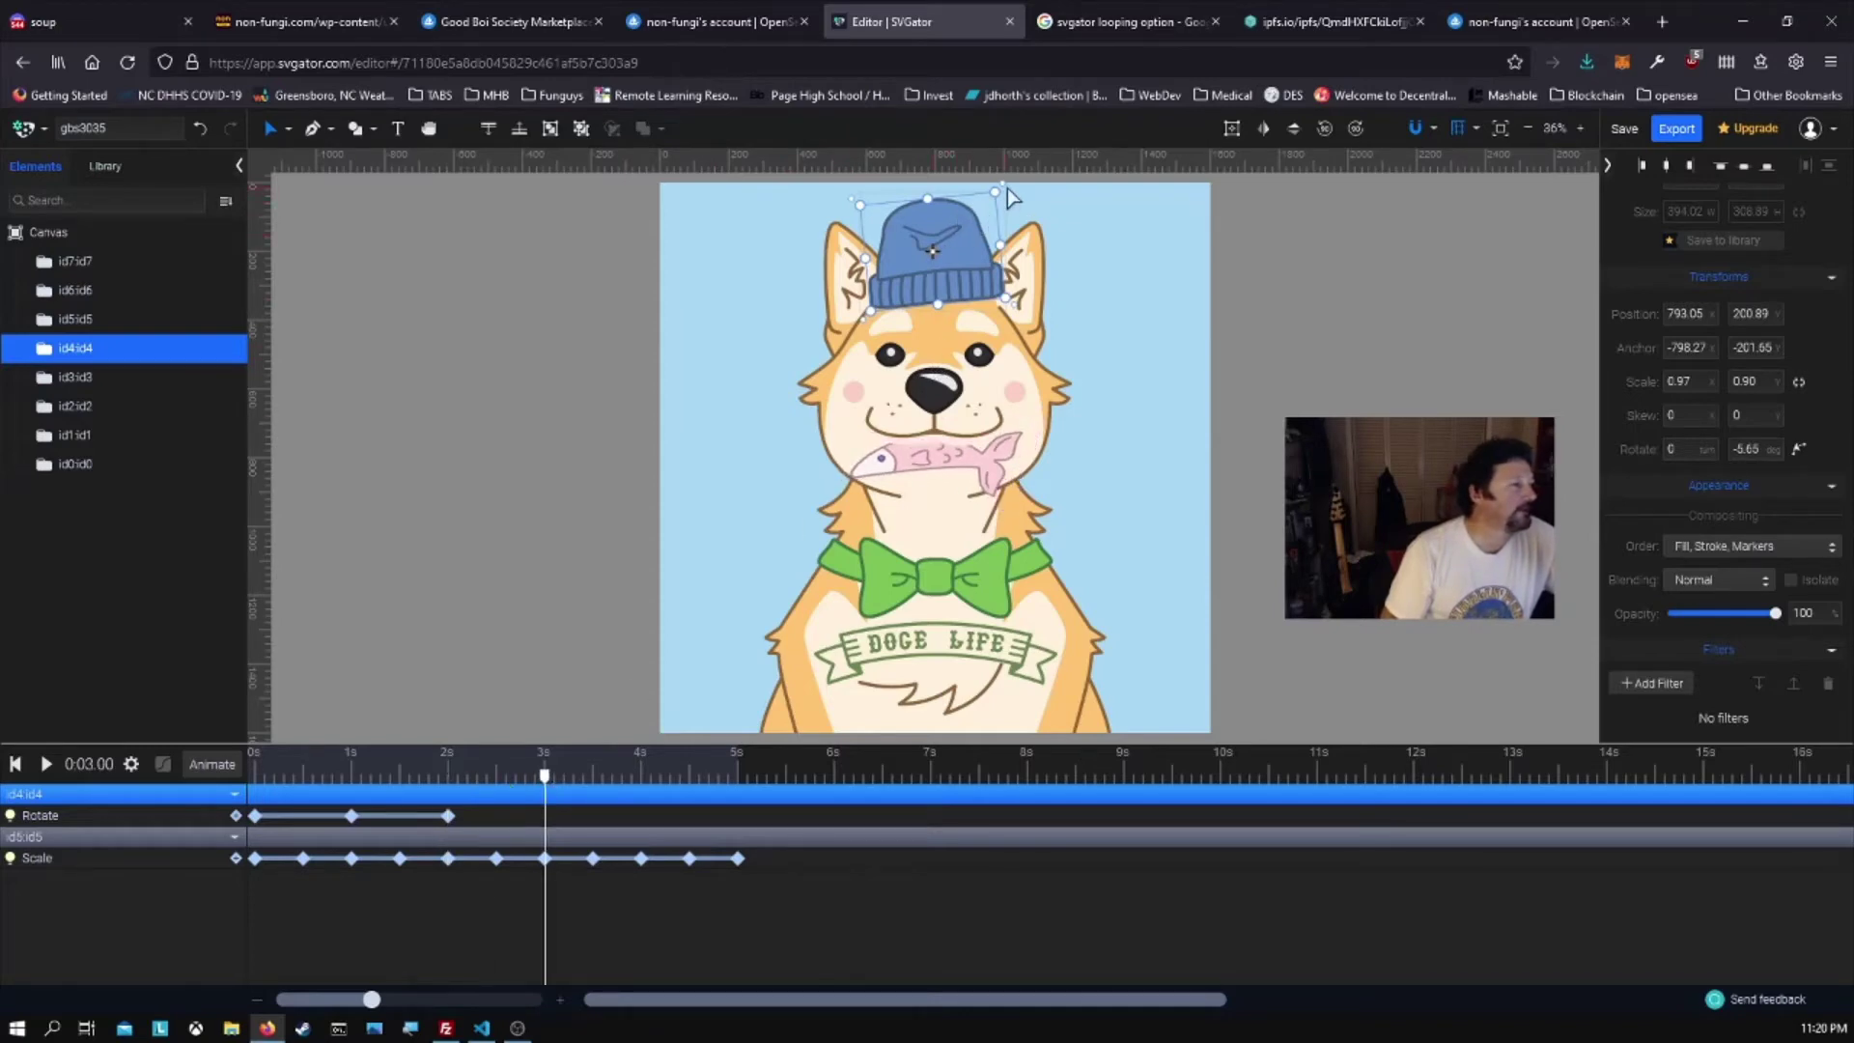
{"action": "left_click_drag", "start_coordinate": [1005, 190], "coordinate": [1010, 205]}
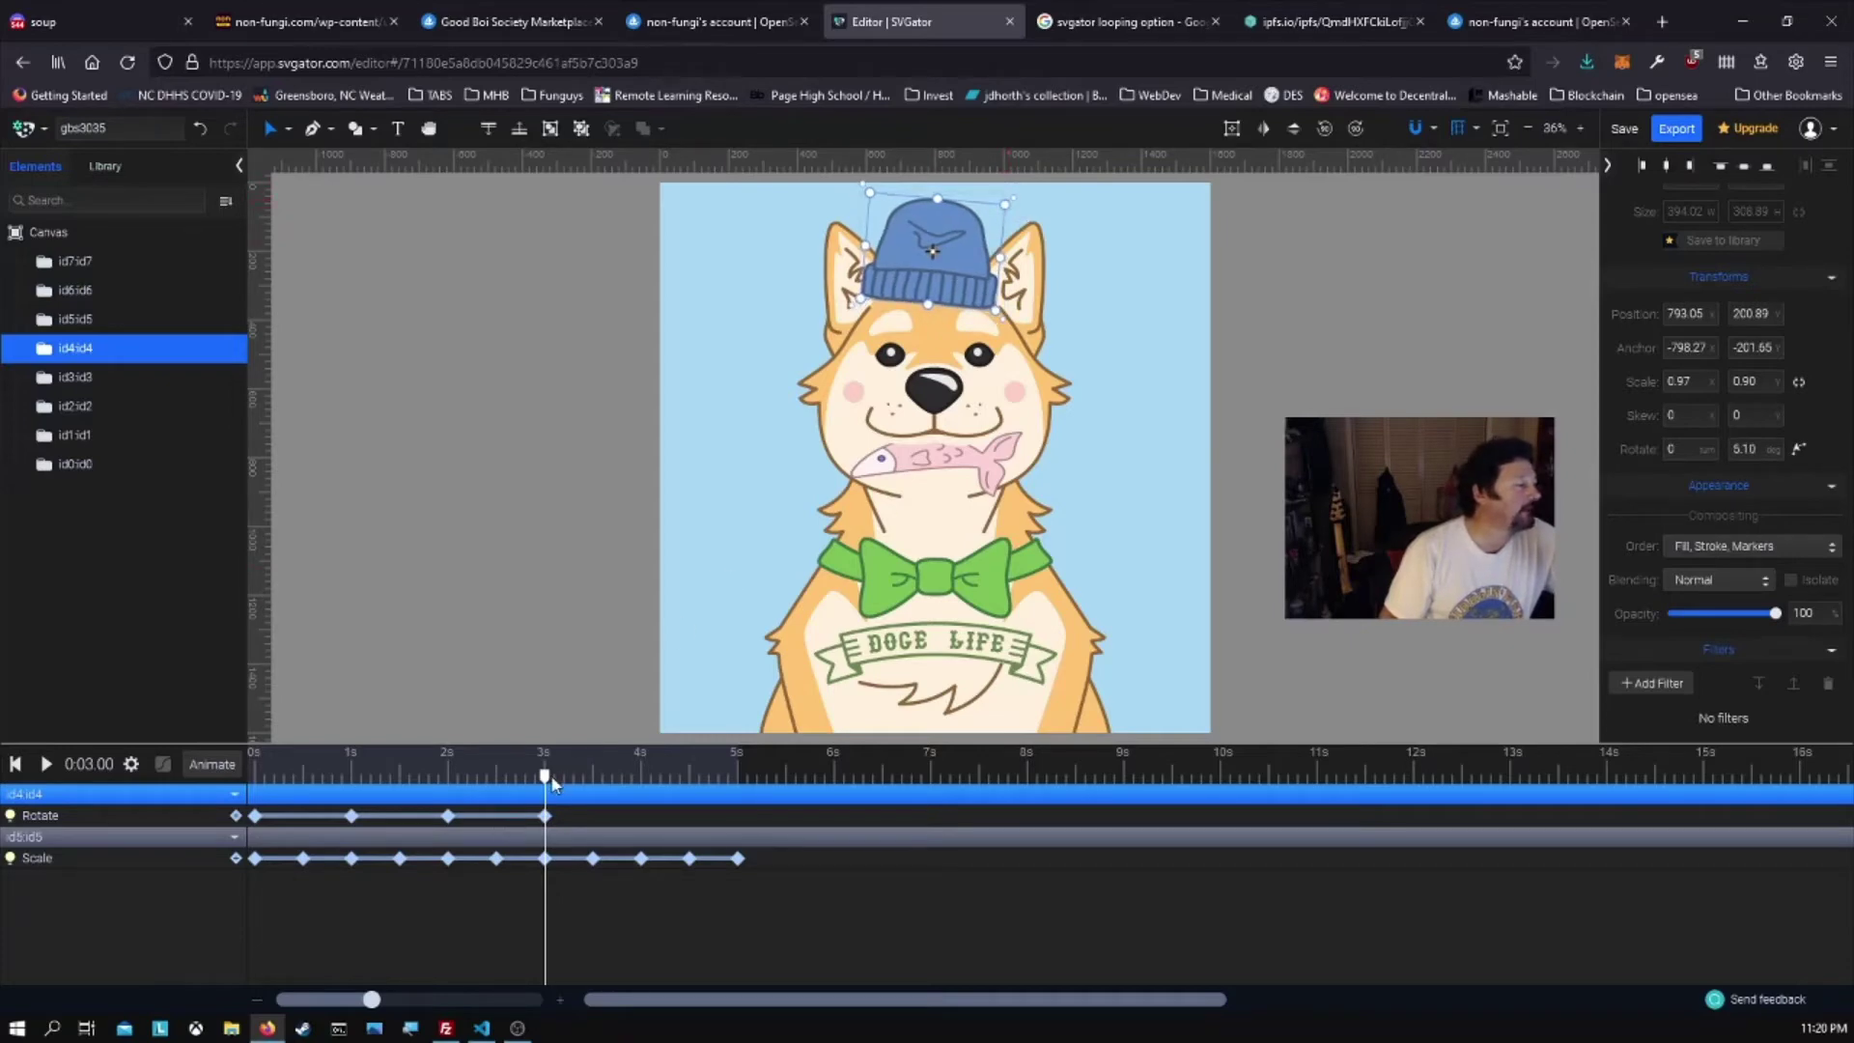
{"action": "left_click_drag", "start_coordinate": [548, 784], "coordinate": [641, 780]}
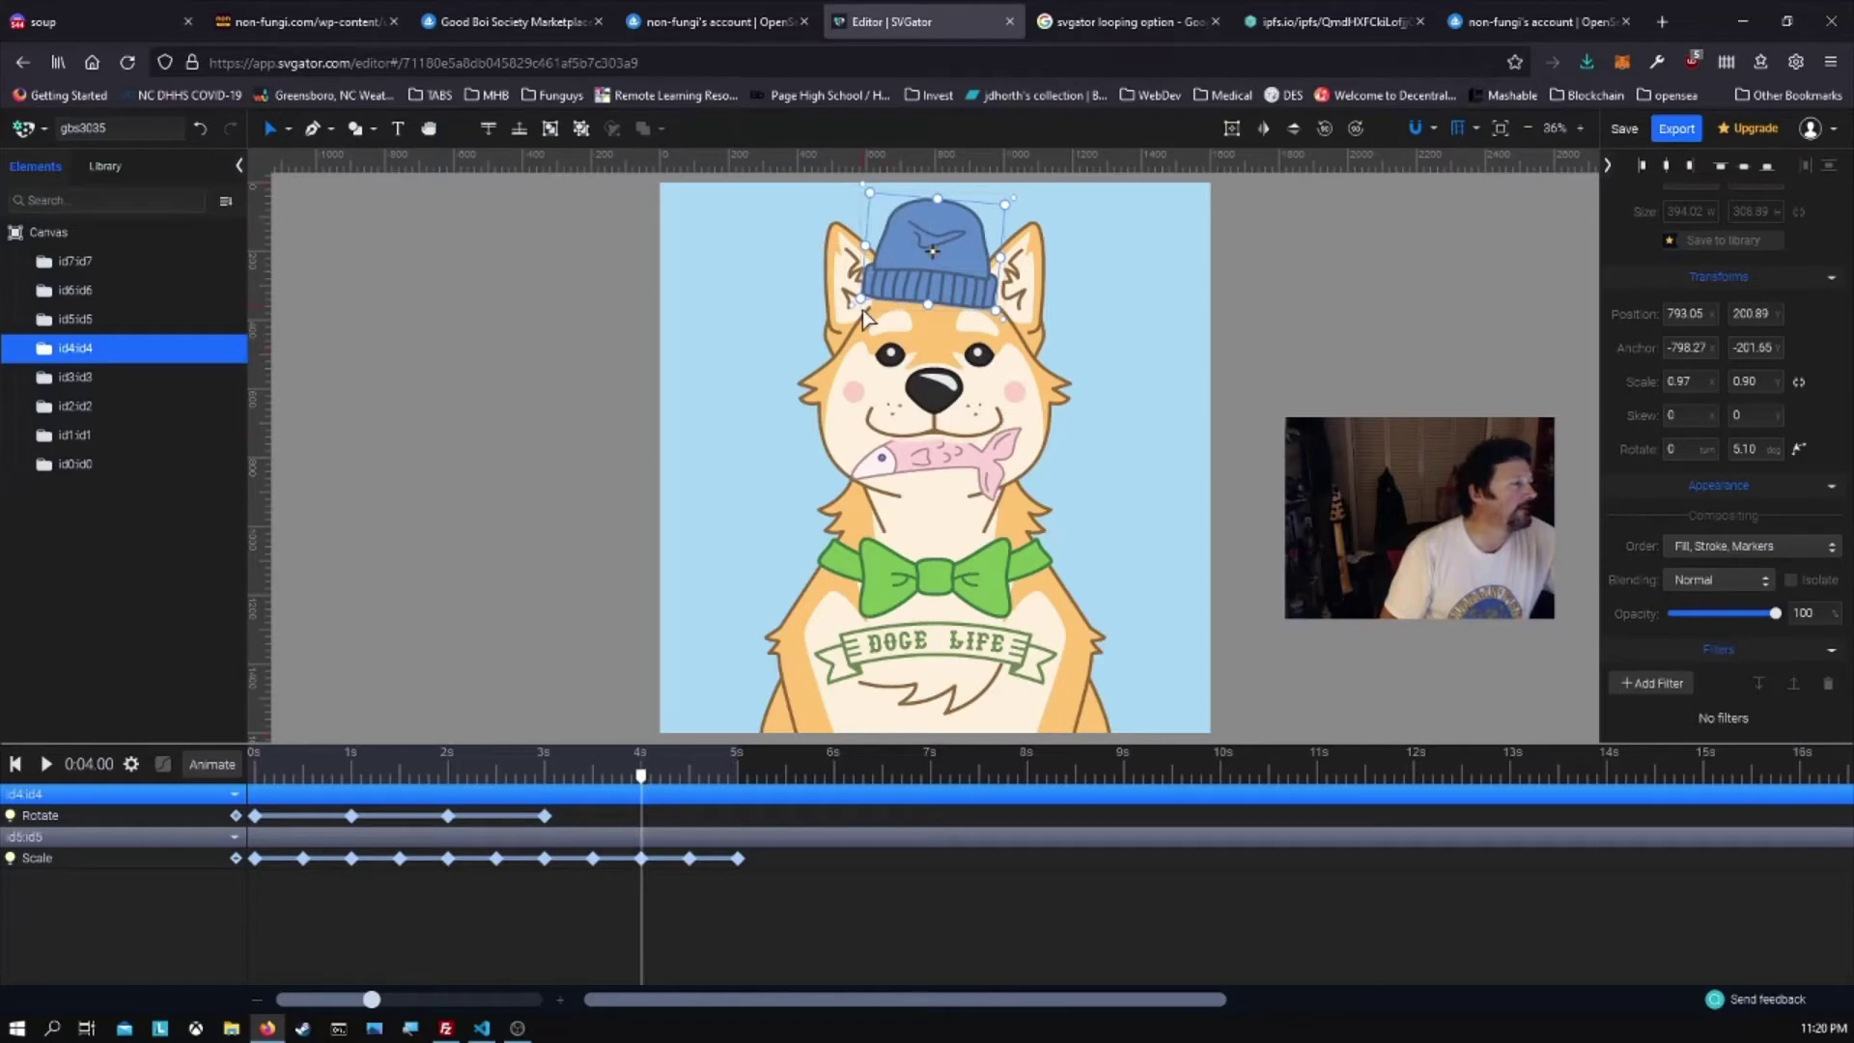
{"action": "left_click_drag", "start_coordinate": [852, 313], "coordinate": [867, 326]}
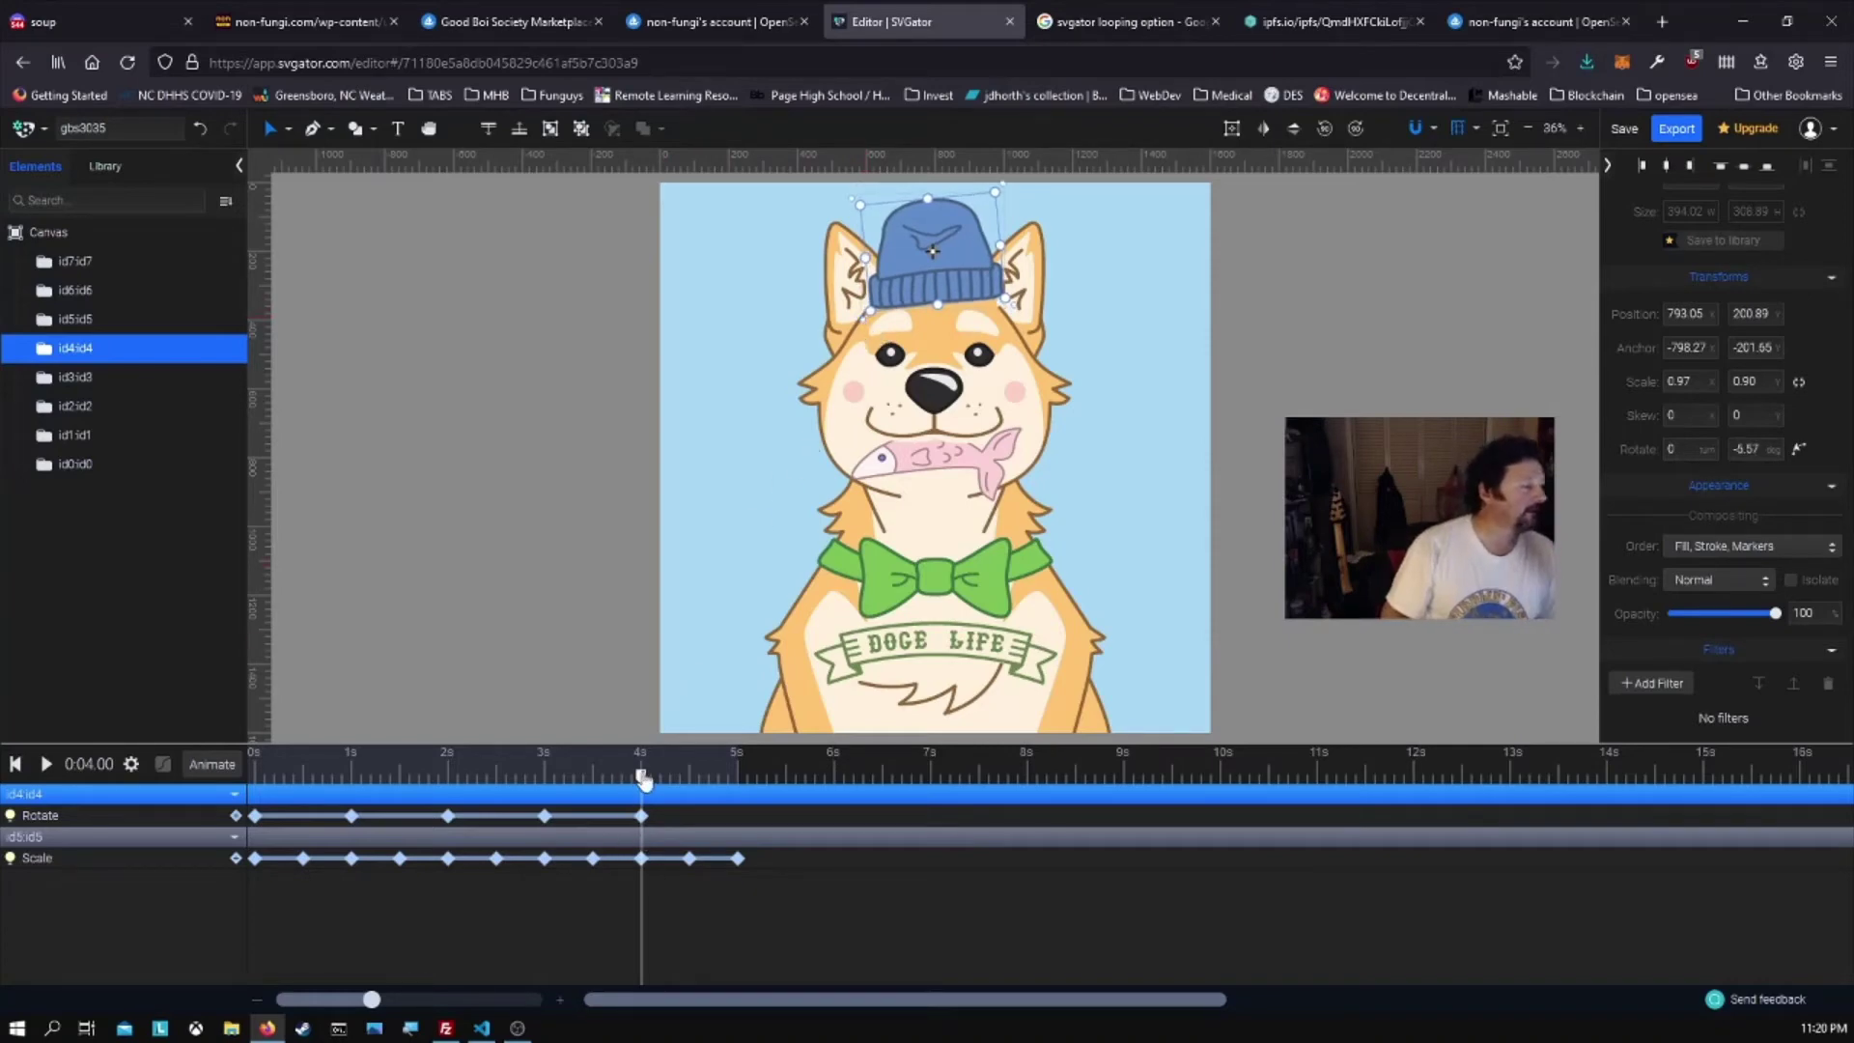
{"action": "left_click_drag", "start_coordinate": [645, 781], "coordinate": [740, 787]}
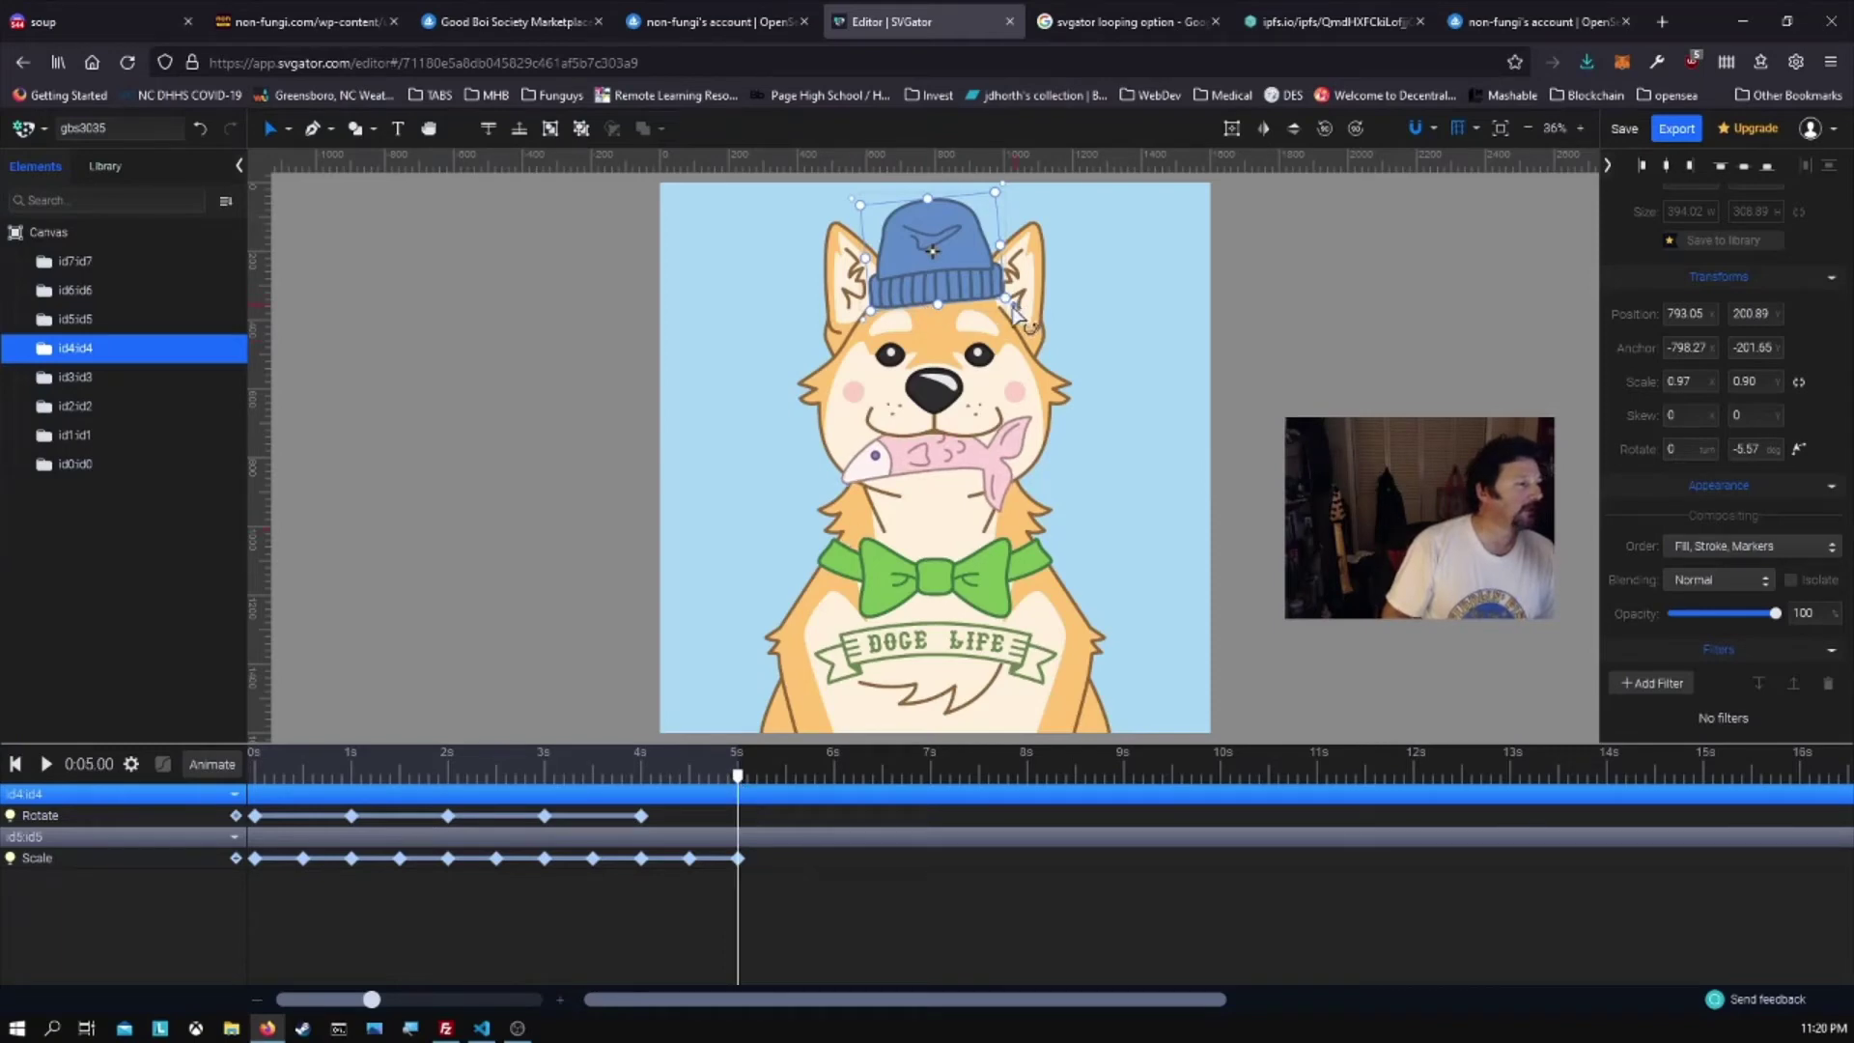
{"action": "left_click_drag", "start_coordinate": [1014, 309], "coordinate": [1010, 322]}
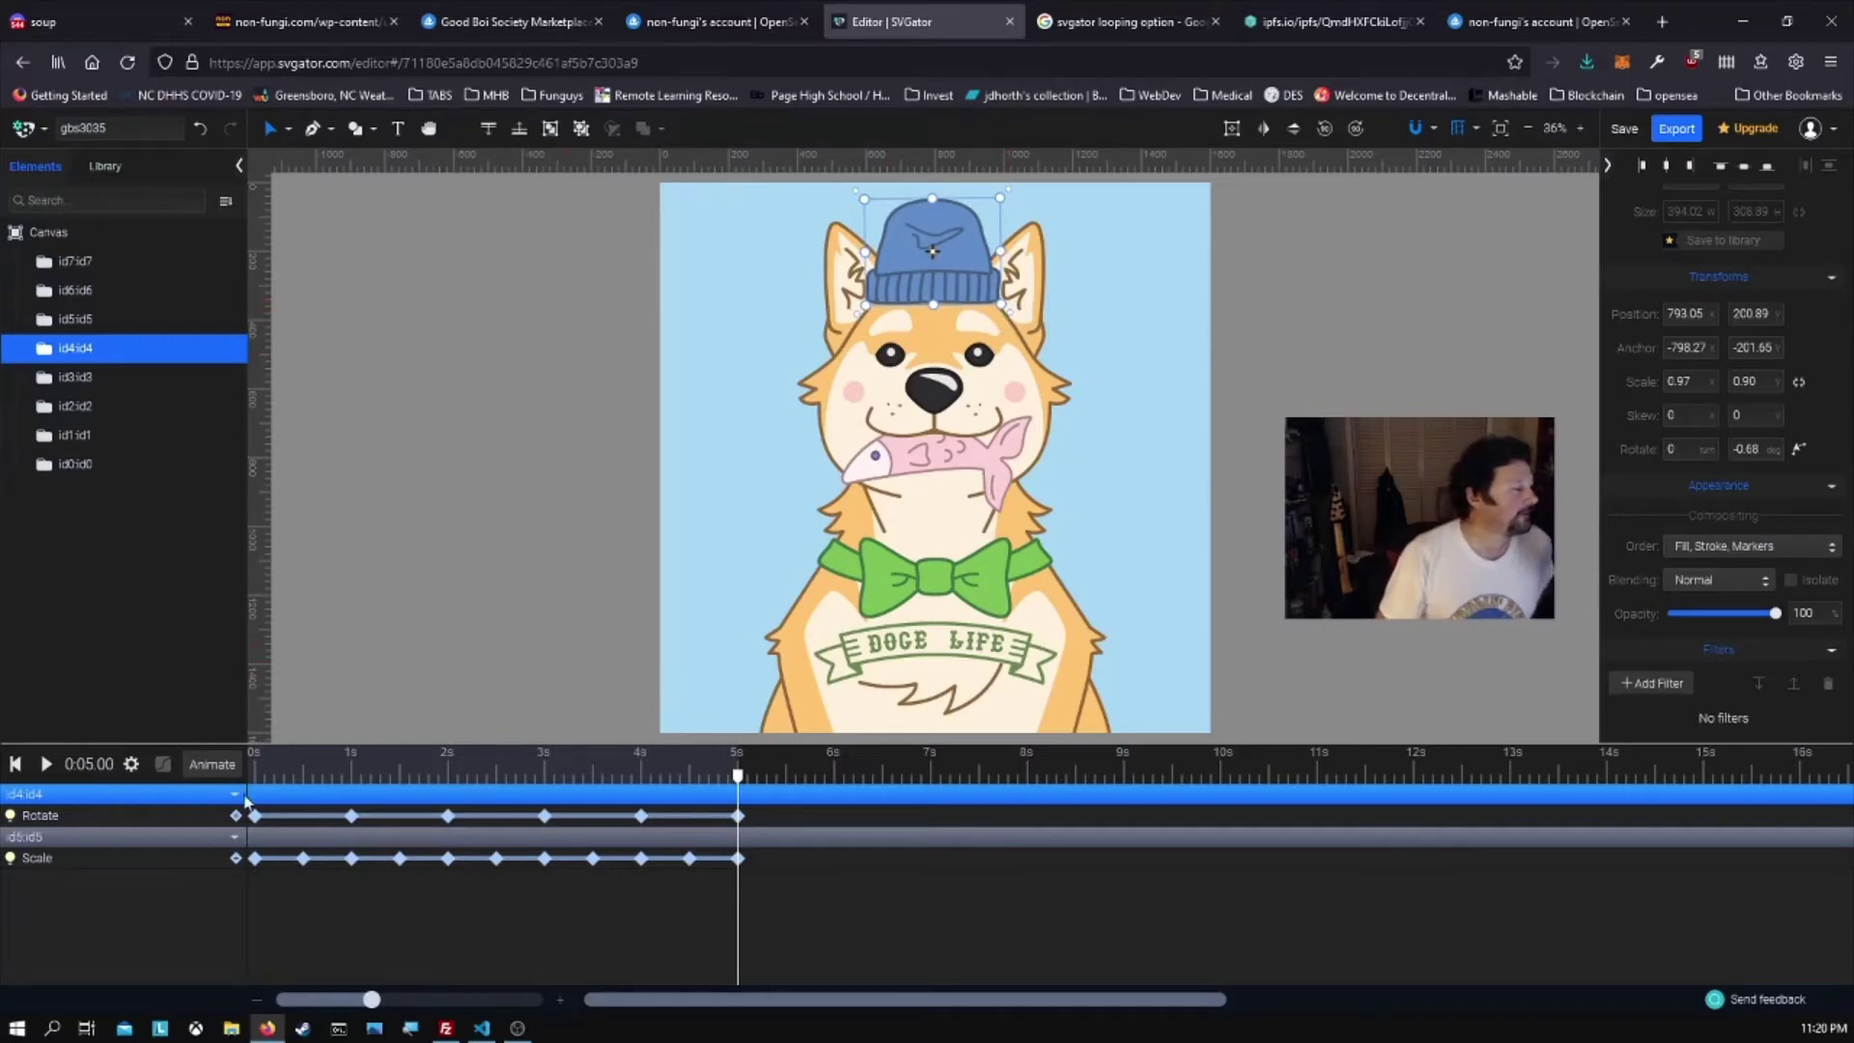
{"action": "left_click", "coordinate": [16, 764]}
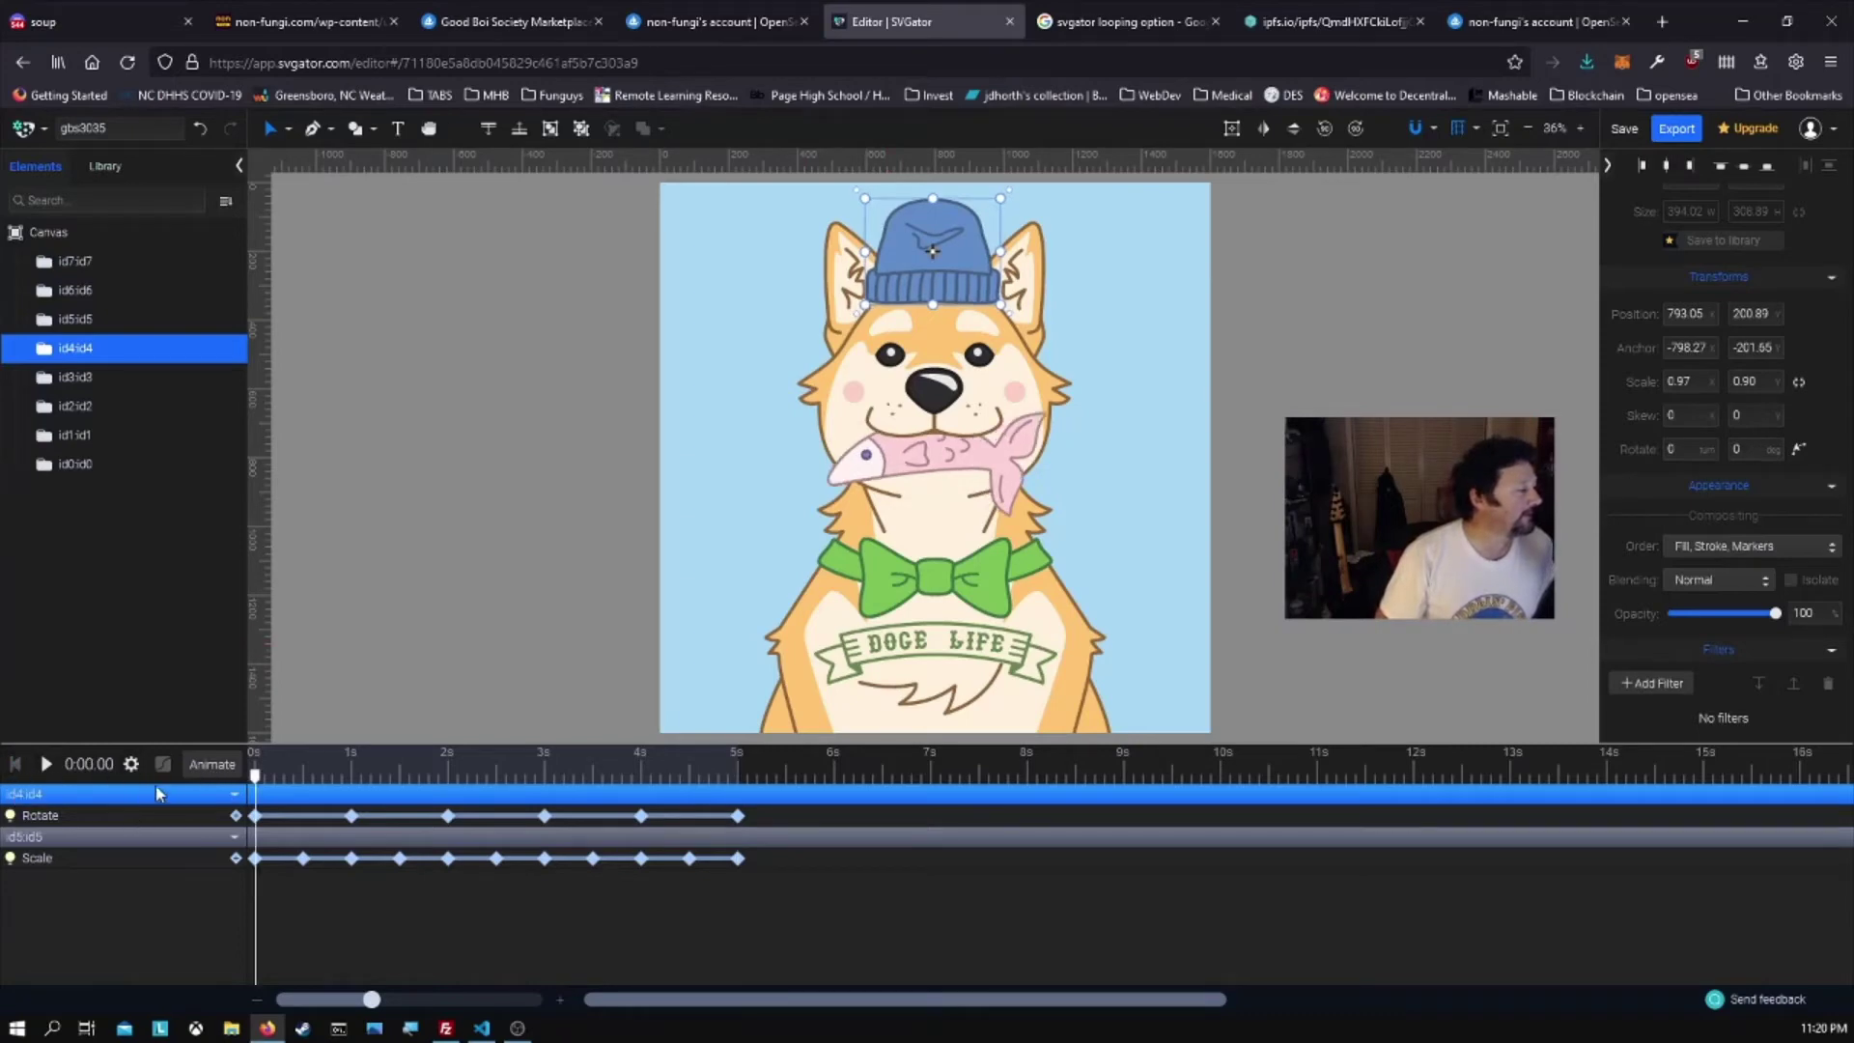
{"action": "left_click", "coordinate": [46, 766]}
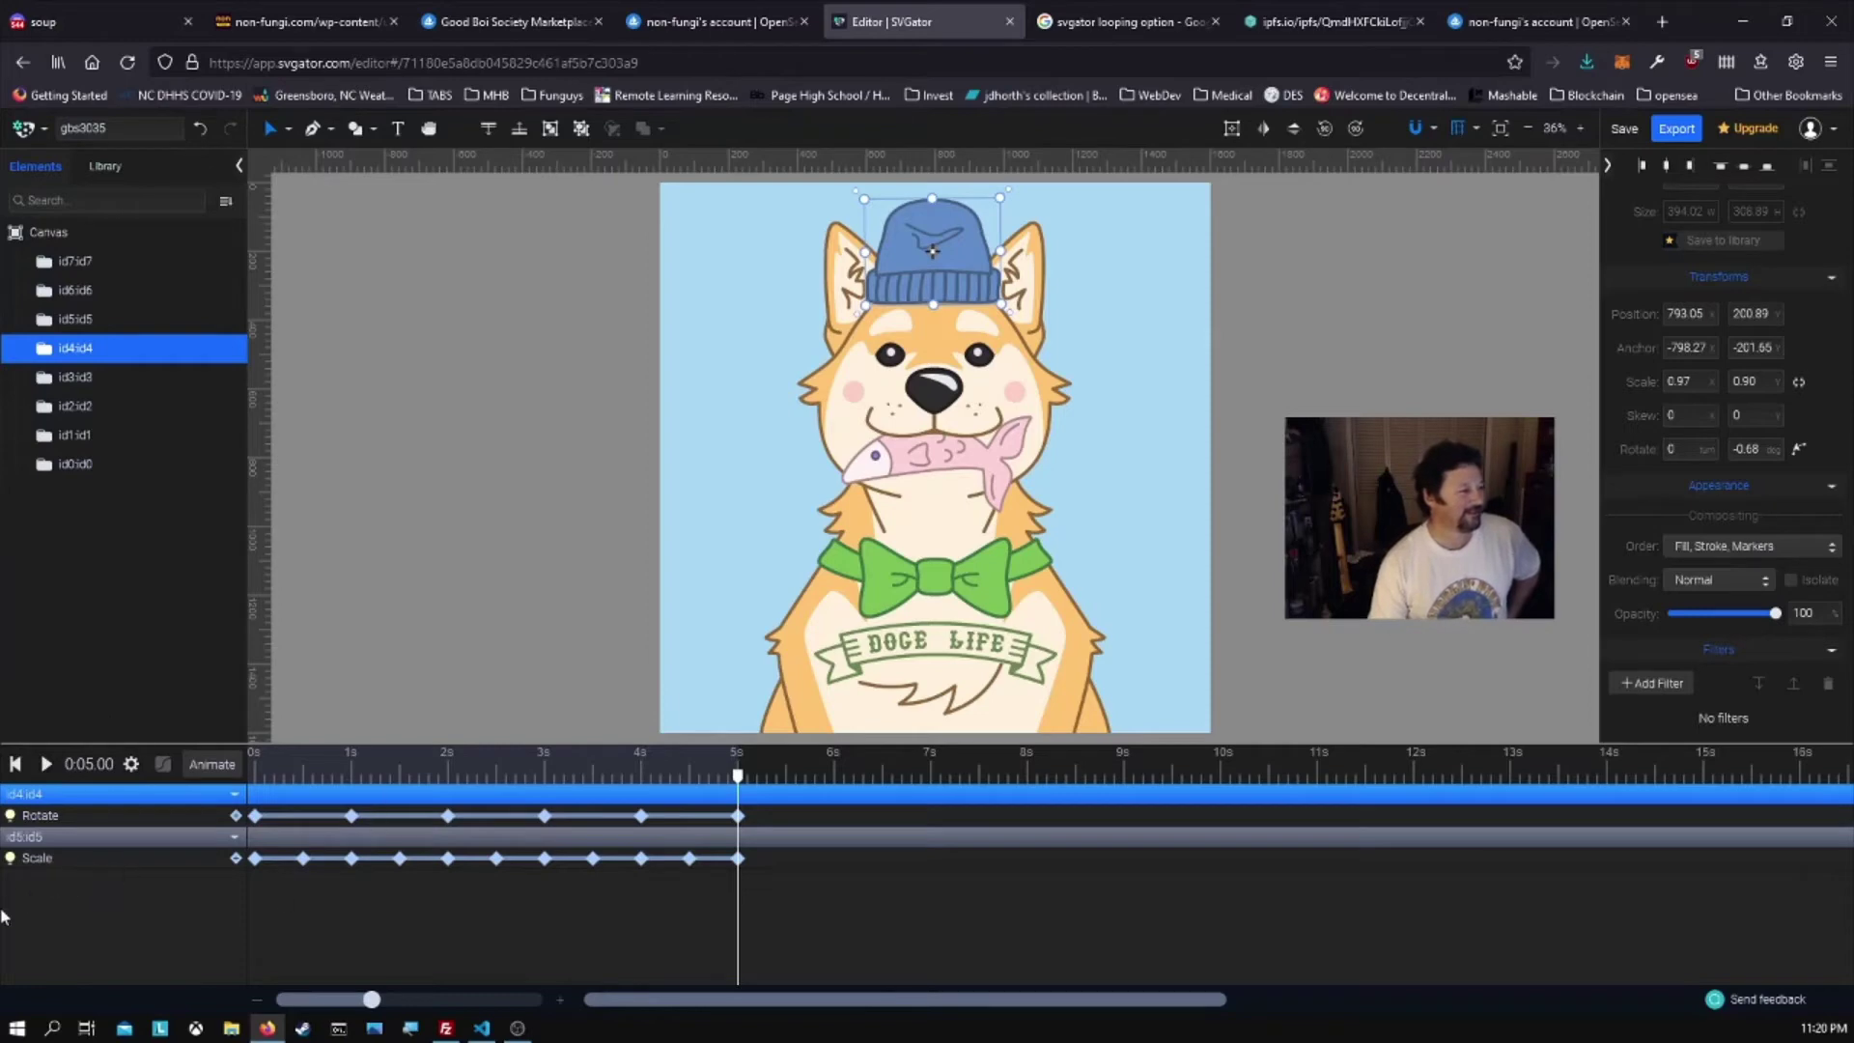
{"action": "left_click", "coordinate": [15, 765]}
{"action": "left_click", "coordinate": [45, 765]}
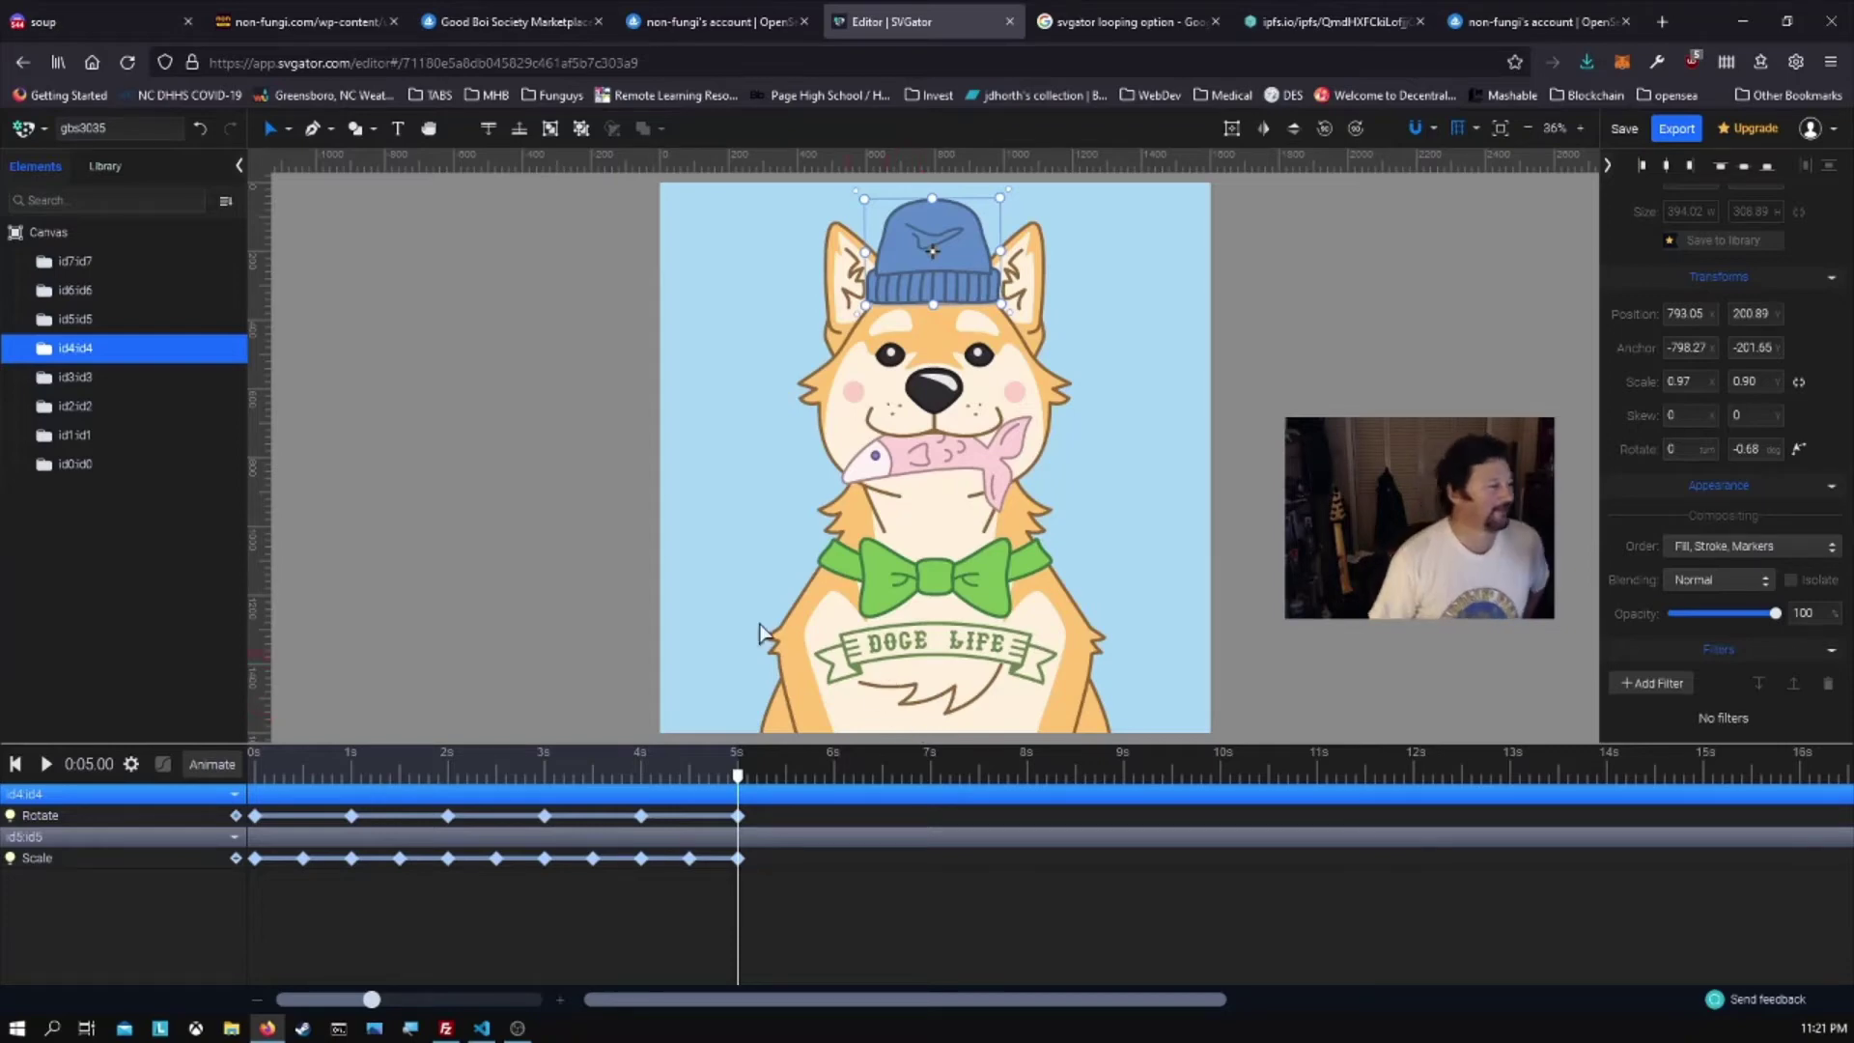
{"action": "left_click", "coordinate": [79, 380]}
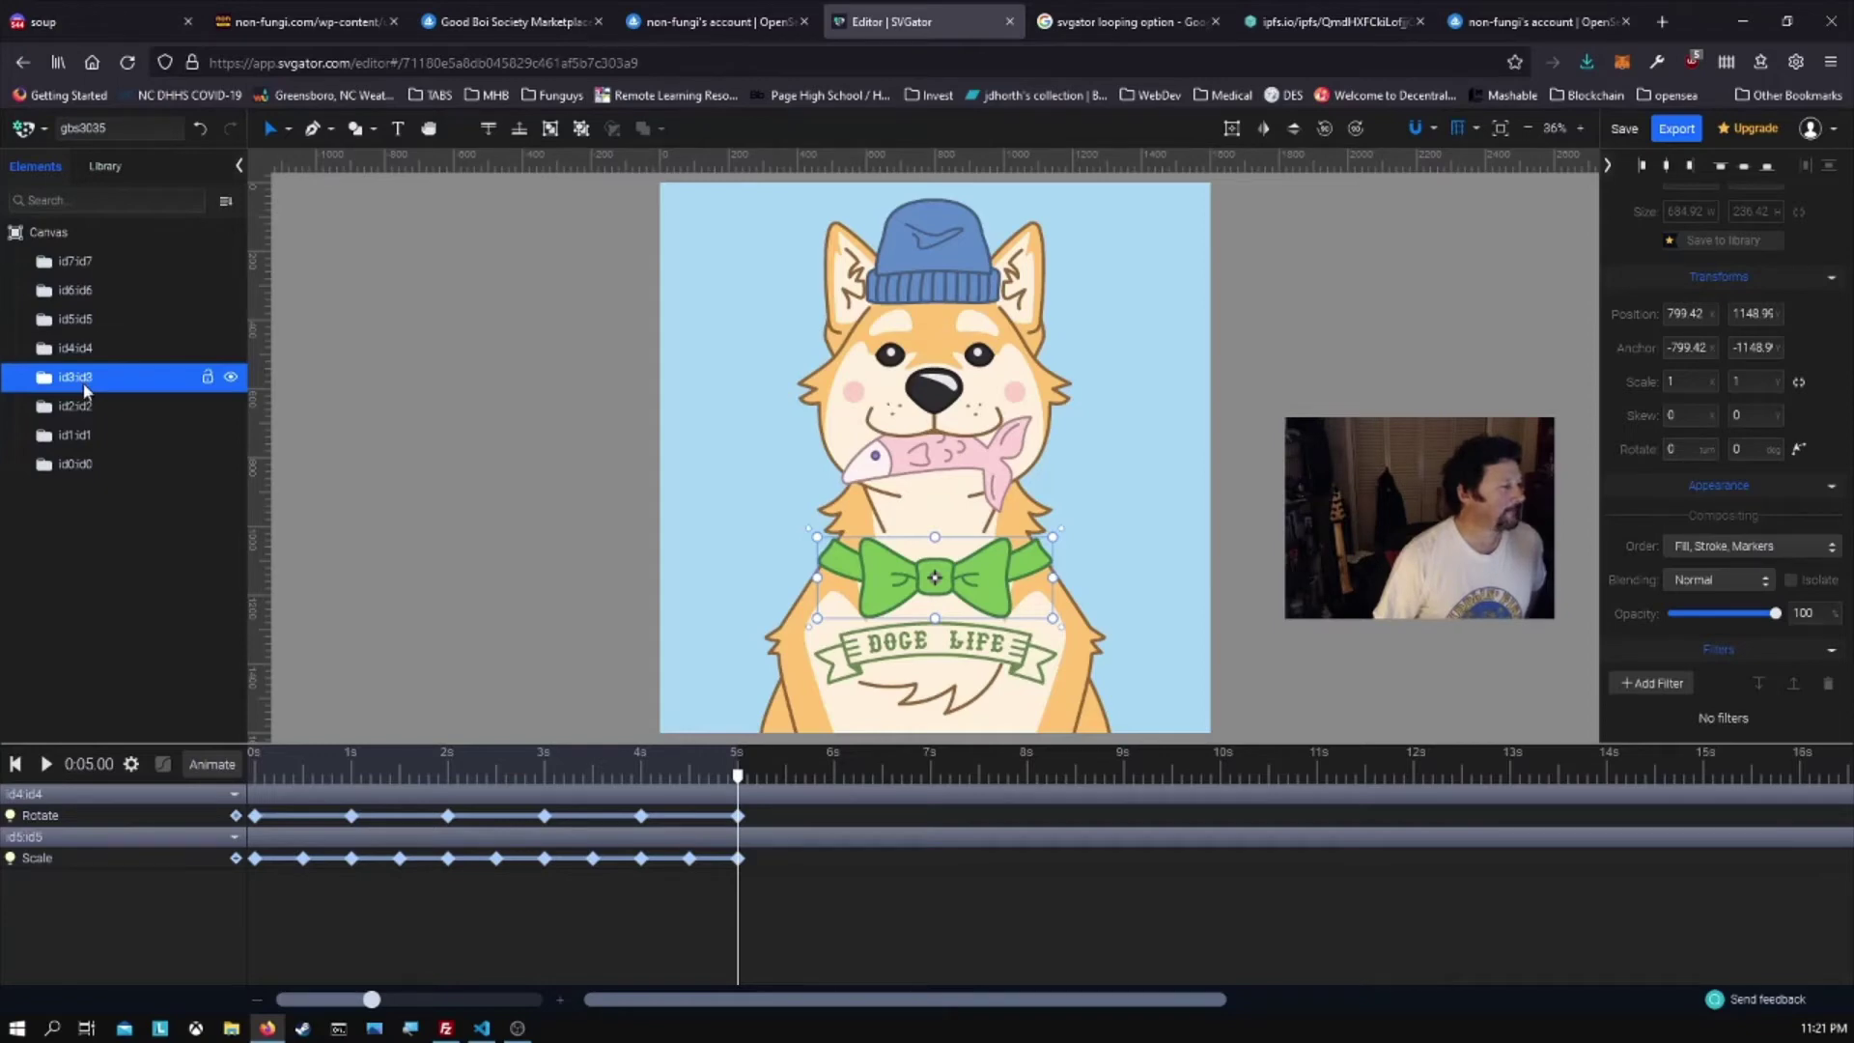
- Select the DOGE LIFE banner group id2:id2, rewind to 0 s and add a Scale track
{"action": "left_click", "coordinate": [77, 408]}
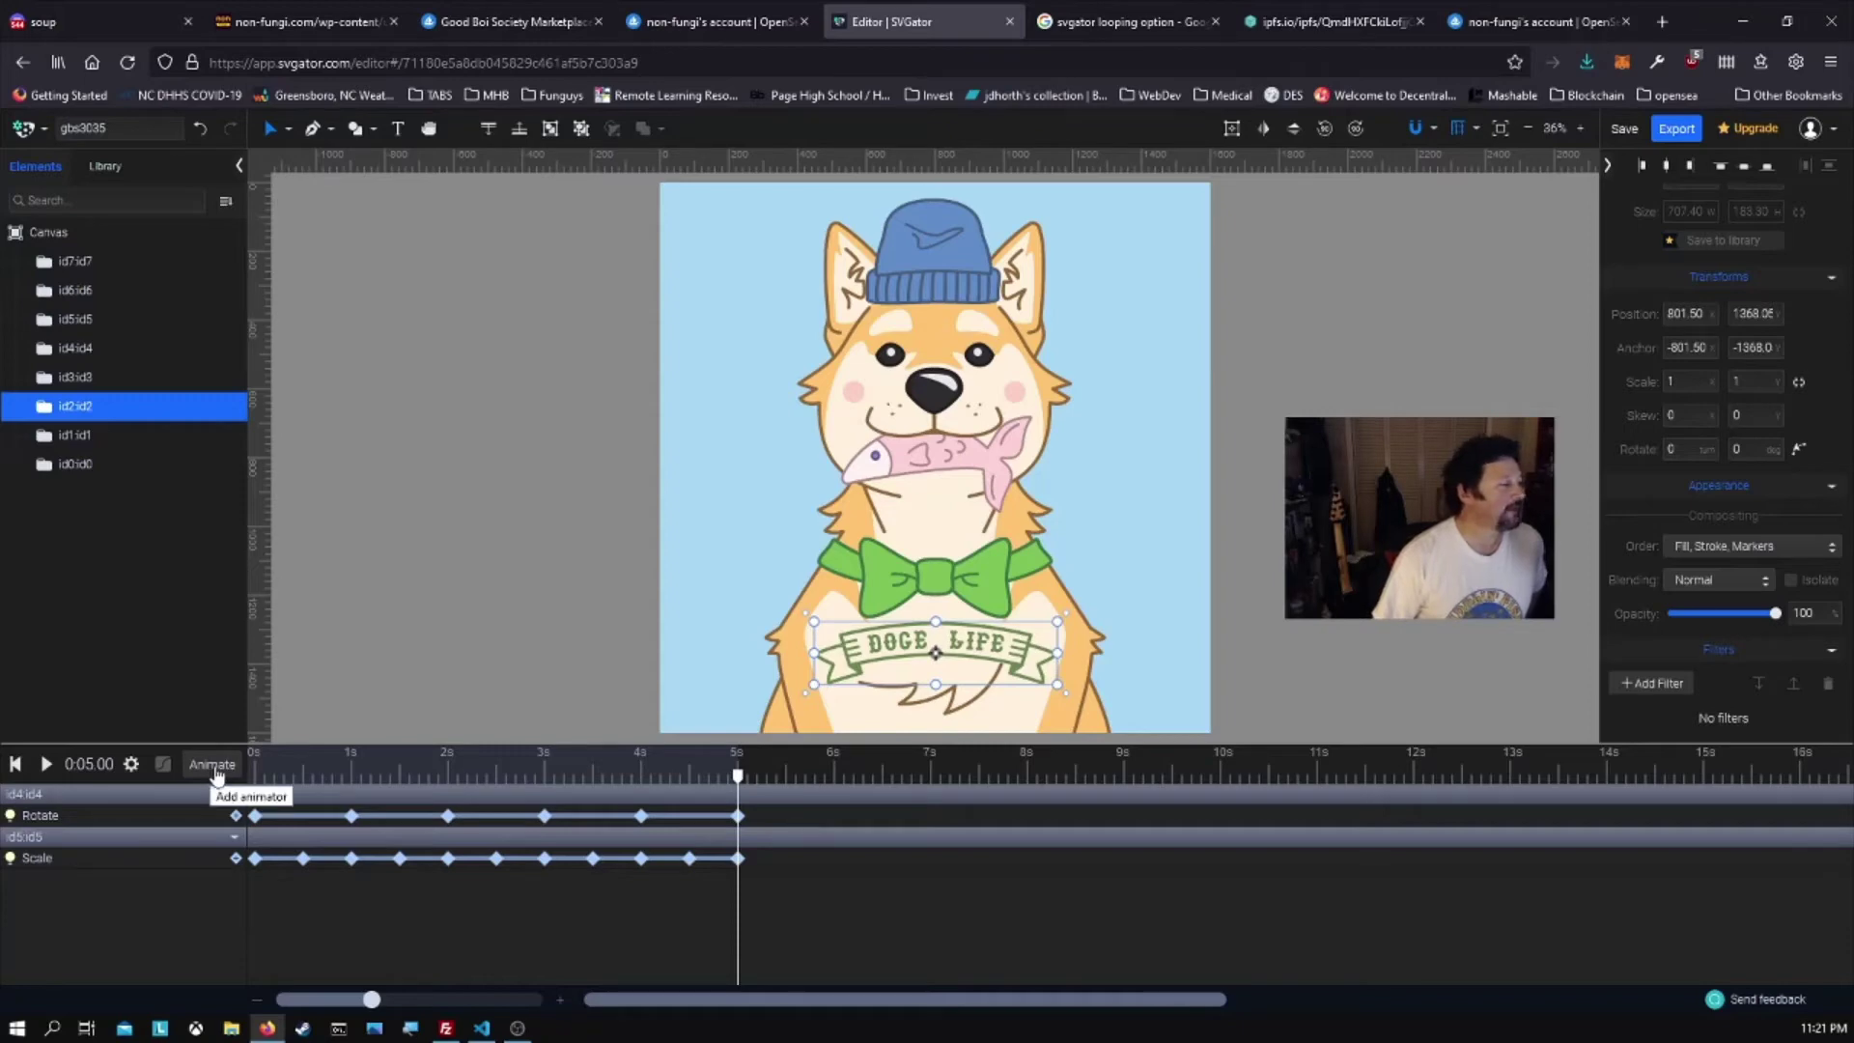
{"action": "left_click", "coordinate": [16, 765]}
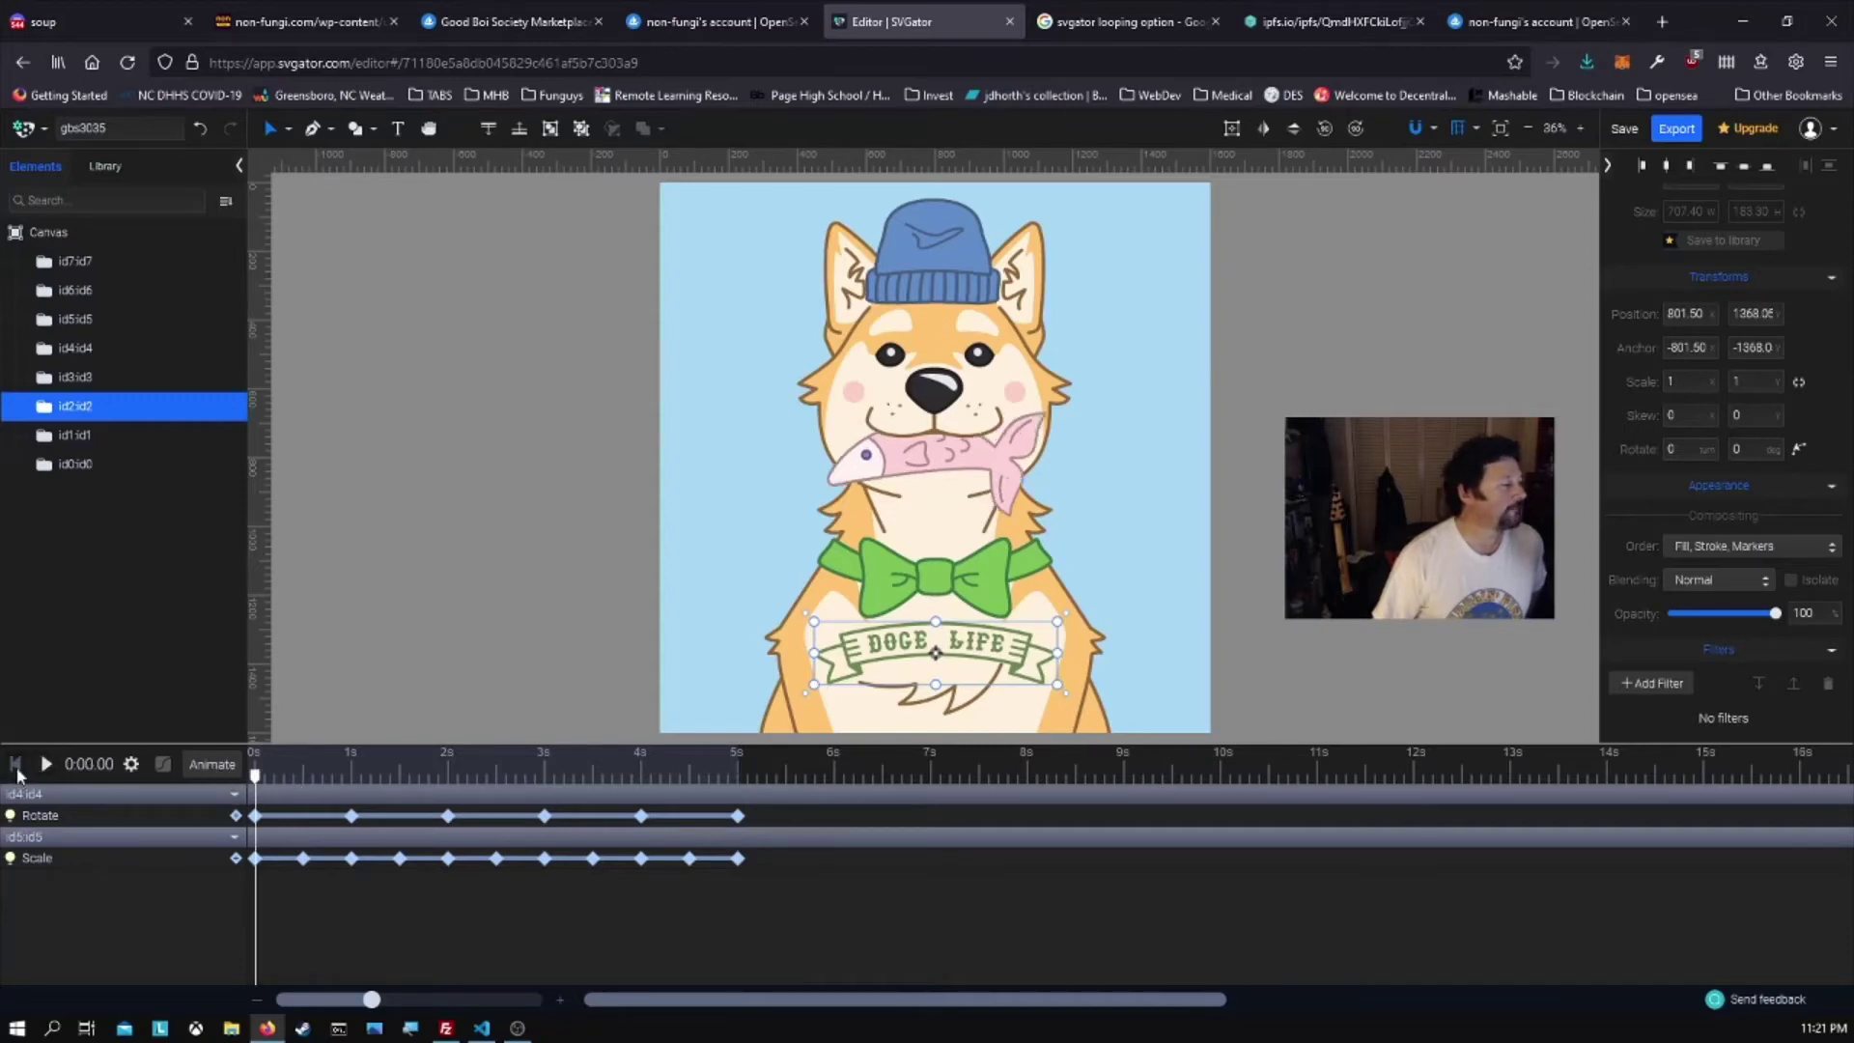
{"action": "left_click", "coordinate": [219, 771]}
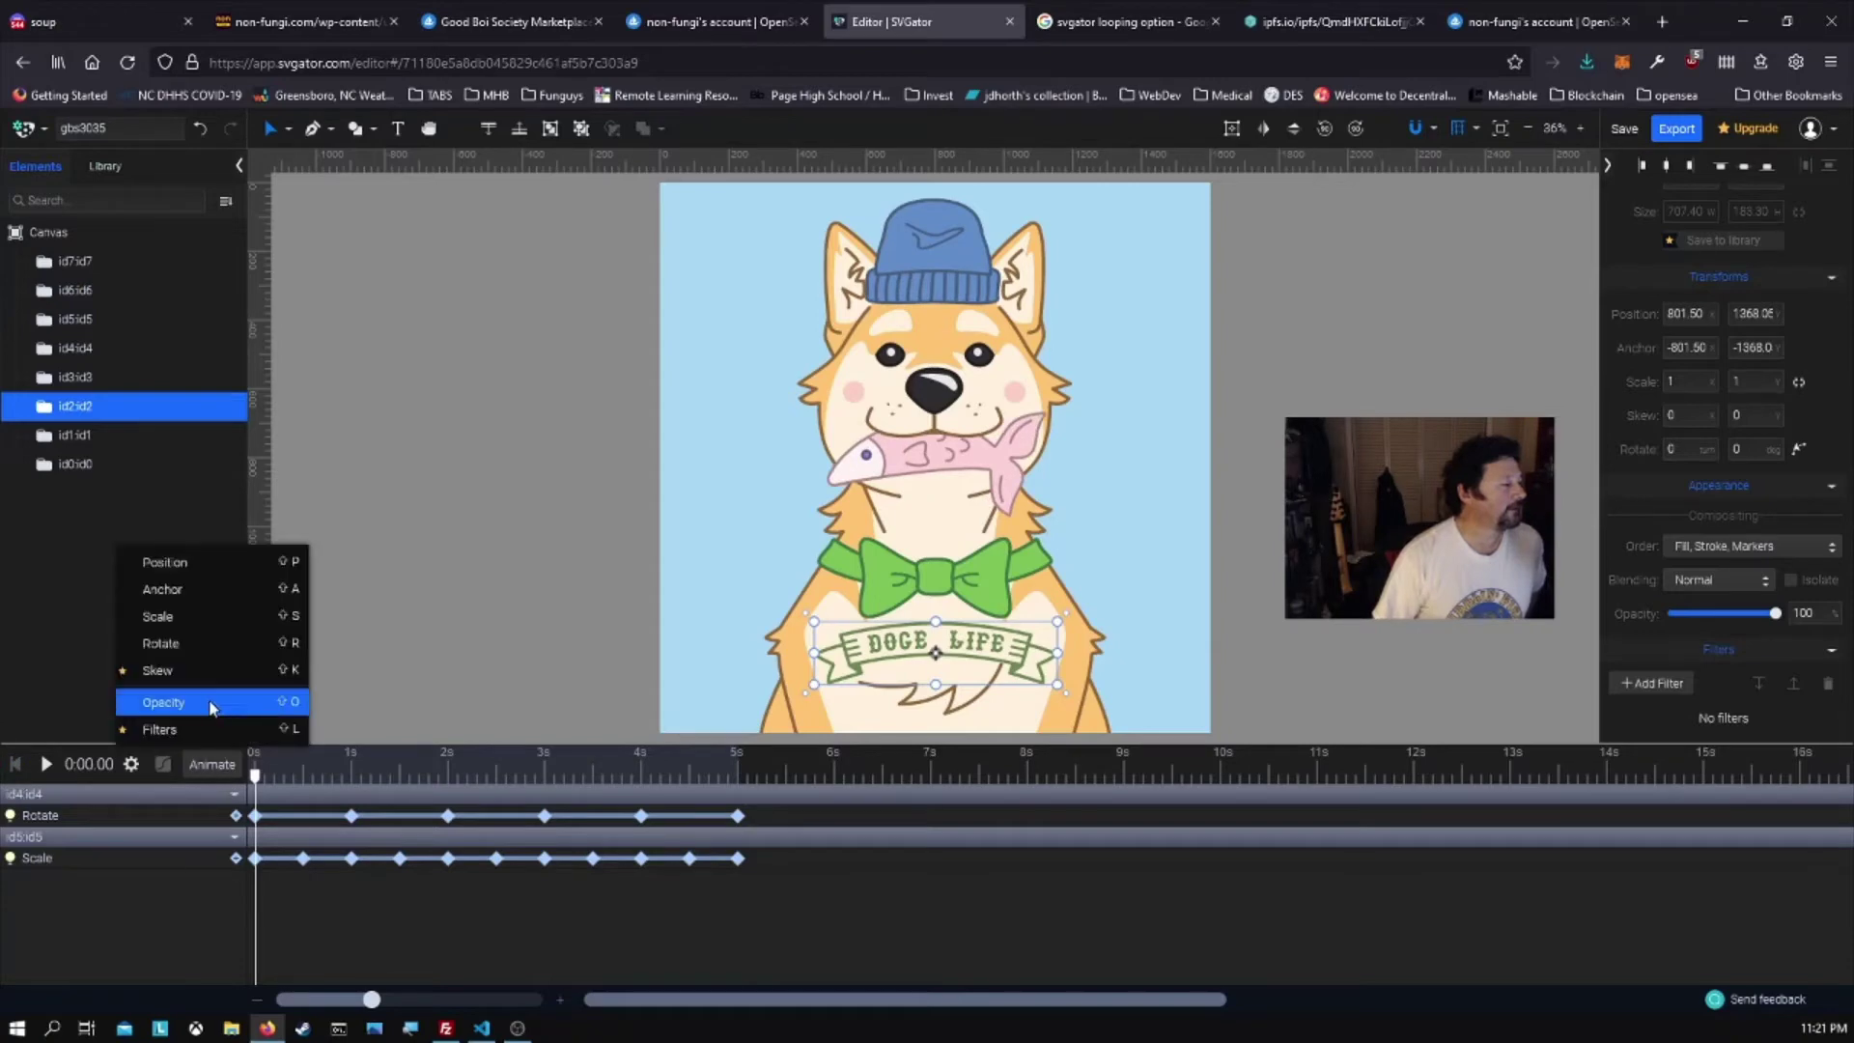
{"action": "left_click", "coordinate": [206, 619]}
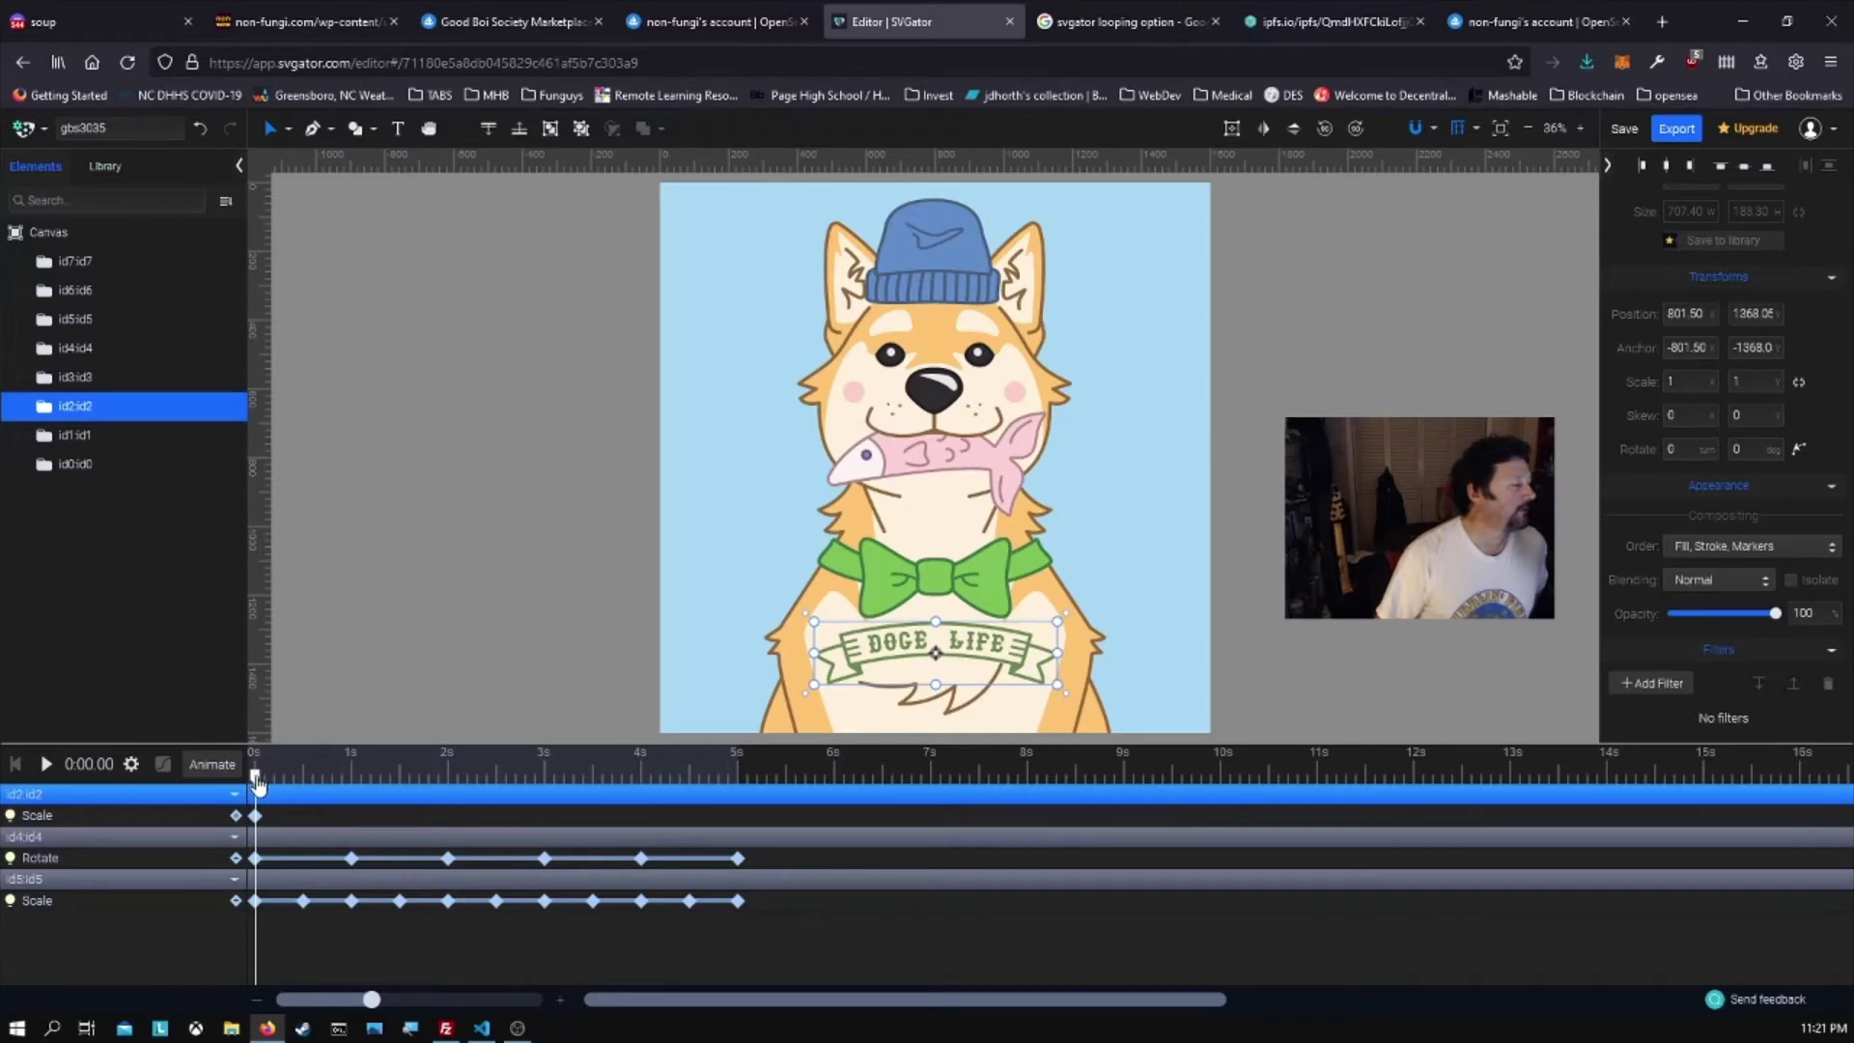
- Enlarge the banner at 2.5 s, shrink it to 1.07 × 1.12 at 5 s, then preview it
{"action": "left_click_drag", "start_coordinate": [257, 784], "coordinate": [502, 798]}
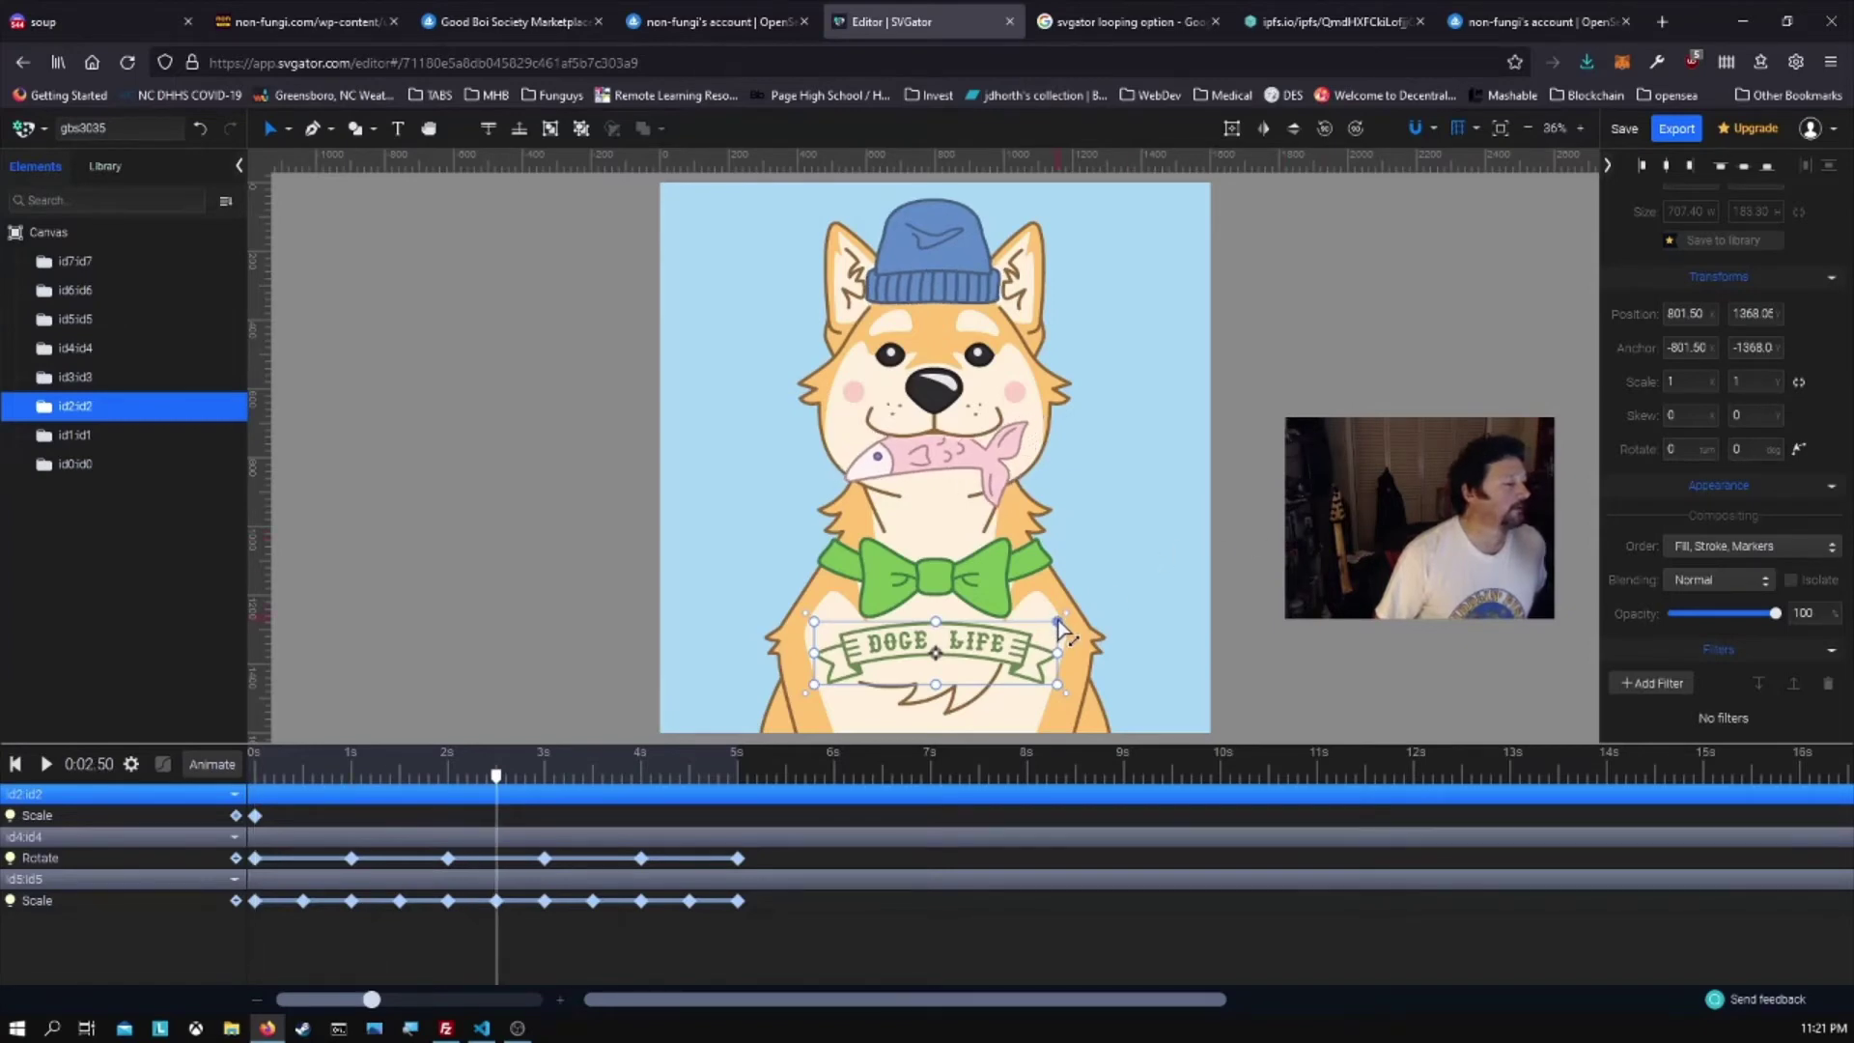
{"action": "left_click_drag", "start_coordinate": [1059, 628], "coordinate": [1199, 553]}
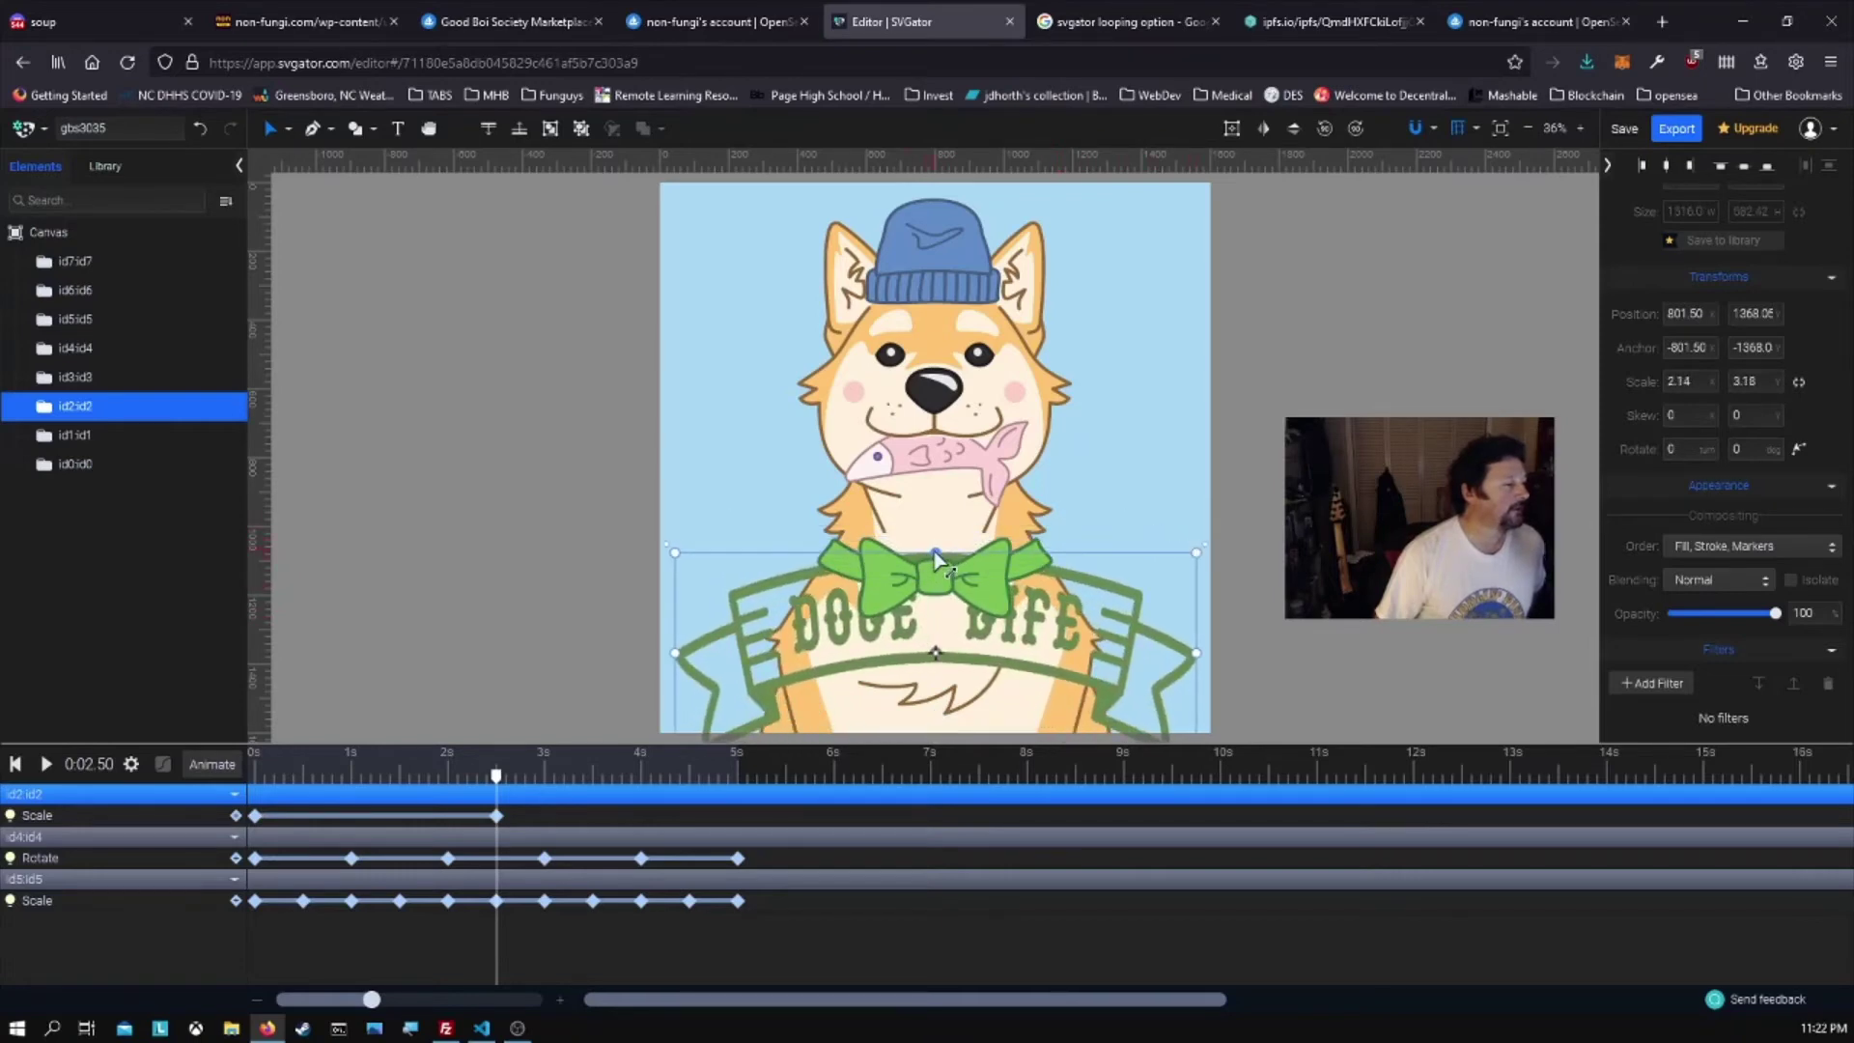
{"action": "left_click_drag", "start_coordinate": [936, 553], "coordinate": [982, 610]}
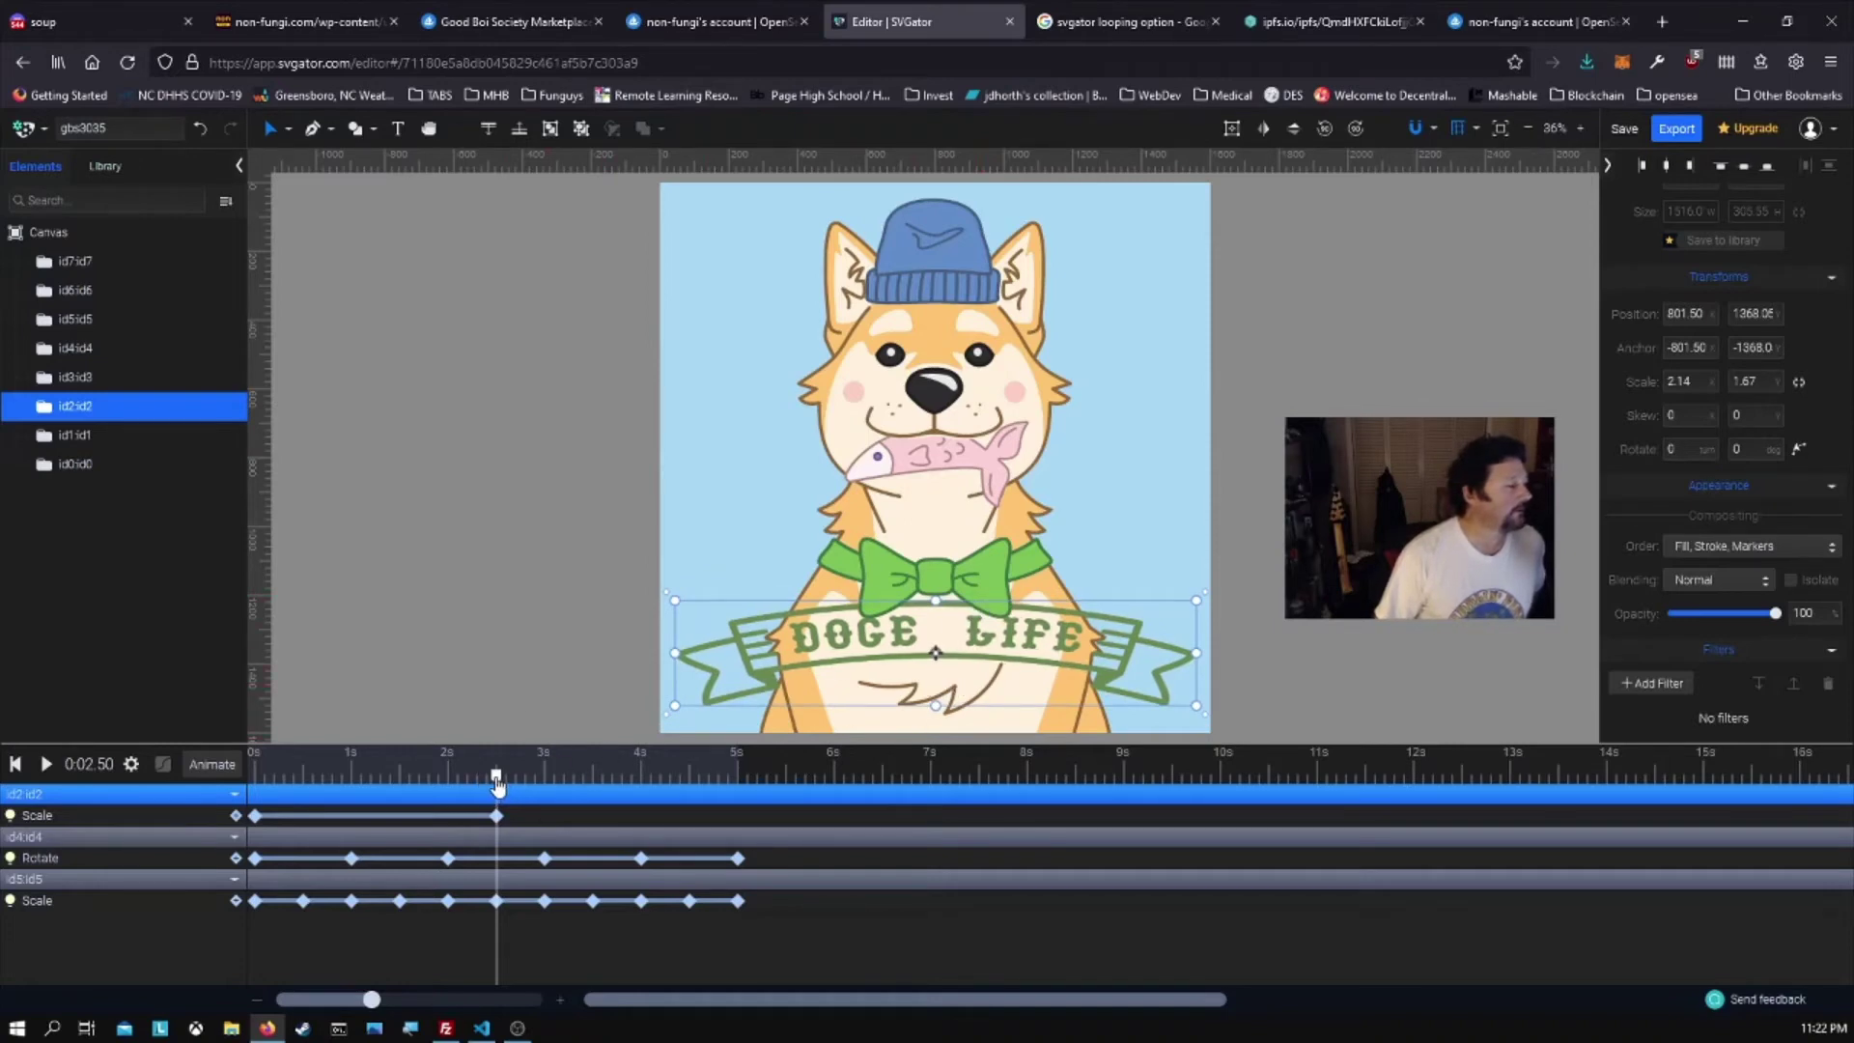
{"action": "left_click_drag", "start_coordinate": [496, 782], "coordinate": [740, 794]}
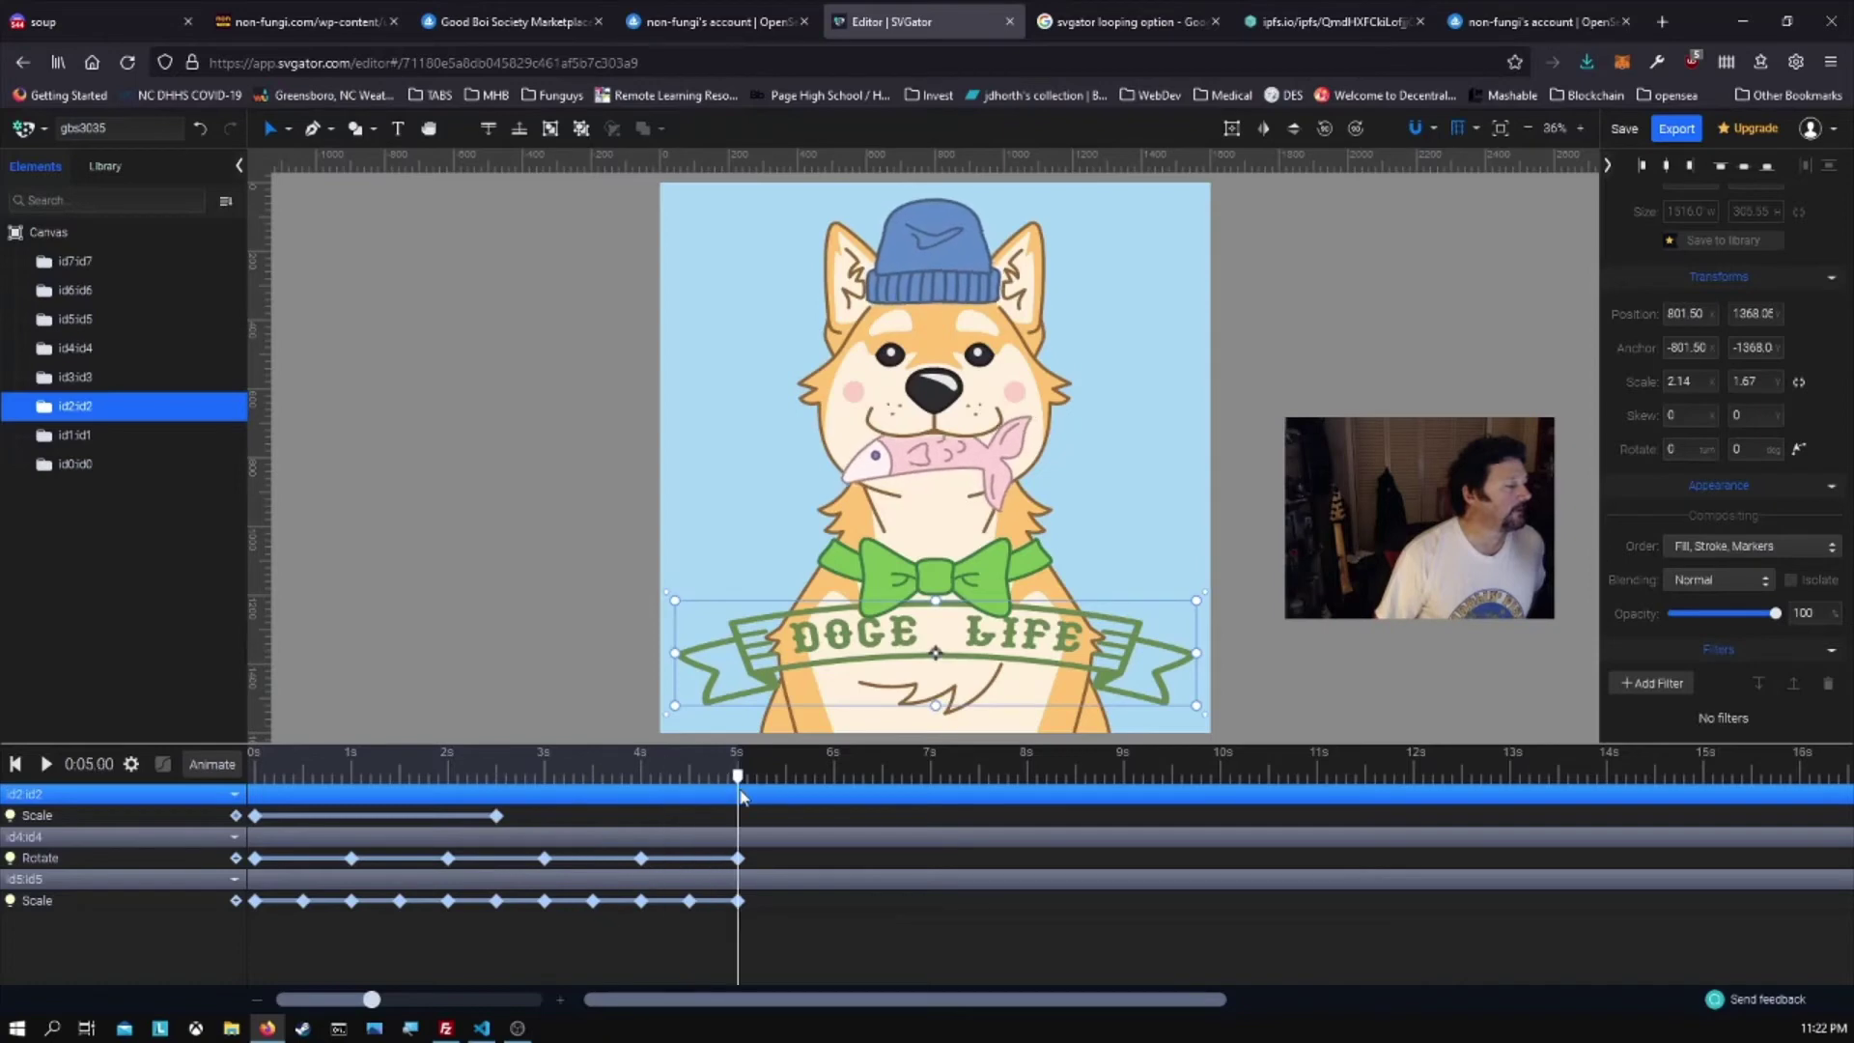
{"action": "left_click_drag", "start_coordinate": [1198, 600], "coordinate": [1070, 628]}
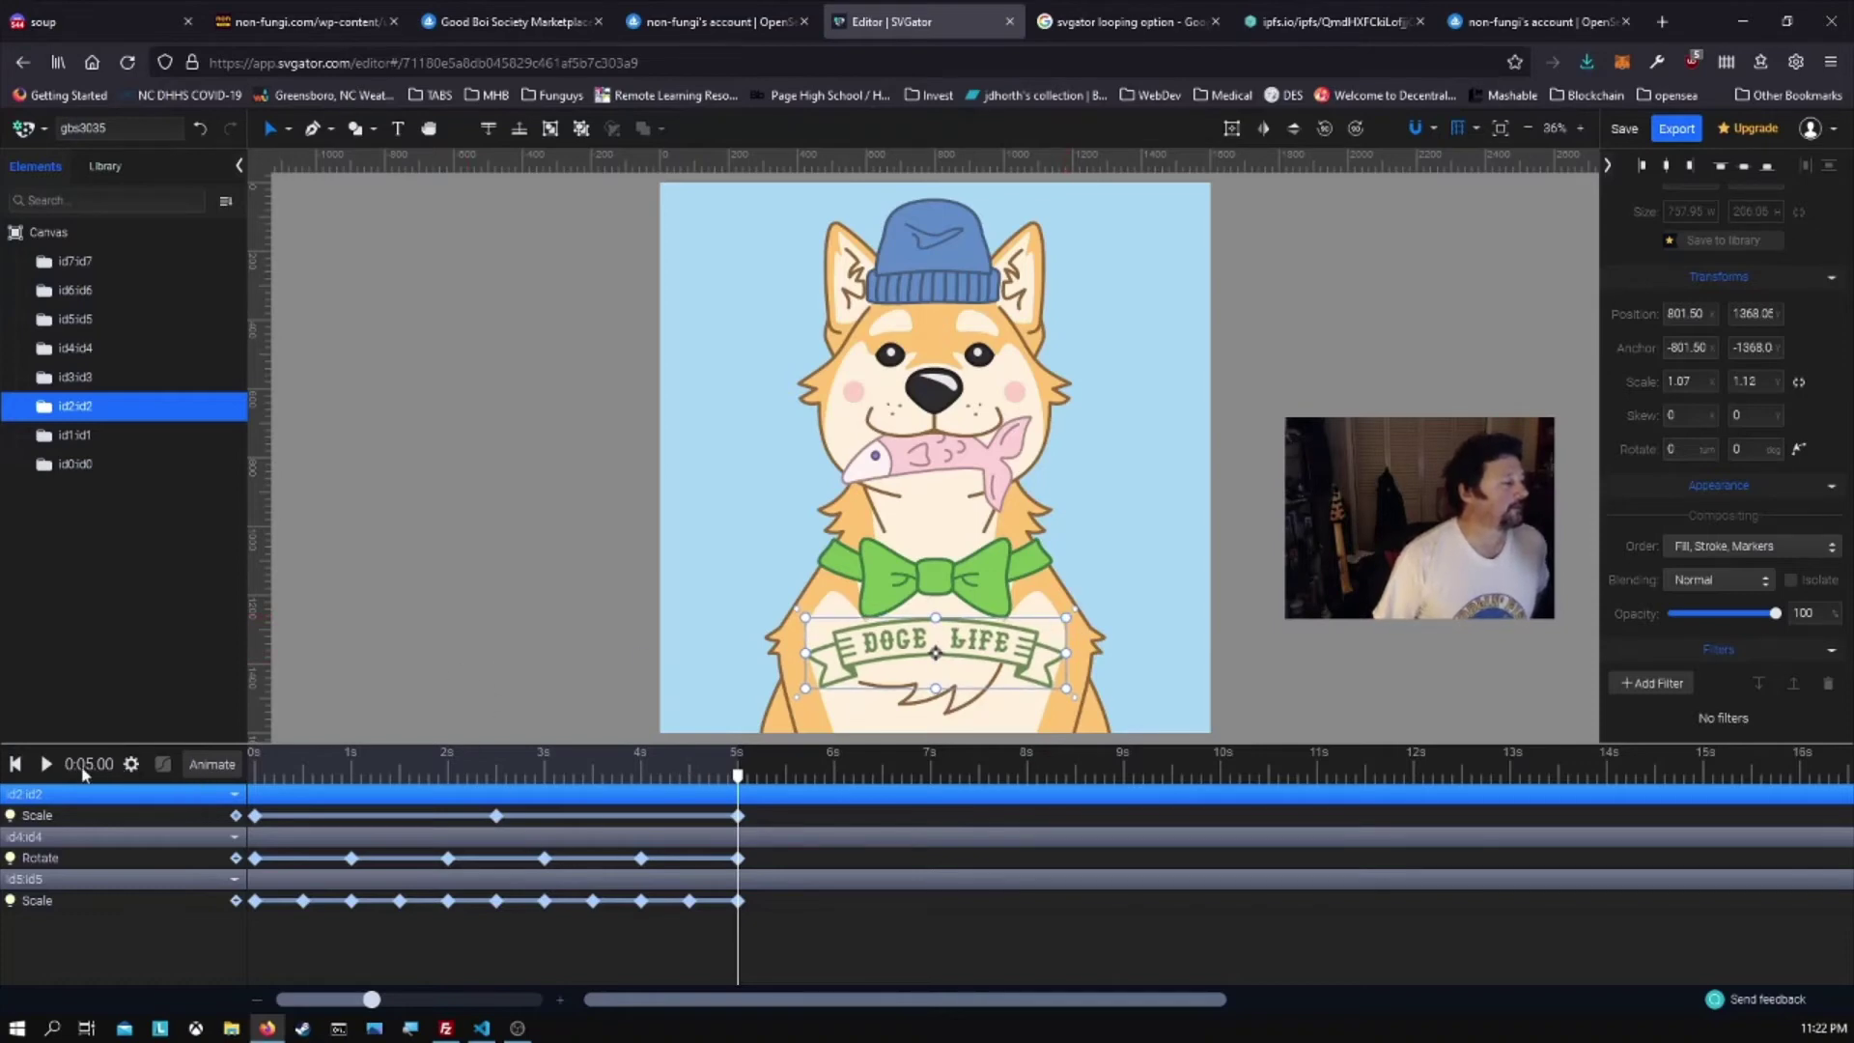
{"action": "left_click", "coordinate": [16, 765]}
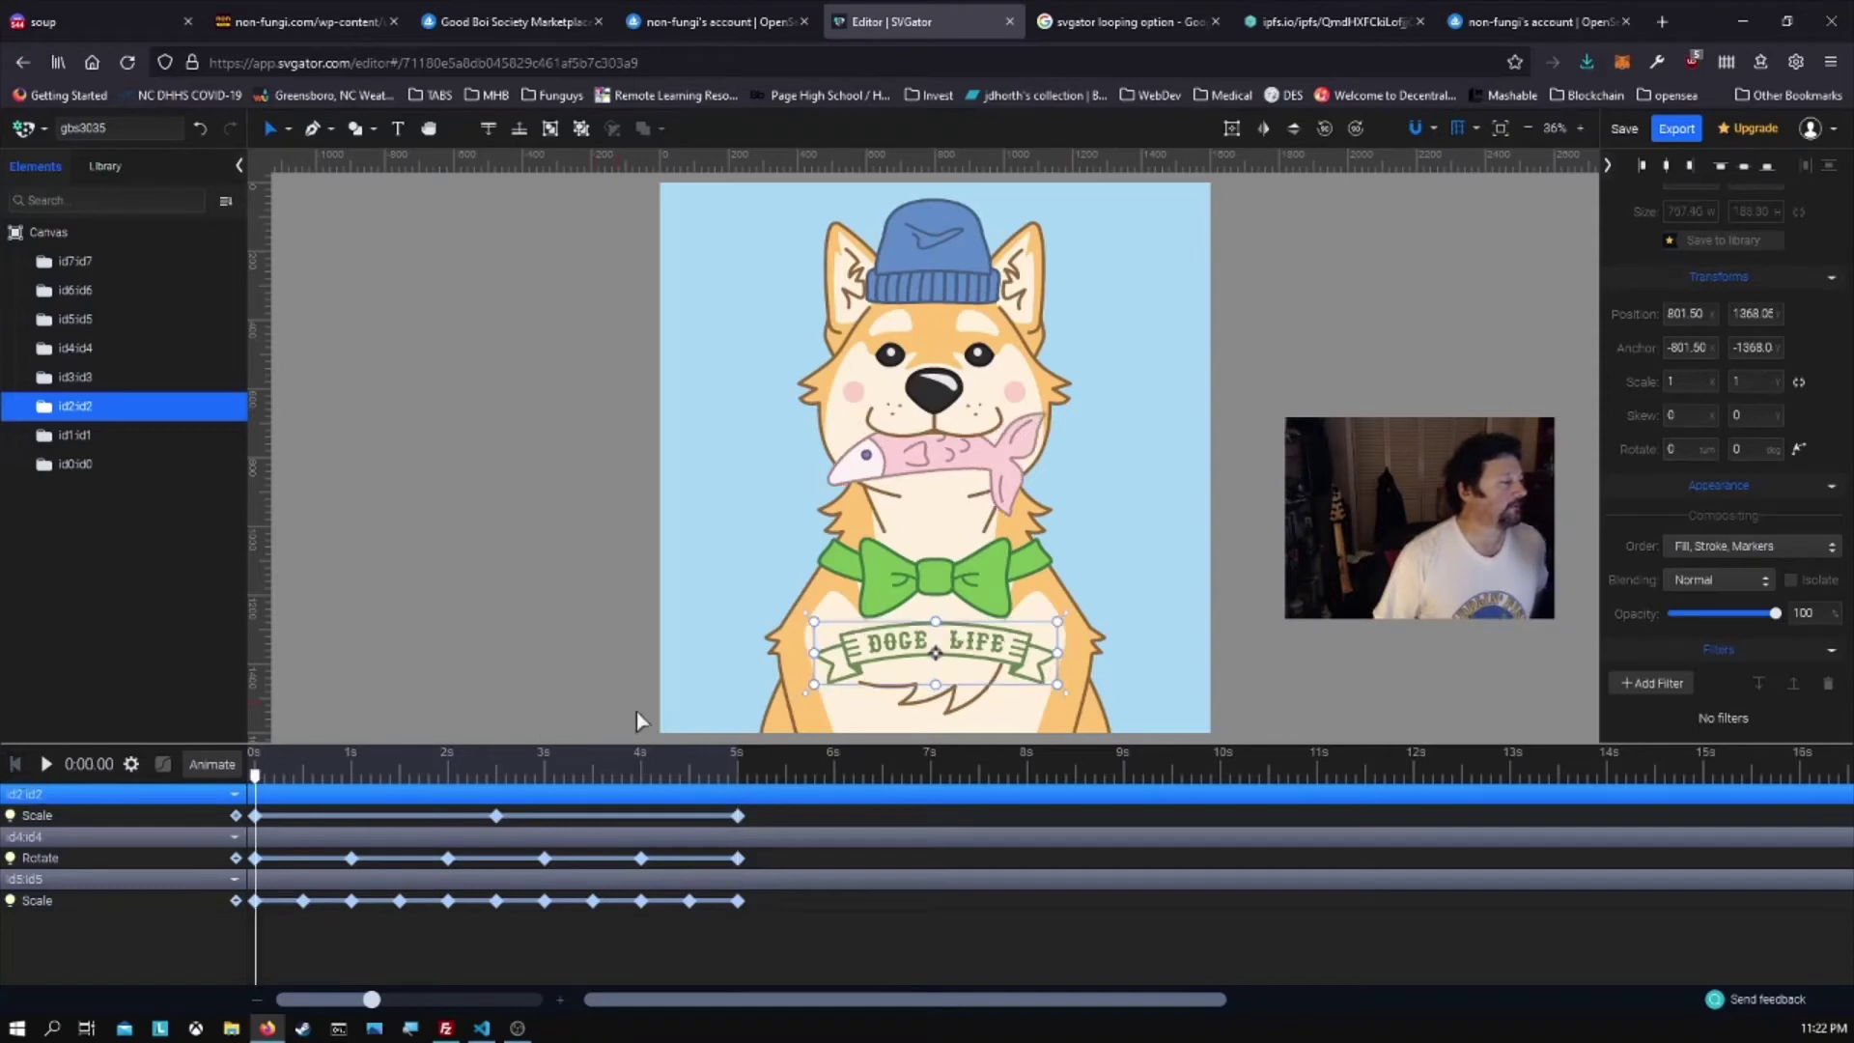
{"action": "left_click", "coordinate": [47, 766]}
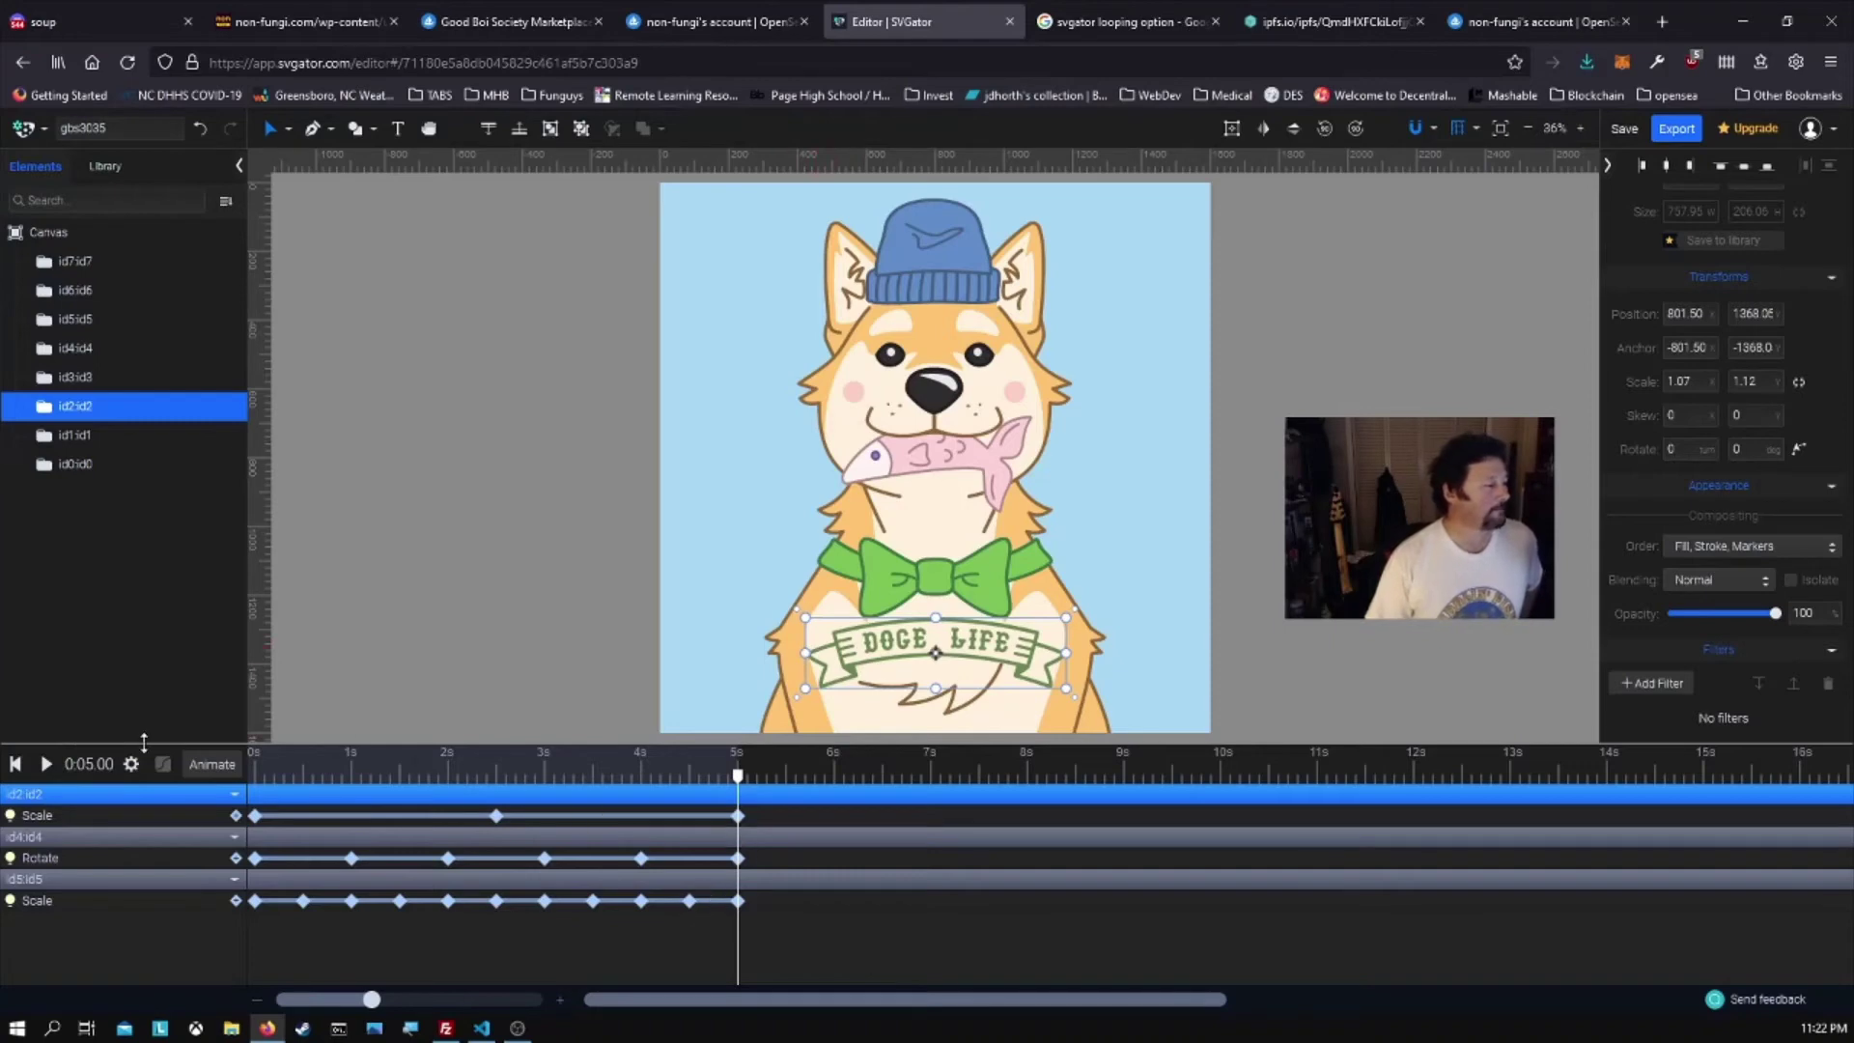
{"action": "left_click", "coordinate": [15, 765]}
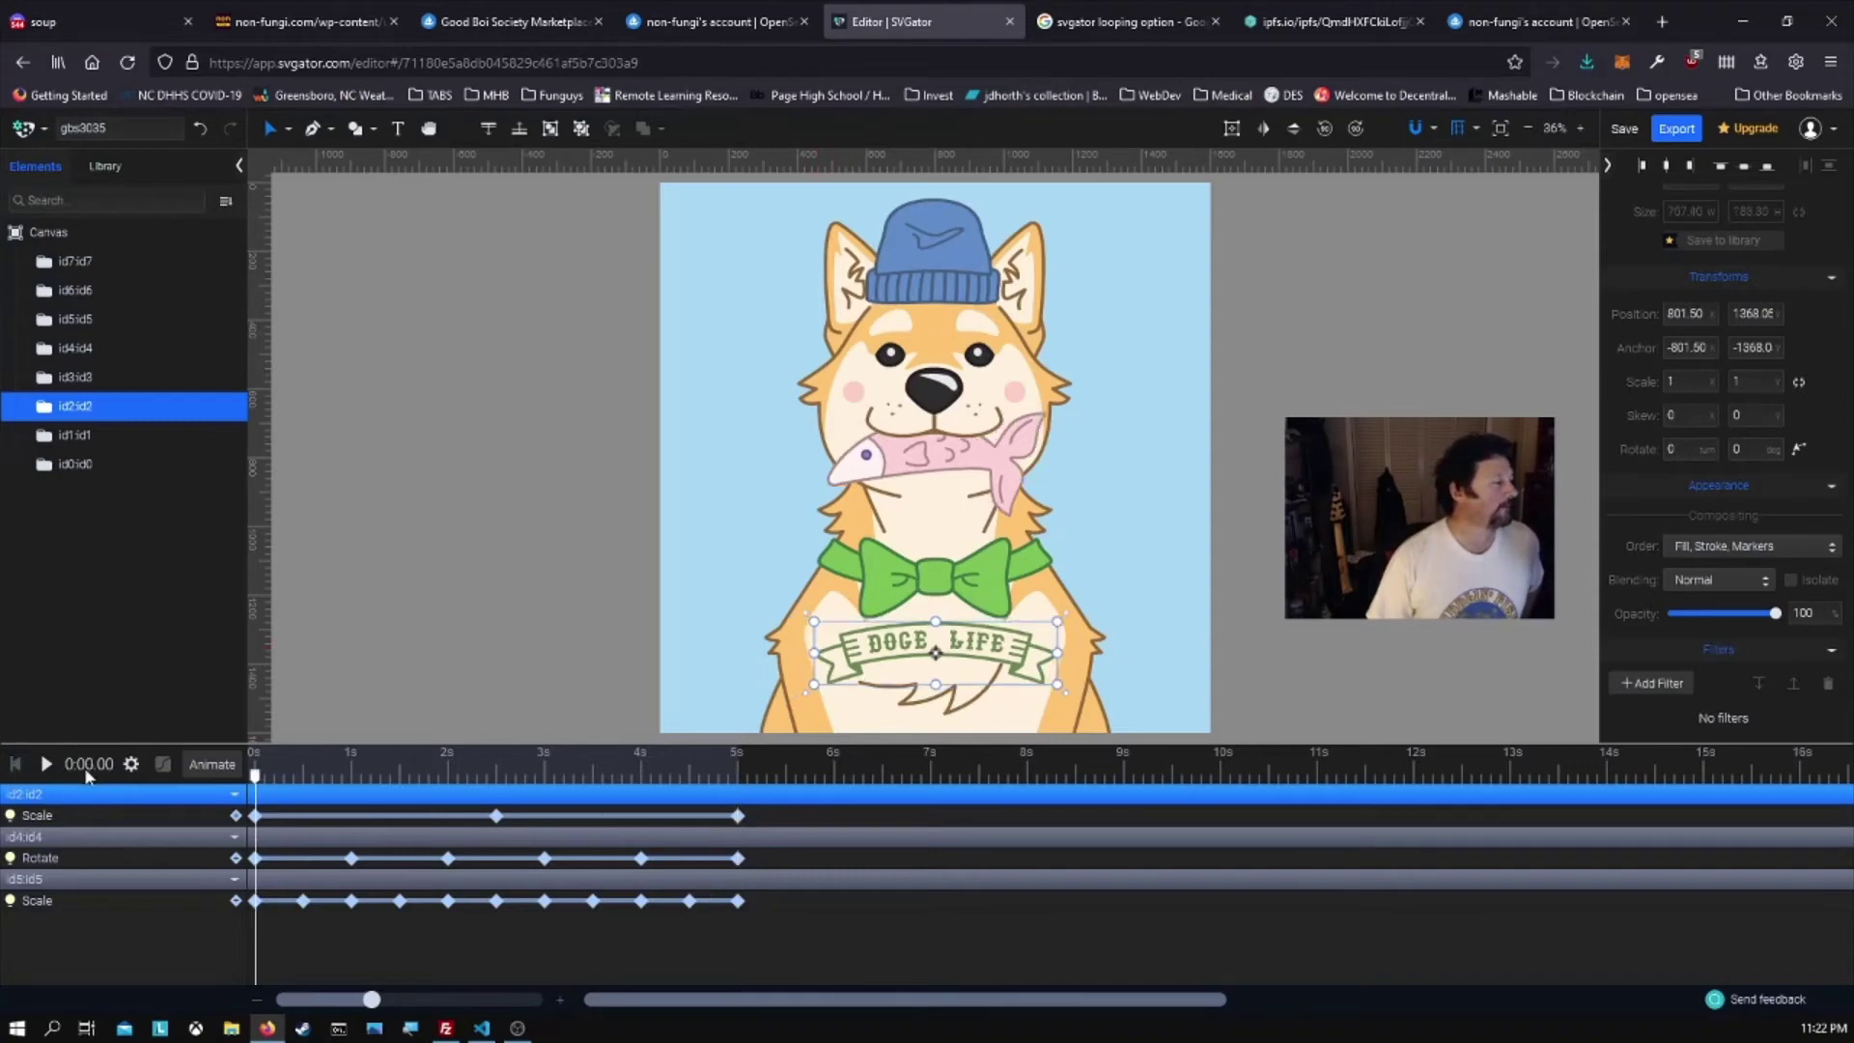
{"action": "left_click", "coordinate": [50, 767]}
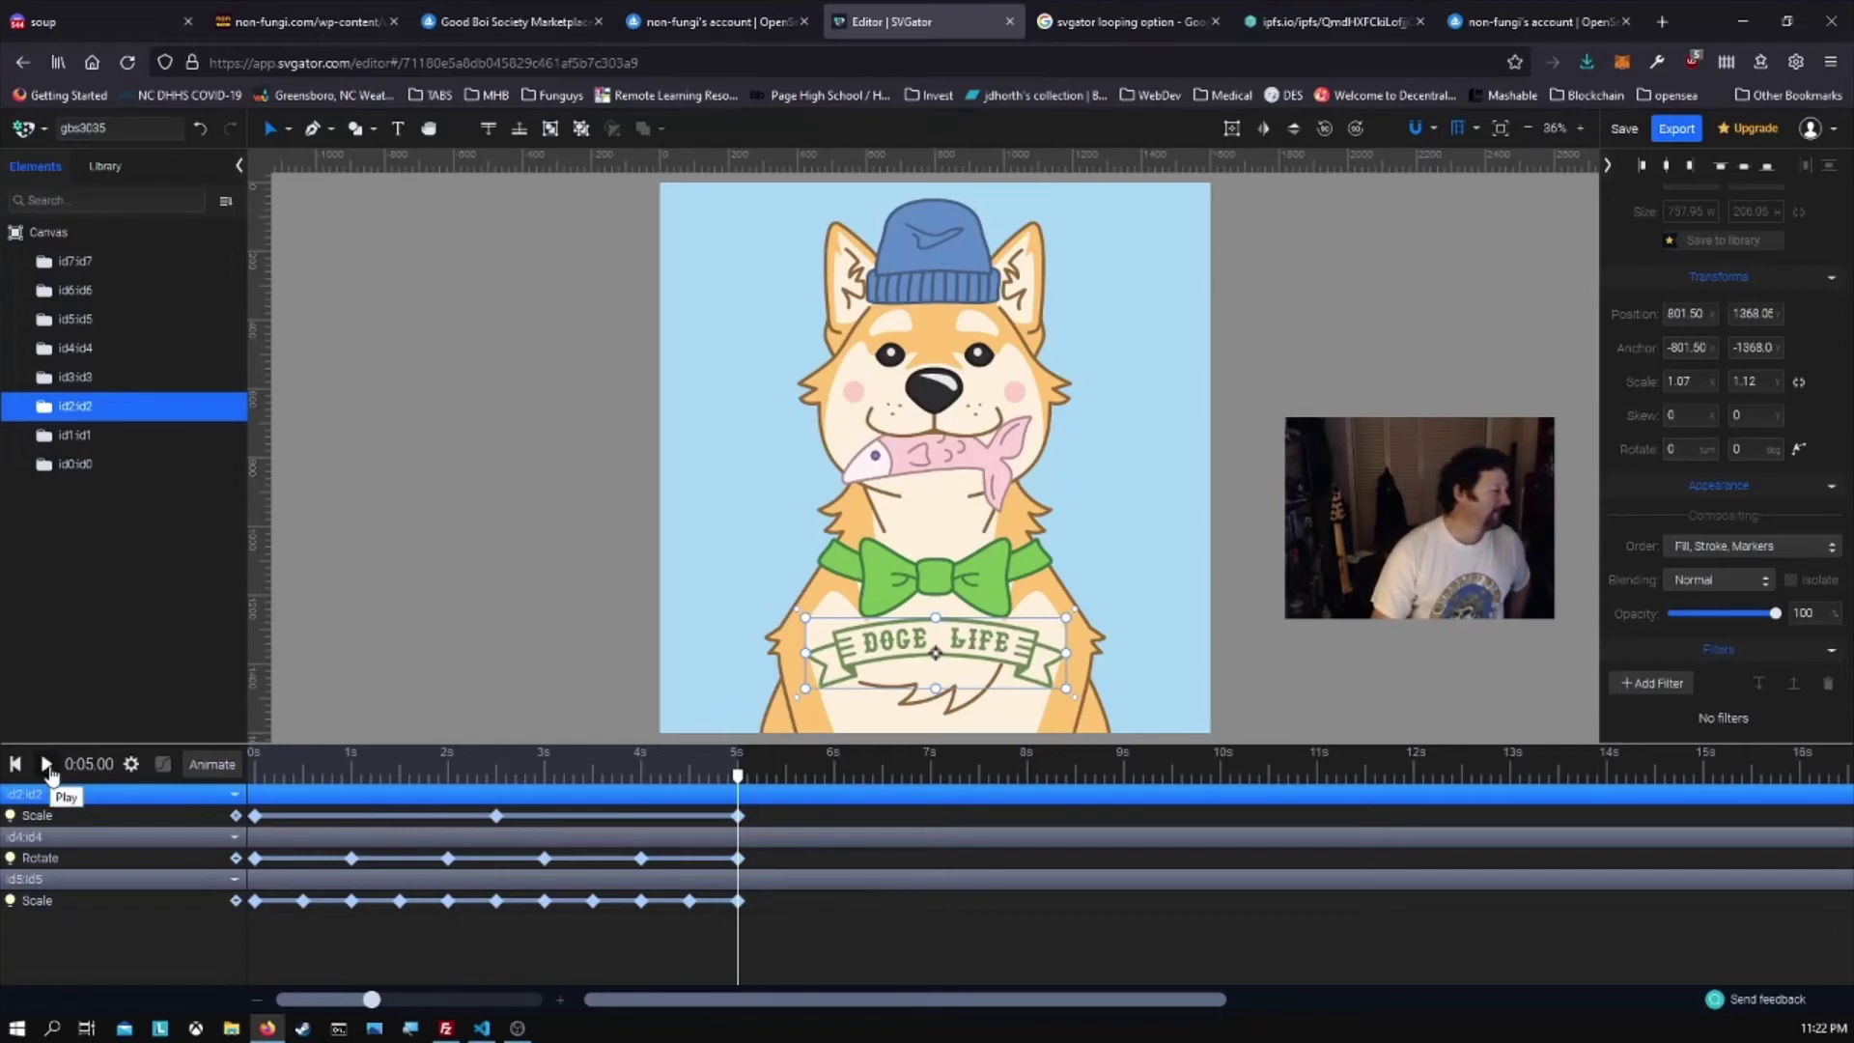
{"action": "left_click", "coordinate": [46, 766]}
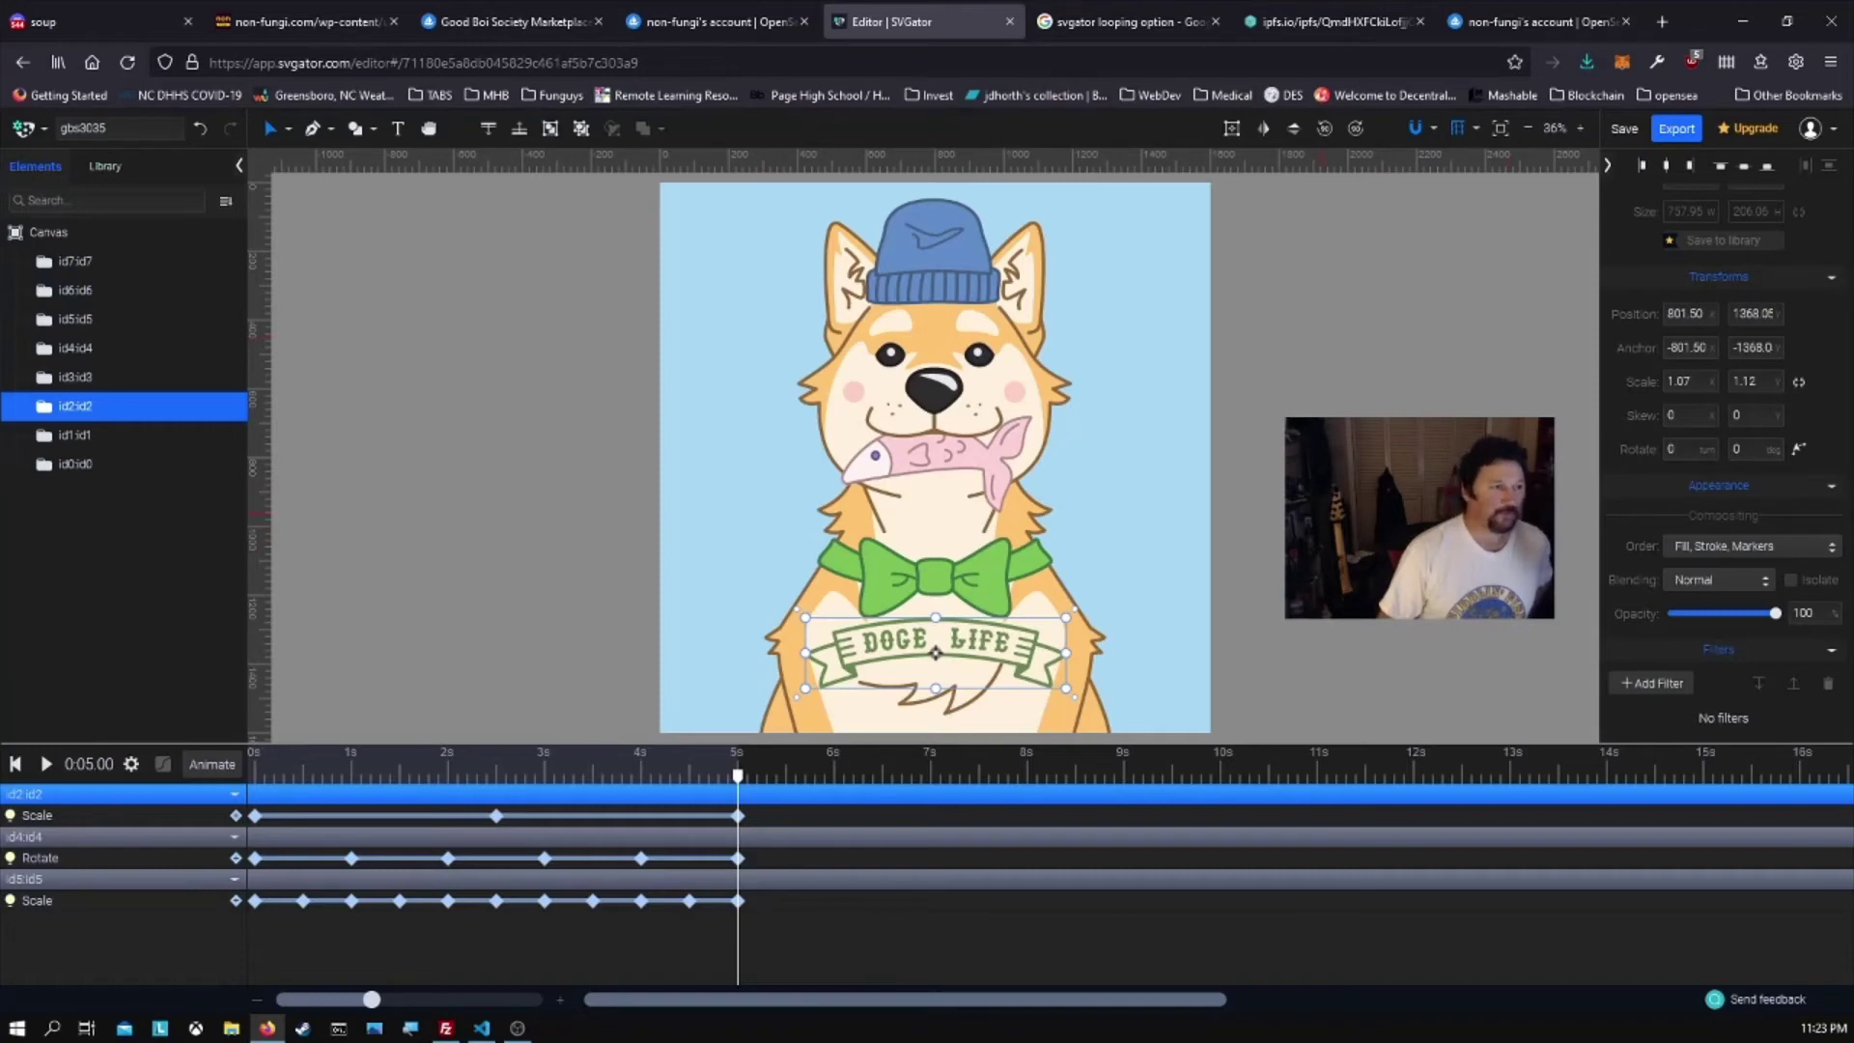
- Switch the animation iterations to Infinite and rewind to the start
{"action": "left_click", "coordinate": [131, 764]}
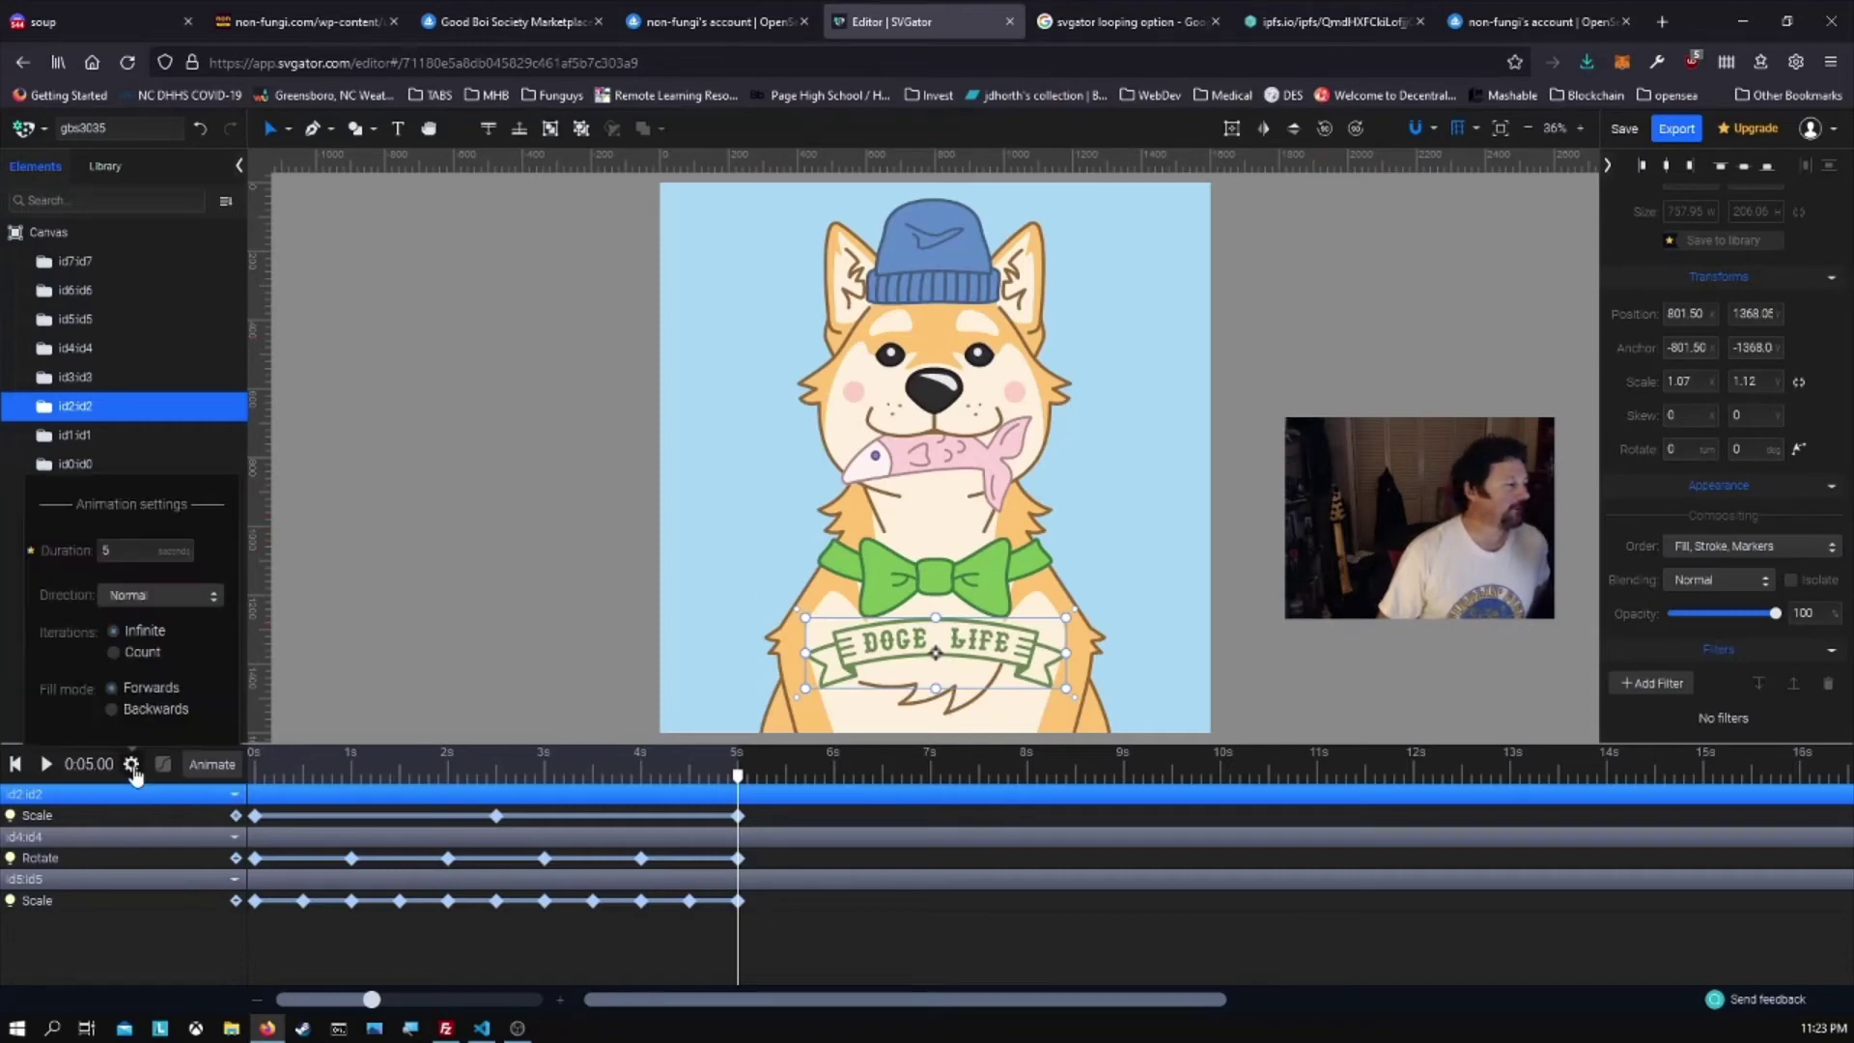
{"action": "left_click", "coordinate": [113, 631]}
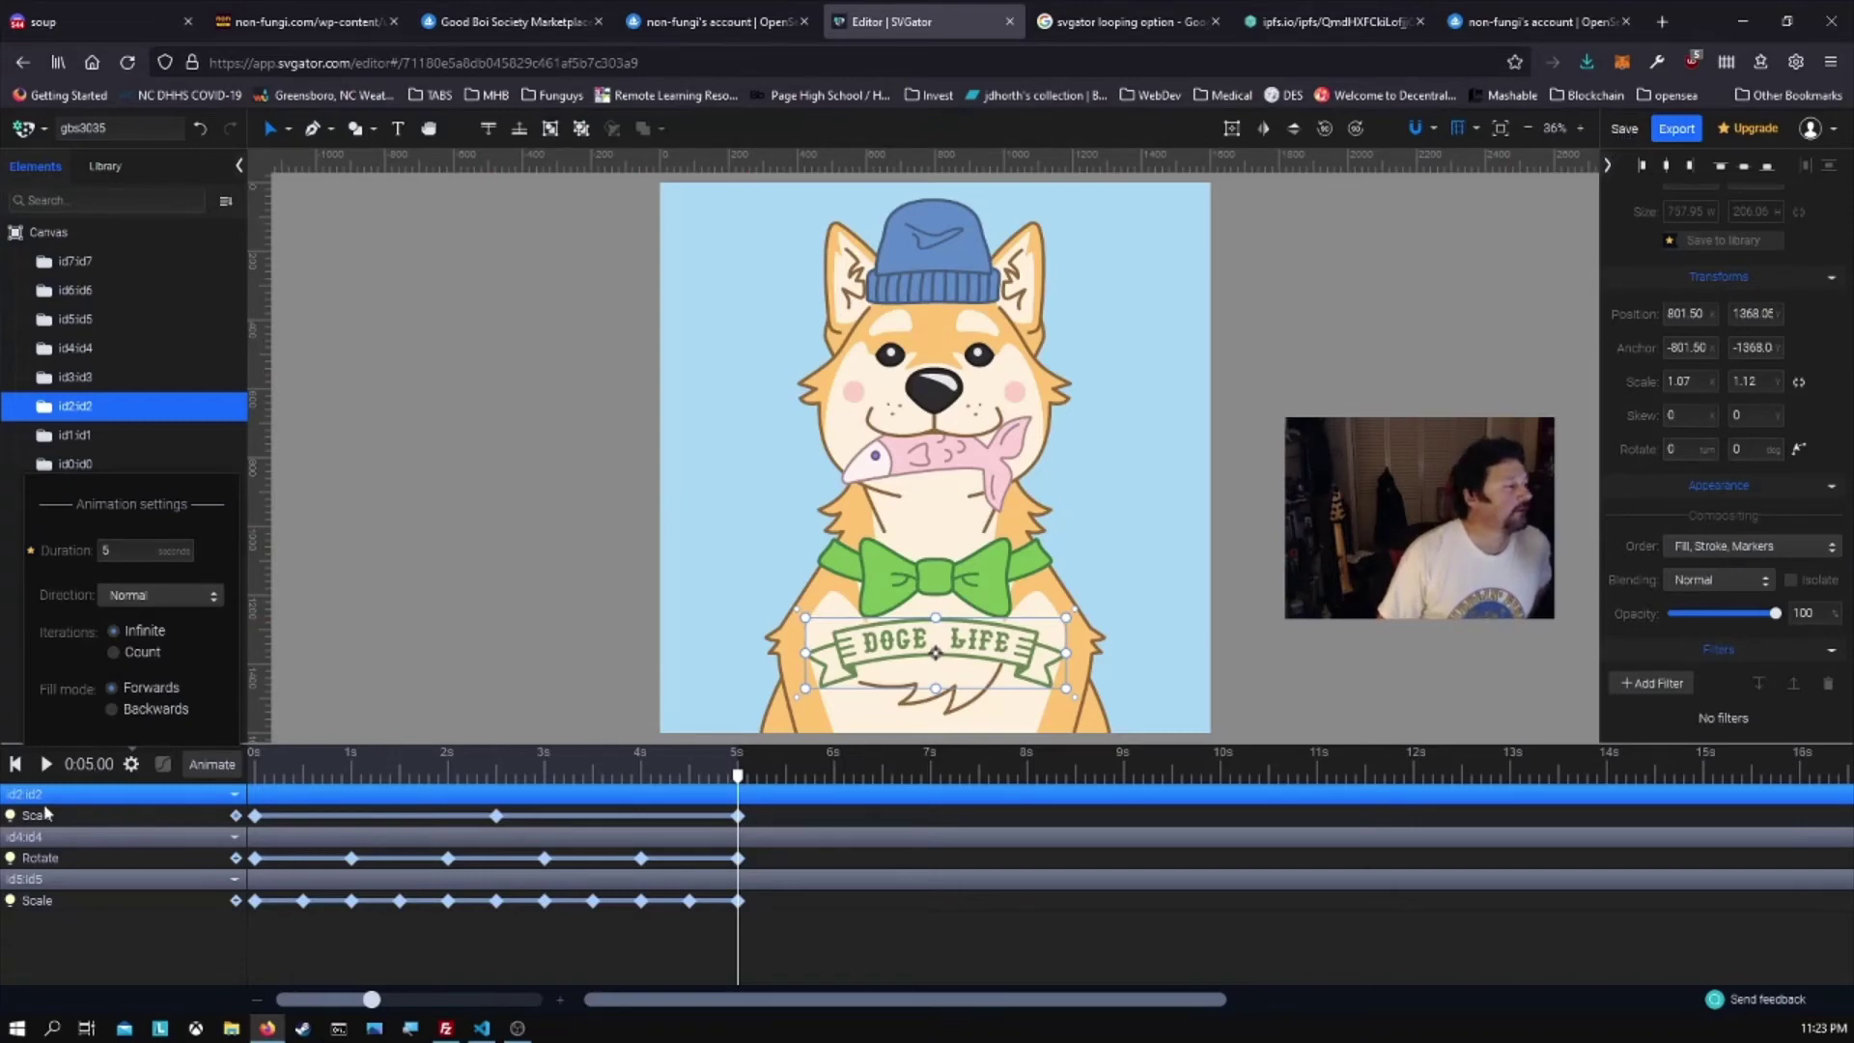
{"action": "left_click", "coordinate": [17, 768]}
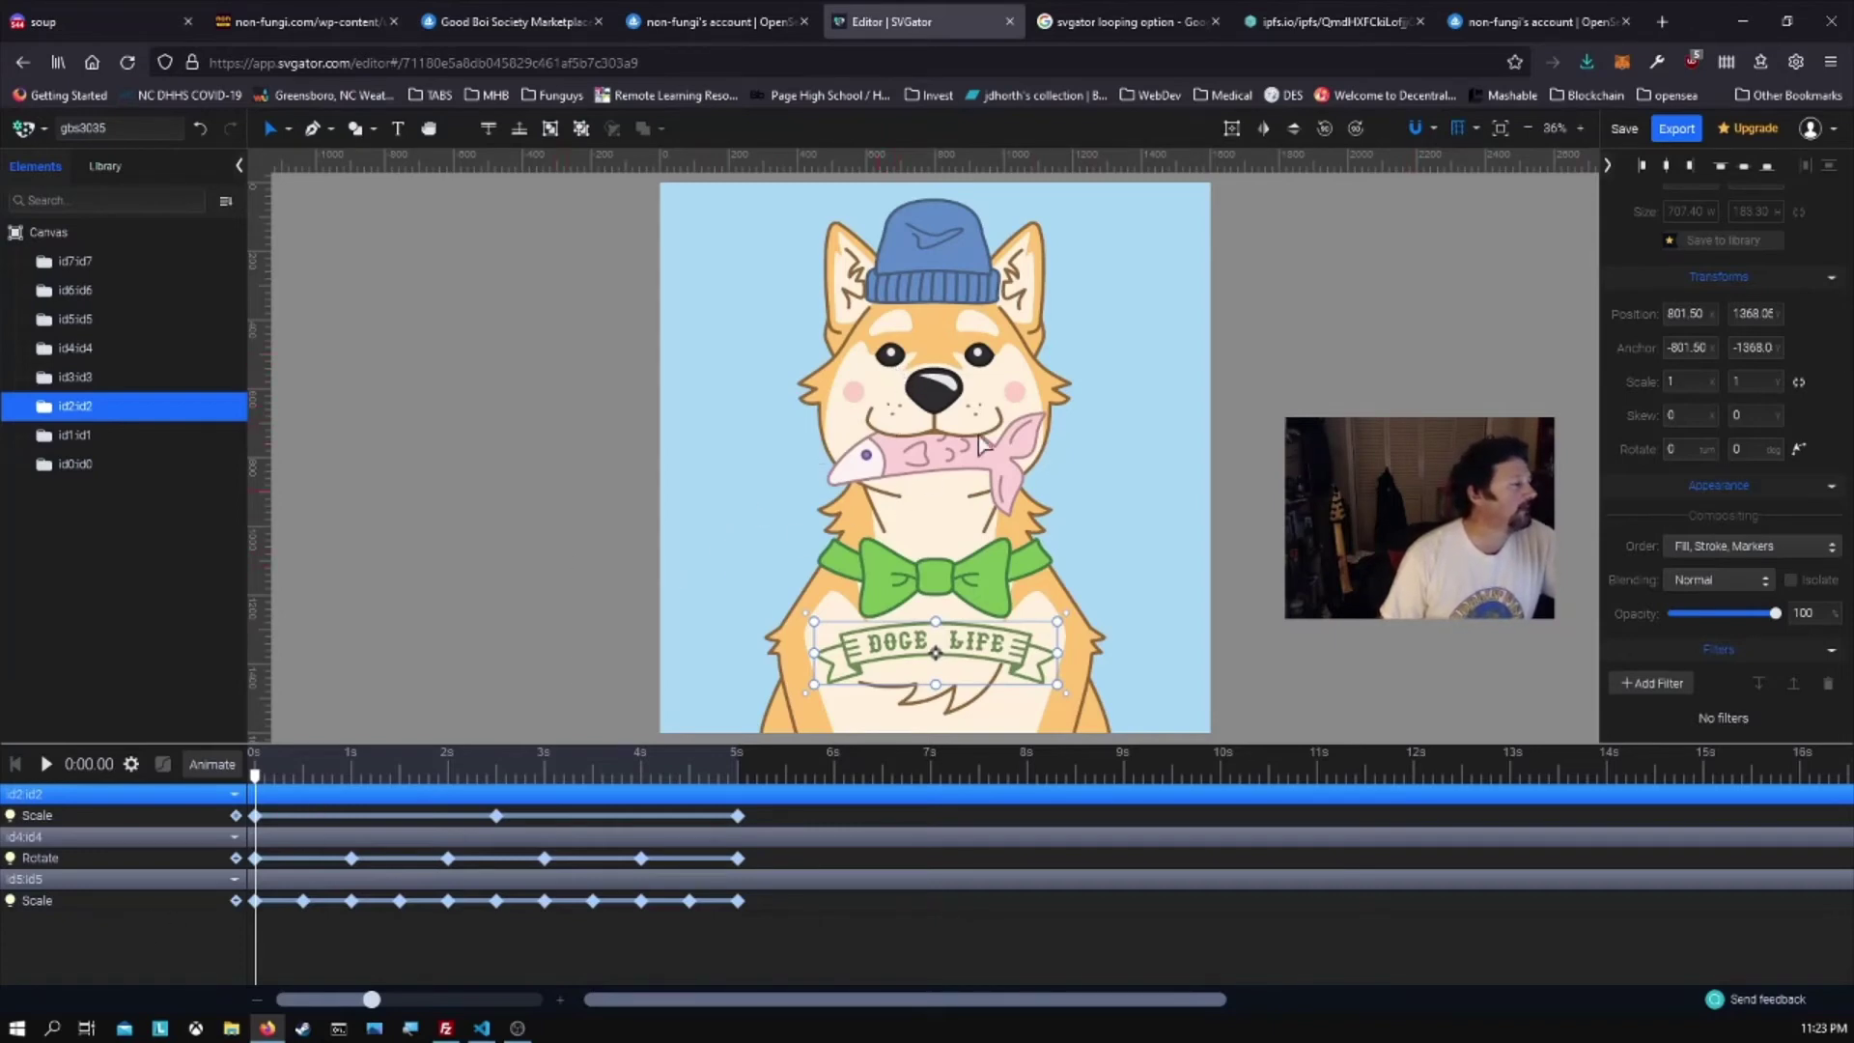
- Select the nose, mouth, DOGE LIFE banner, dog and background groups in turn to identify them
{"action": "left_click", "coordinate": [81, 261]}
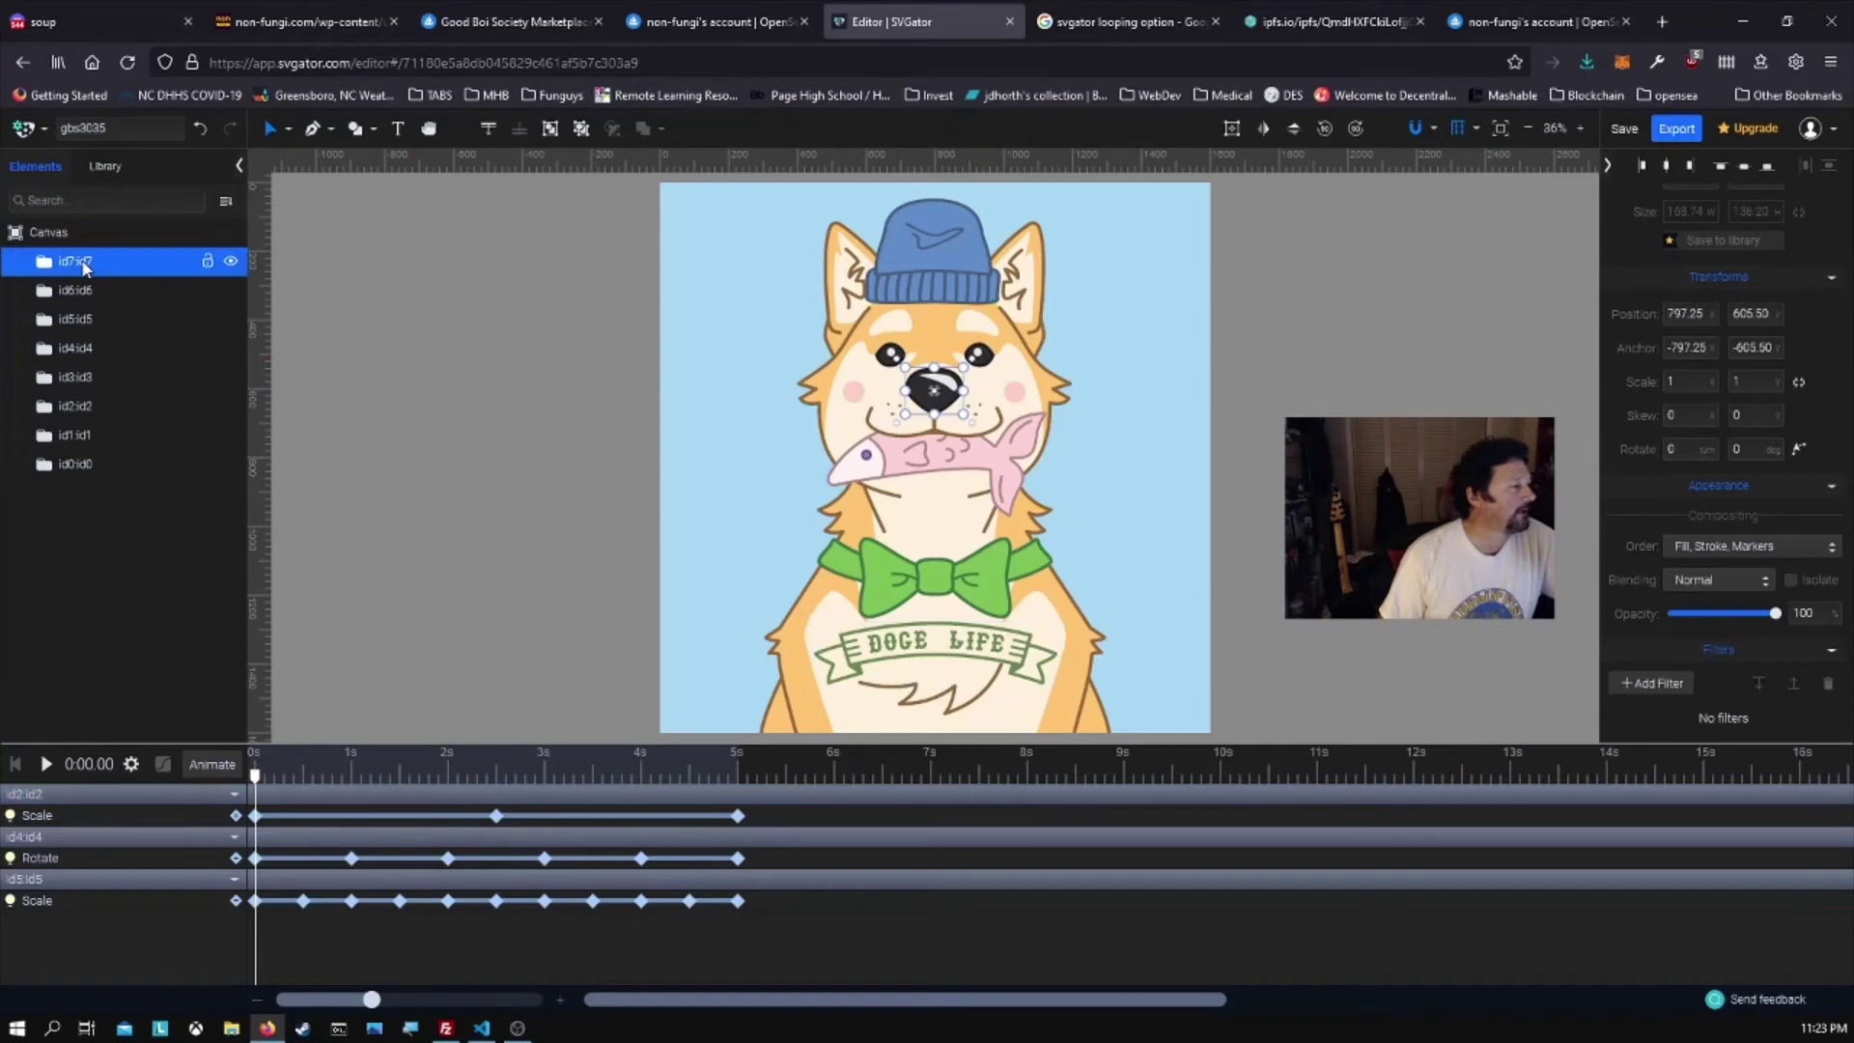
{"action": "left_click", "coordinate": [87, 299]}
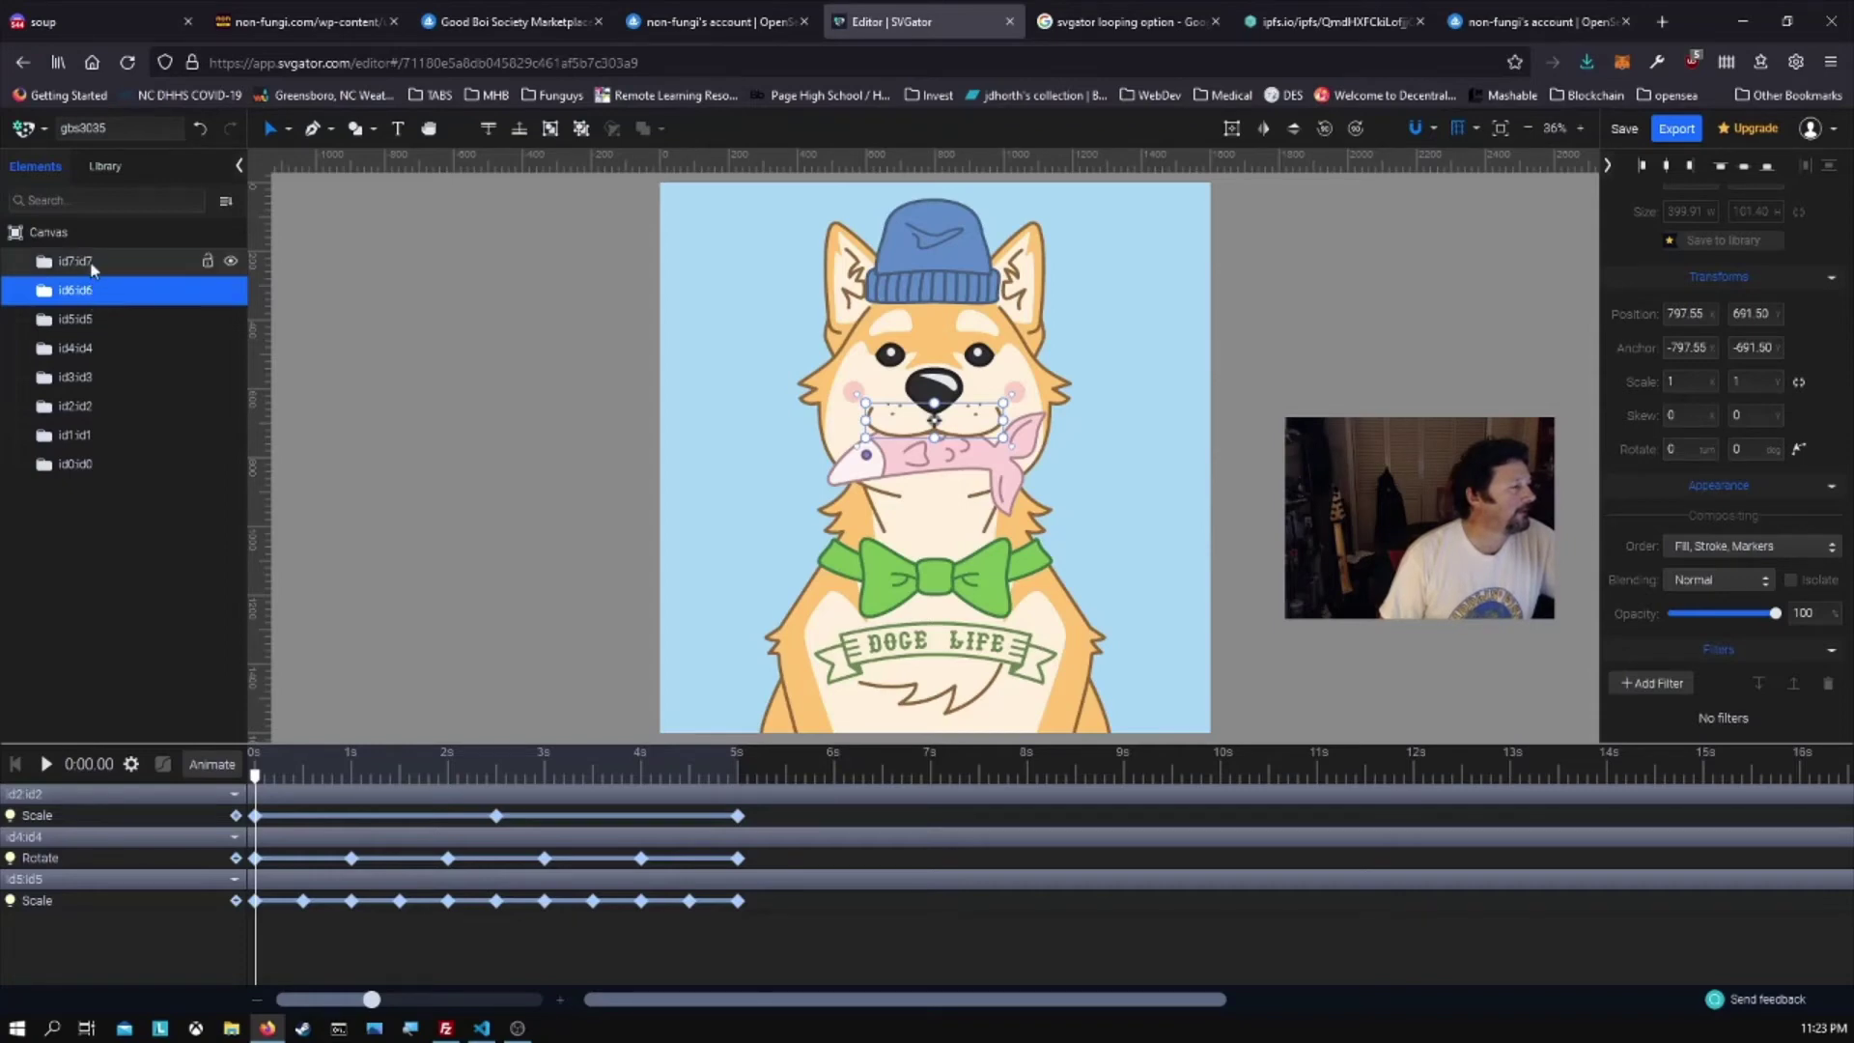
{"action": "left_click", "coordinate": [93, 266]}
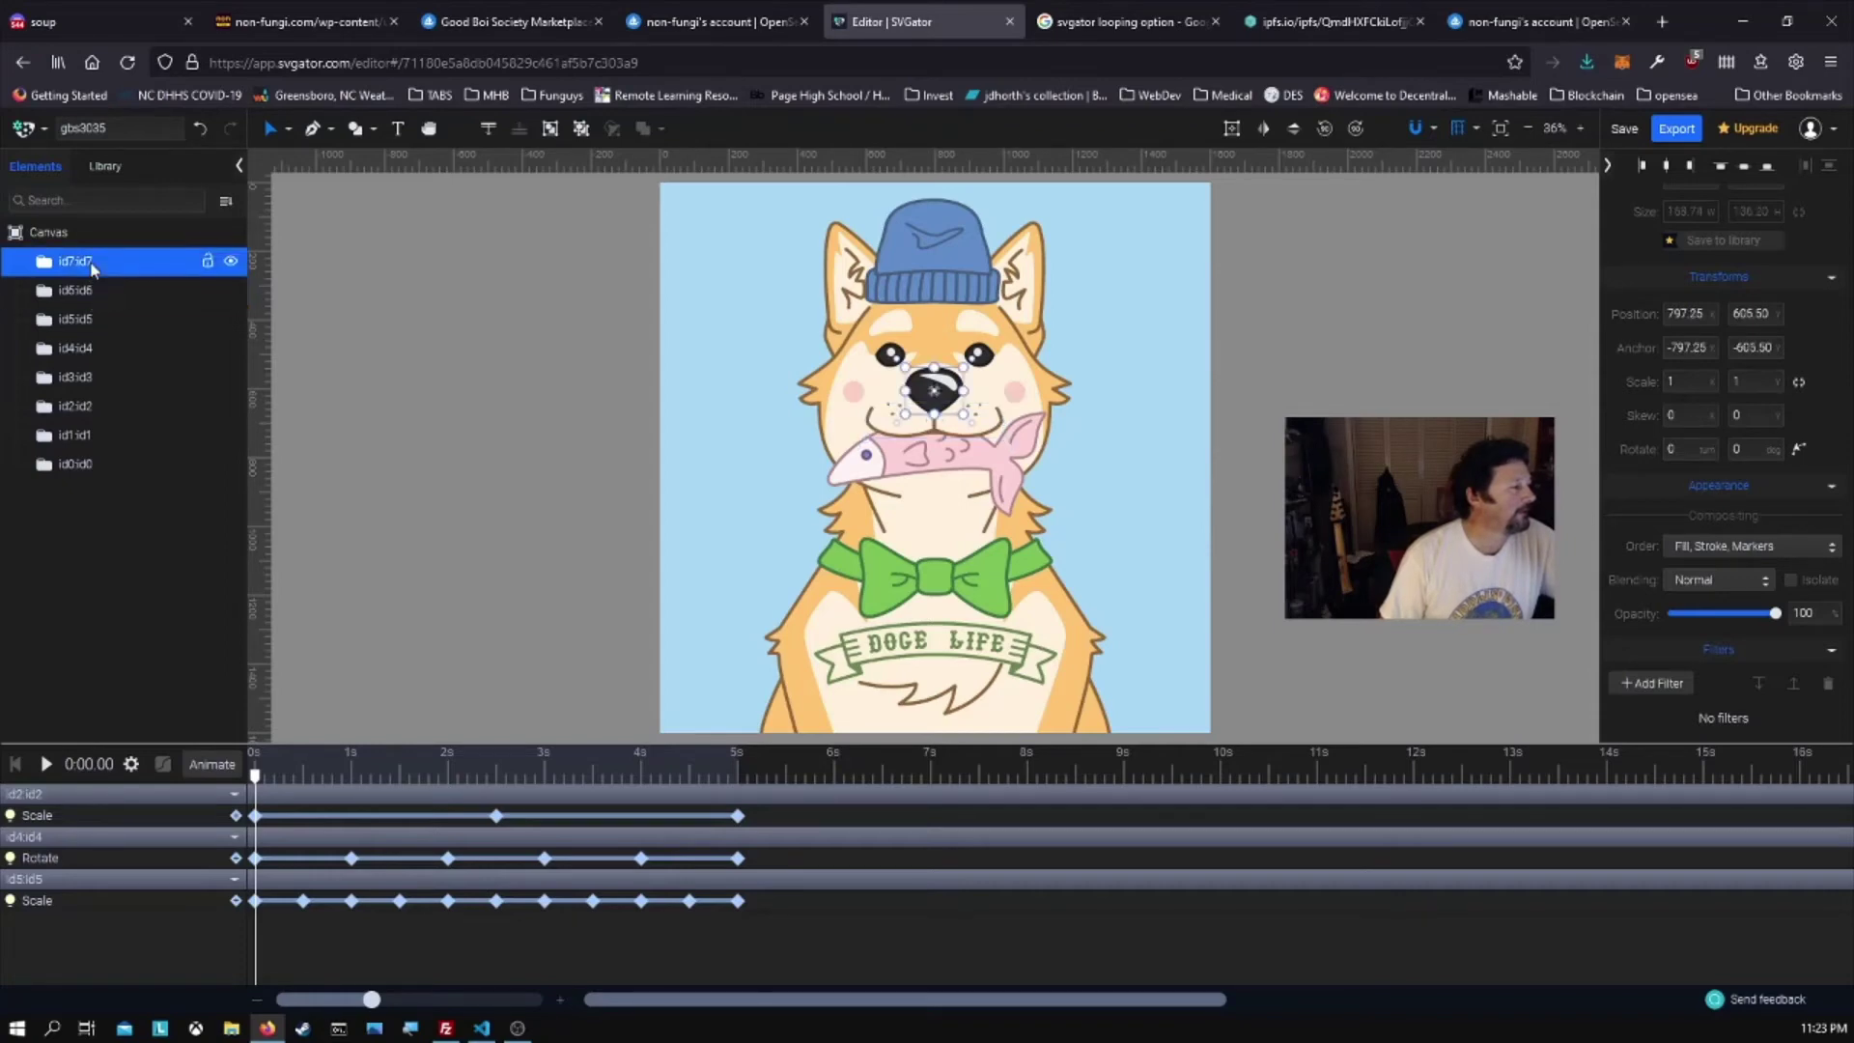
{"action": "left_click", "coordinate": [82, 405]}
{"action": "left_click", "coordinate": [89, 436]}
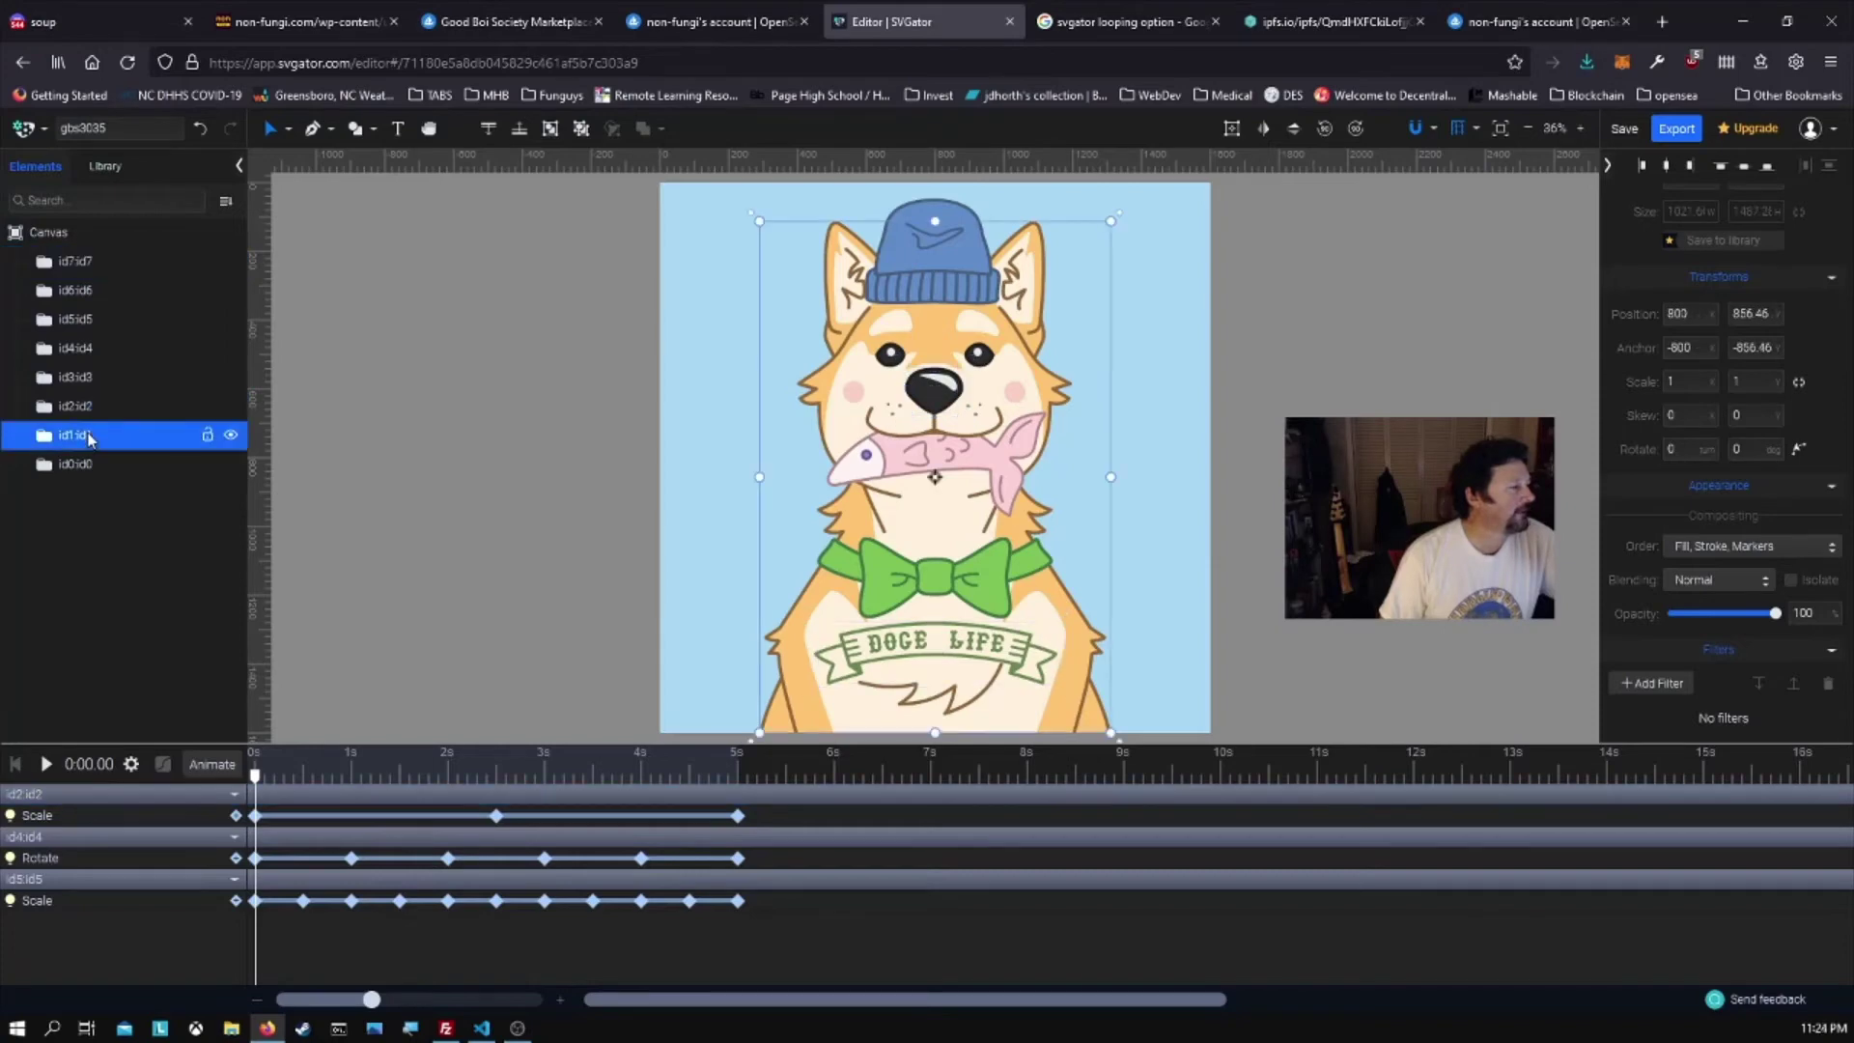
{"action": "left_click", "coordinate": [97, 463]}
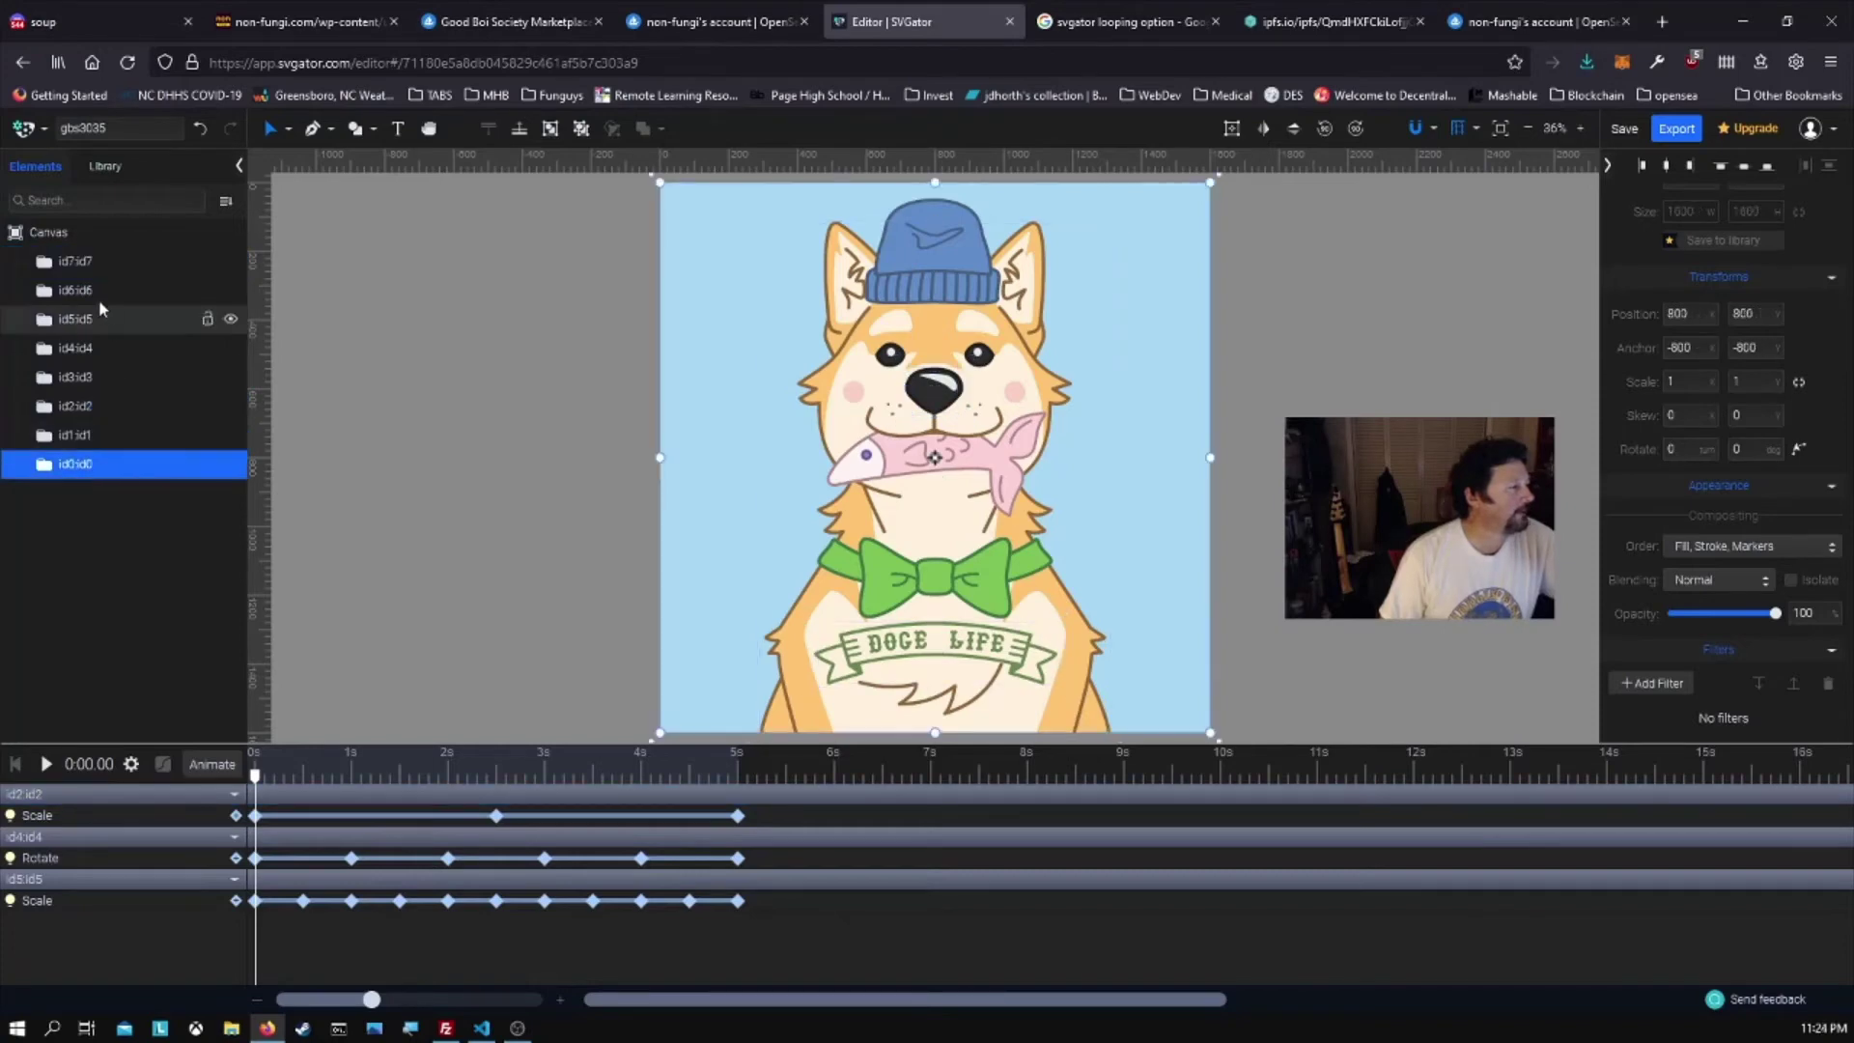
{"action": "left_click", "coordinate": [77, 263]}
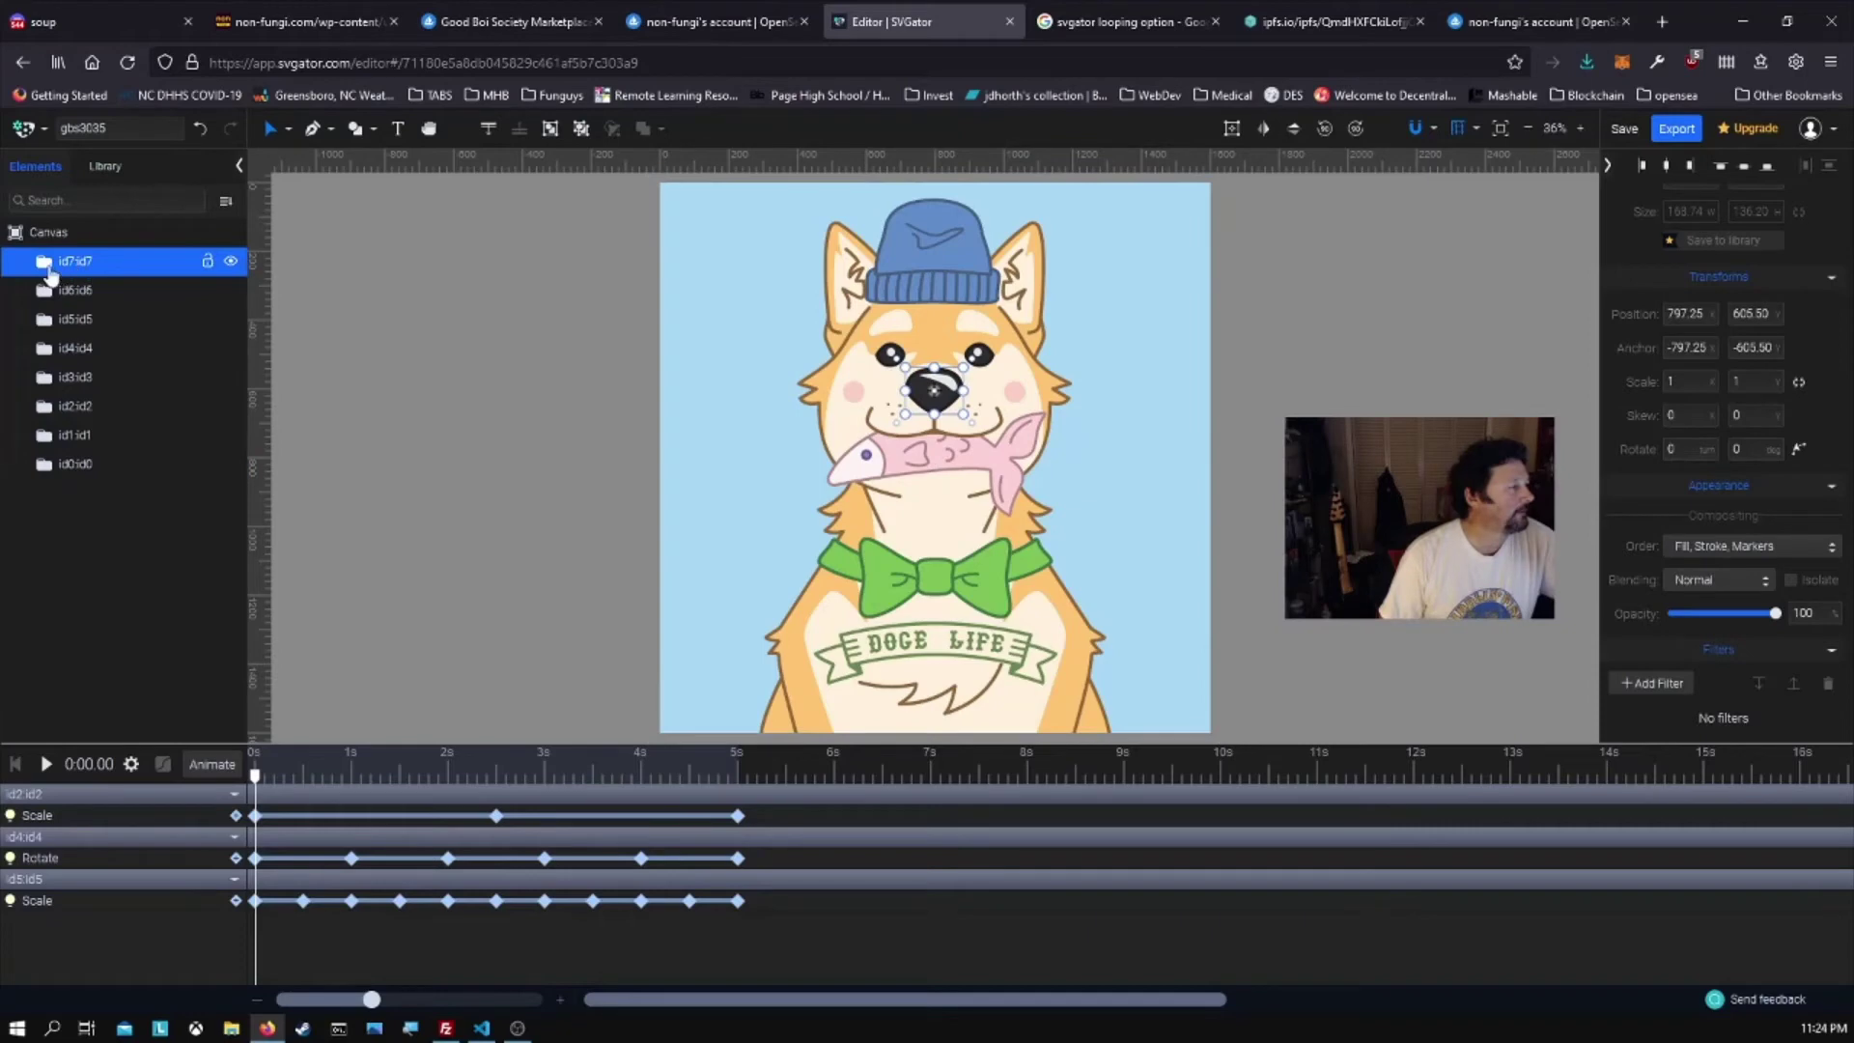
- Expand the Nose group down to the paths that make it up
{"action": "left_click", "coordinate": [46, 264]}
{"action": "left_click", "coordinate": [59, 291]}
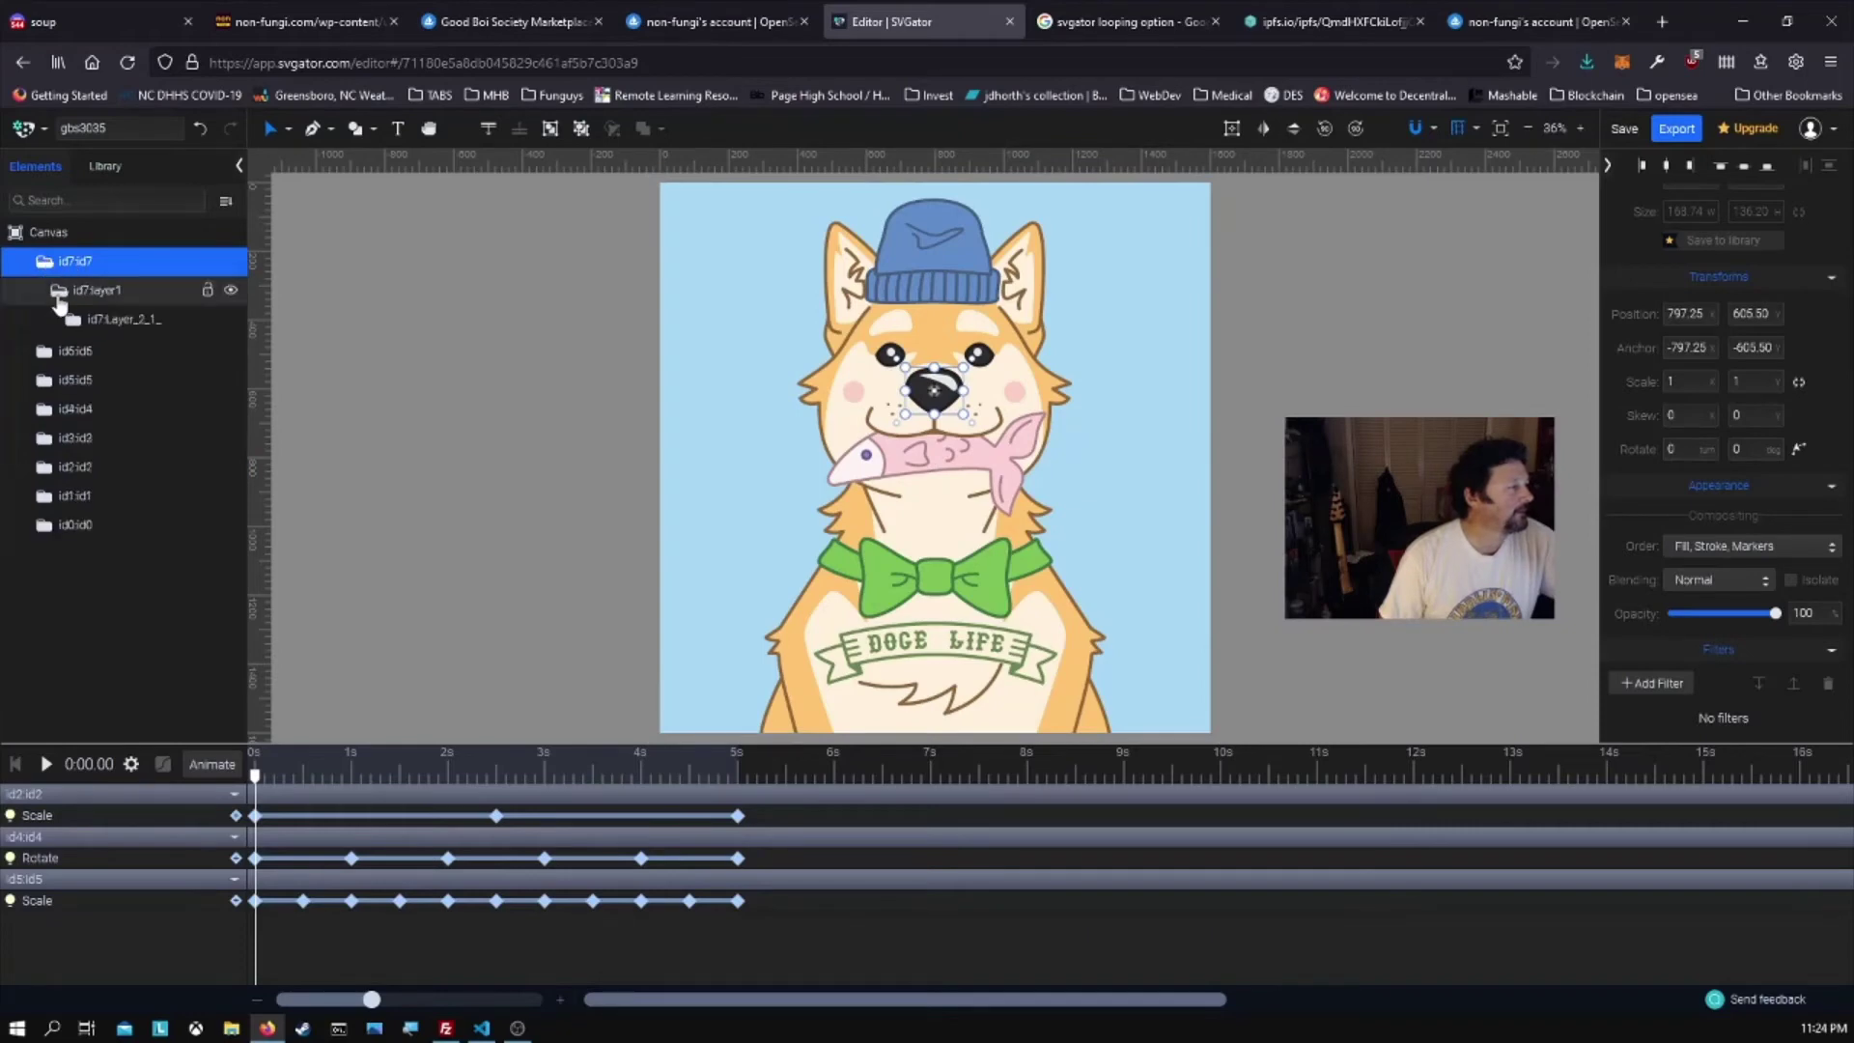
{"action": "left_click", "coordinate": [73, 320]}
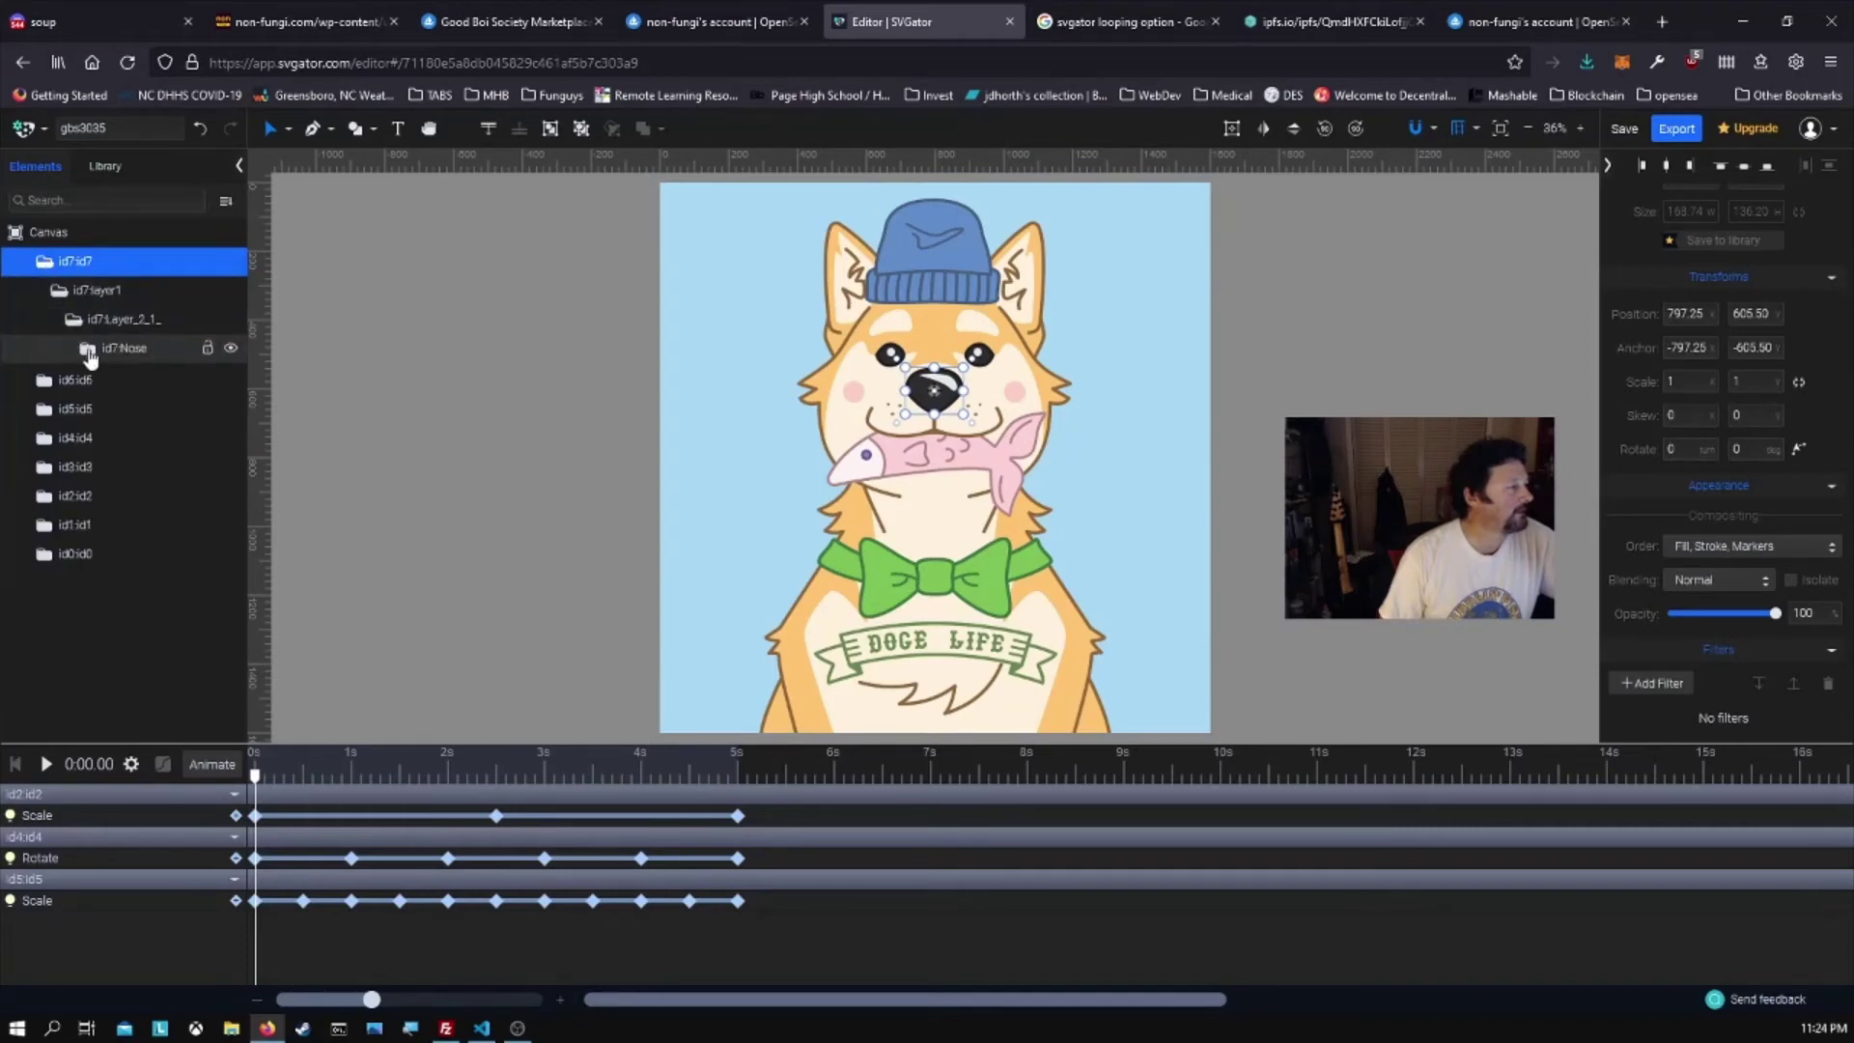
{"action": "left_click", "coordinate": [87, 349]}
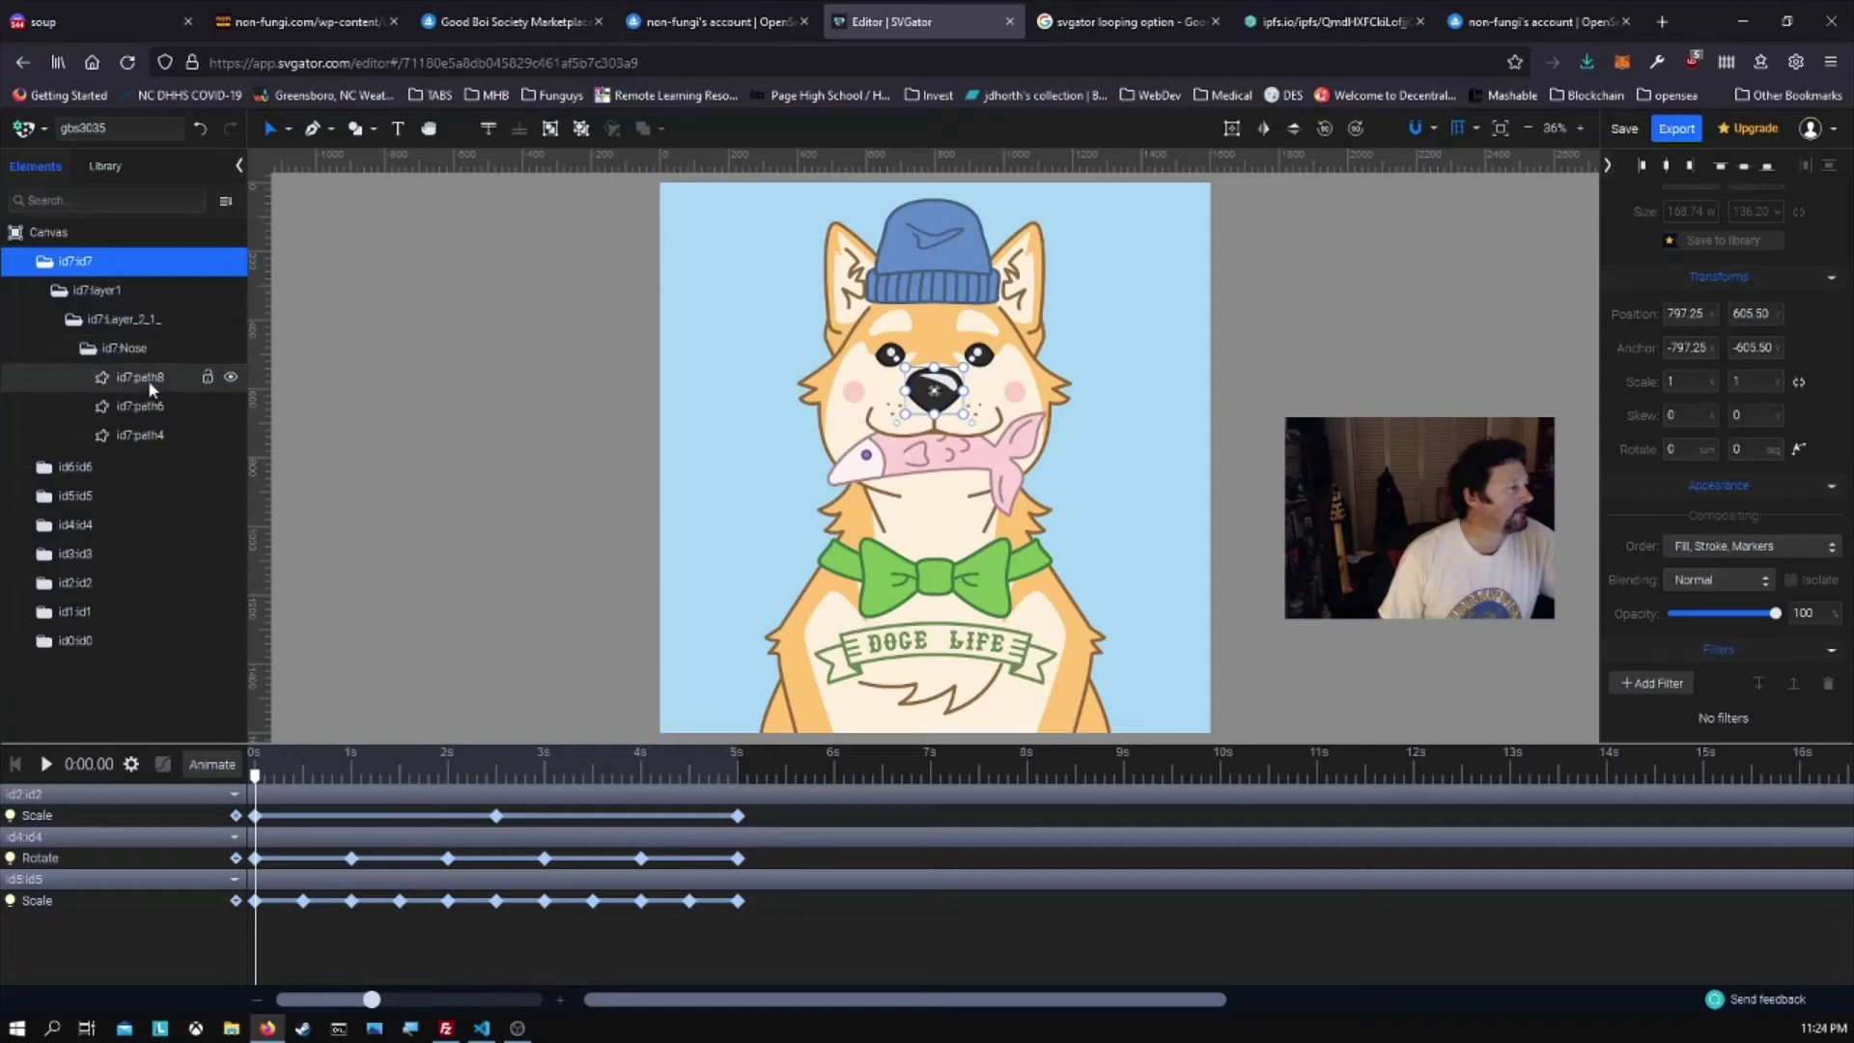
- Expand the id6 mouth group and inspect its small dot paths and Mouth group
{"action": "left_click", "coordinate": [68, 469]}
{"action": "left_click", "coordinate": [43, 471]}
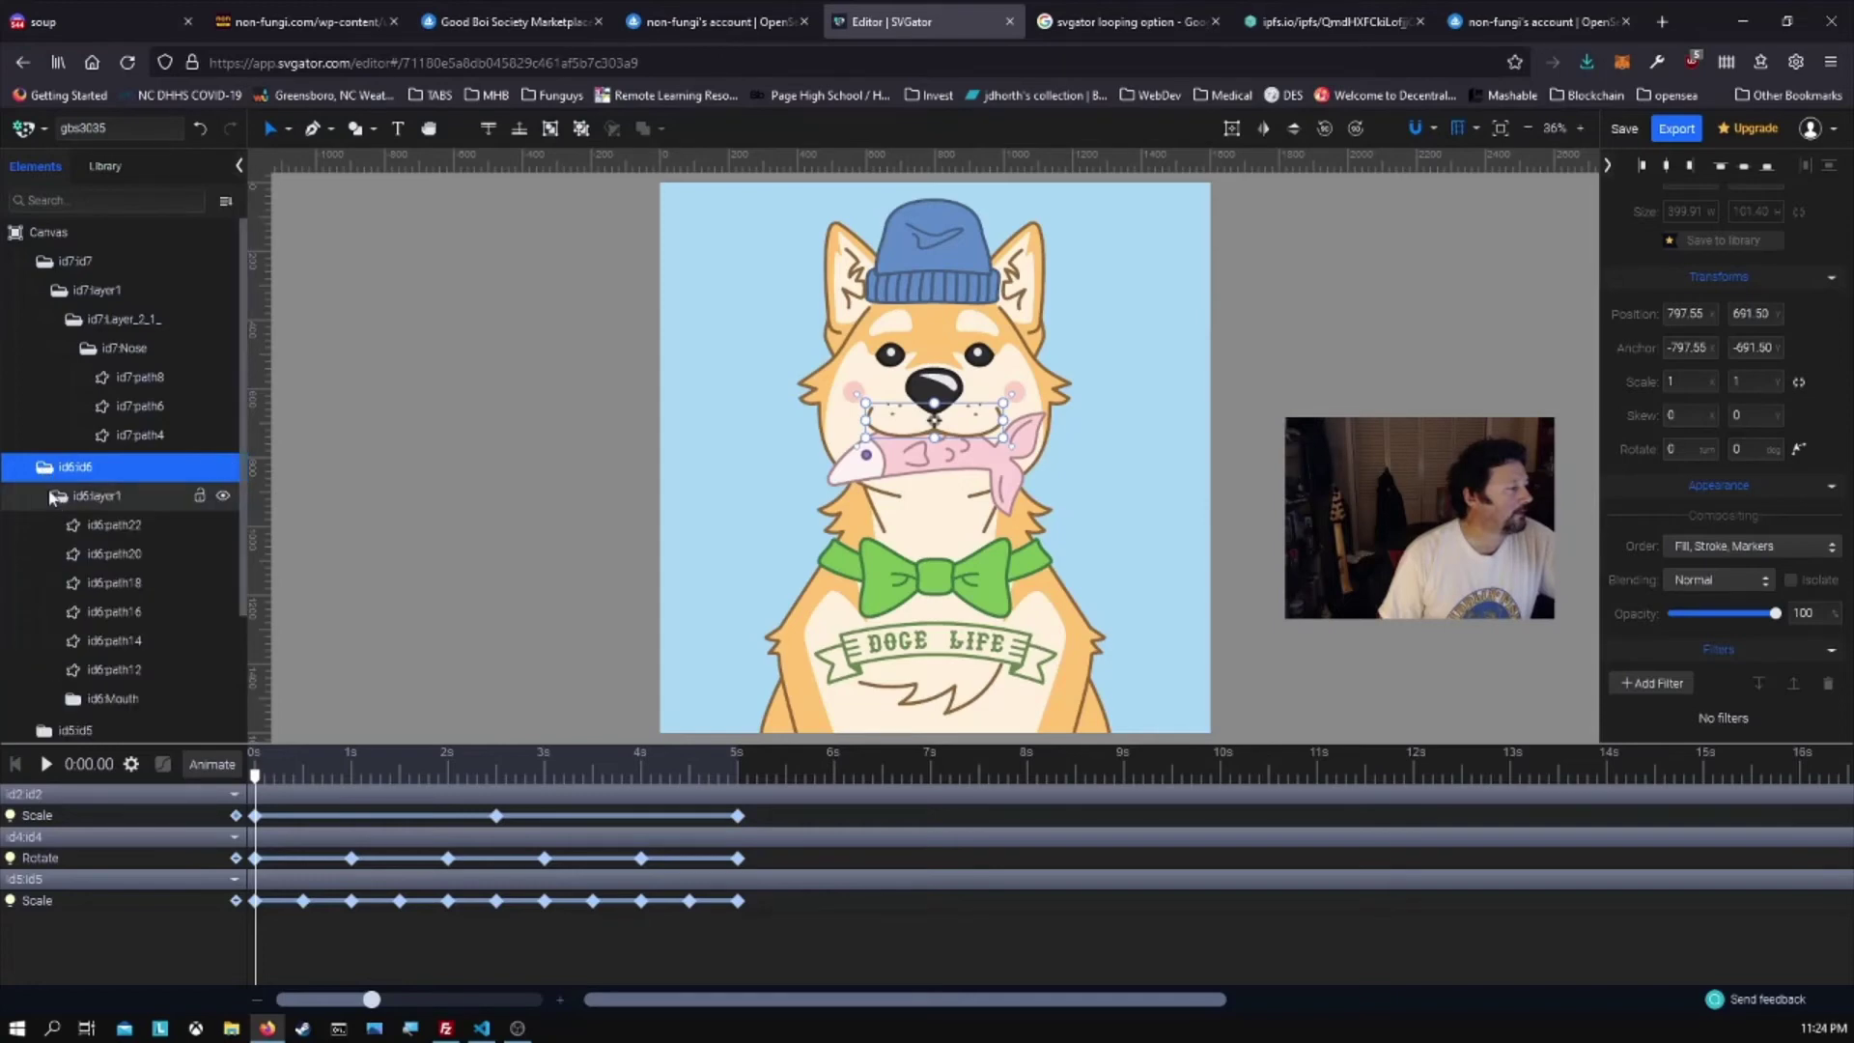
{"action": "left_click", "coordinate": [58, 496]}
{"action": "left_click", "coordinate": [113, 556]}
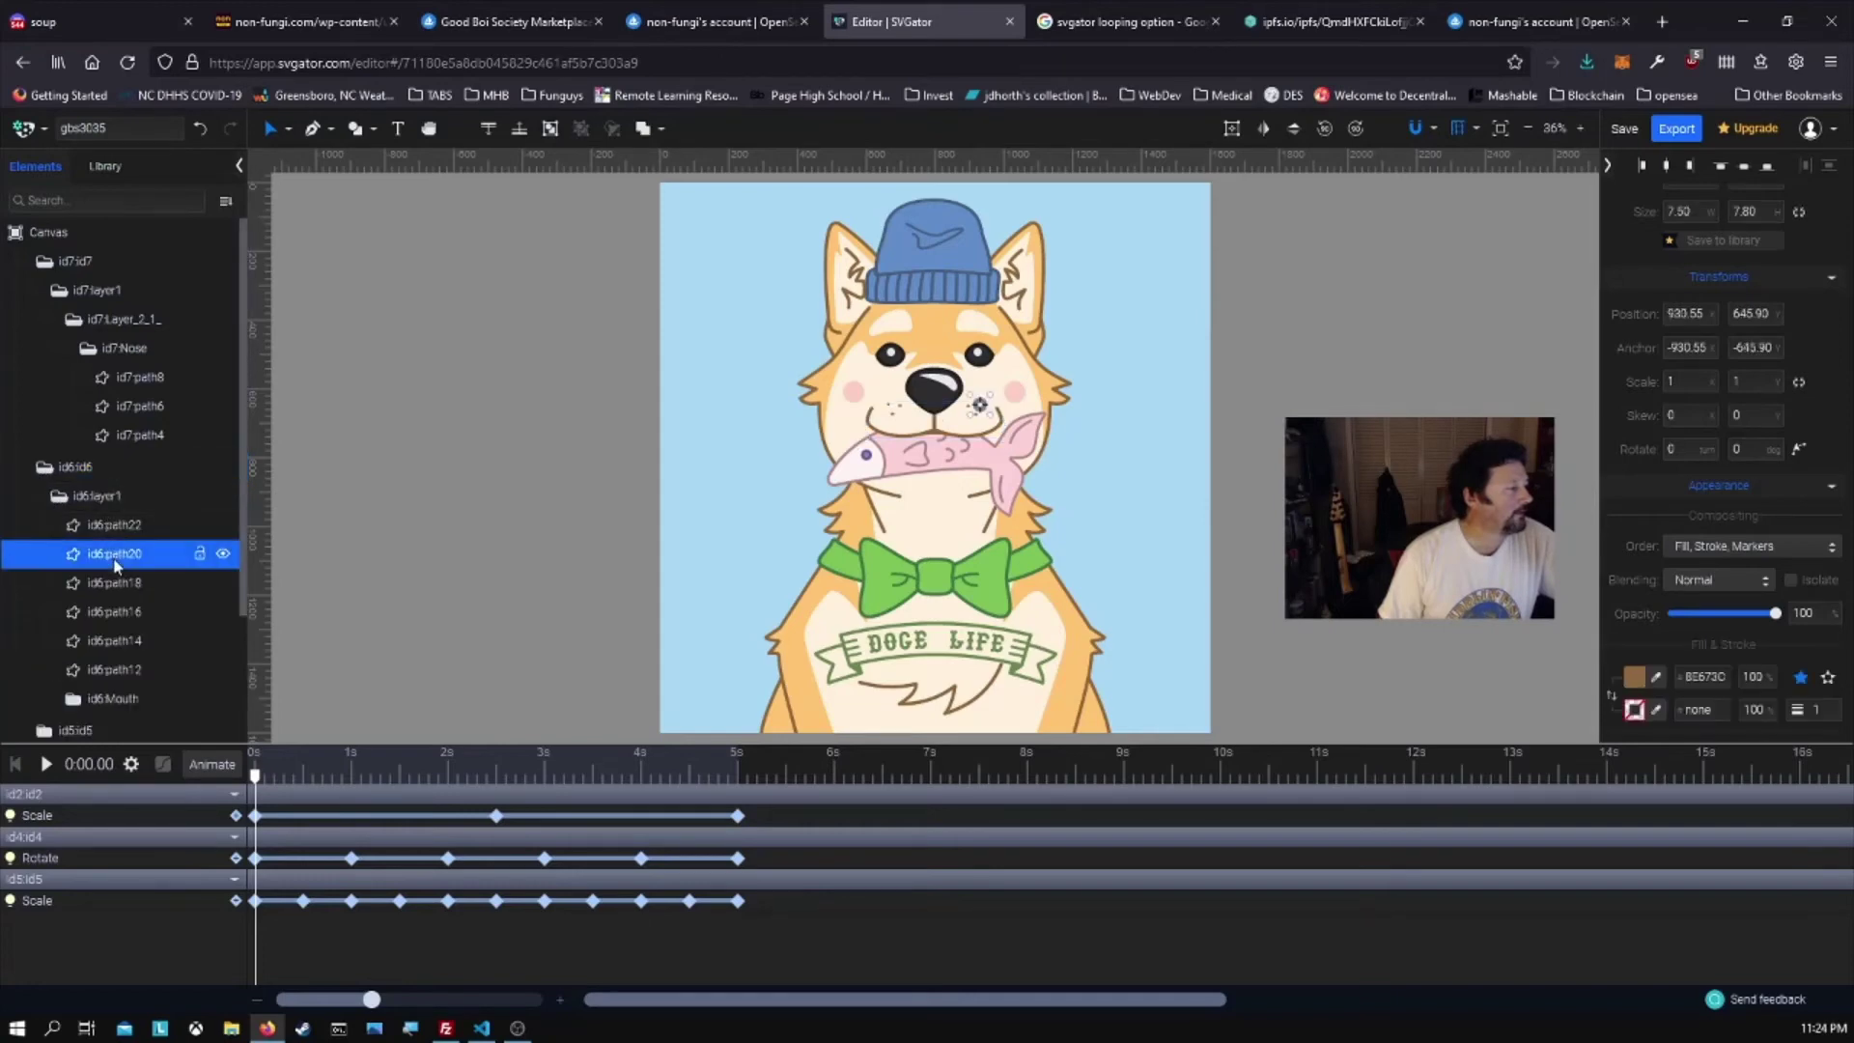
{"action": "left_click", "coordinate": [110, 524]}
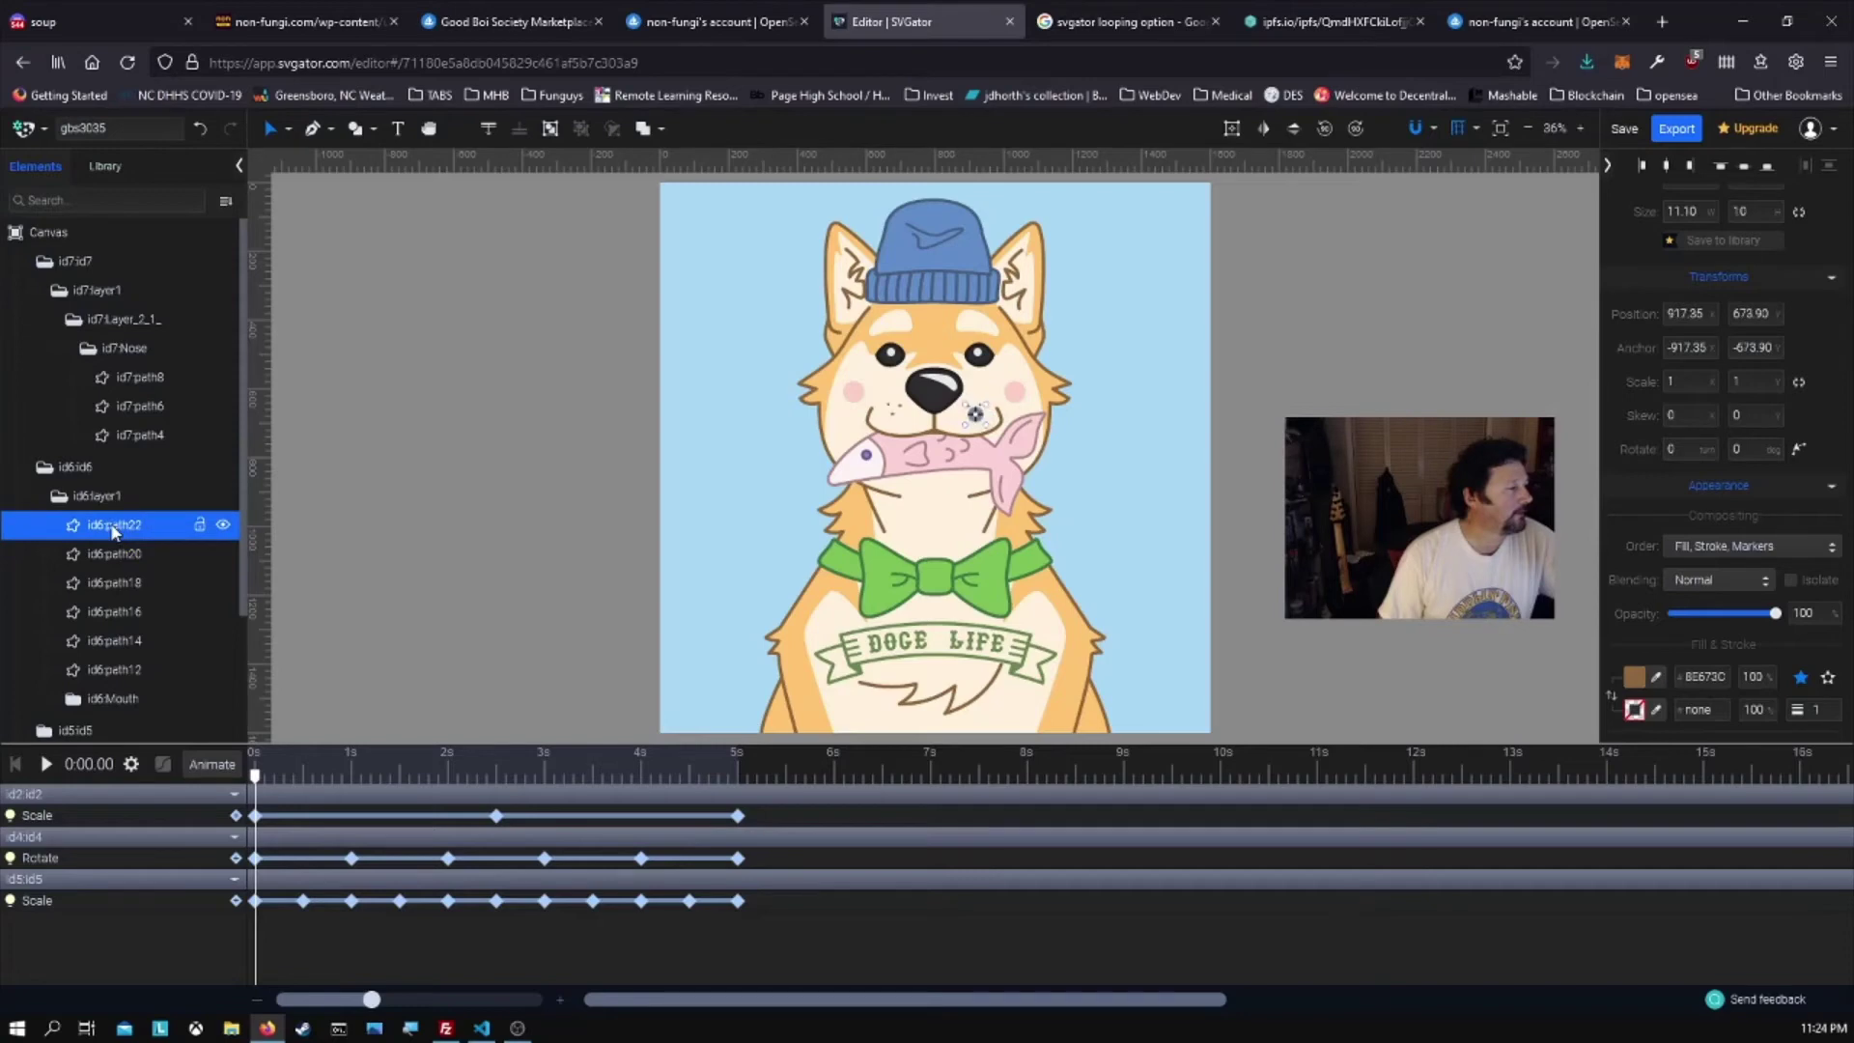
{"action": "left_click", "coordinate": [123, 645]}
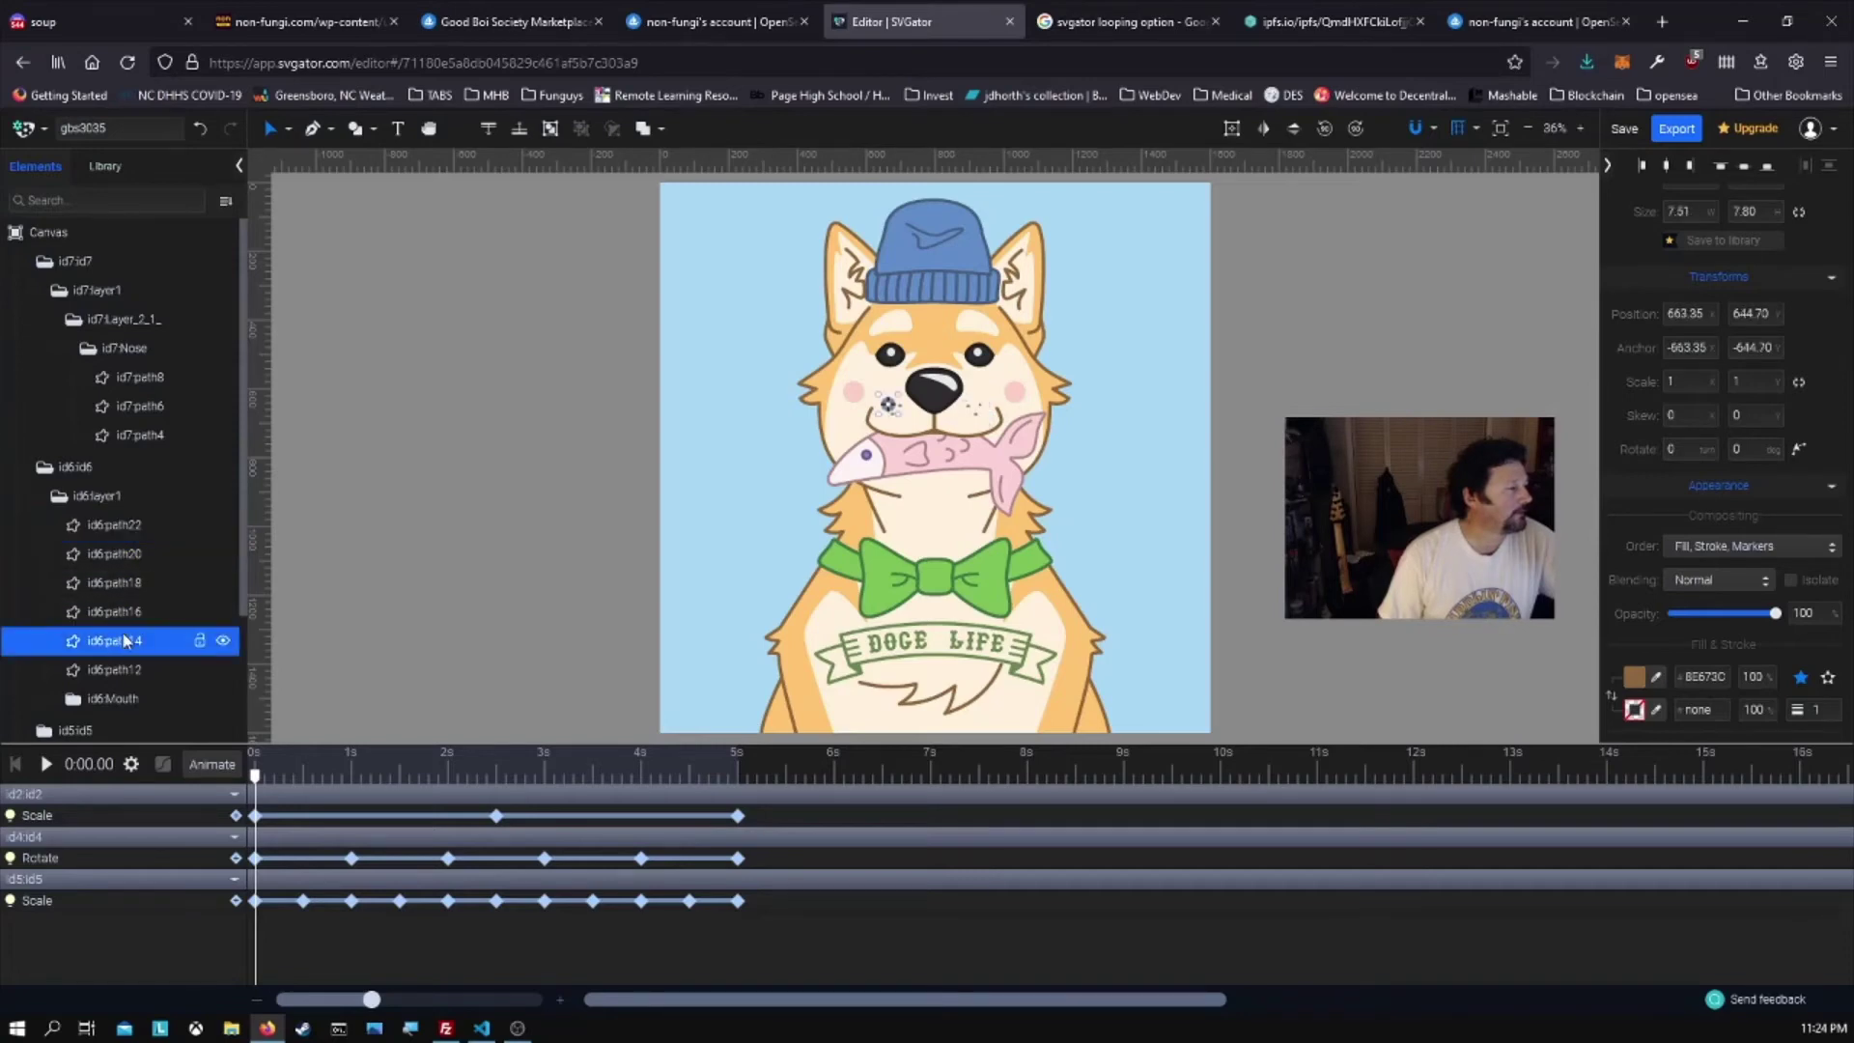
{"action": "scroll", "coordinate": [124, 635], "scroll_direction": "down", "scroll_amount": 1}
{"action": "left_click", "coordinate": [119, 626]}
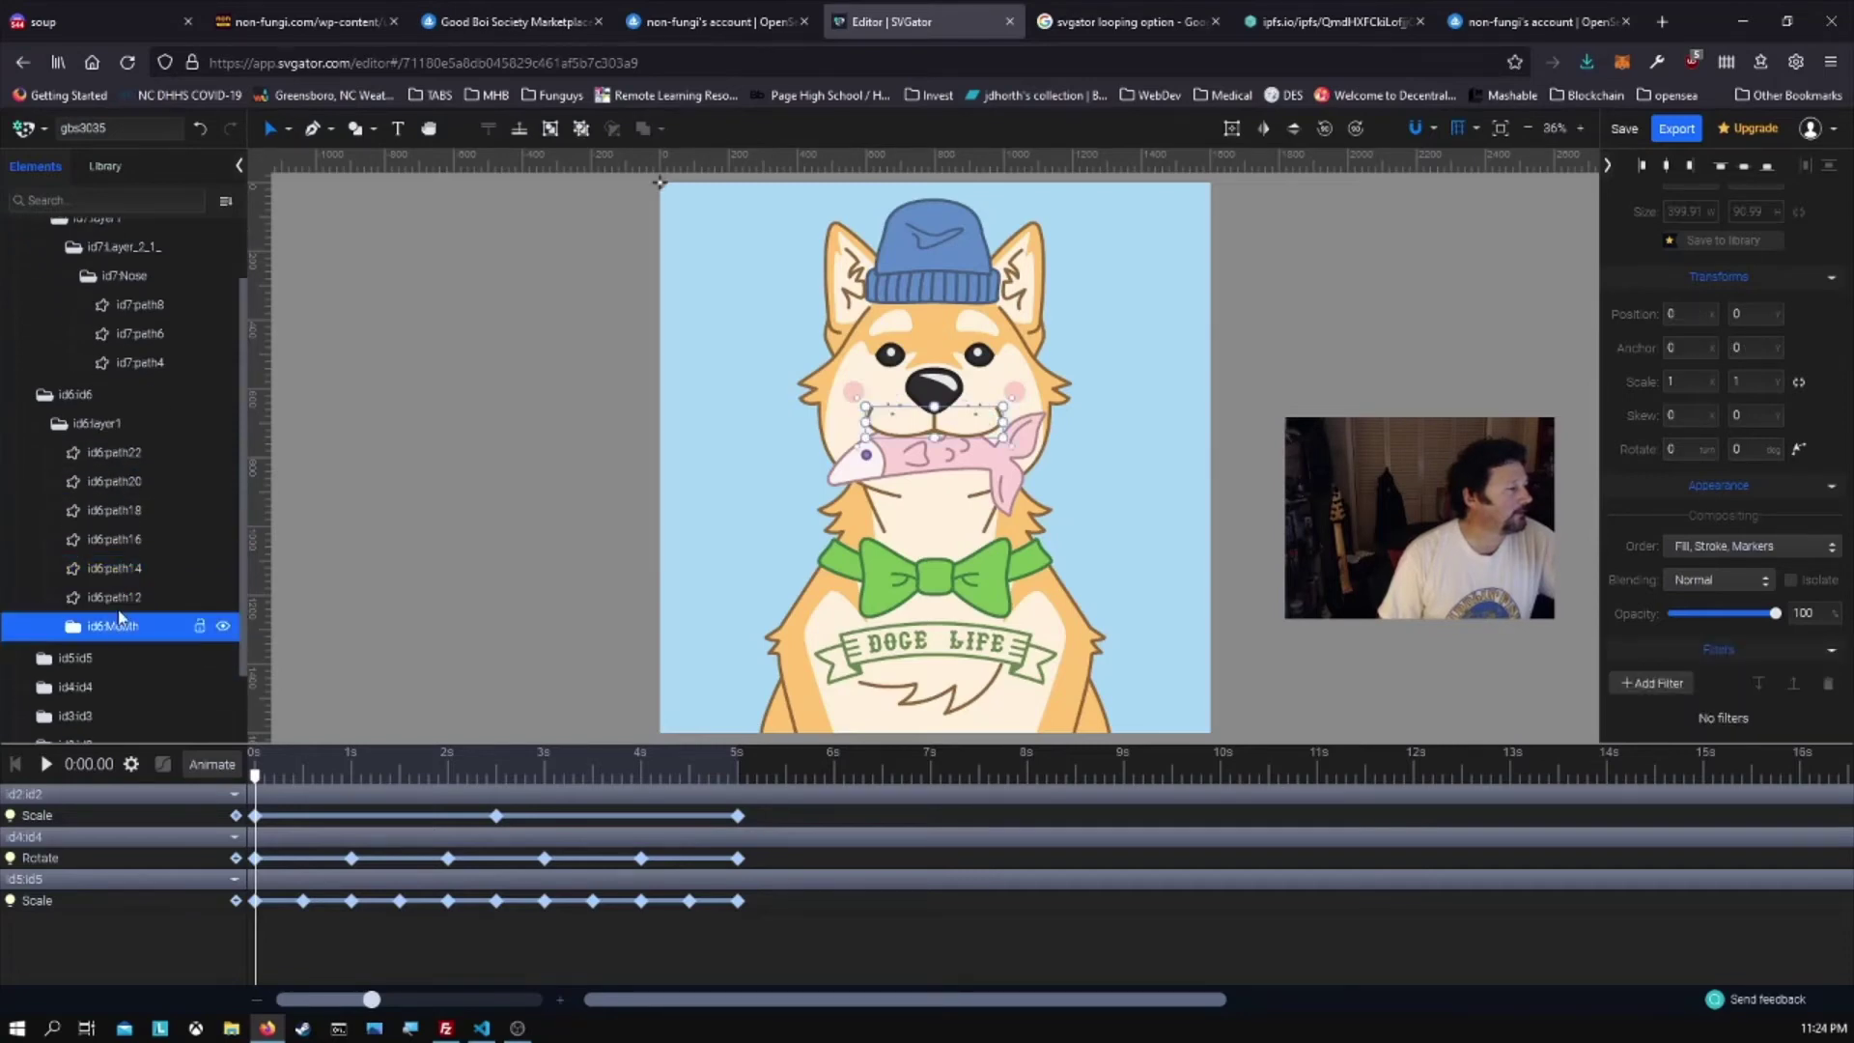
{"action": "left_click", "coordinate": [42, 396]}
{"action": "left_click", "coordinate": [43, 467]}
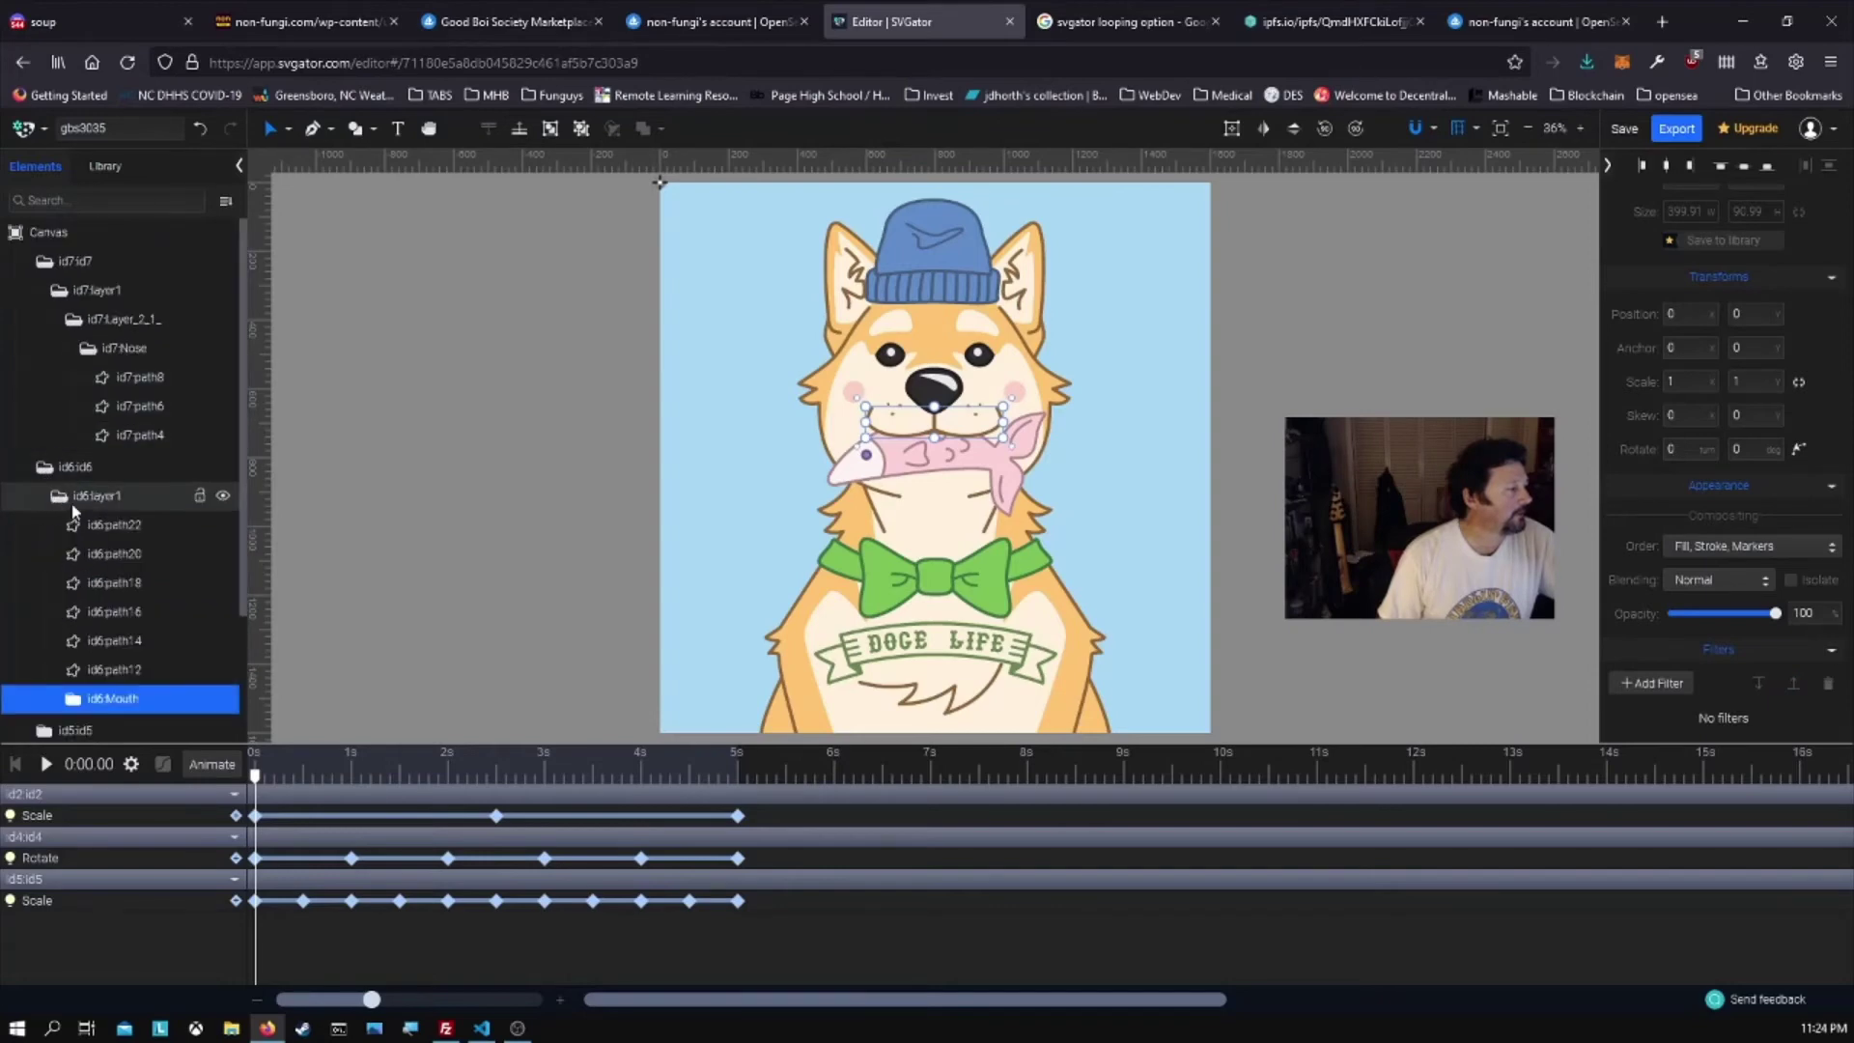
- Expand the fish group id5 and its sub-groups id5g66, id5g60, id5g54 and id5g50
{"action": "scroll", "coordinate": [91, 519], "scroll_direction": "down", "scroll_amount": 2}
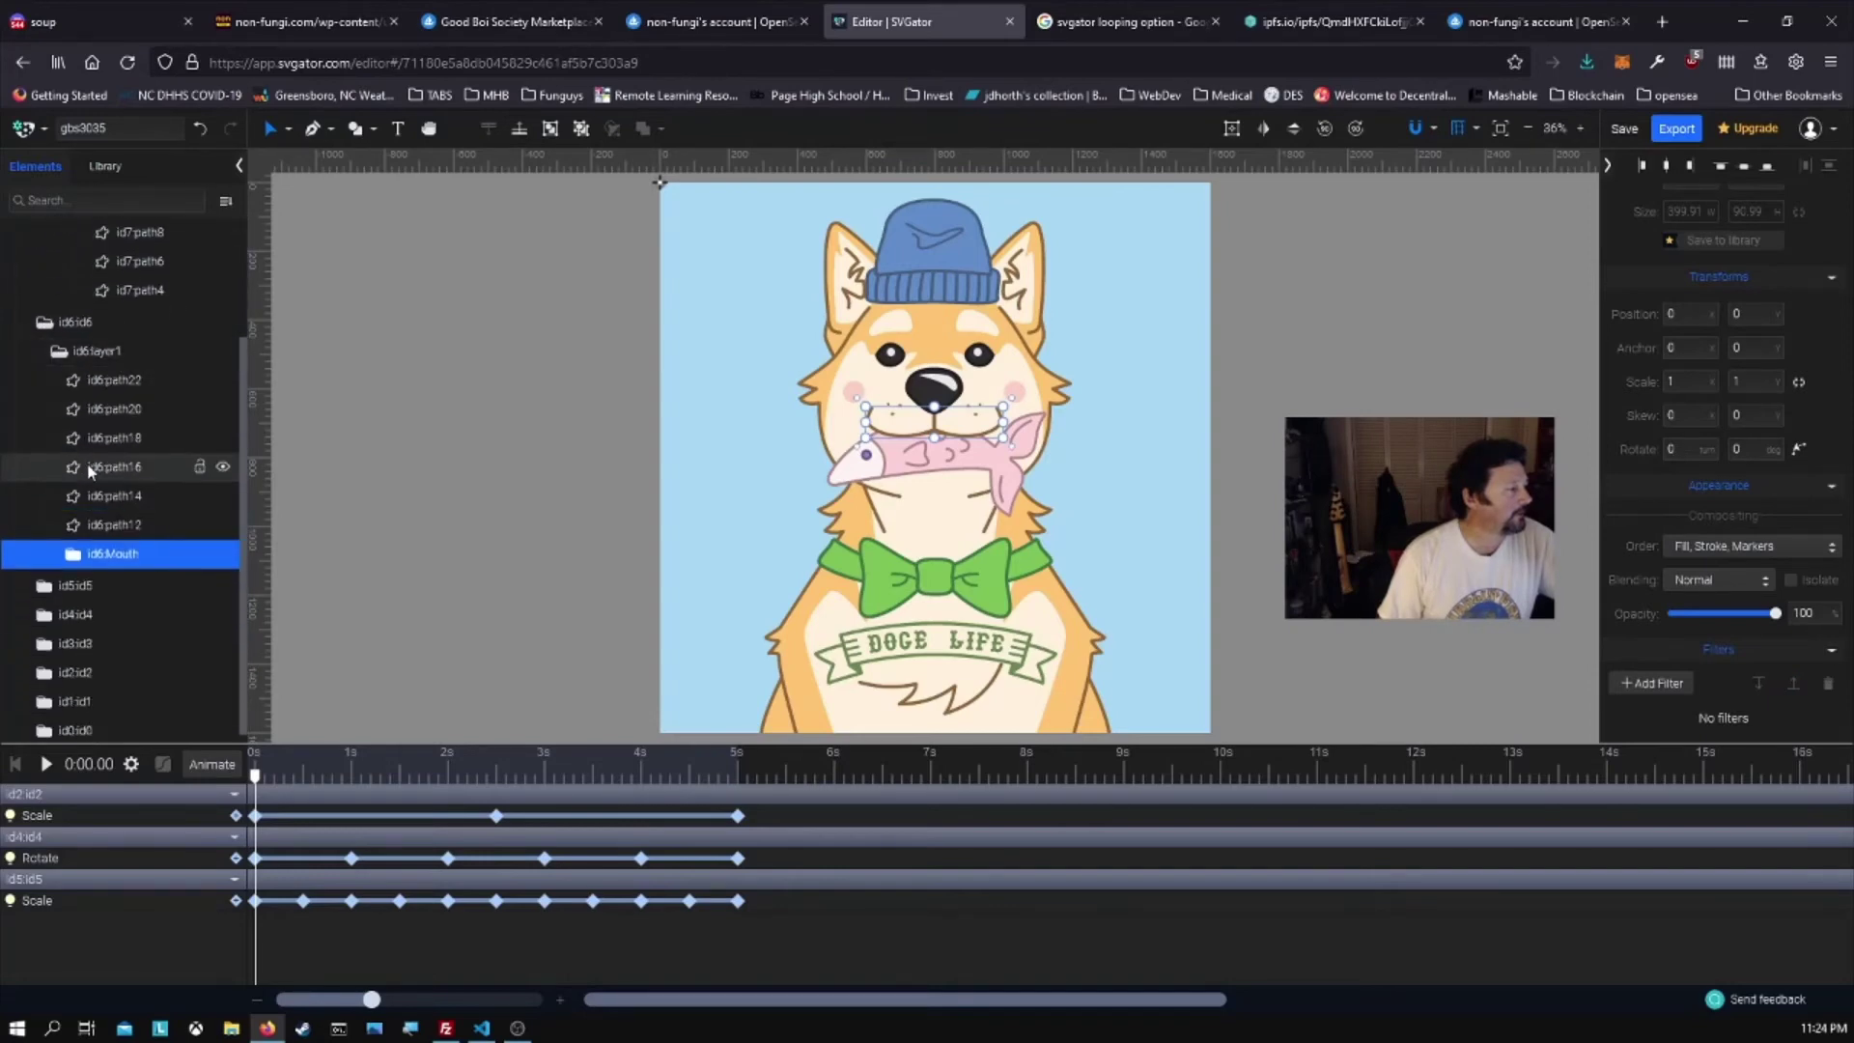
{"action": "left_click", "coordinate": [46, 579]}
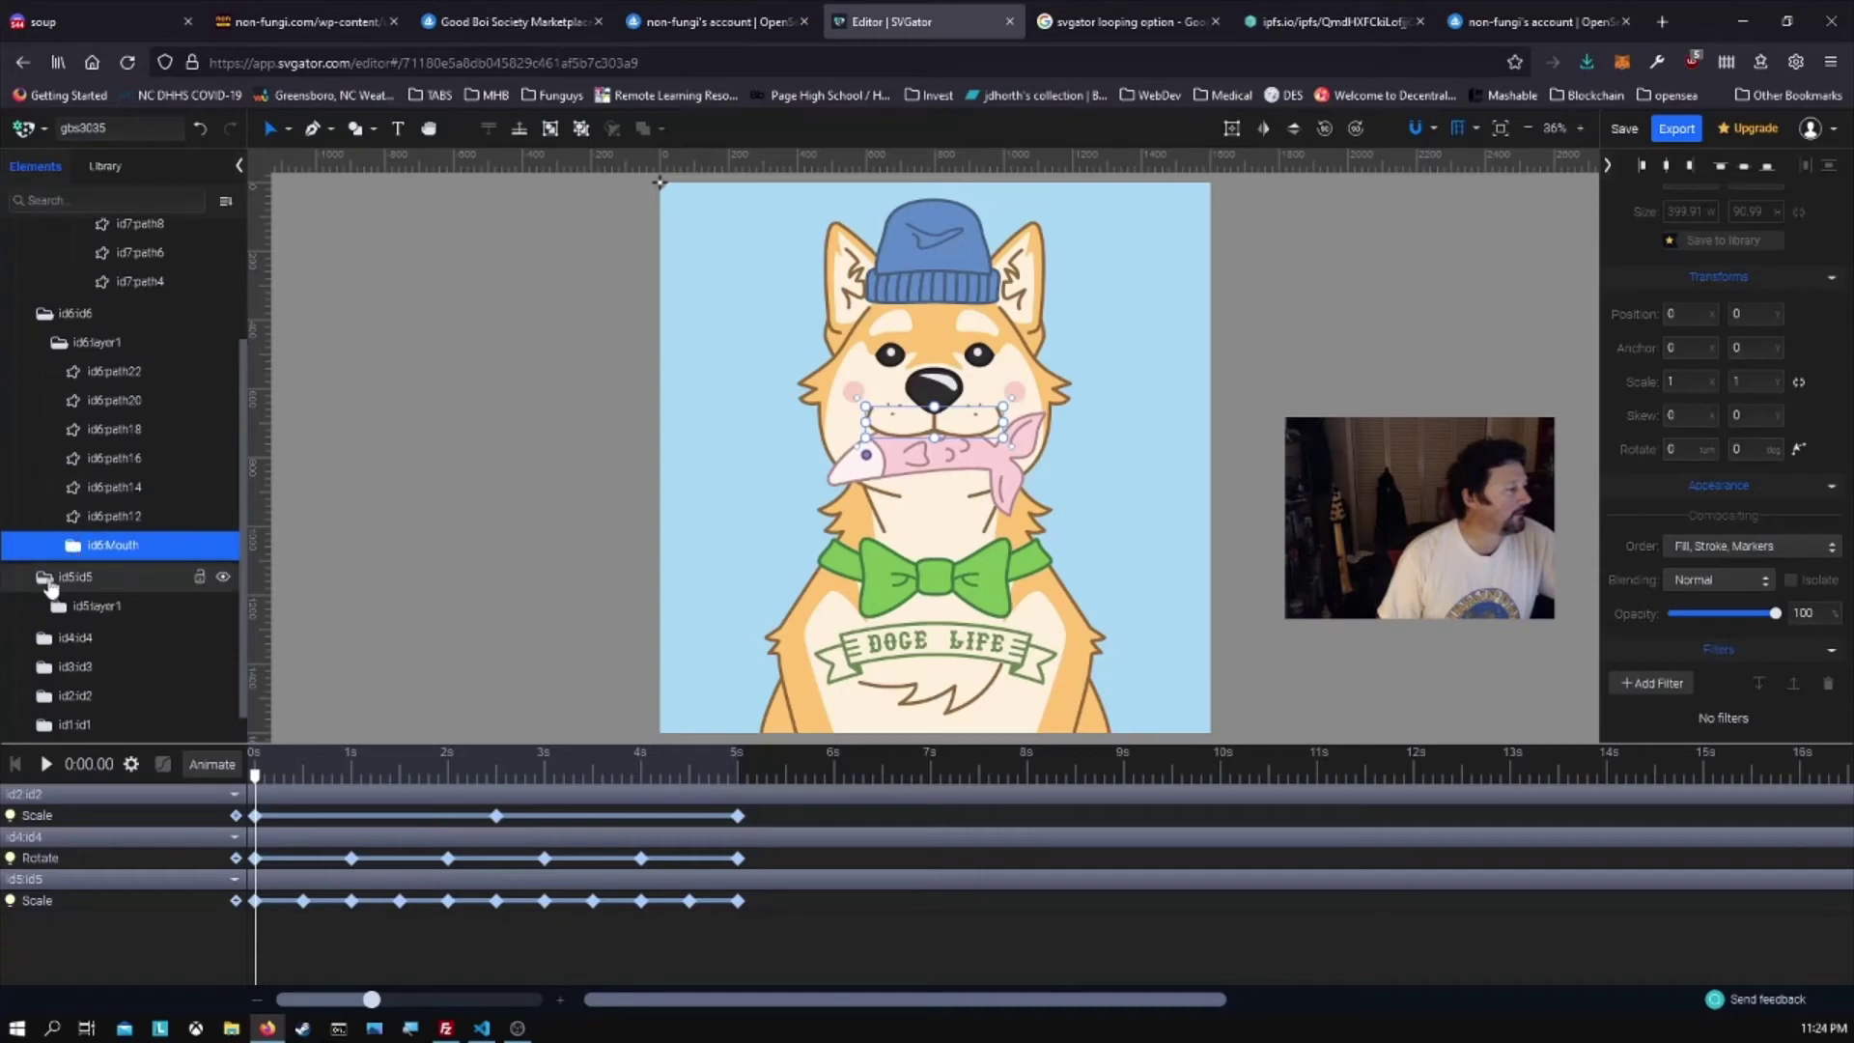
{"action": "left_click", "coordinate": [58, 585]}
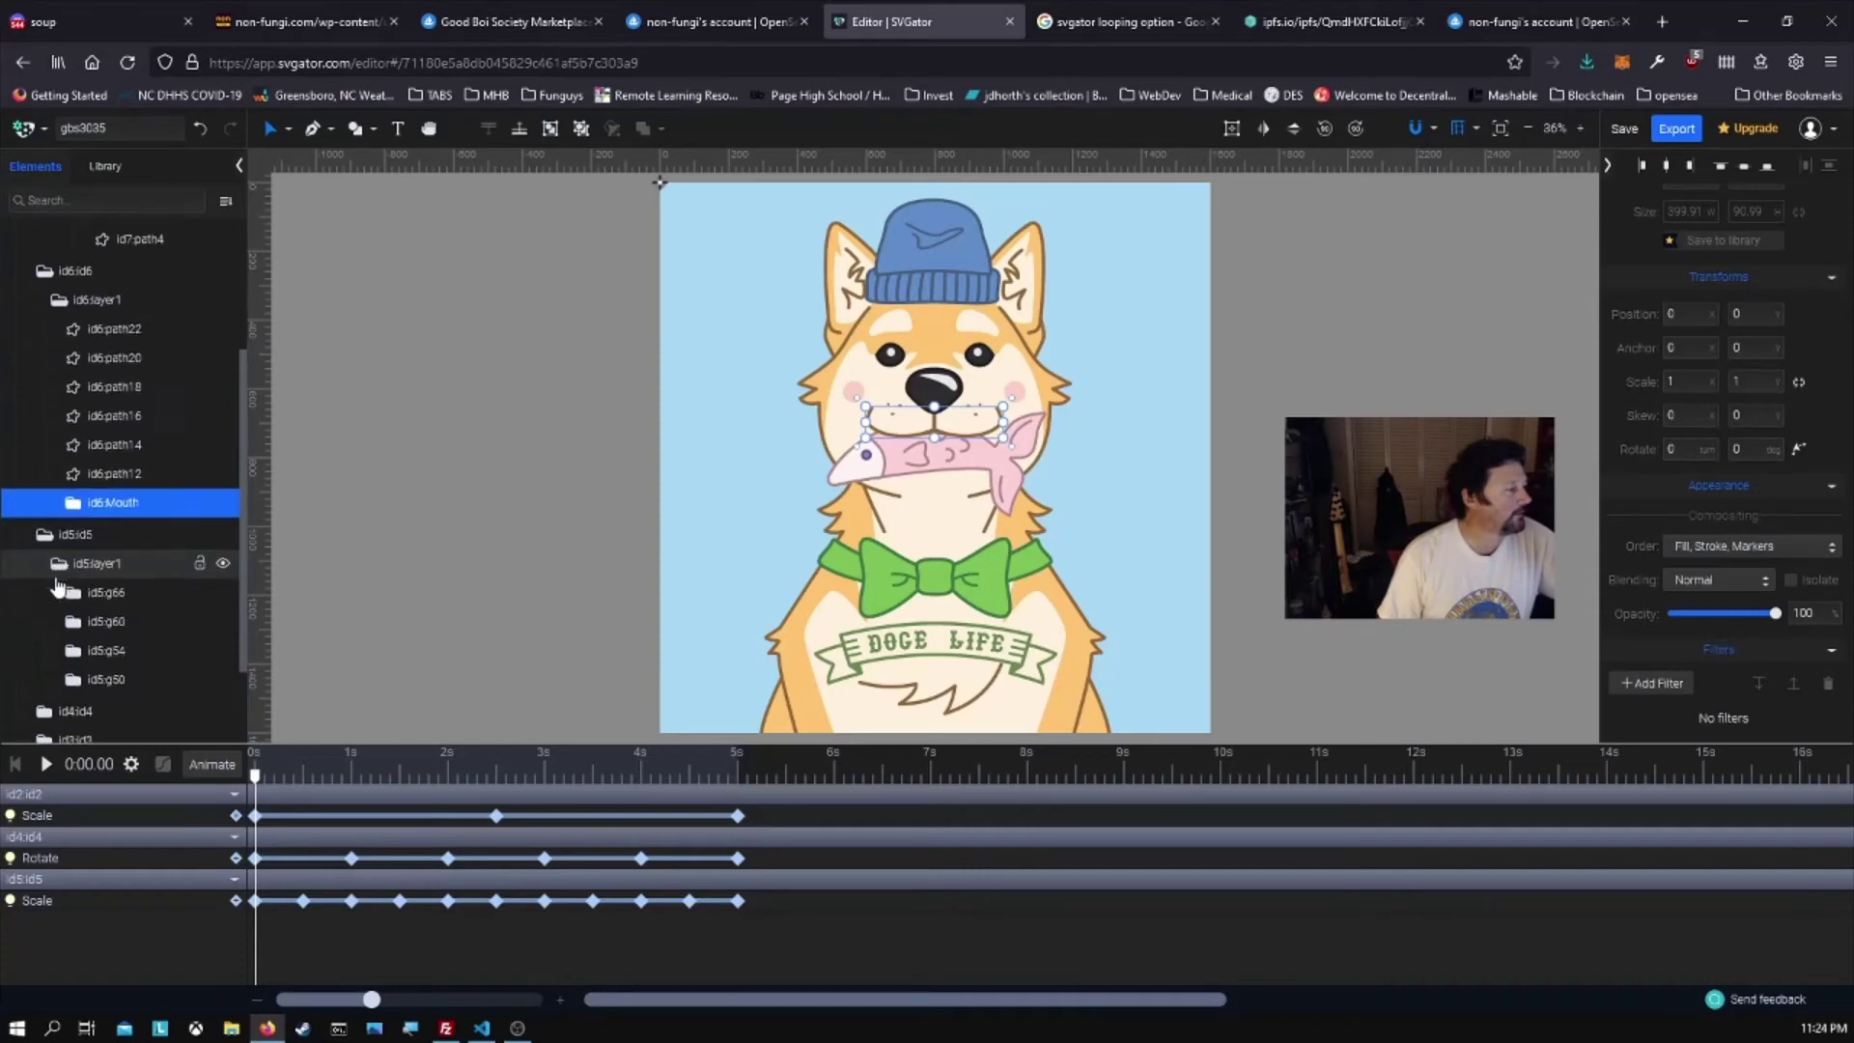
{"action": "scroll", "coordinate": [63, 570], "scroll_direction": "down", "scroll_amount": 1}
{"action": "left_click", "coordinate": [69, 533]}
{"action": "scroll", "coordinate": [73, 563], "scroll_direction": "down", "scroll_amount": 1}
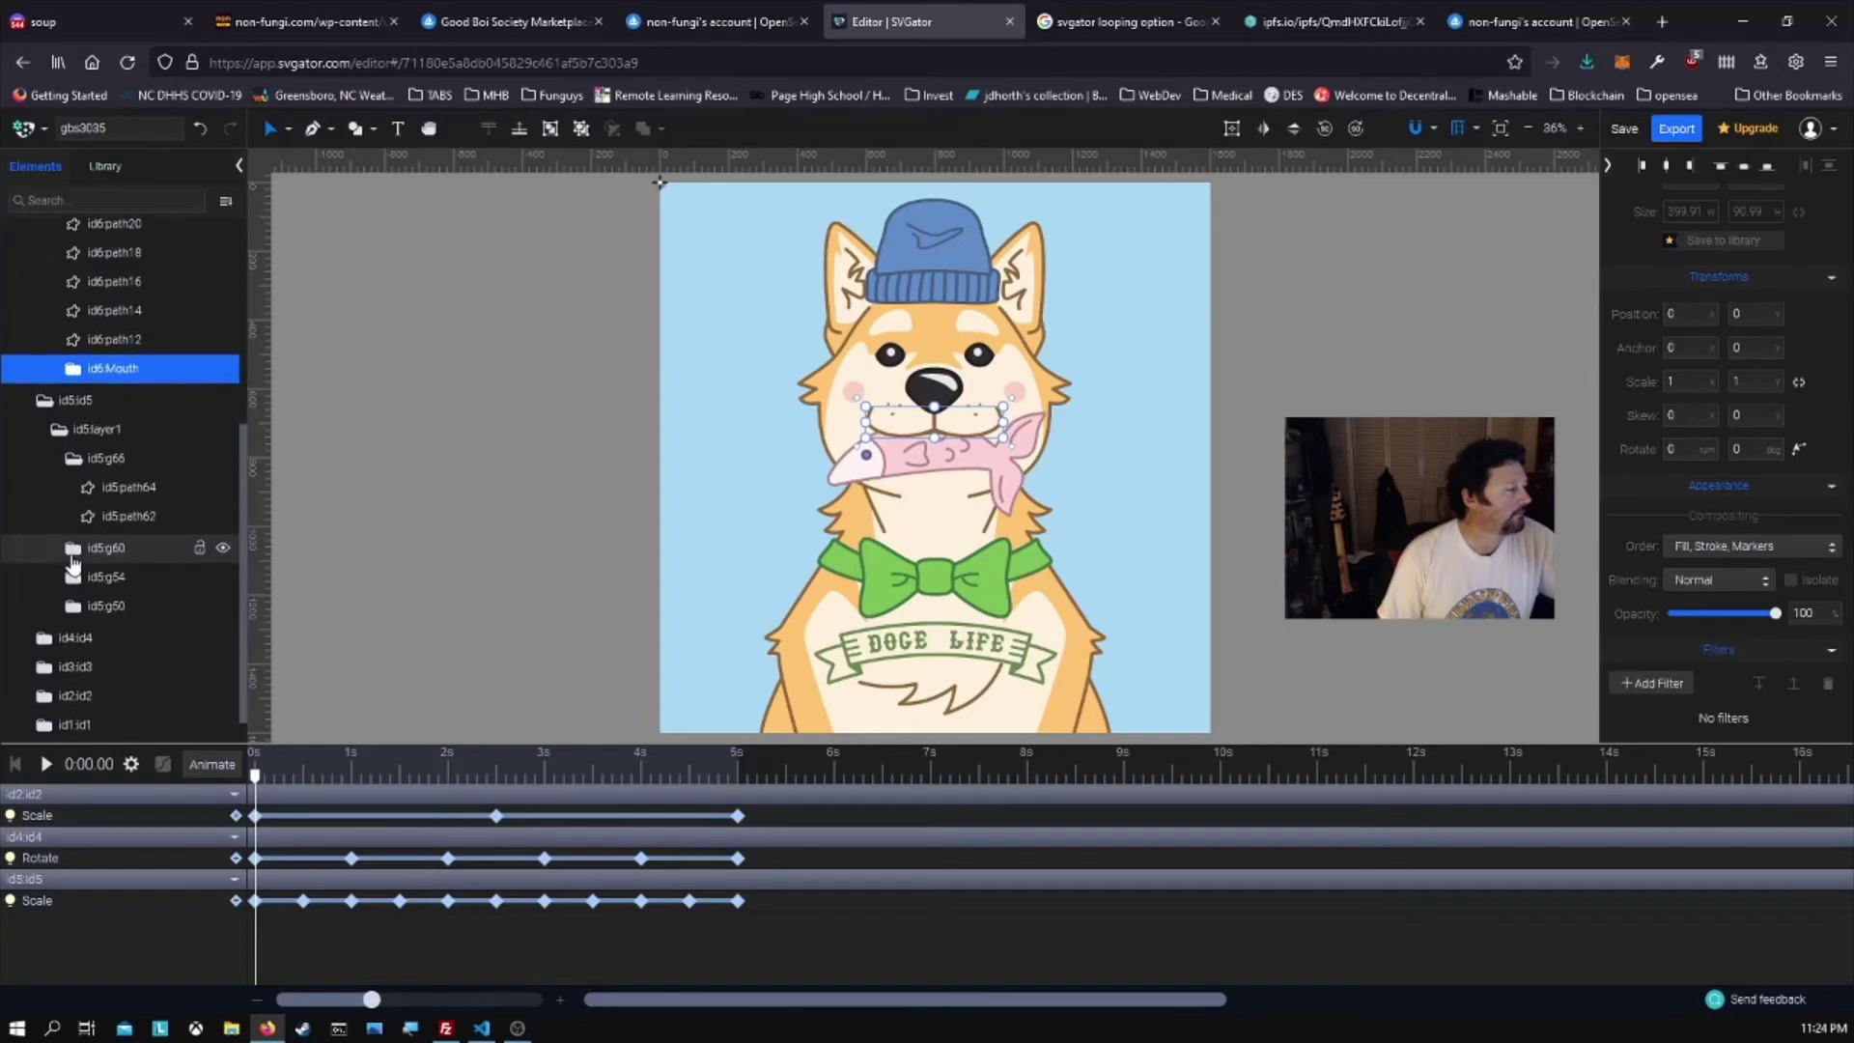
{"action": "left_click", "coordinate": [71, 550]}
{"action": "scroll", "coordinate": [72, 560], "scroll_direction": "down", "scroll_amount": 1}
{"action": "left_click", "coordinate": [72, 568]}
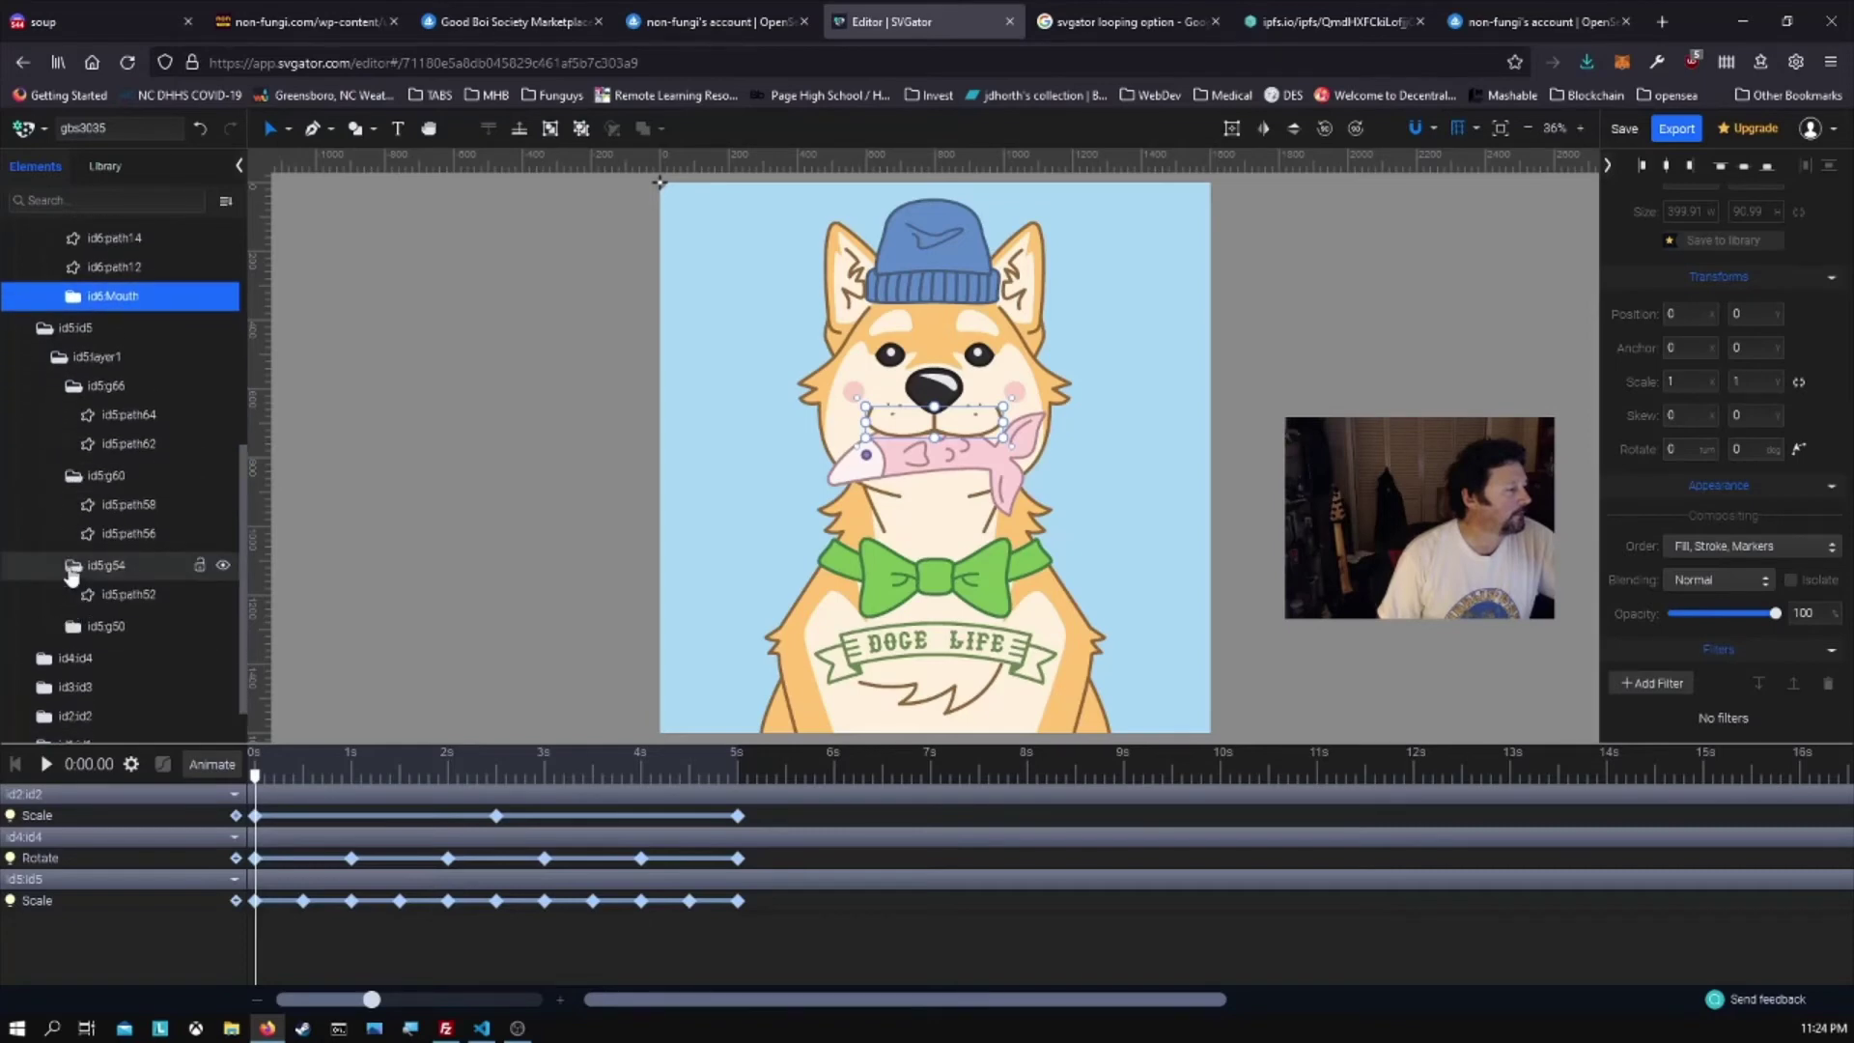
{"action": "scroll", "coordinate": [71, 574], "scroll_direction": "down", "scroll_amount": 1}
{"action": "left_click", "coordinate": [71, 579]}
{"action": "scroll", "coordinate": [96, 556], "scroll_direction": "down", "scroll_amount": 1}
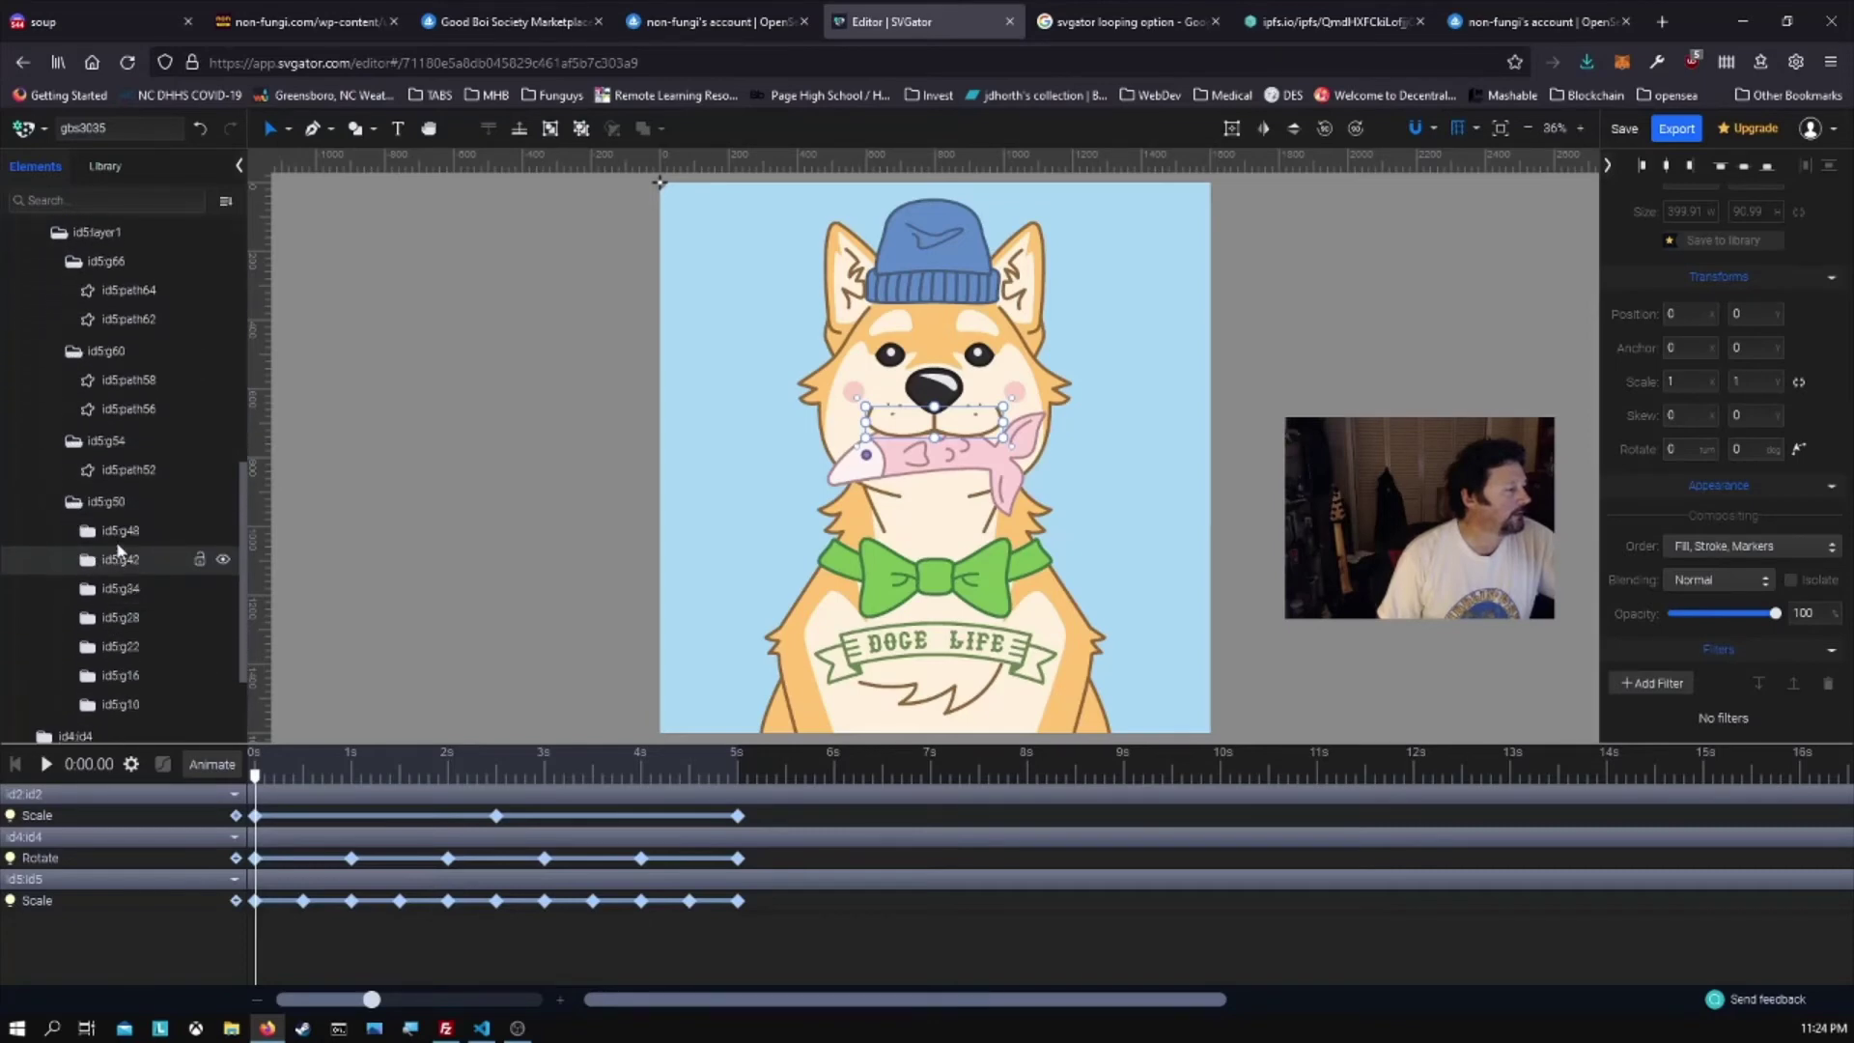
- Select the fish parts id5g48, id5g10 and id5g16 to inspect them
{"action": "left_click", "coordinate": [116, 529]}
{"action": "scroll", "coordinate": [114, 541], "scroll_direction": "down", "scroll_amount": 2}
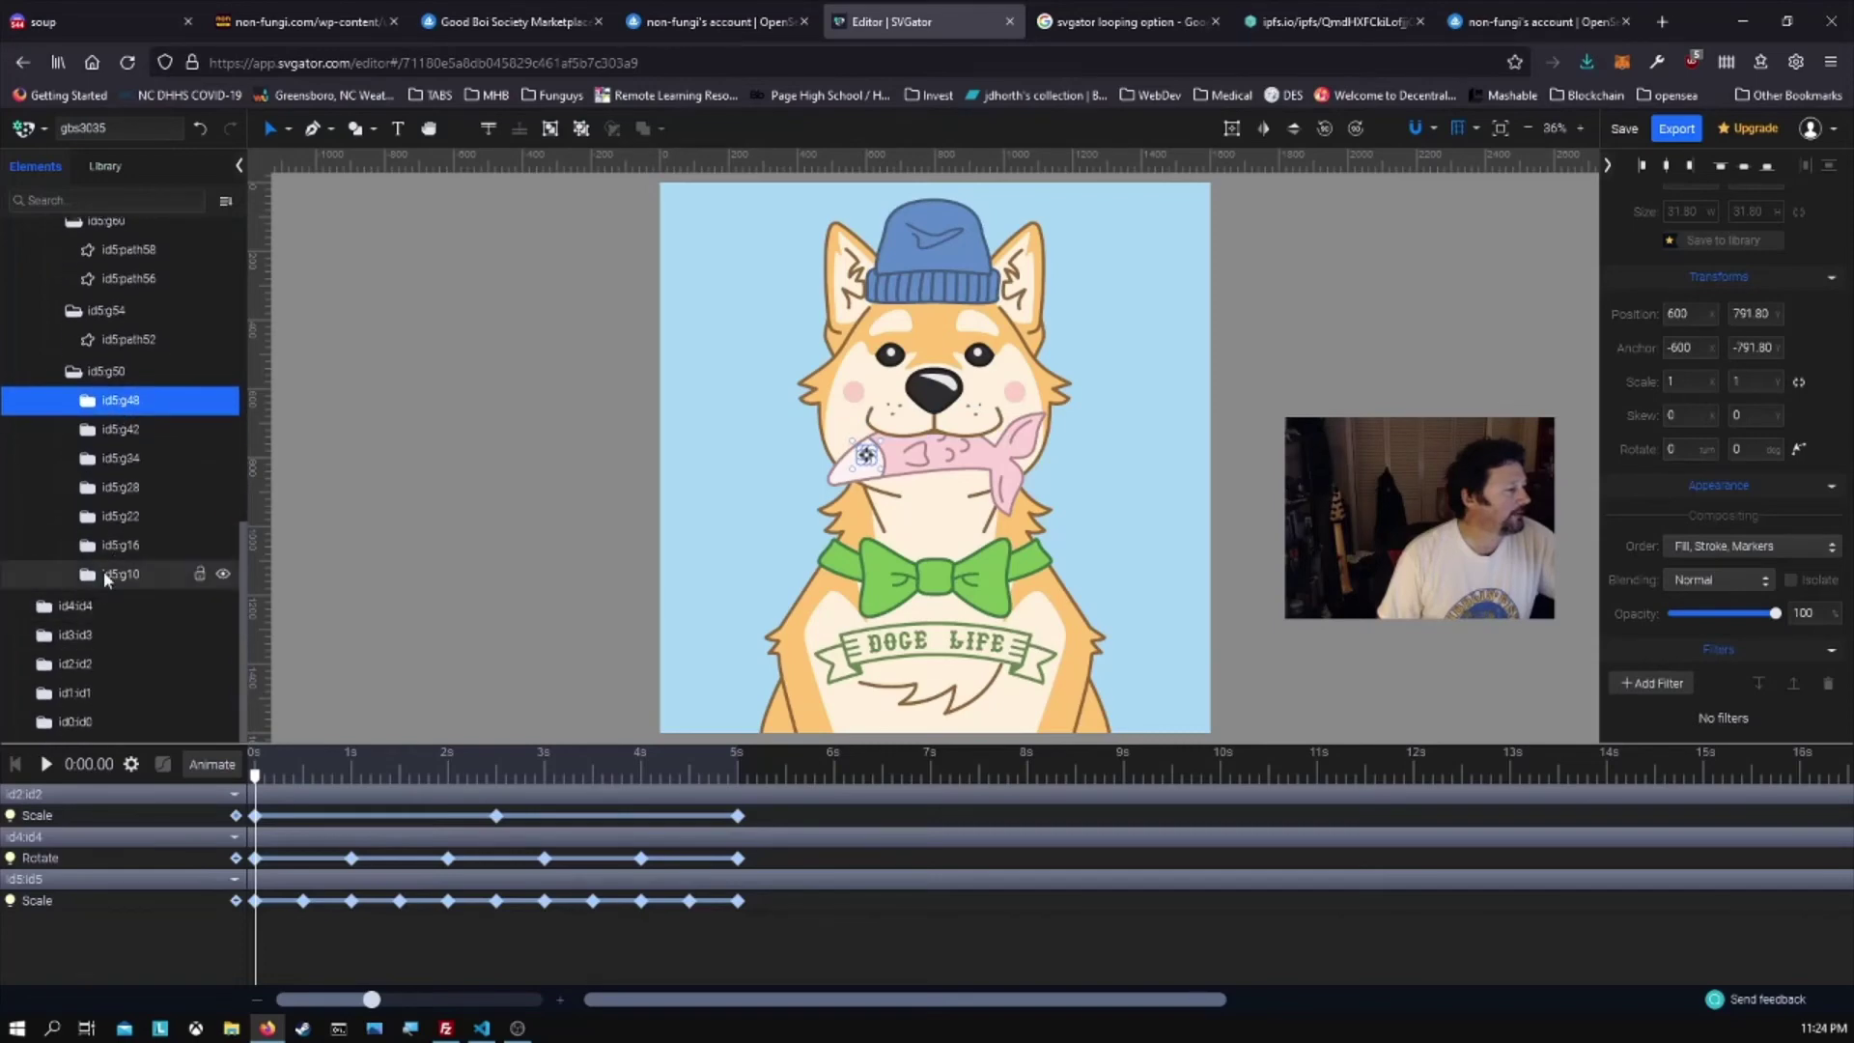
{"action": "left_click", "coordinate": [106, 573]}
{"action": "left_click", "coordinate": [102, 547]}
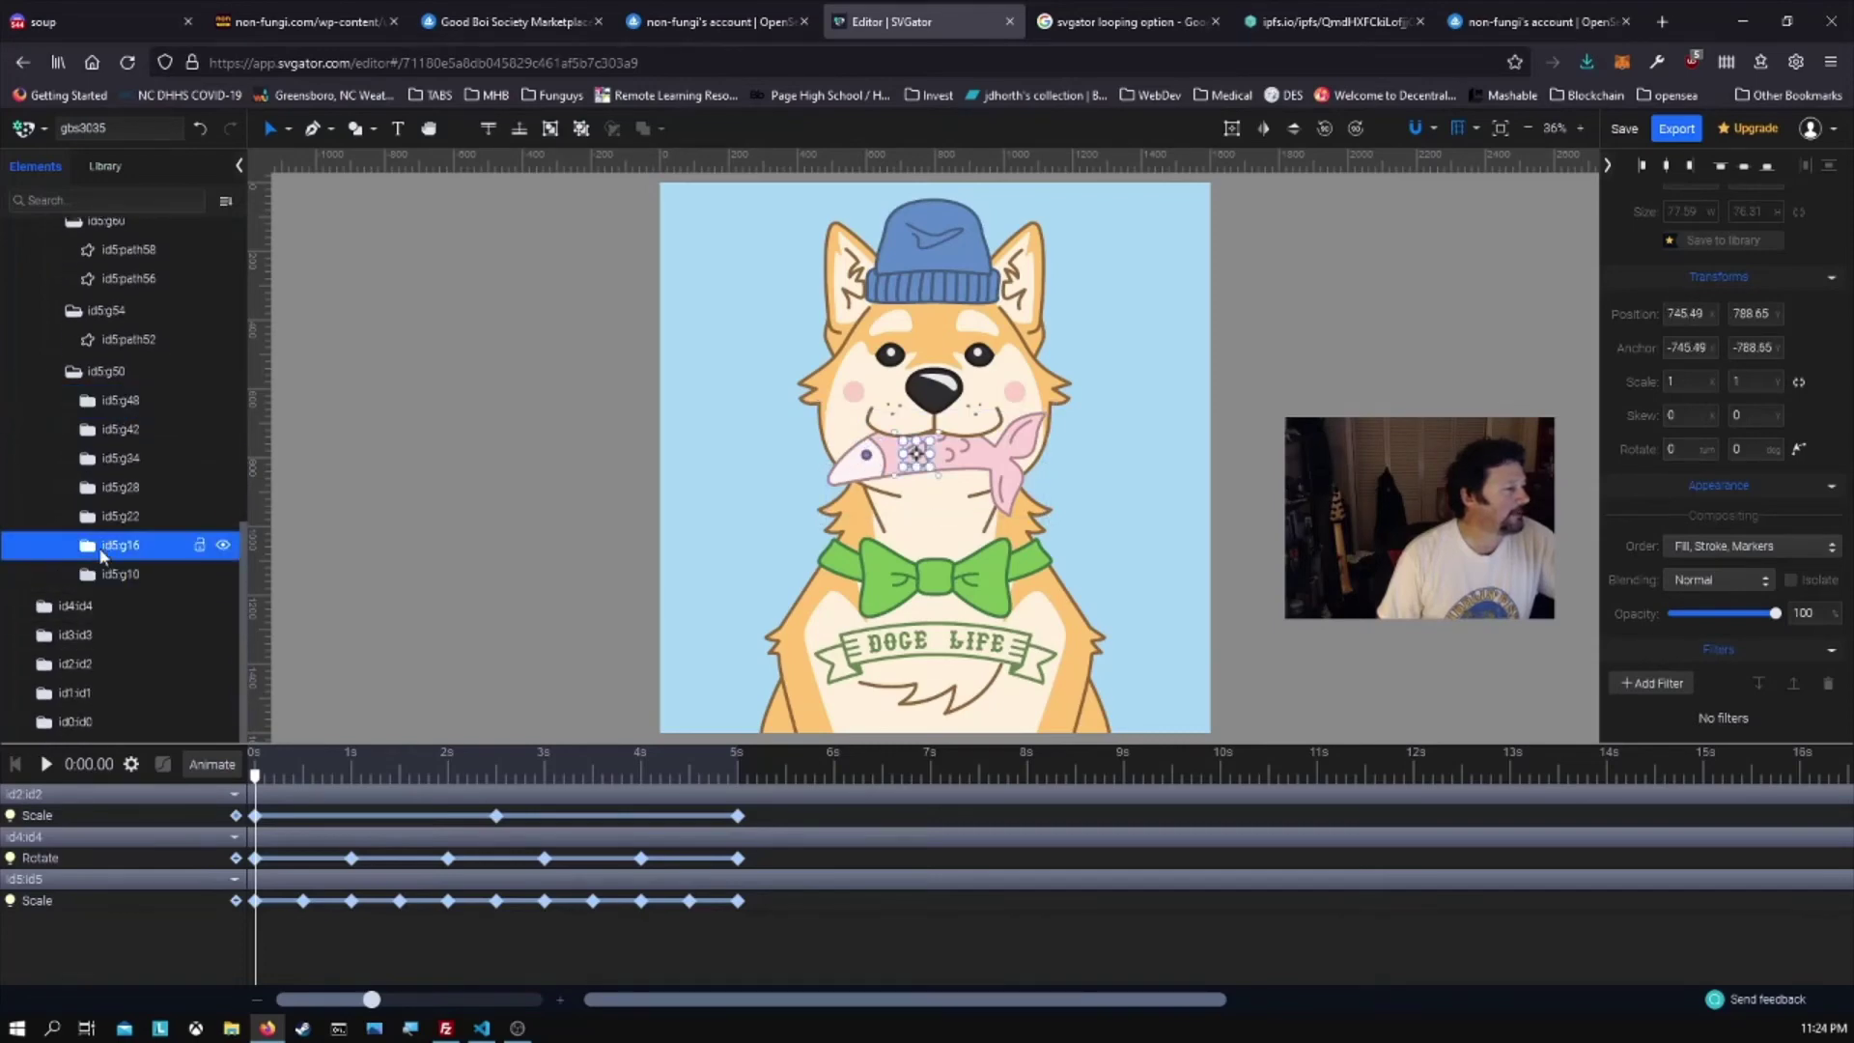
- Select fish part id5g22, then expand the beanie group id4 and select id4g64
{"action": "left_click", "coordinate": [105, 516]}
{"action": "left_click", "coordinate": [86, 609]}
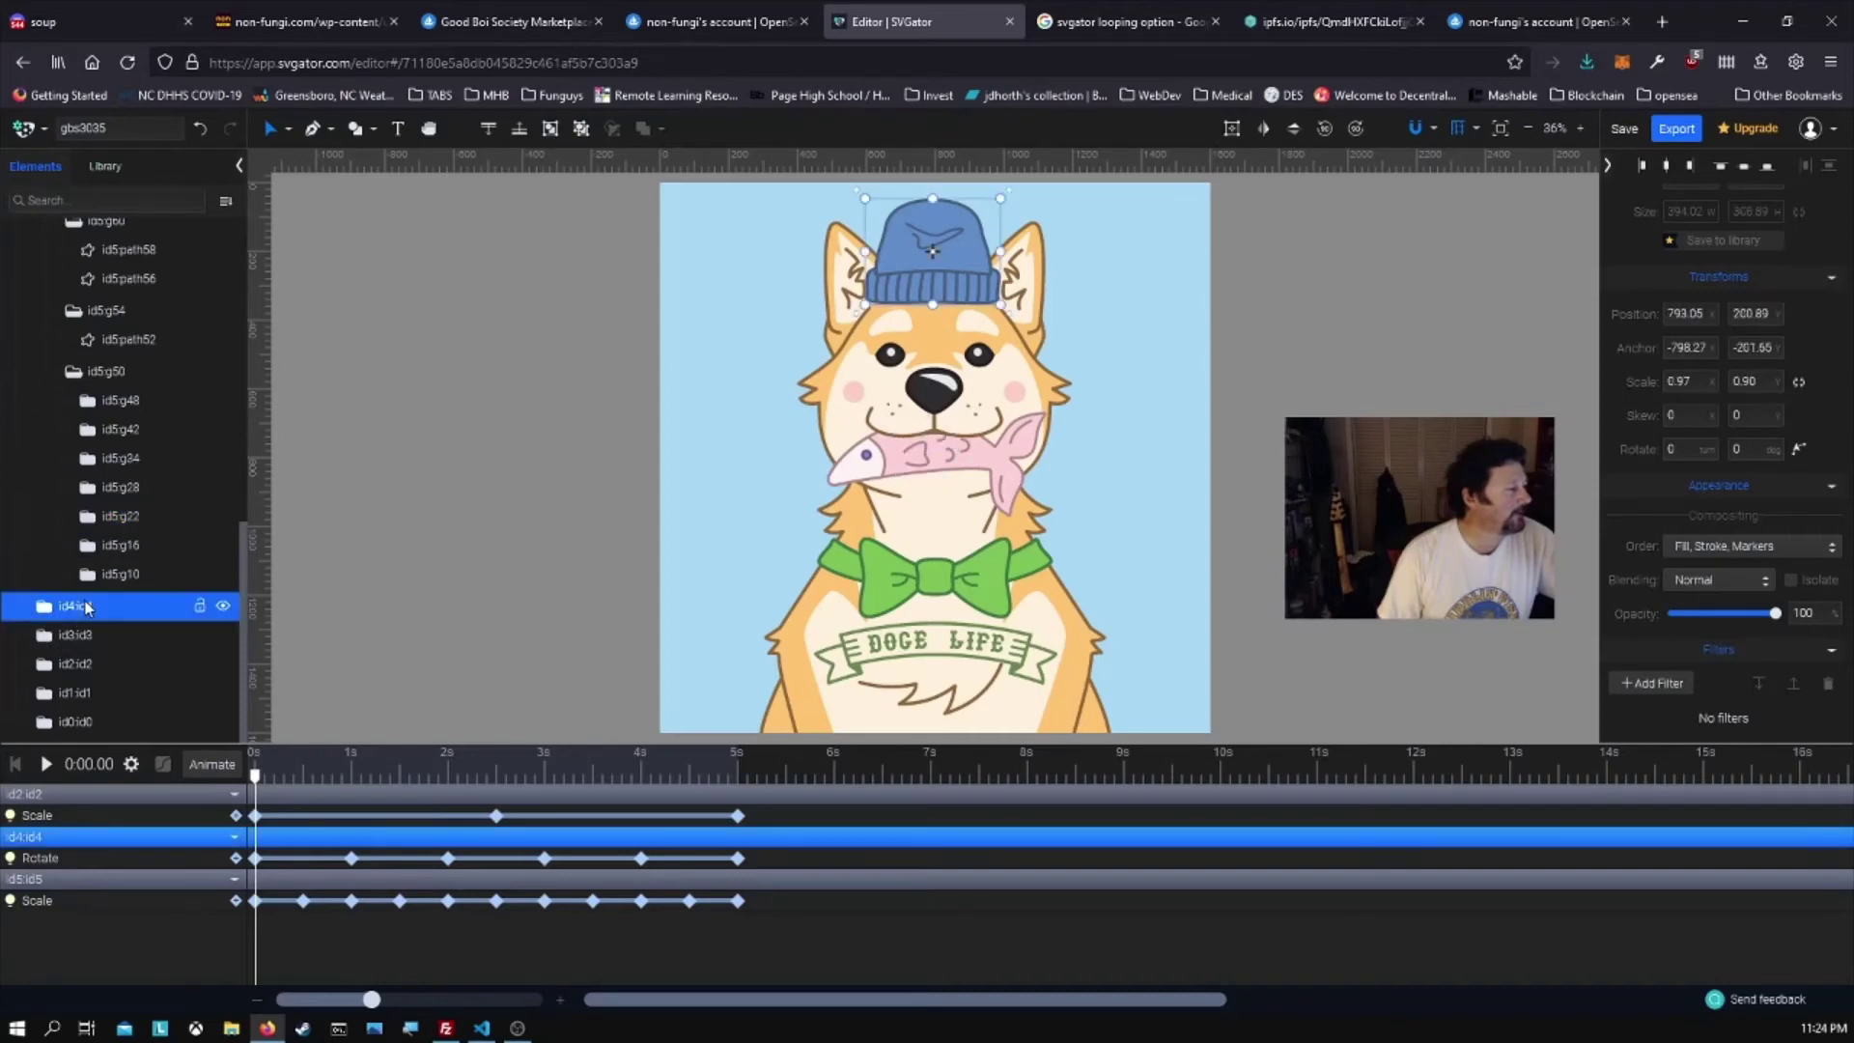
{"action": "left_click", "coordinate": [53, 611]}
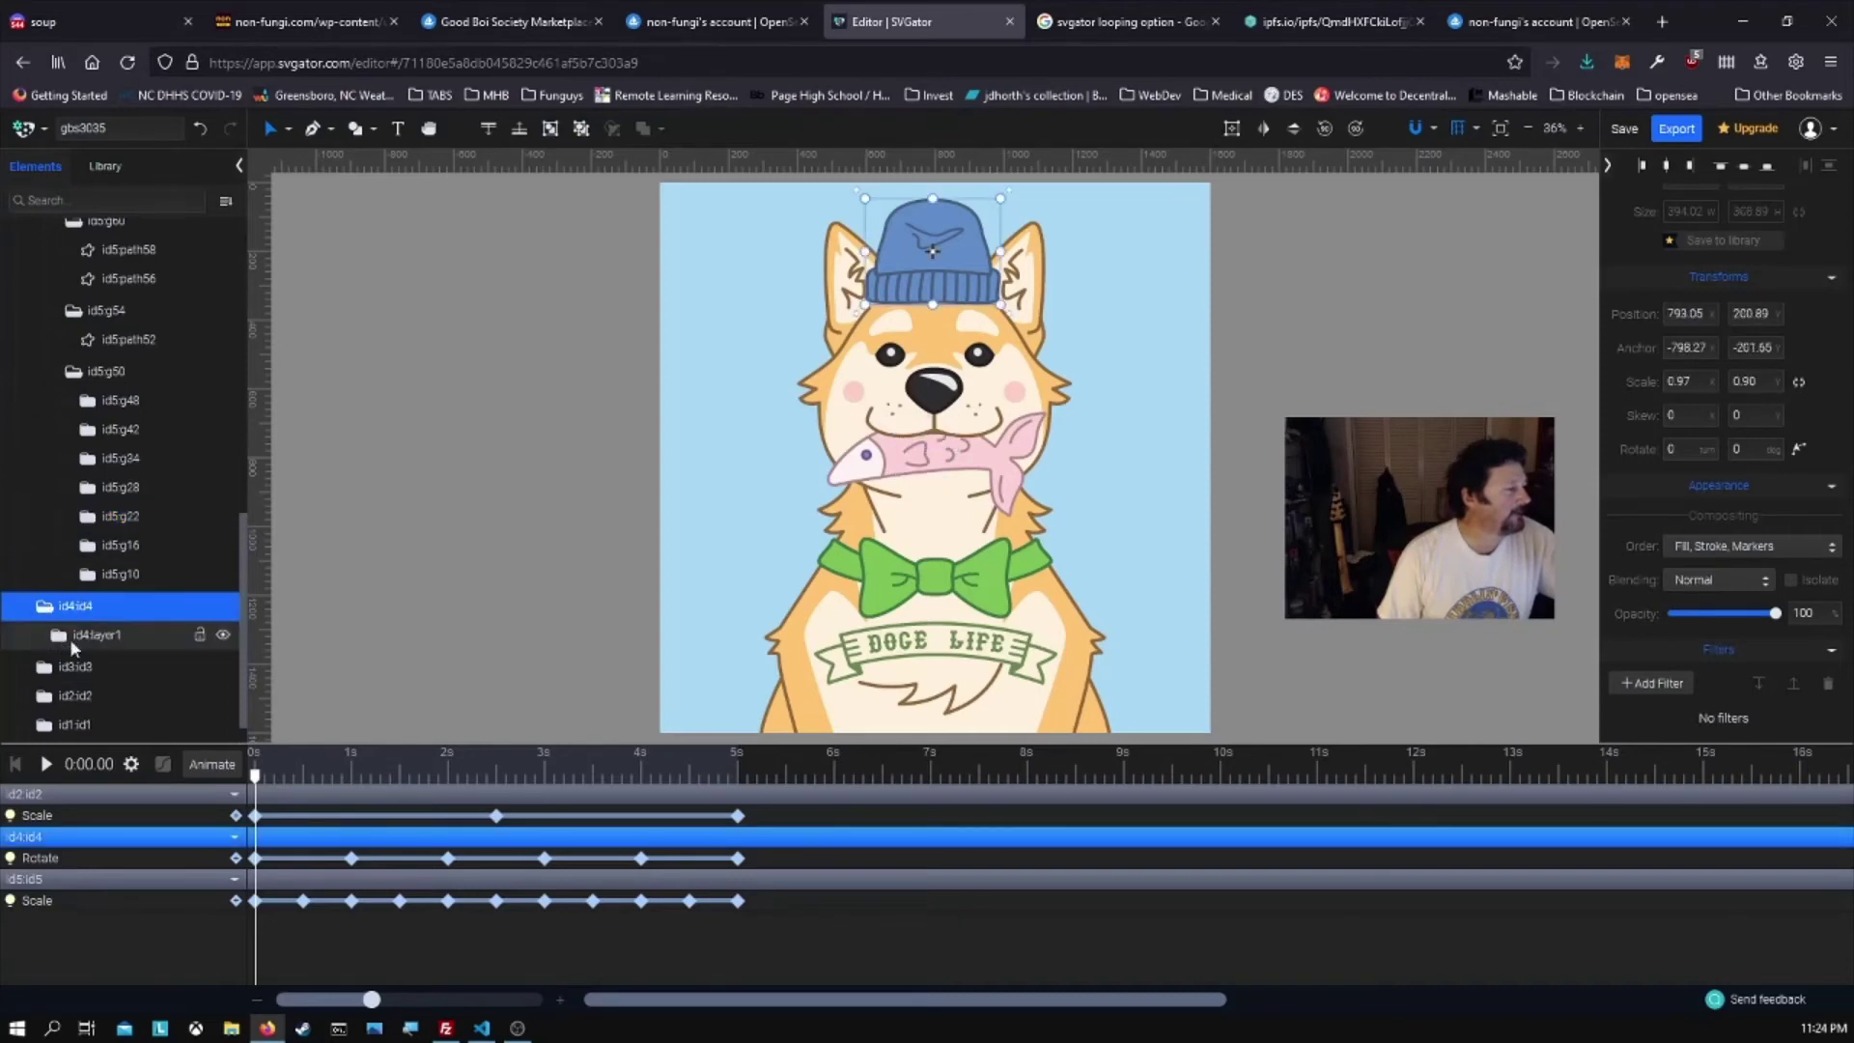
{"action": "left_click", "coordinate": [85, 636]}
{"action": "left_click", "coordinate": [58, 635]}
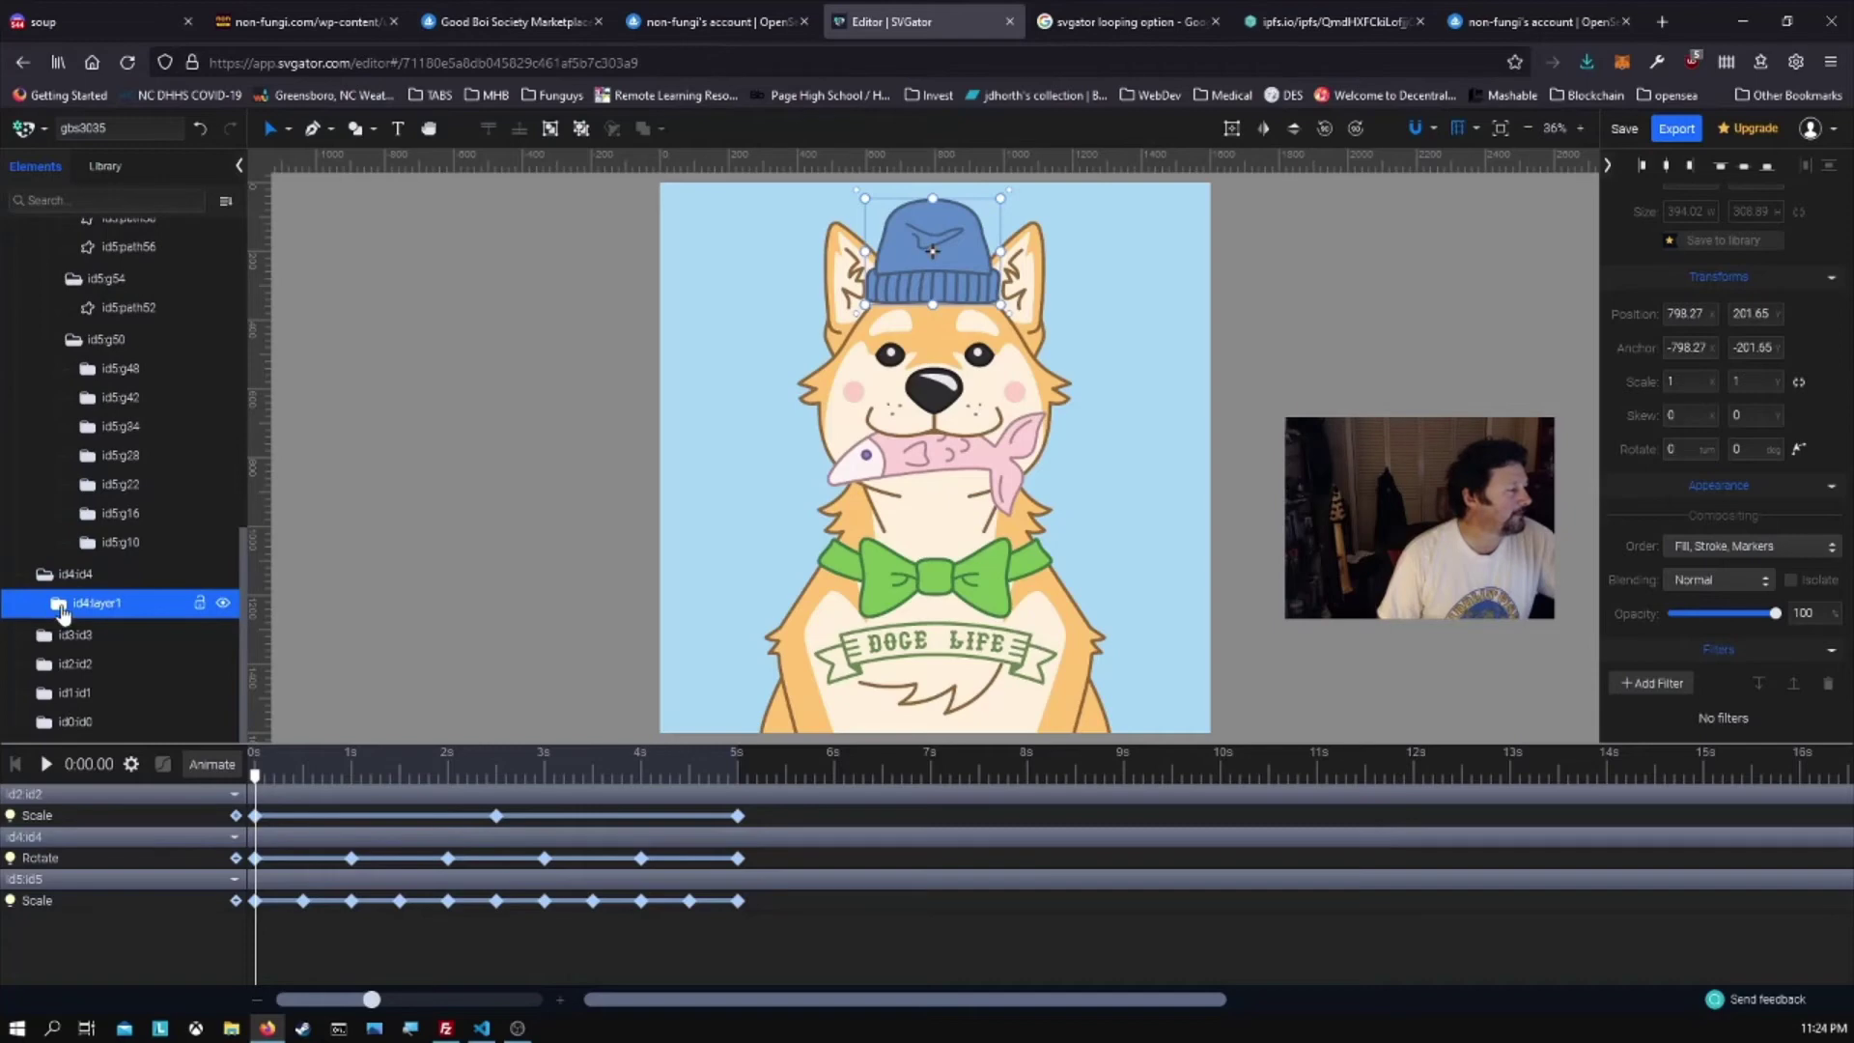
{"action": "scroll", "coordinate": [60, 615], "scroll_direction": "down", "scroll_amount": 2}
{"action": "left_click", "coordinate": [85, 564]}
{"action": "scroll", "coordinate": [84, 548], "scroll_direction": "down", "scroll_amount": 3}
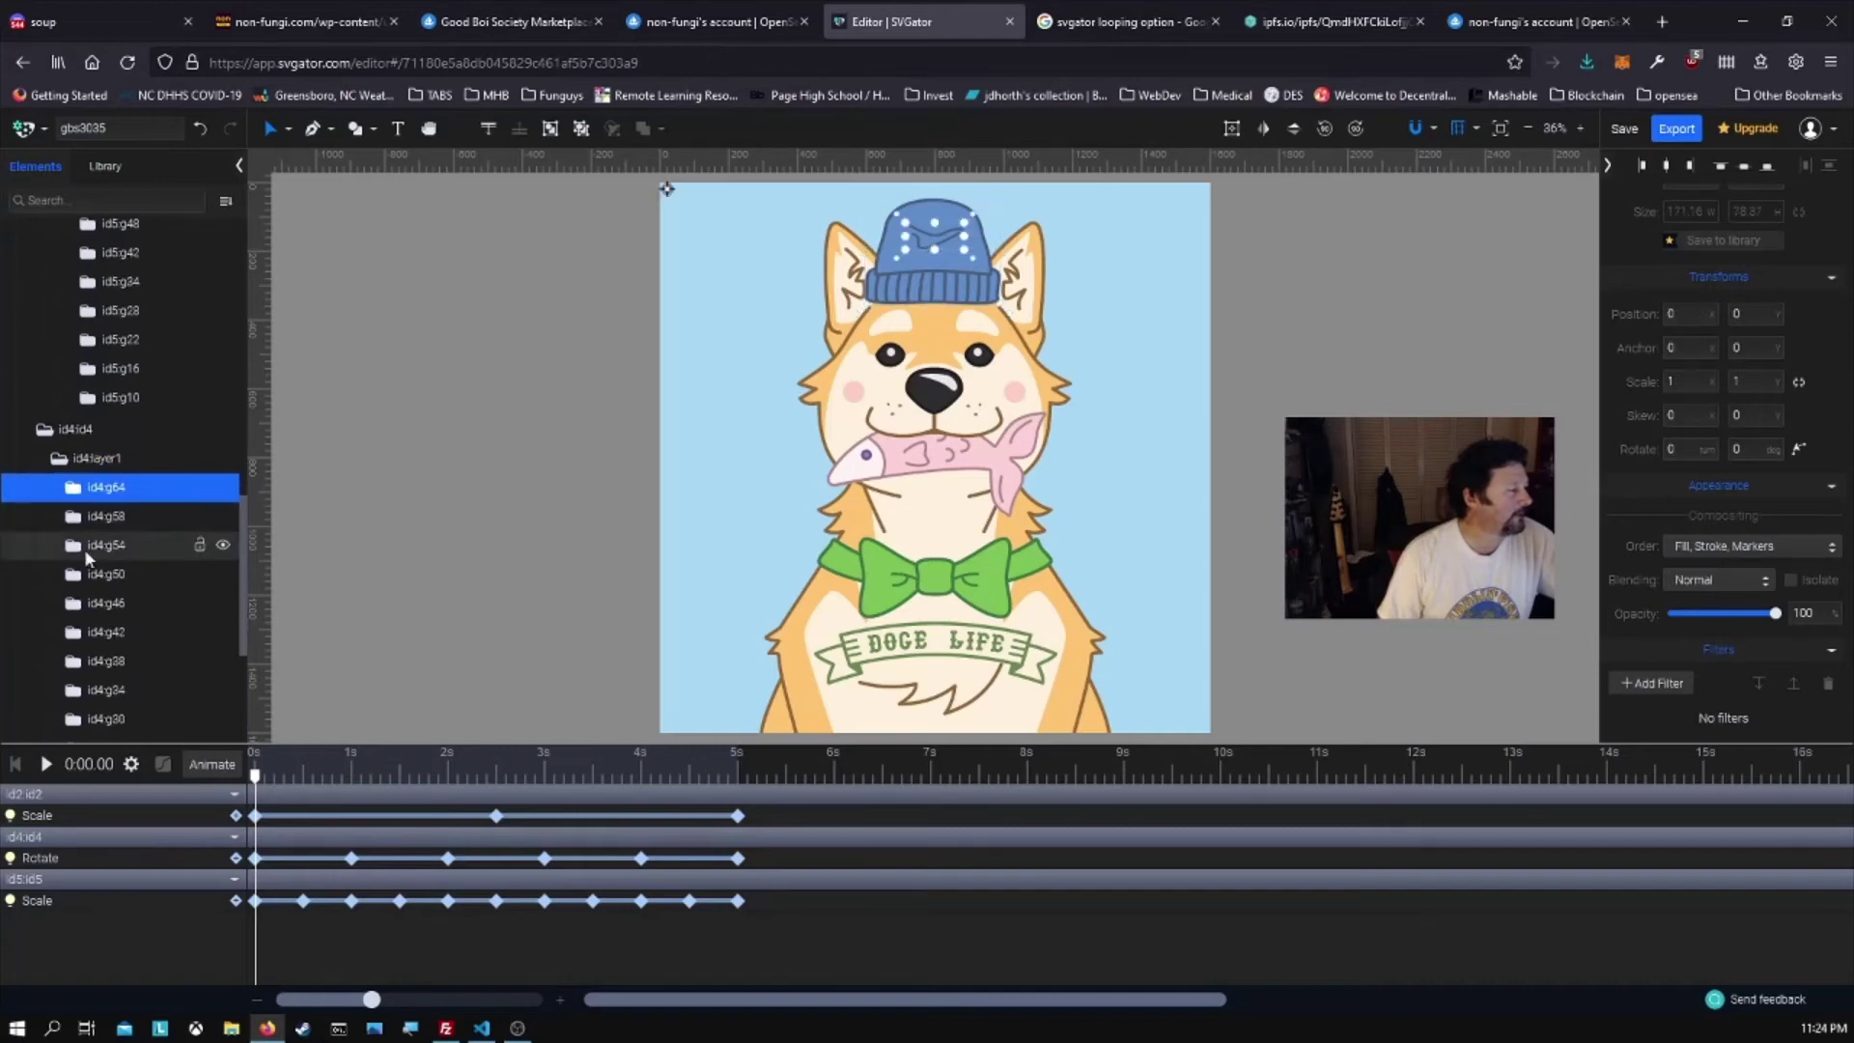
- Reveal and select the beanie paths id4path56, id4path48 and id4path20
{"action": "left_click", "coordinate": [70, 521]}
{"action": "scroll", "coordinate": [83, 507], "scroll_direction": "down", "scroll_amount": 1}
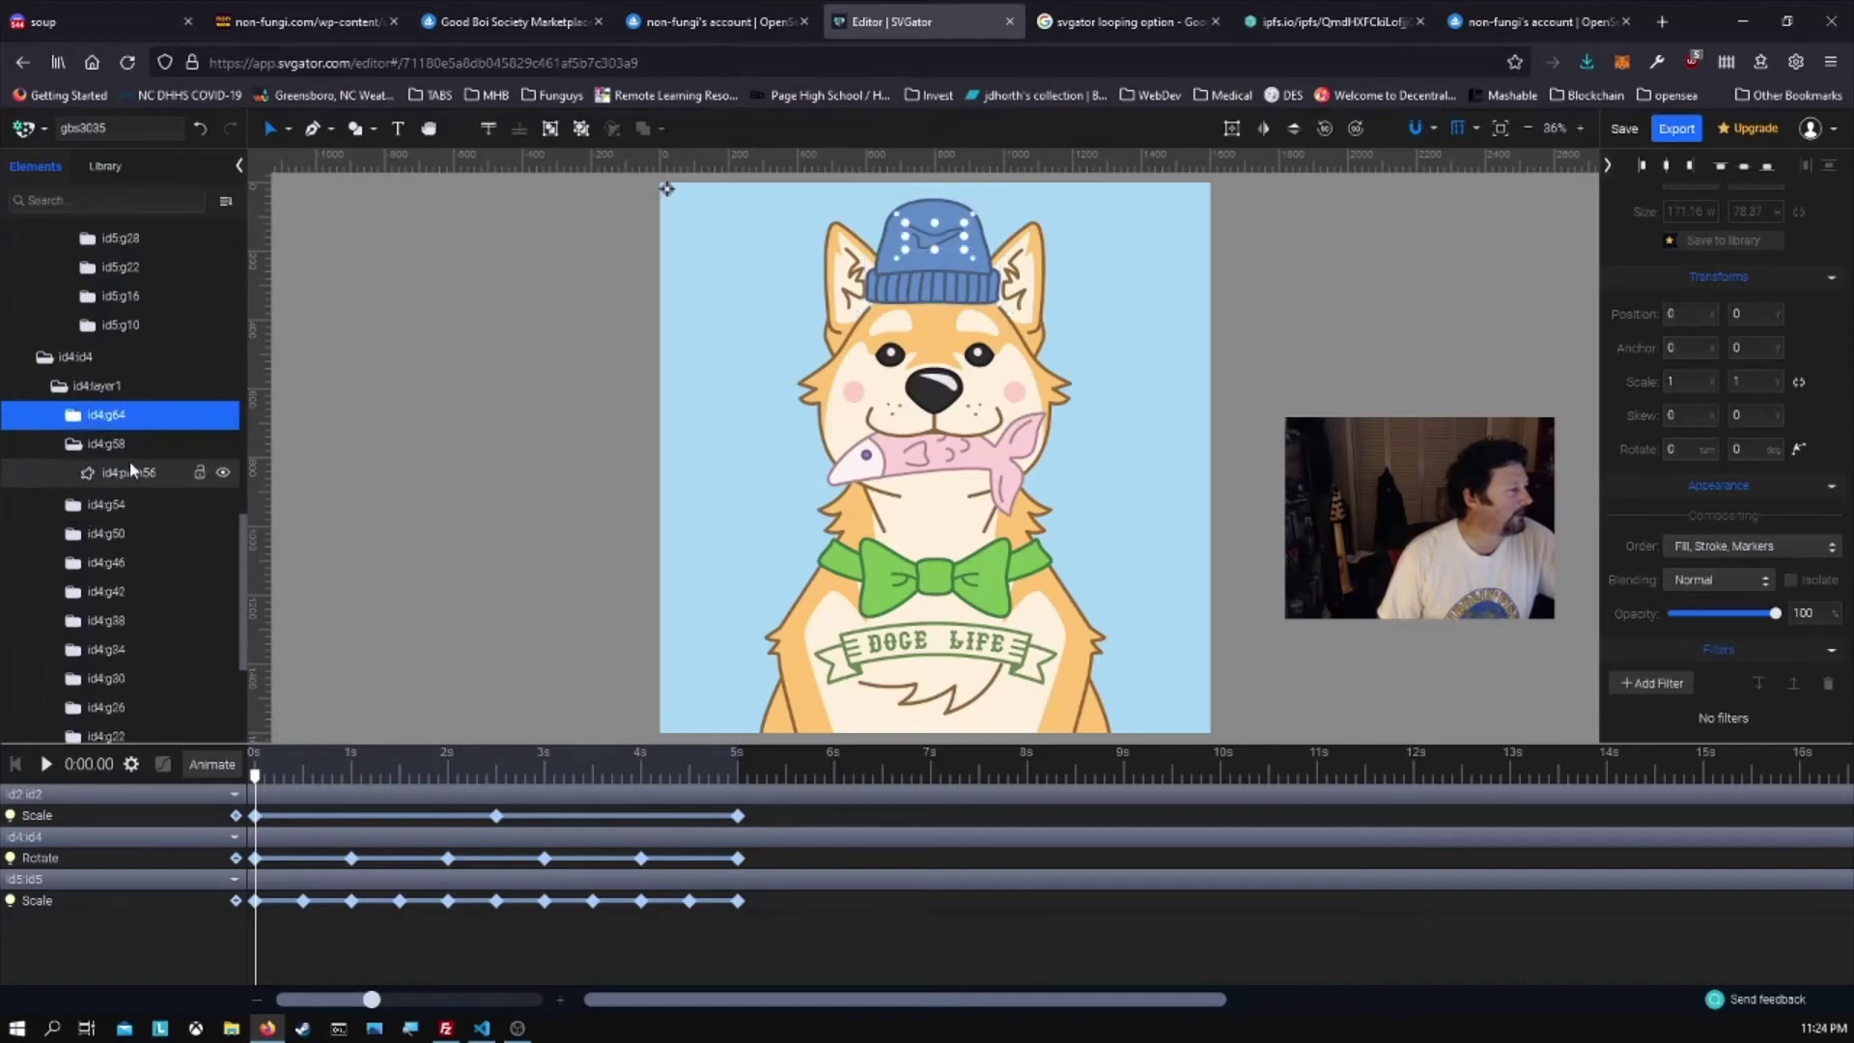
{"action": "left_click", "coordinate": [125, 472]}
{"action": "left_click", "coordinate": [74, 534]}
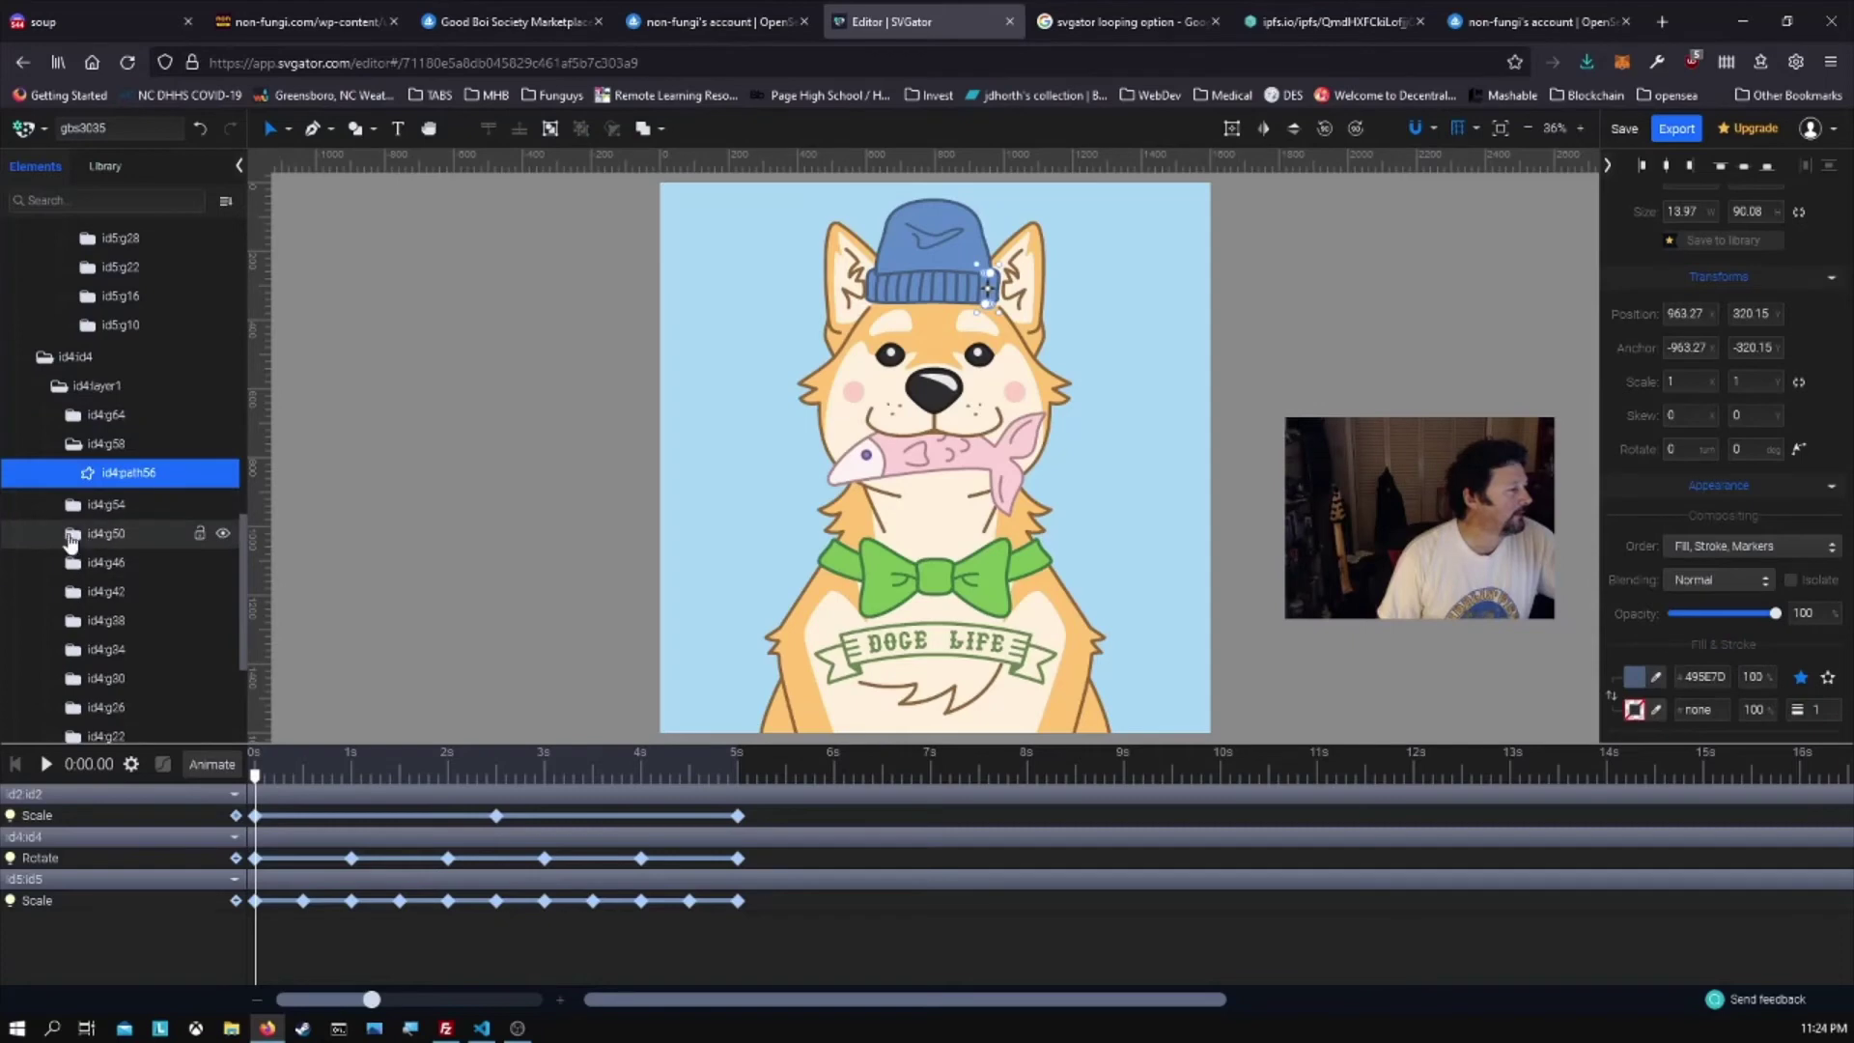
{"action": "left_click", "coordinate": [125, 565]}
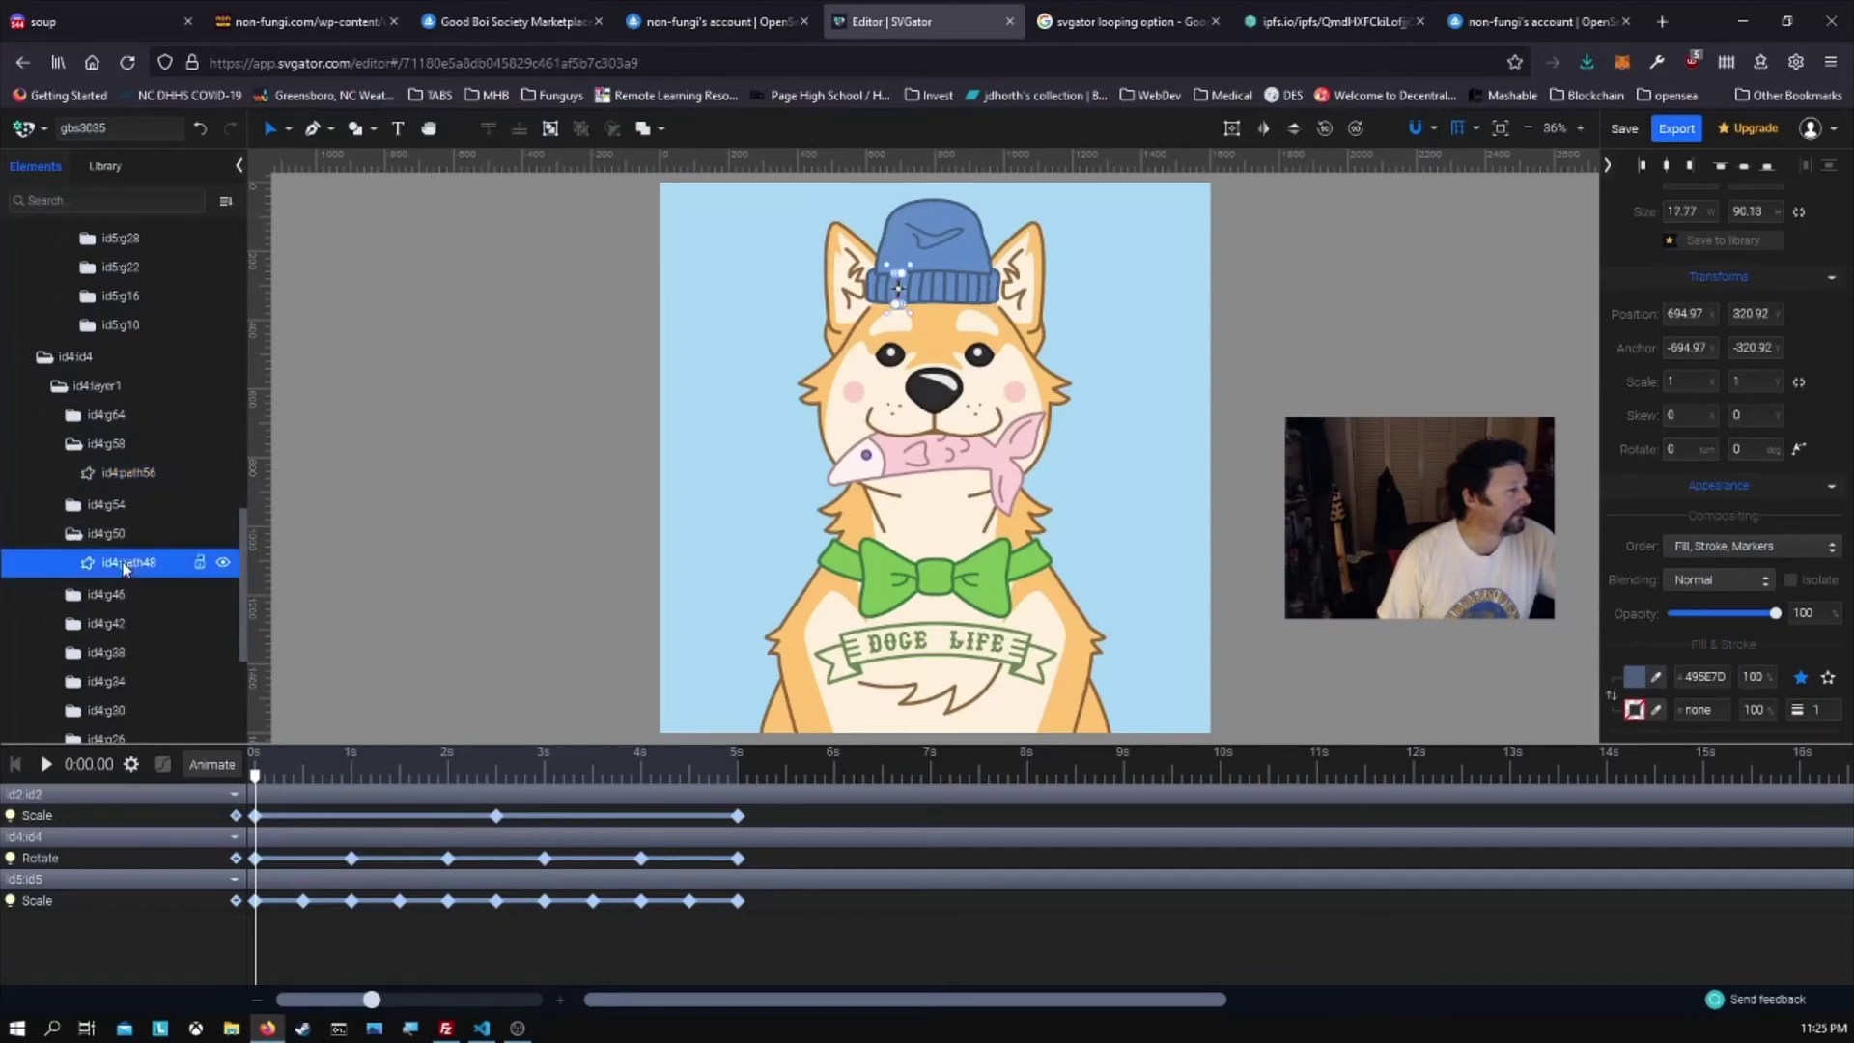
{"action": "scroll", "coordinate": [104, 572], "scroll_direction": "down", "scroll_amount": 3}
{"action": "left_click", "coordinate": [73, 554]}
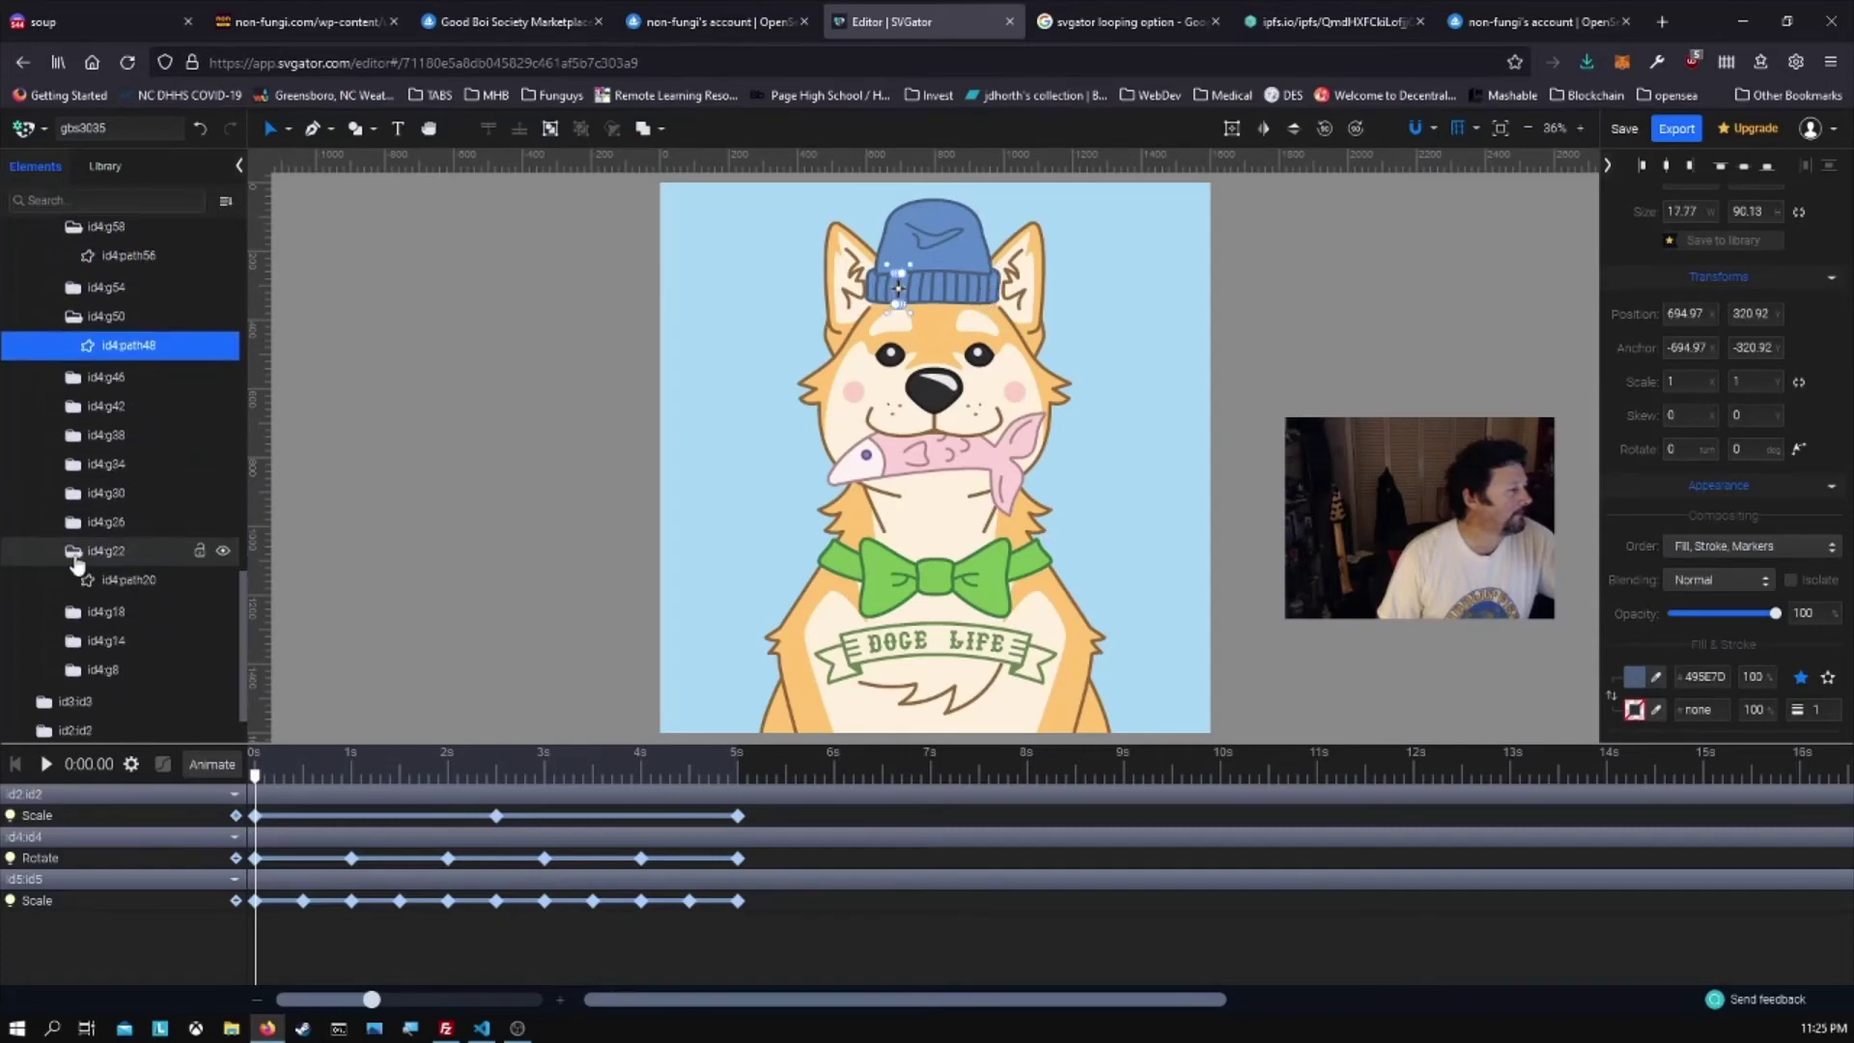
{"action": "left_click", "coordinate": [121, 579]}
{"action": "scroll", "coordinate": [87, 609], "scroll_direction": "down", "scroll_amount": 1}
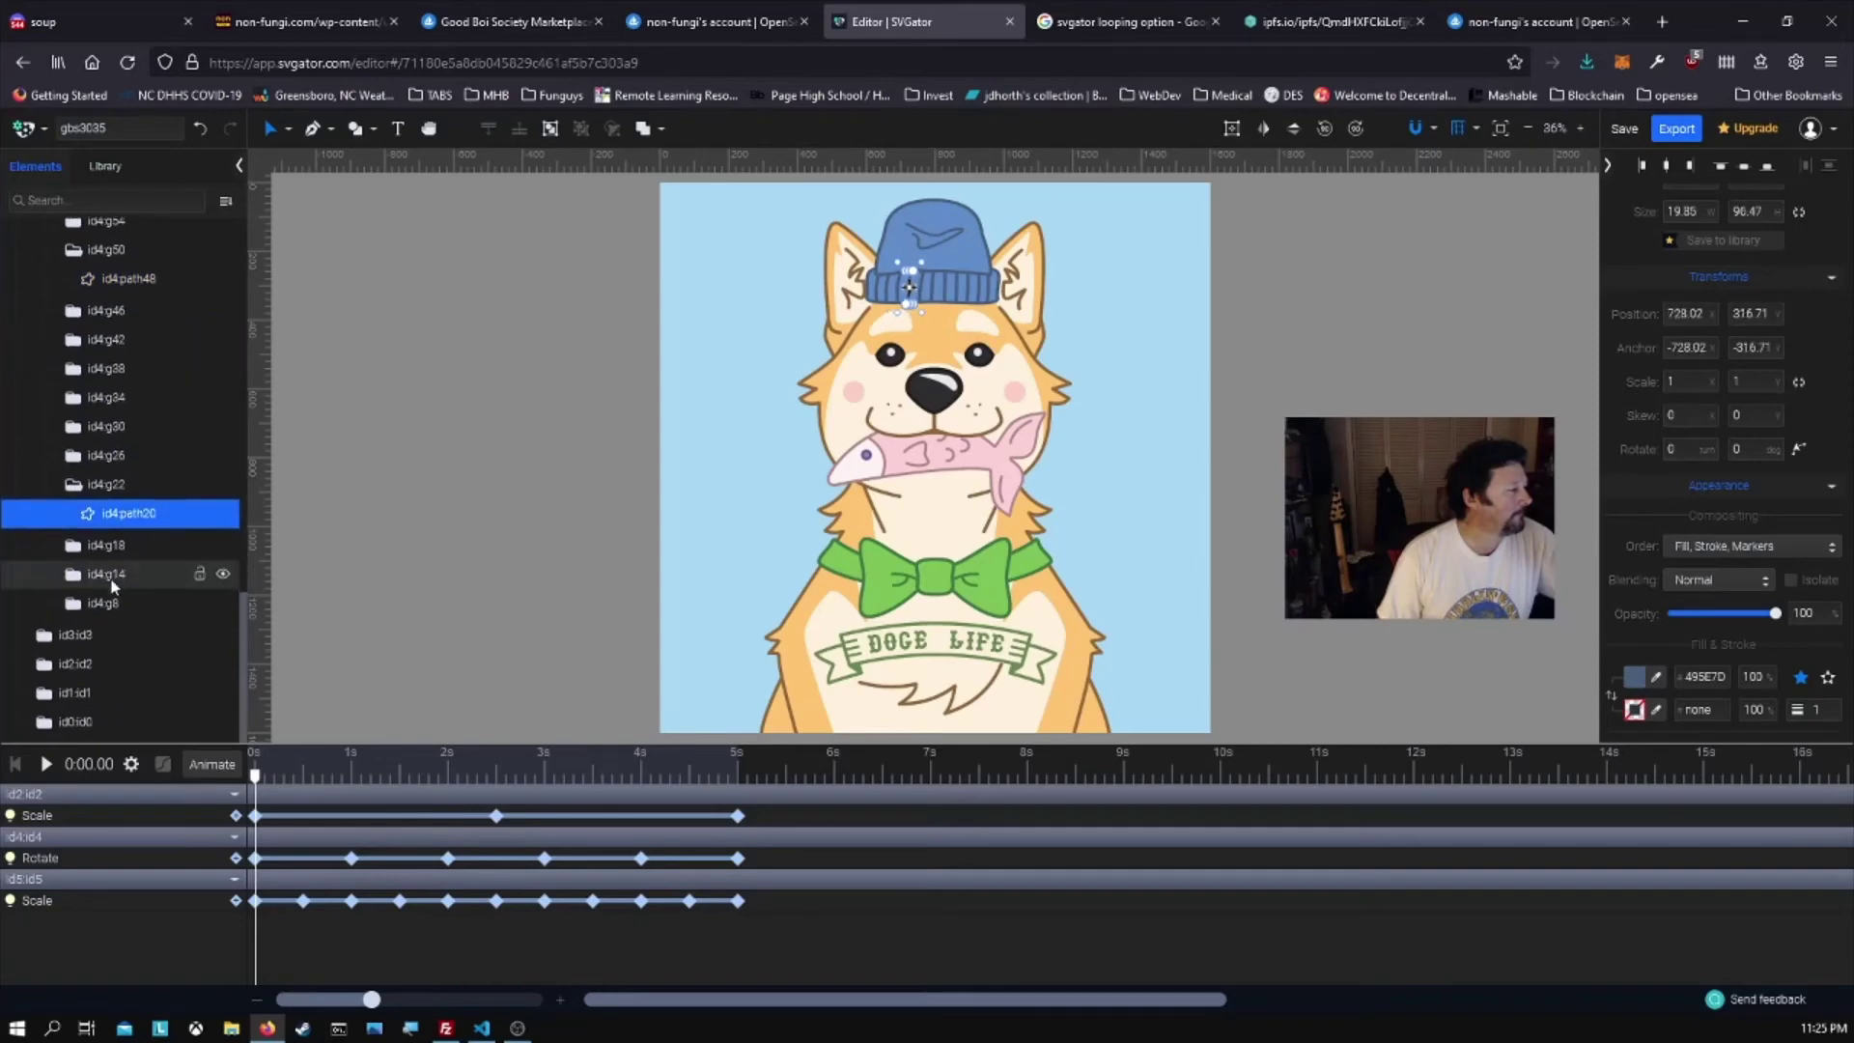
- Inspect the banner groups id2 and id1, leaving id2 expanded and the beanie group collapsed
{"action": "left_click", "coordinate": [64, 635]}
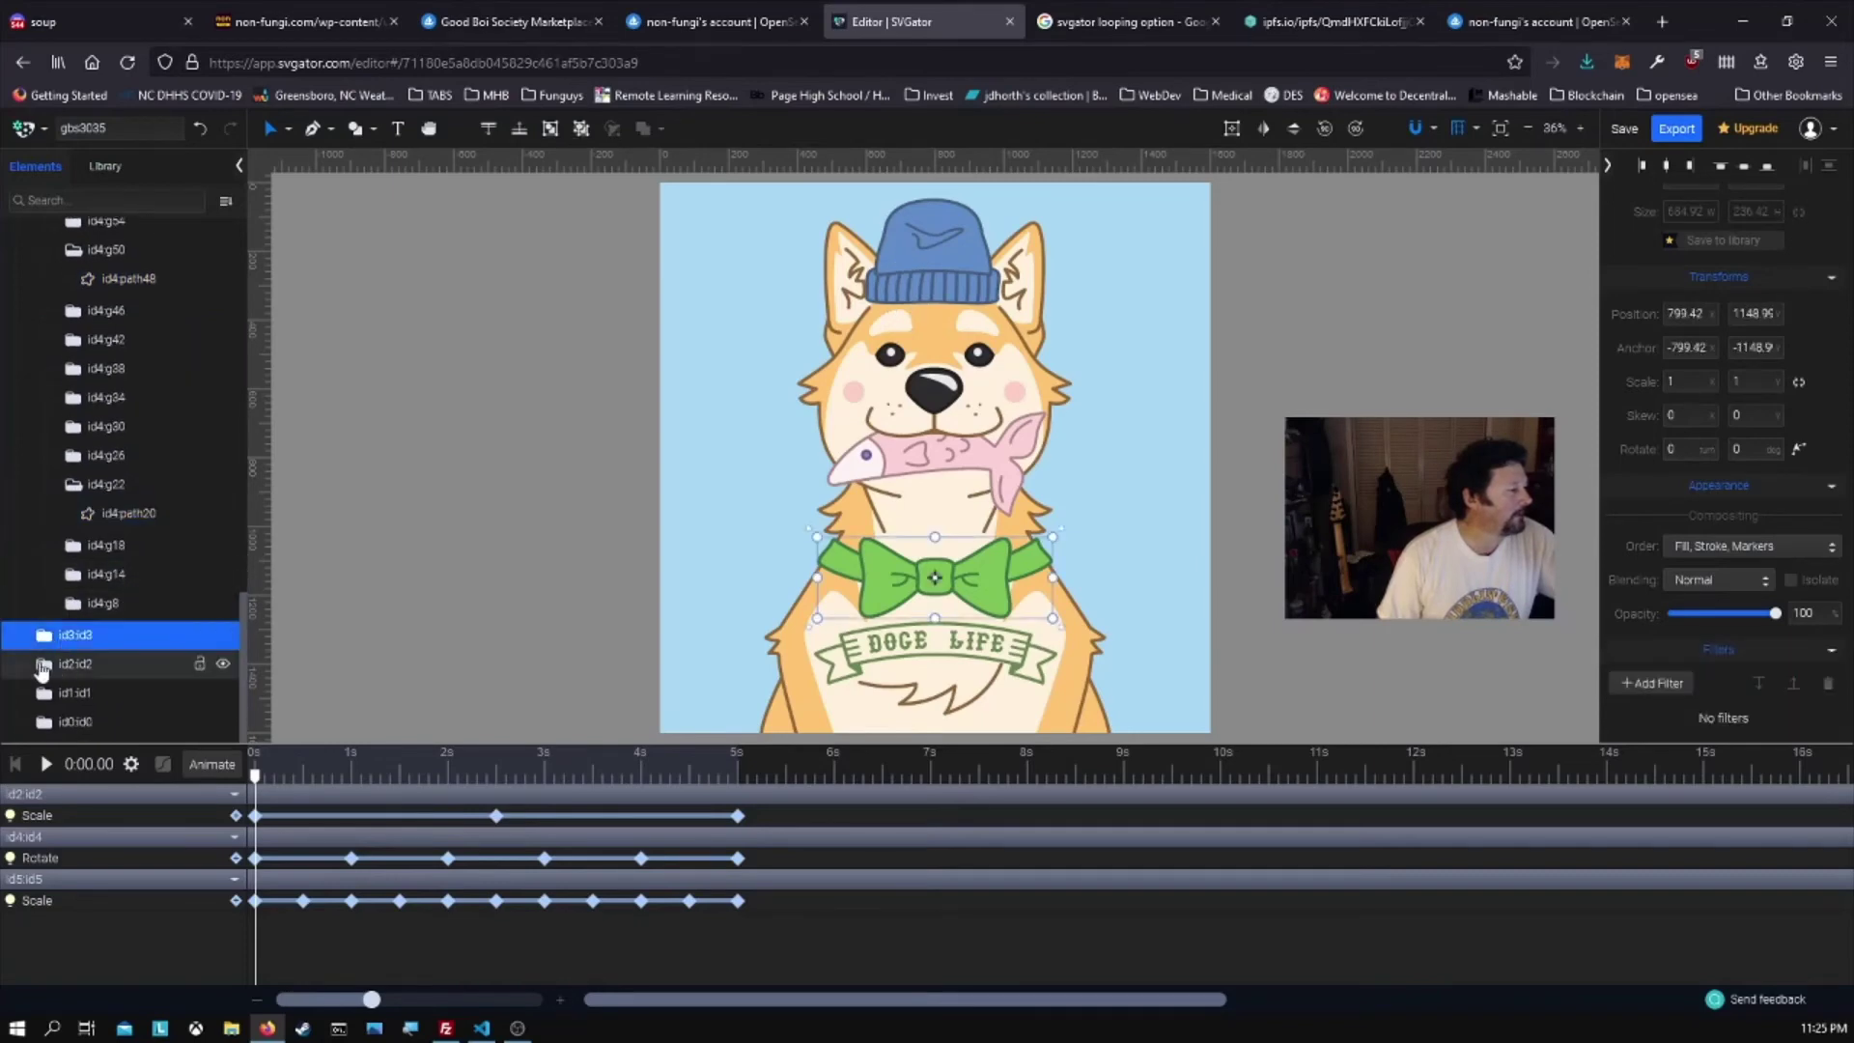
{"action": "left_click", "coordinate": [44, 666]}
{"action": "left_click", "coordinate": [45, 664]}
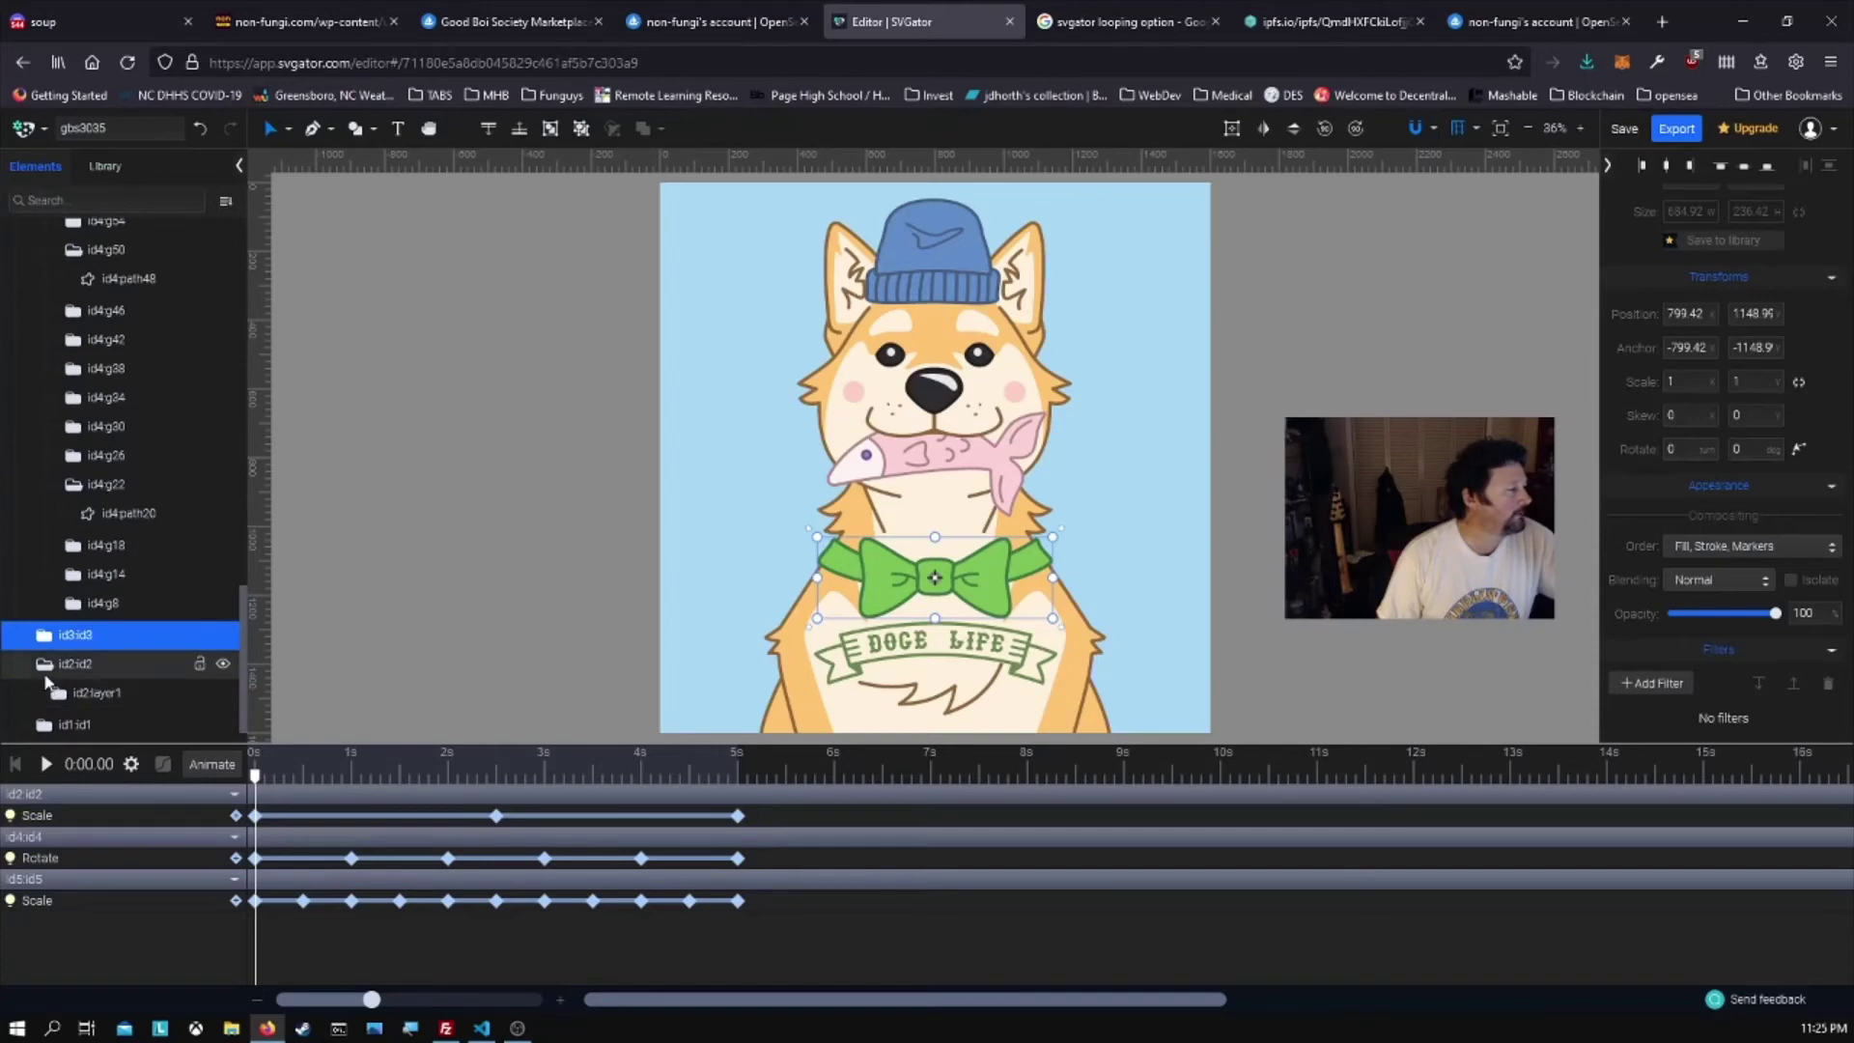
{"action": "left_click", "coordinate": [43, 696]}
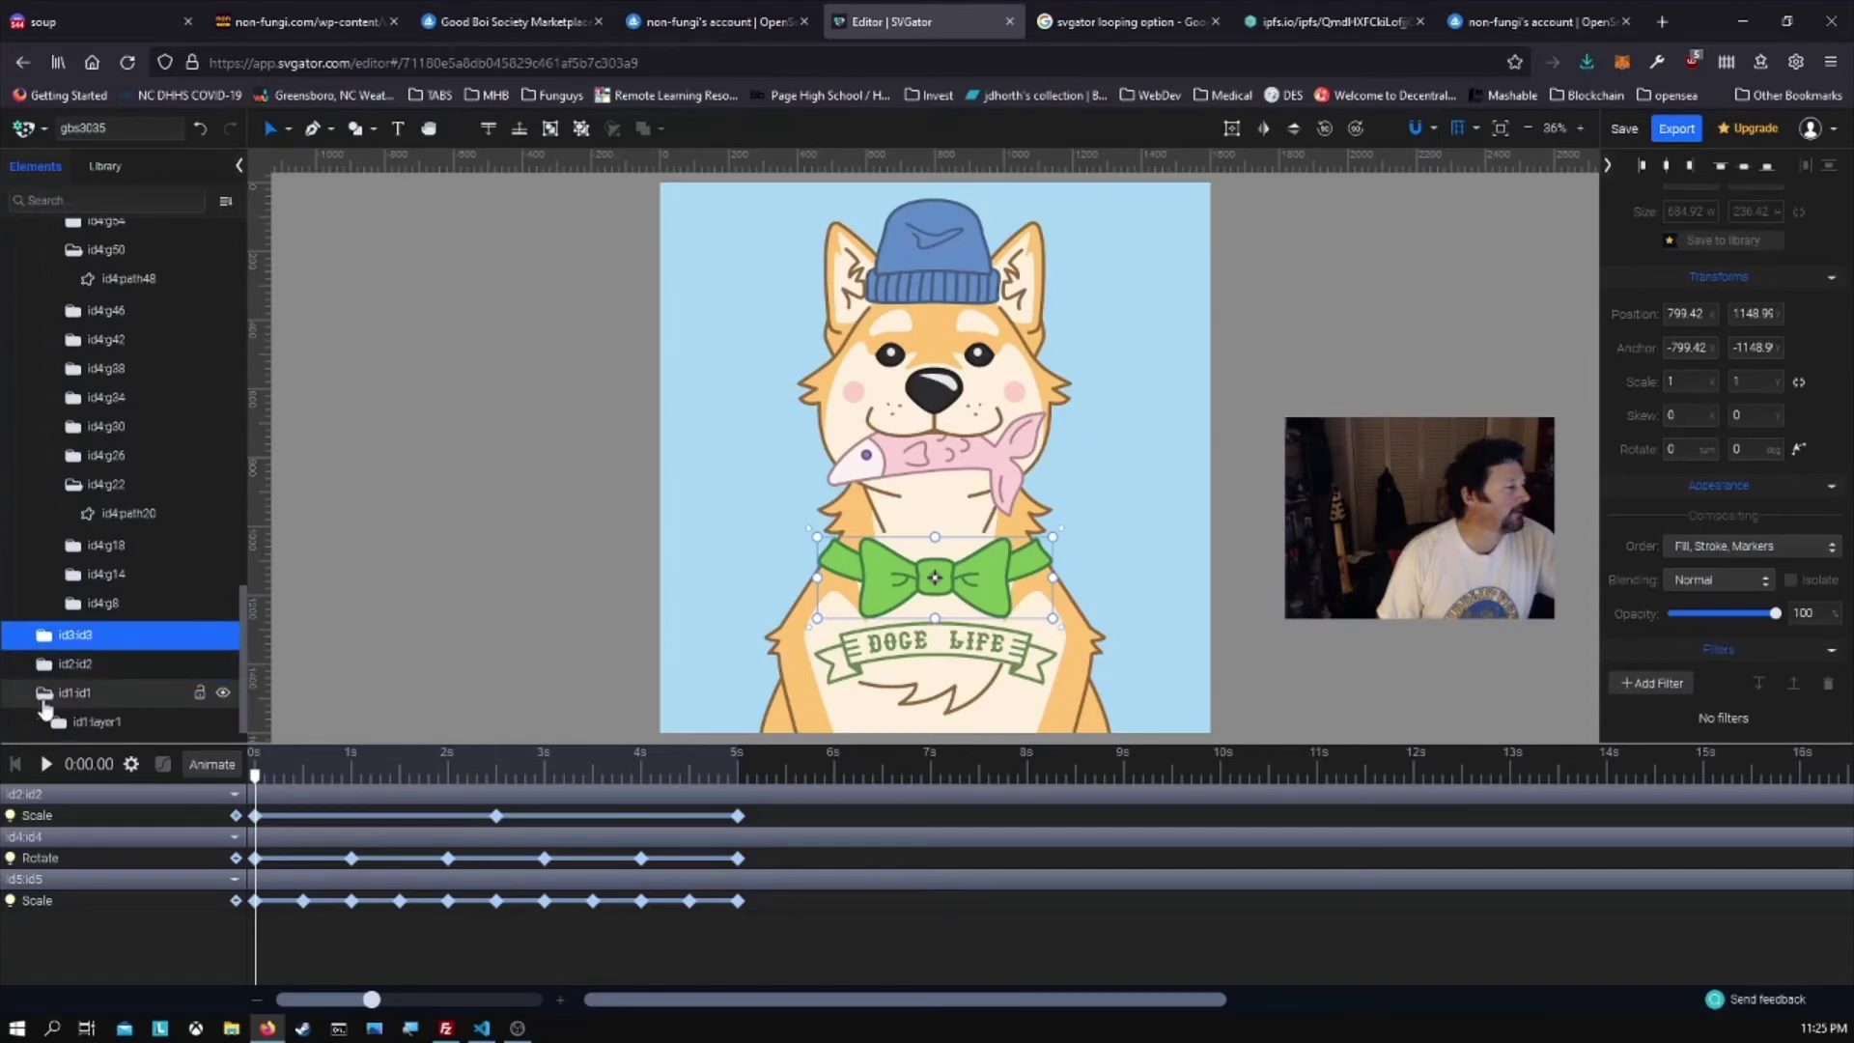
{"action": "left_click", "coordinate": [44, 694]}
{"action": "left_click", "coordinate": [45, 665]}
{"action": "scroll", "coordinate": [97, 589], "scroll_direction": "up", "scroll_amount": 2}
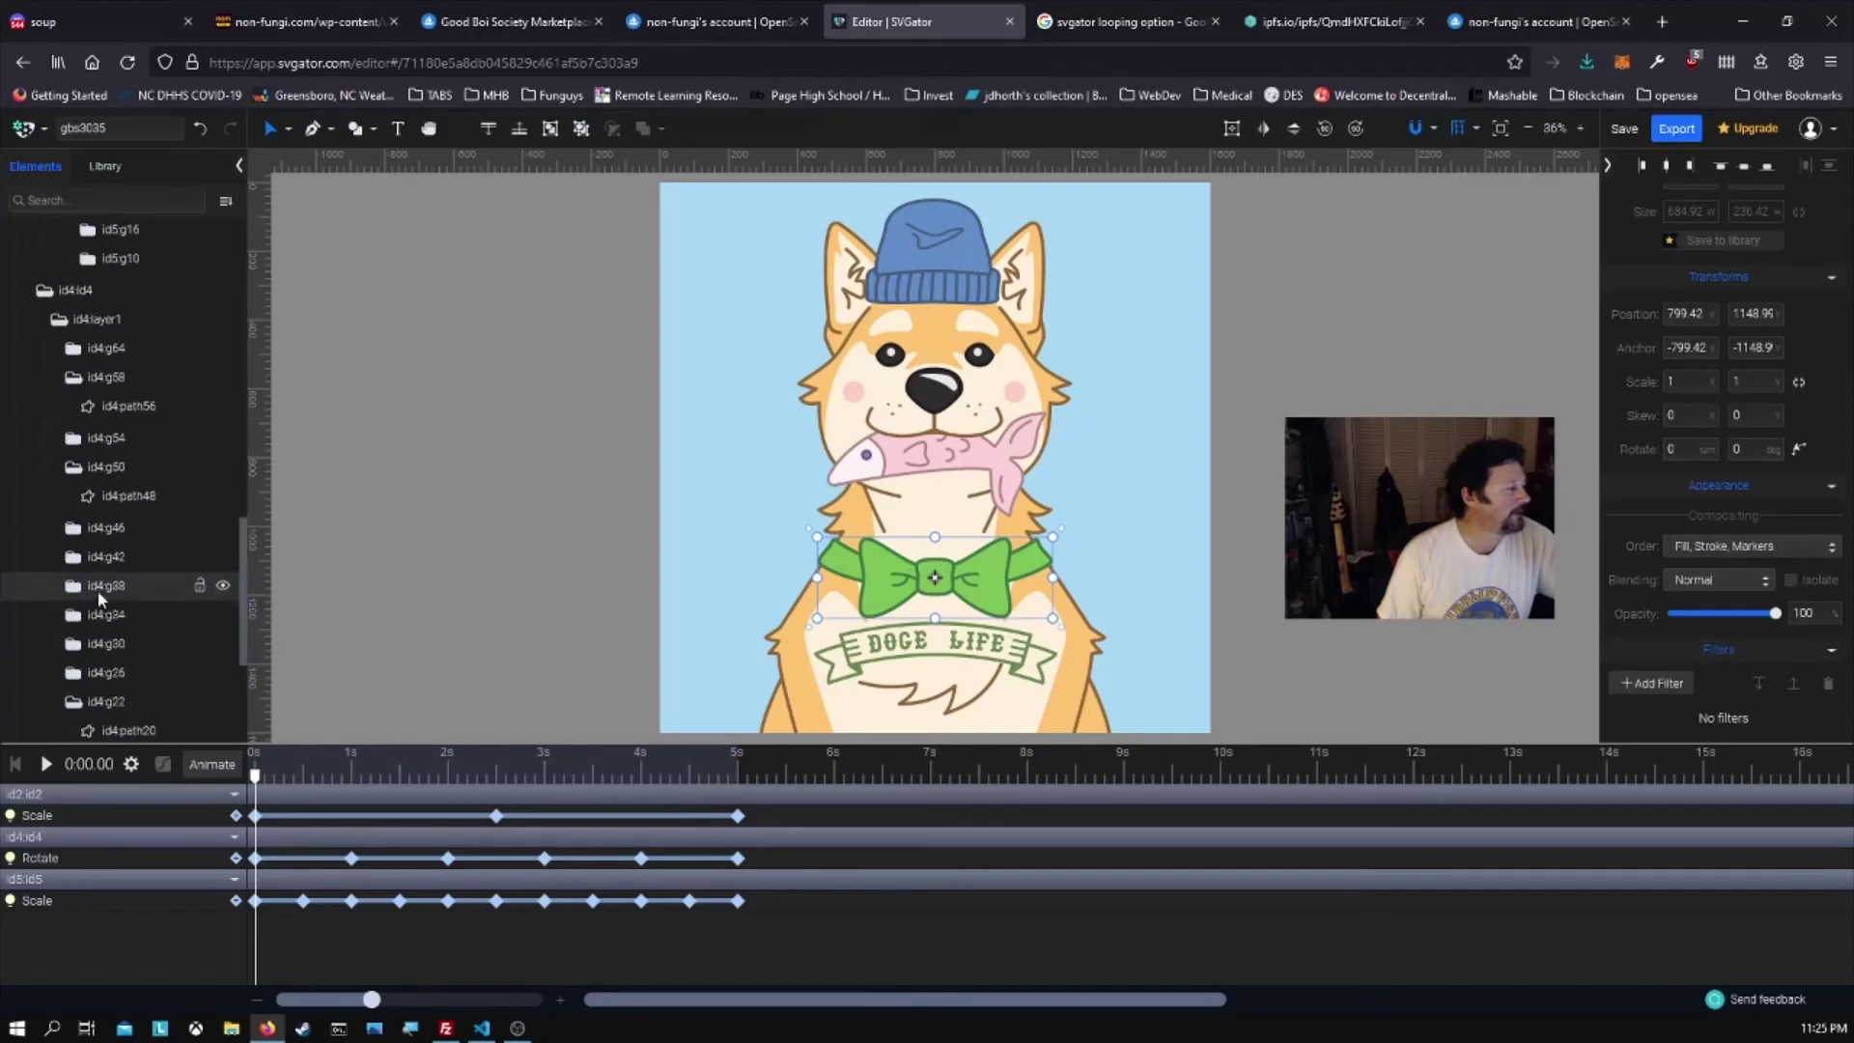
{"action": "left_click", "coordinate": [39, 508]}
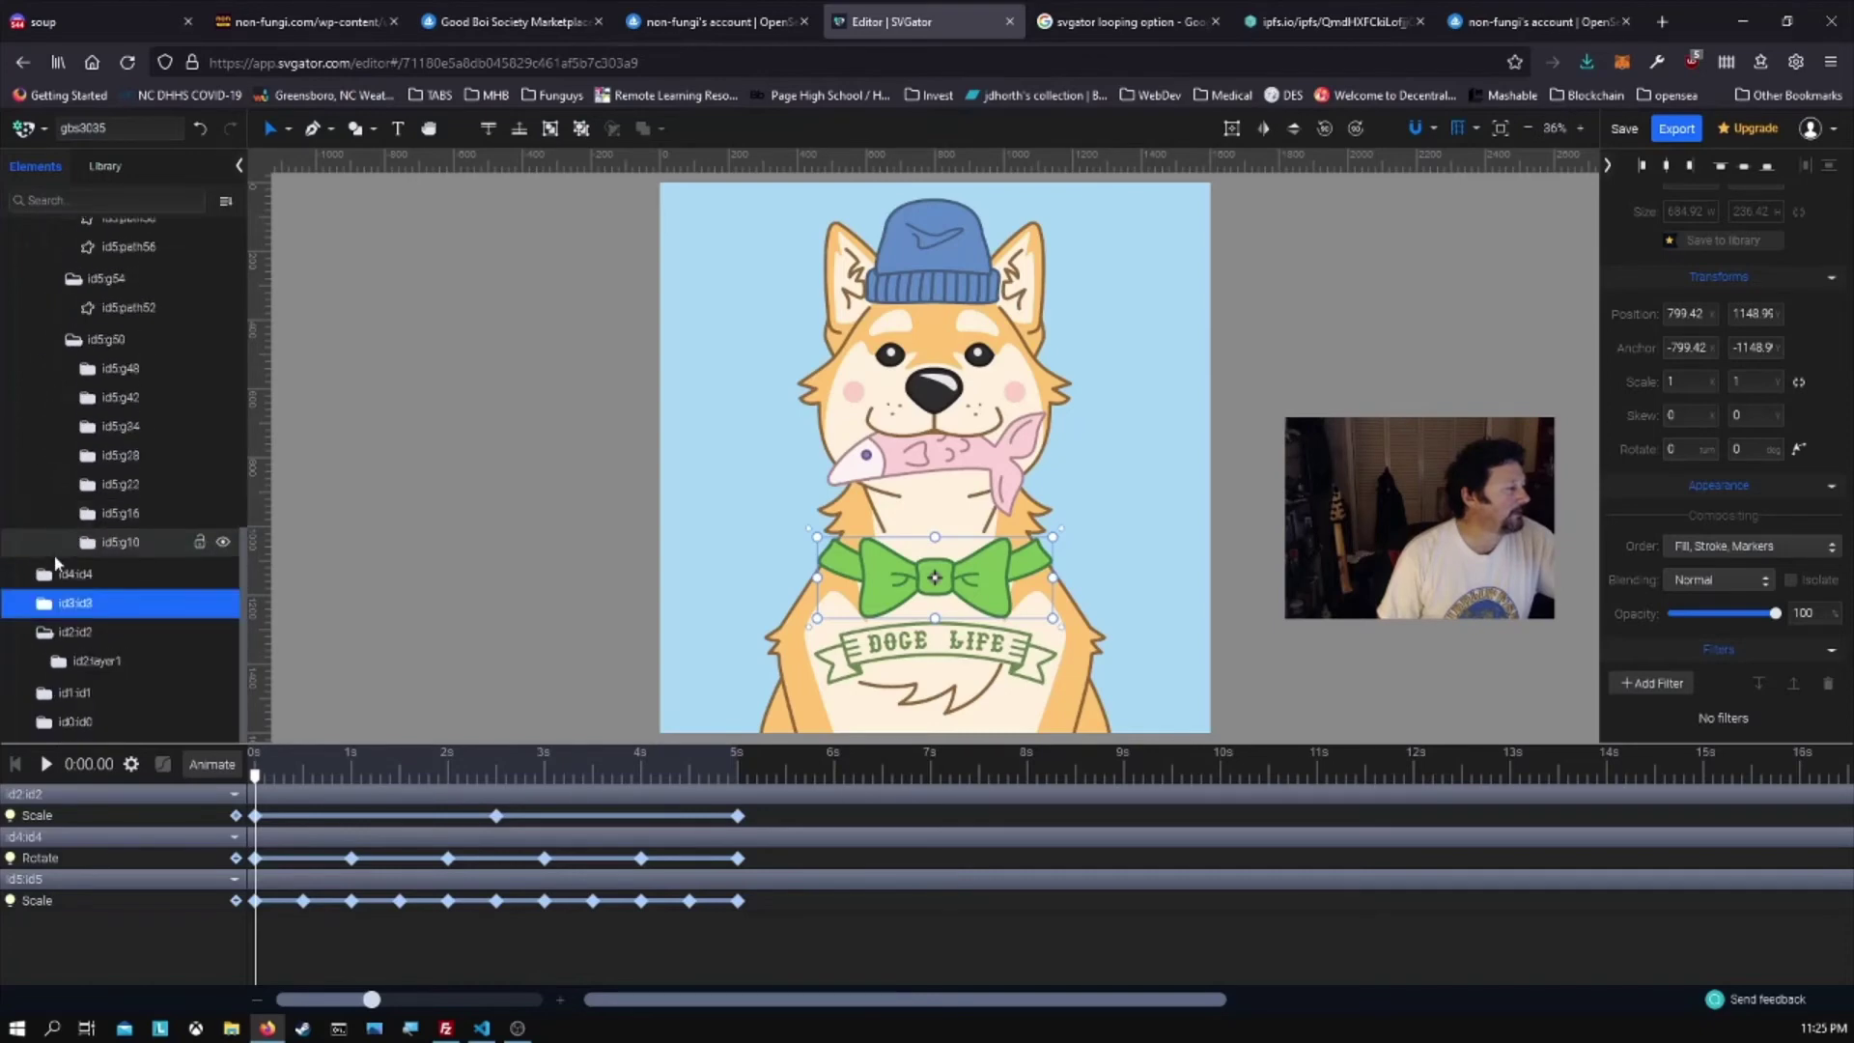
{"action": "scroll", "coordinate": [58, 519], "scroll_direction": "up", "scroll_amount": 5}
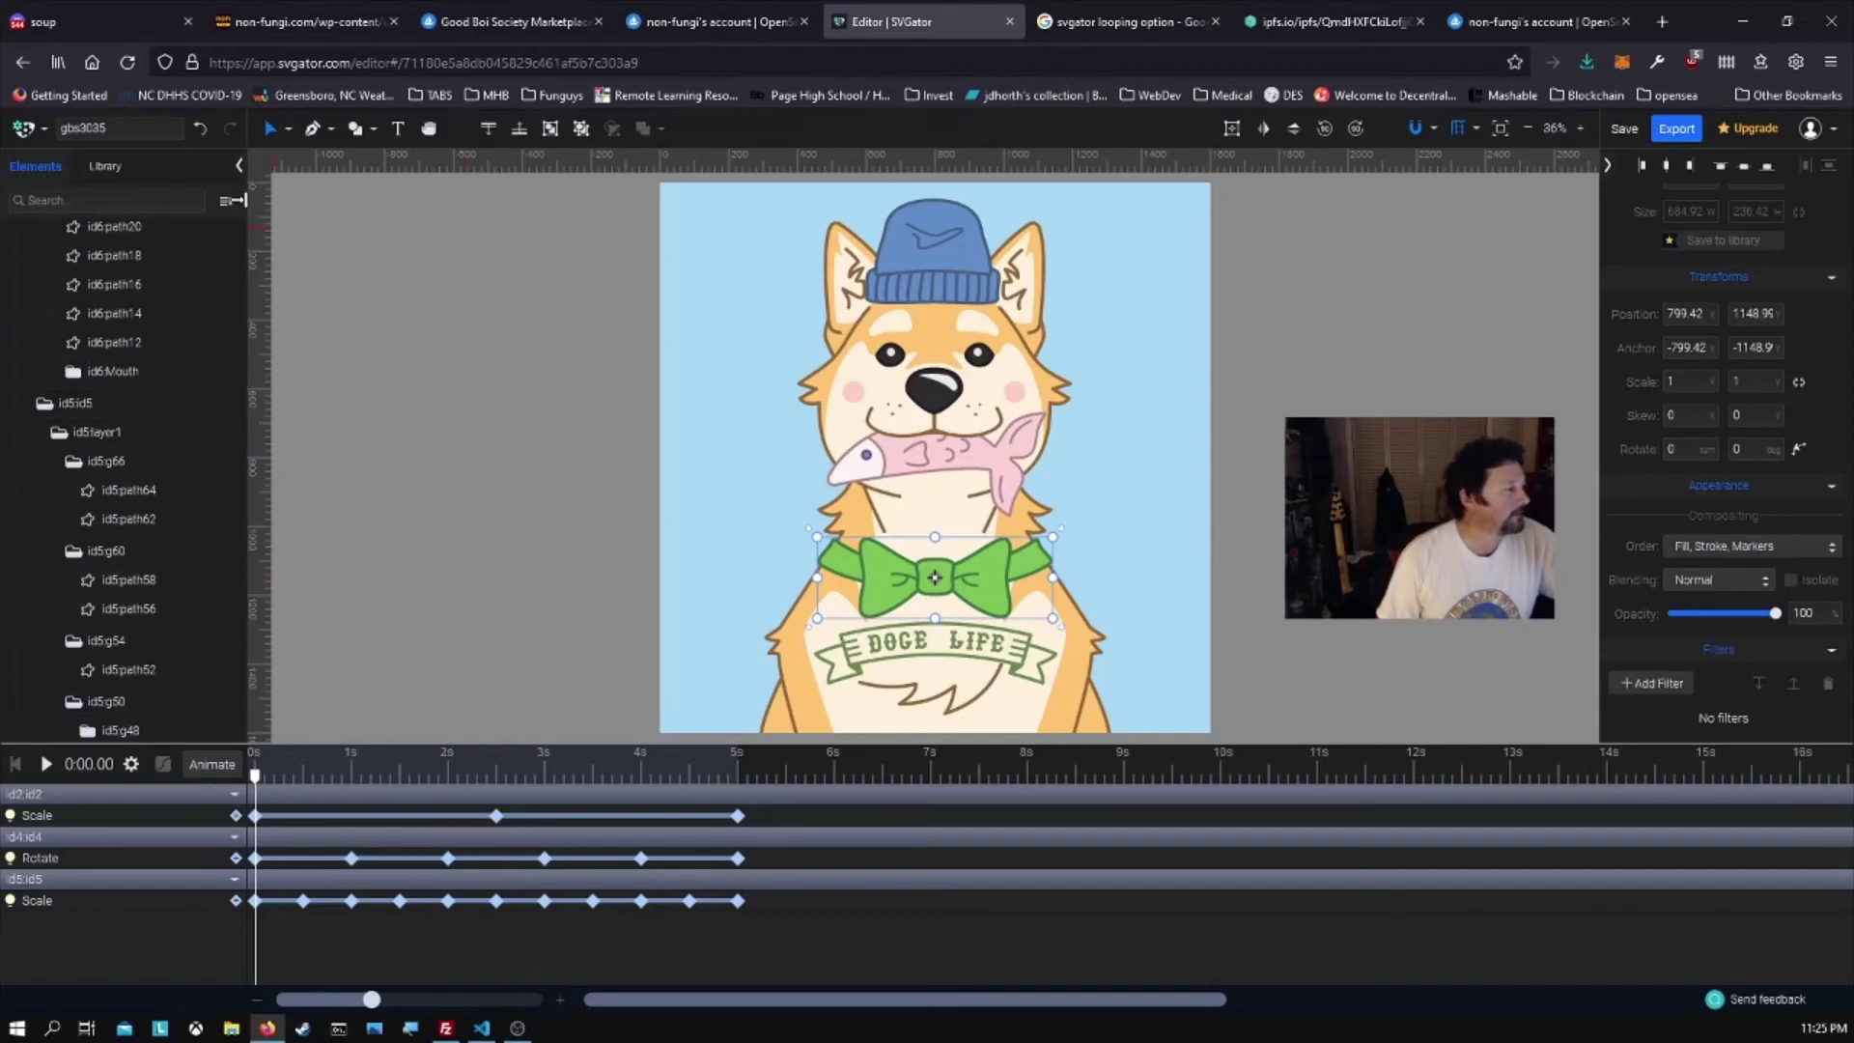
- Preview the animation, rewind it to the start, and bring up the Export options
{"action": "left_click", "coordinate": [45, 765]}
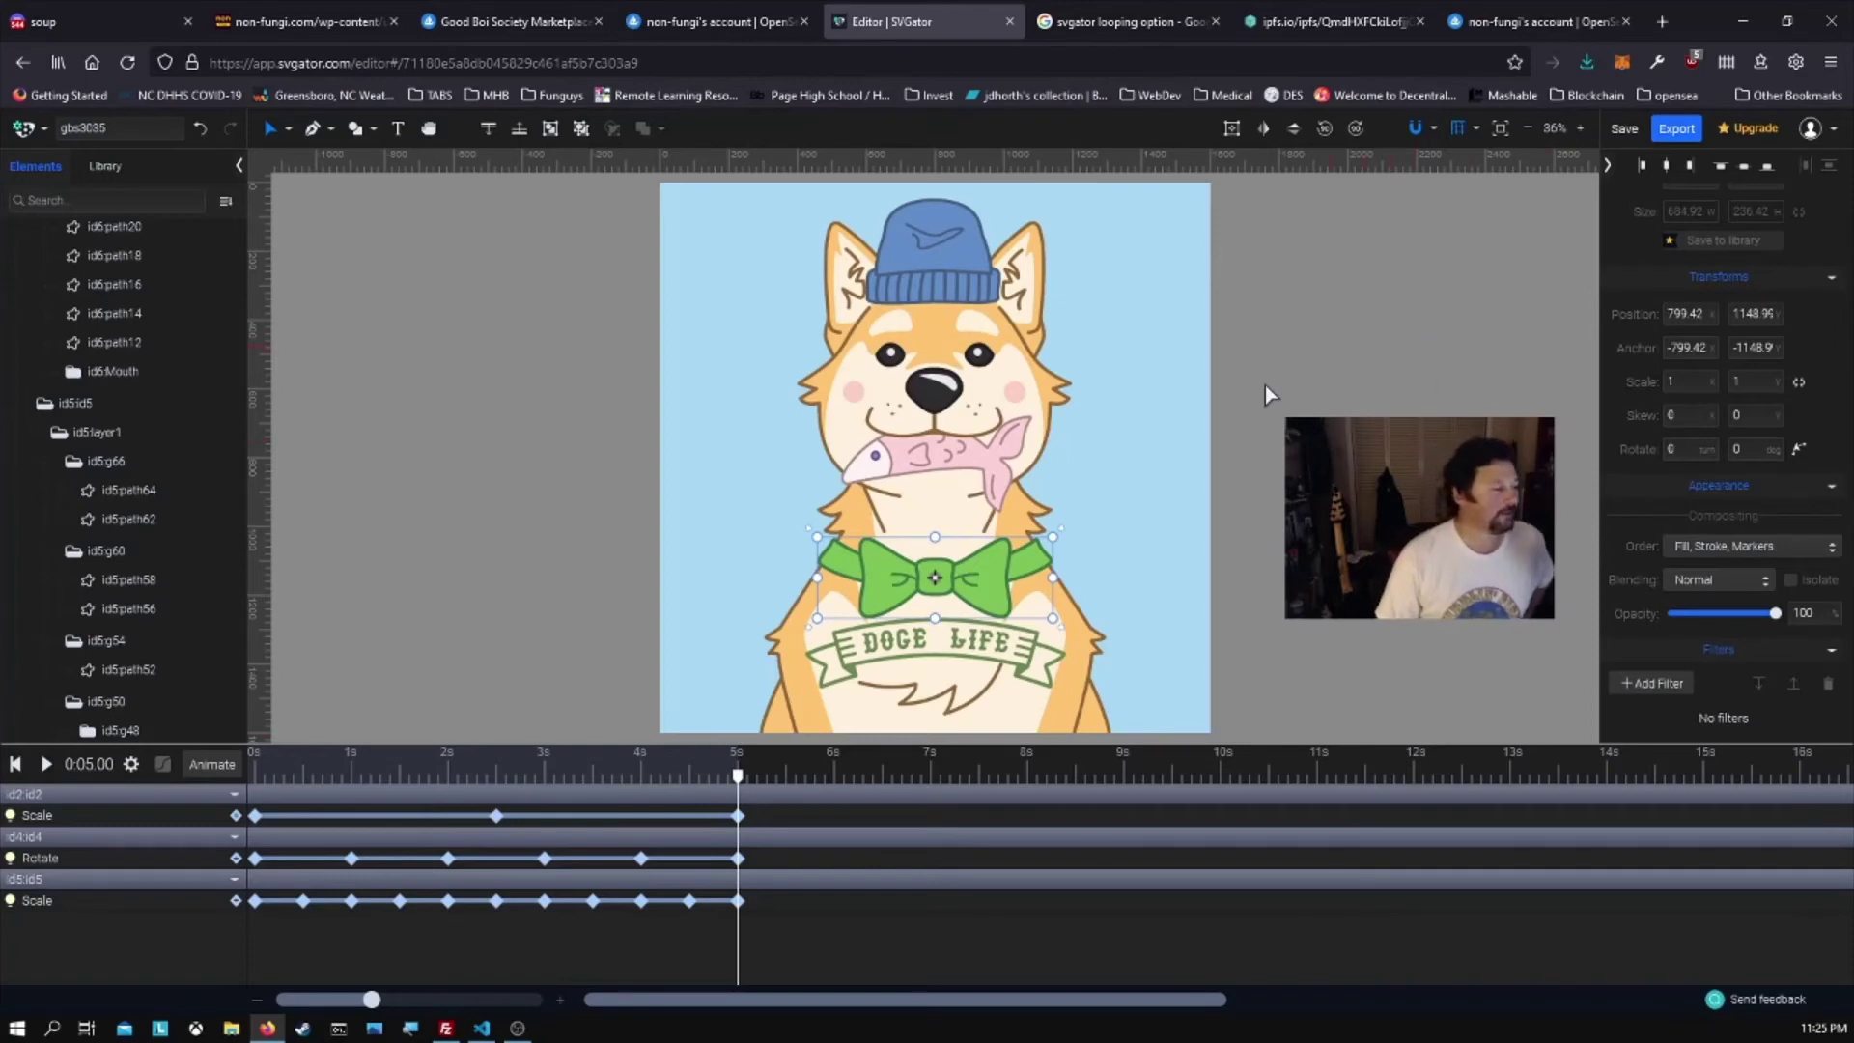
{"action": "left_click", "coordinate": [16, 765]}
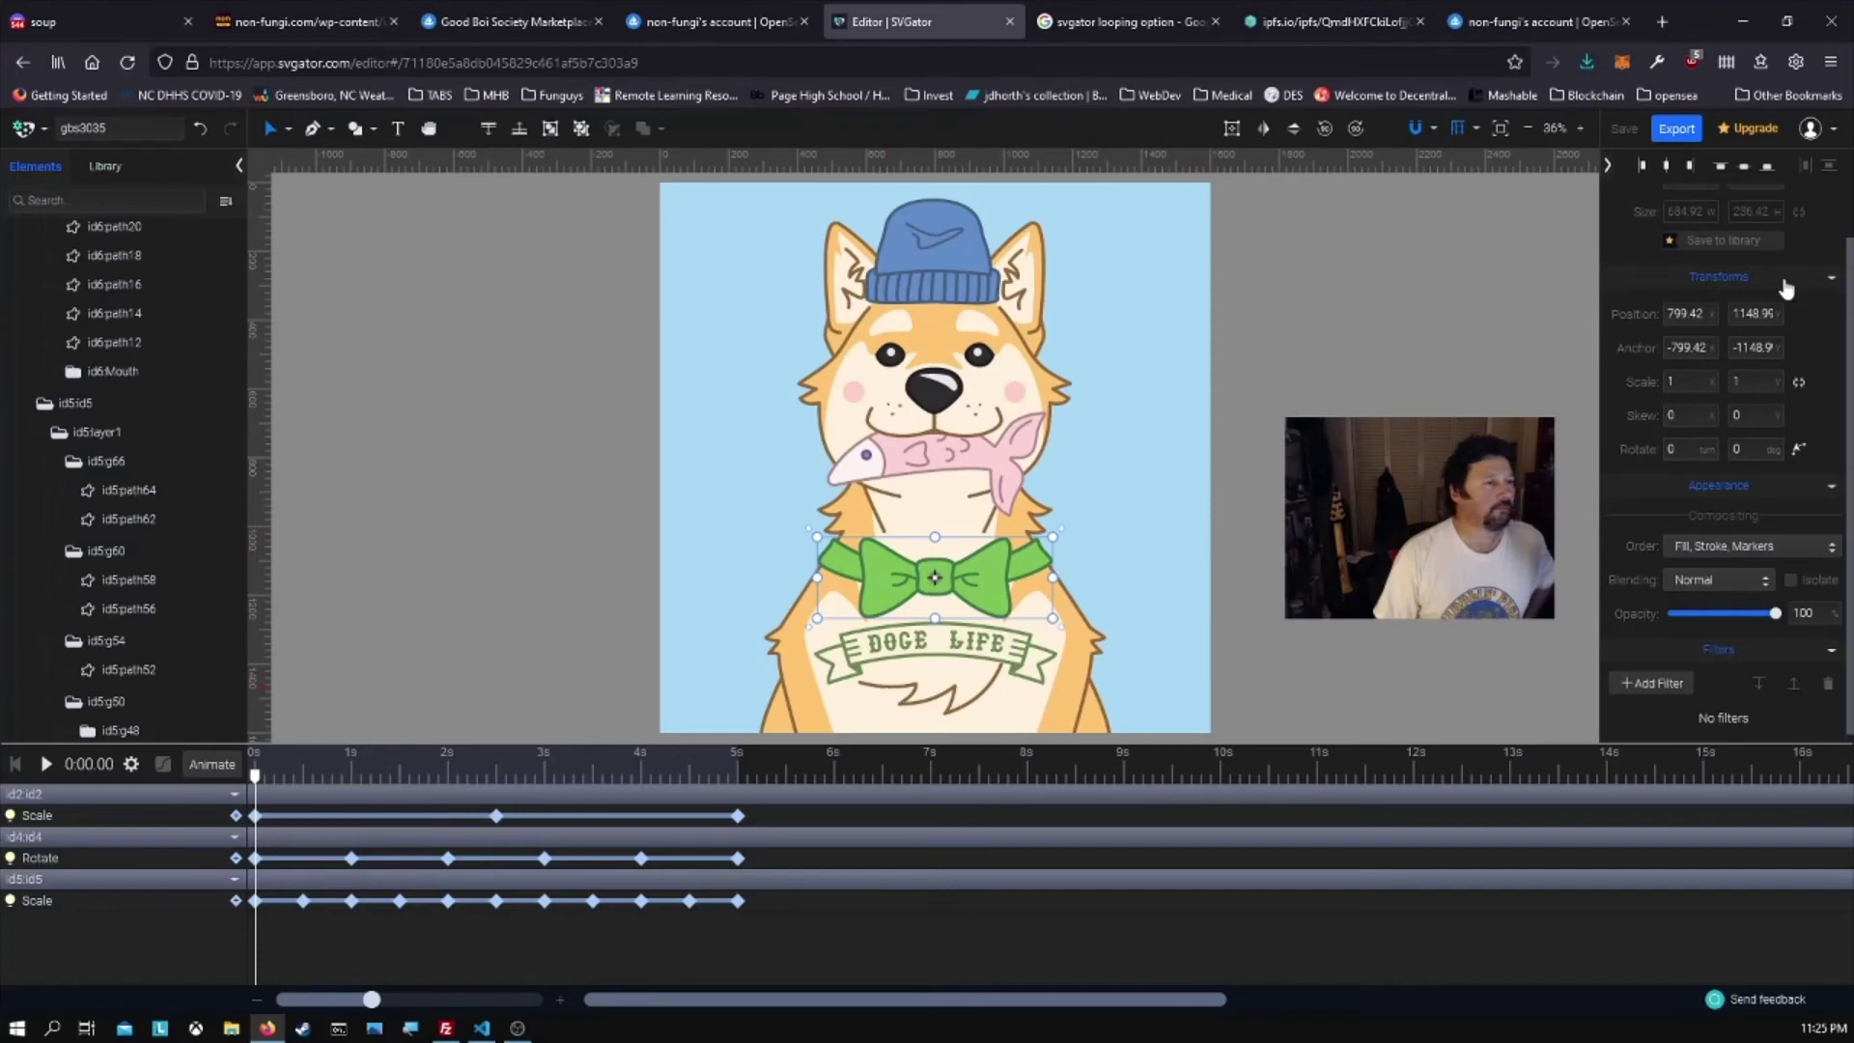
{"action": "left_click", "coordinate": [1677, 132]}
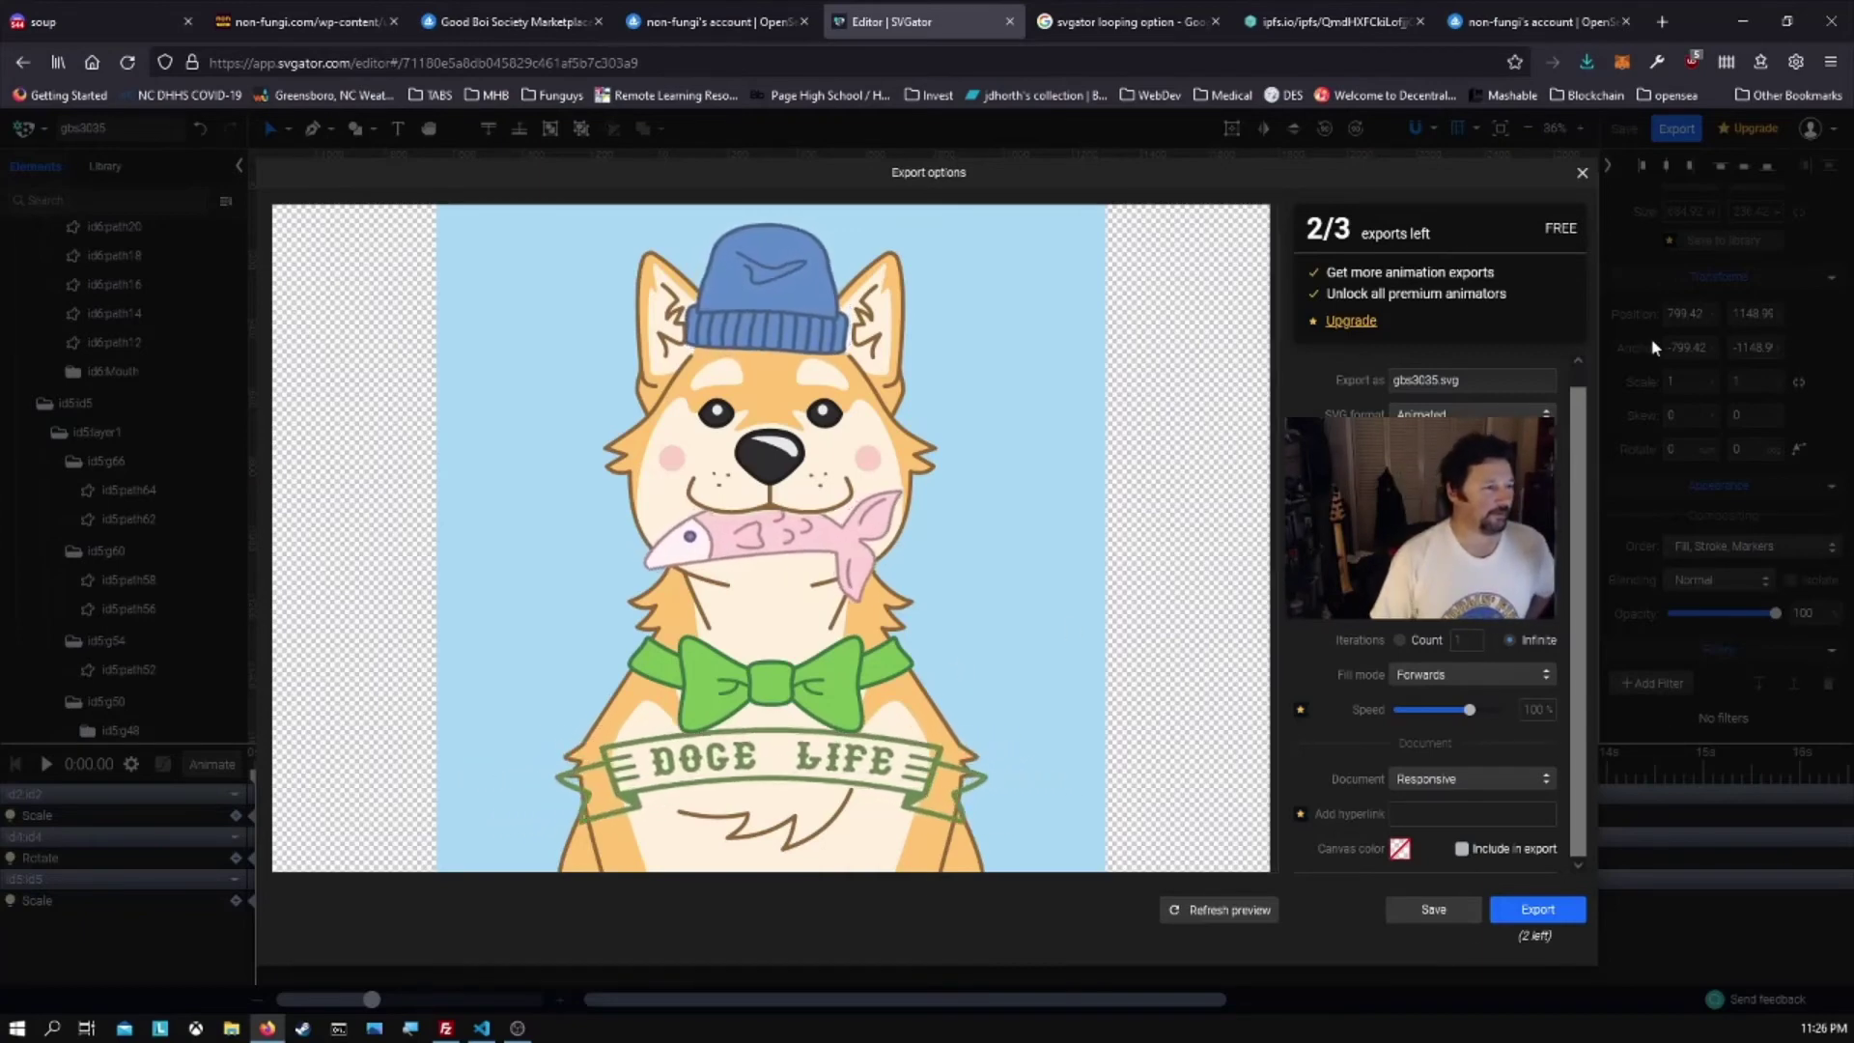
- Close the Export options dialog without exporting
{"action": "left_click", "coordinate": [1582, 176]}
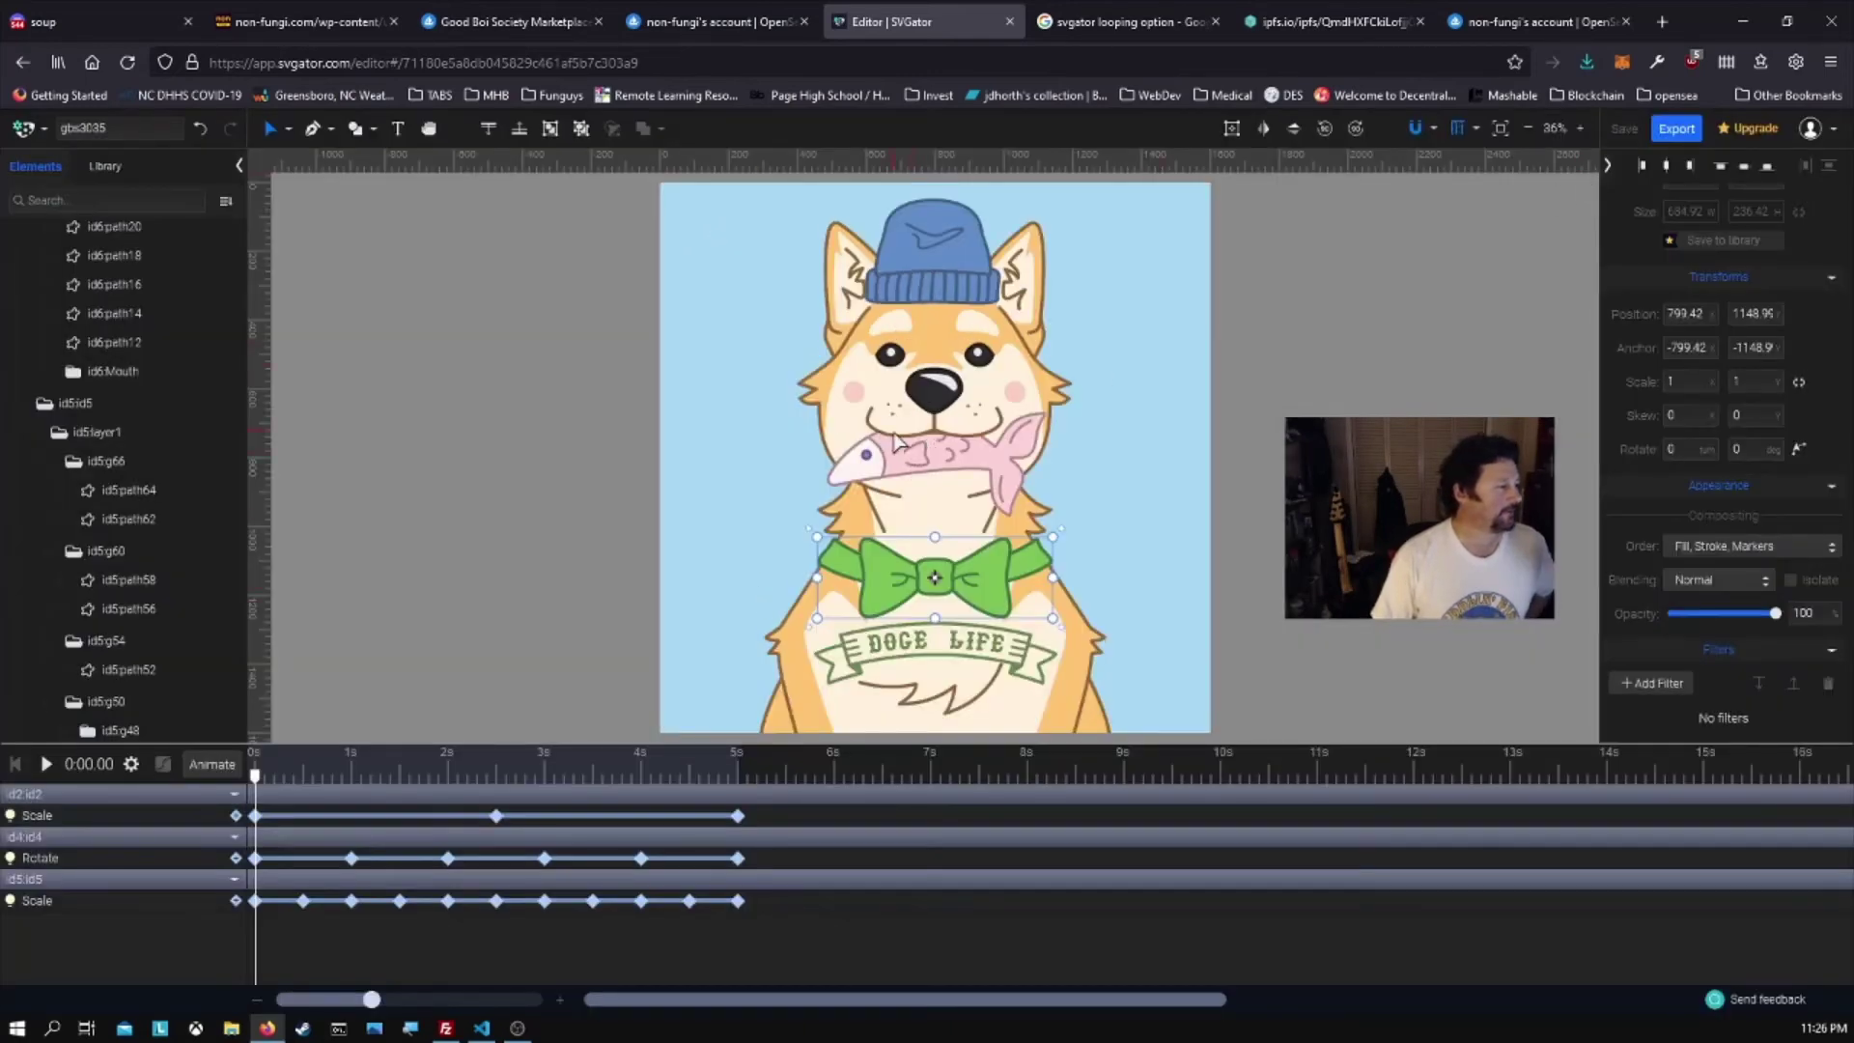
- Collapse the id5, id6, id7 and id2 groups in the layer tree
{"action": "left_click", "coordinate": [41, 406]}
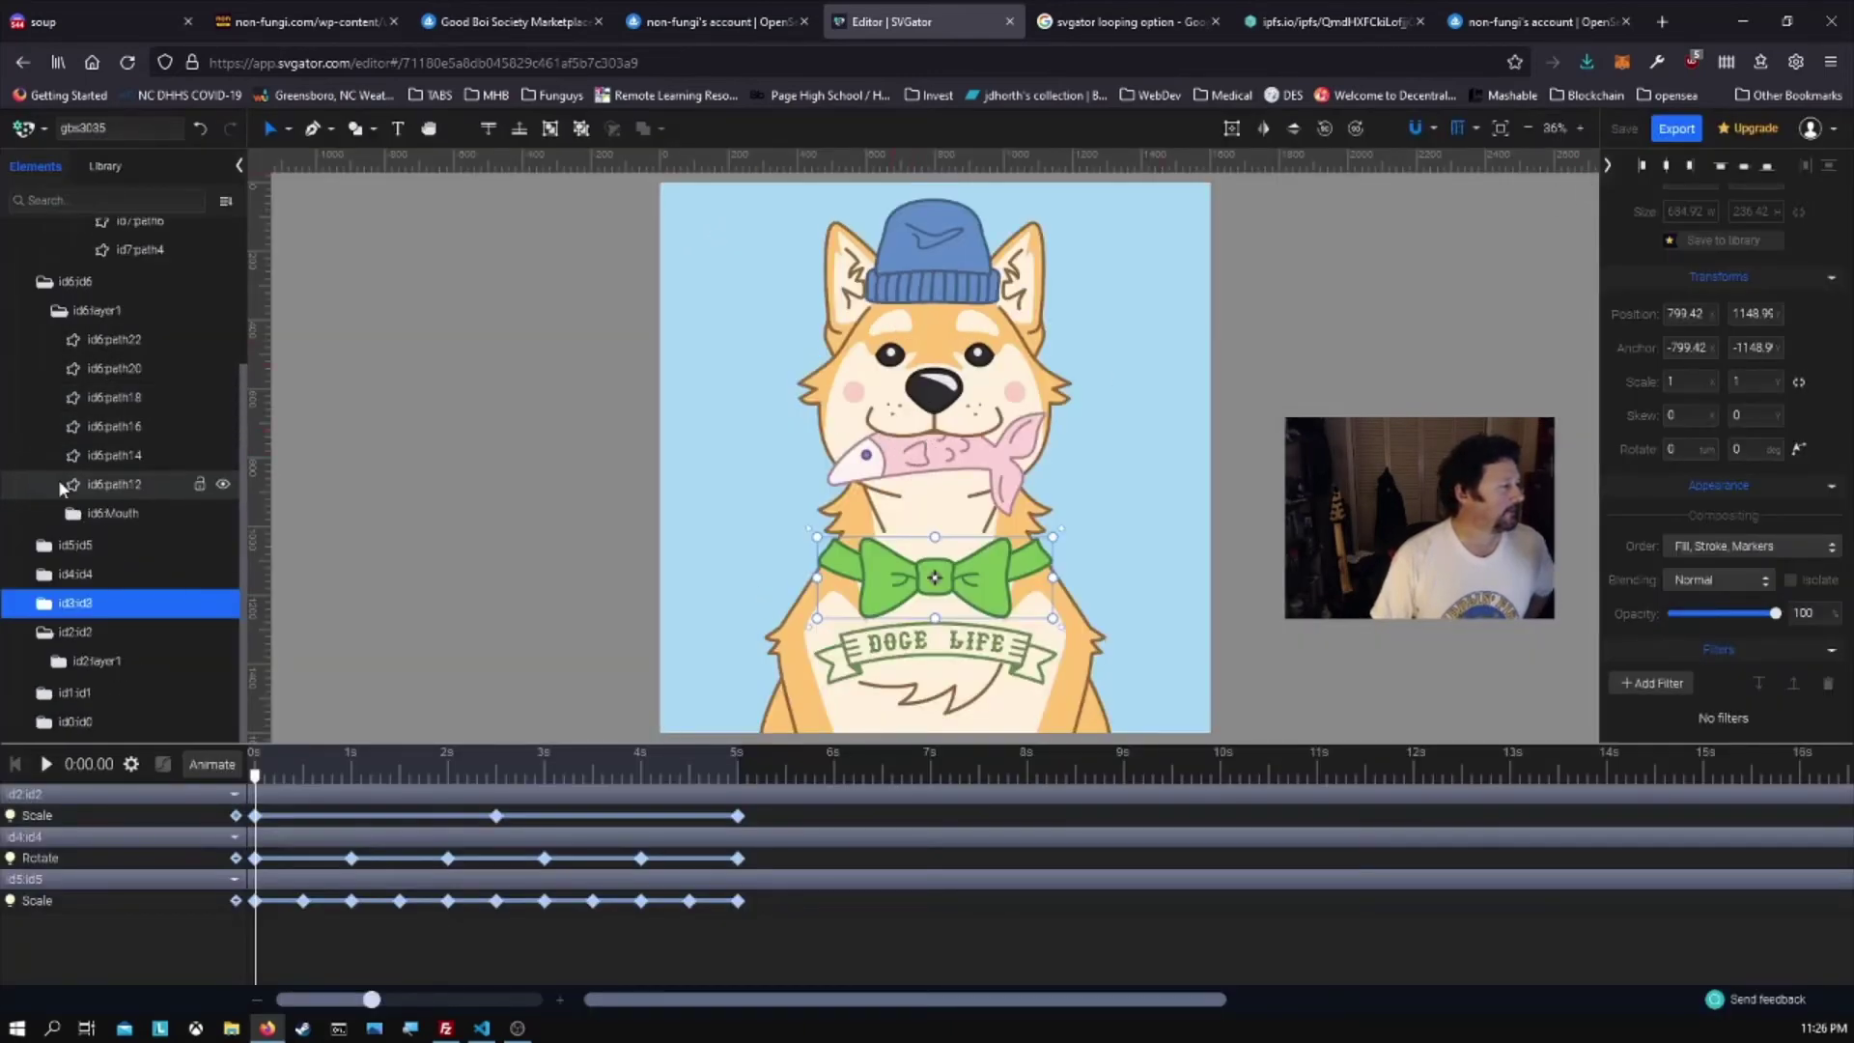
{"action": "left_click", "coordinate": [44, 476]}
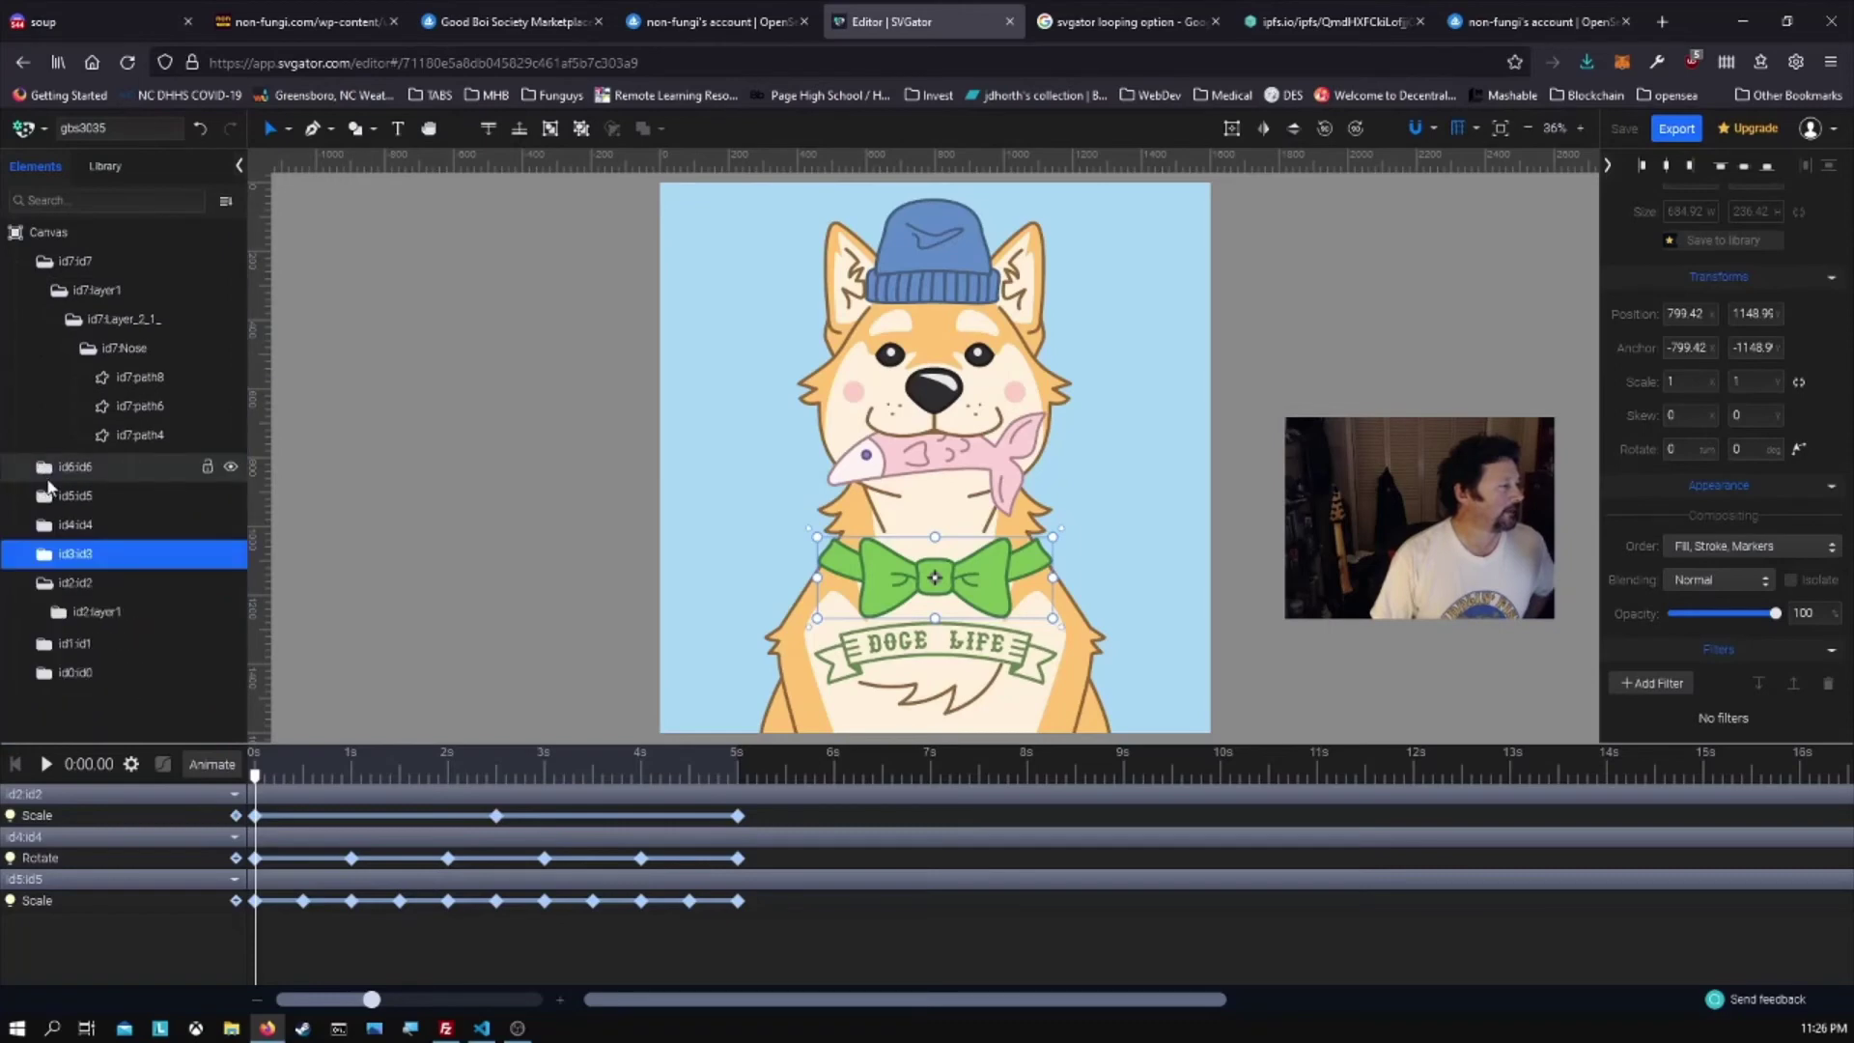
{"action": "left_click", "coordinate": [19, 235]}
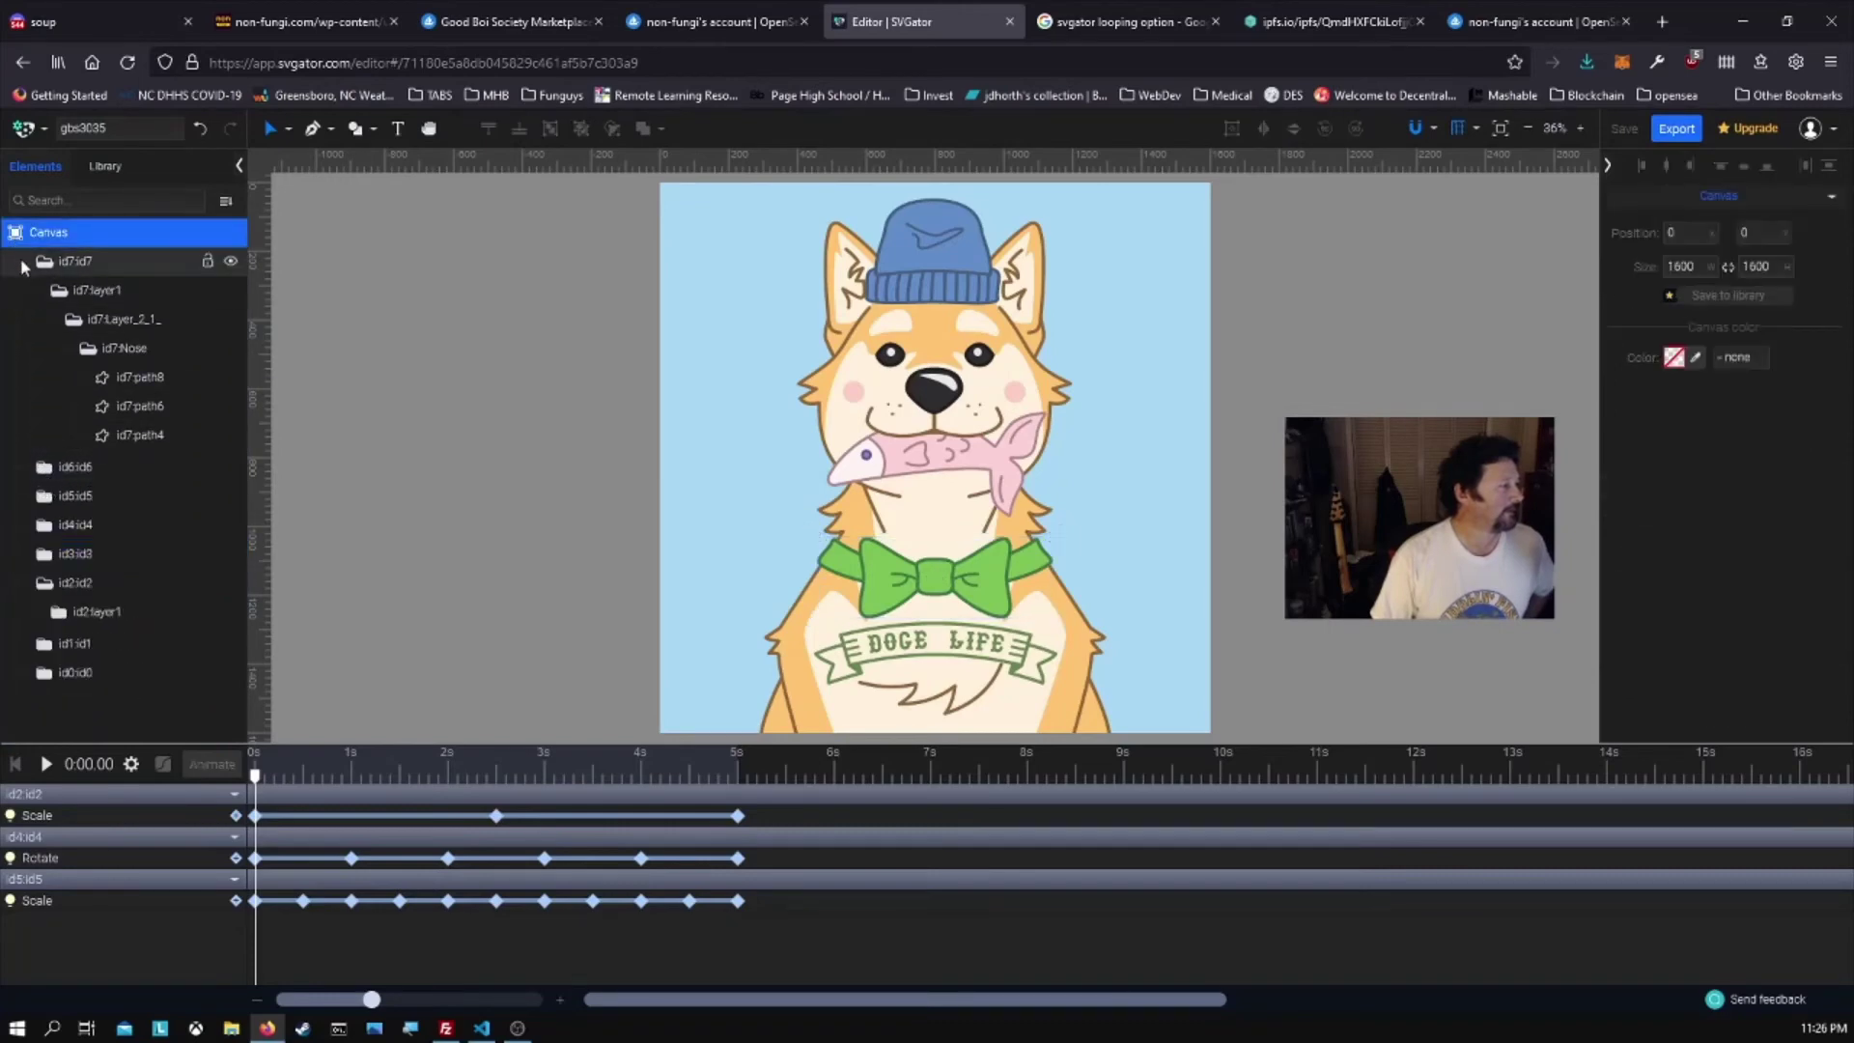
{"action": "left_click", "coordinate": [45, 266]}
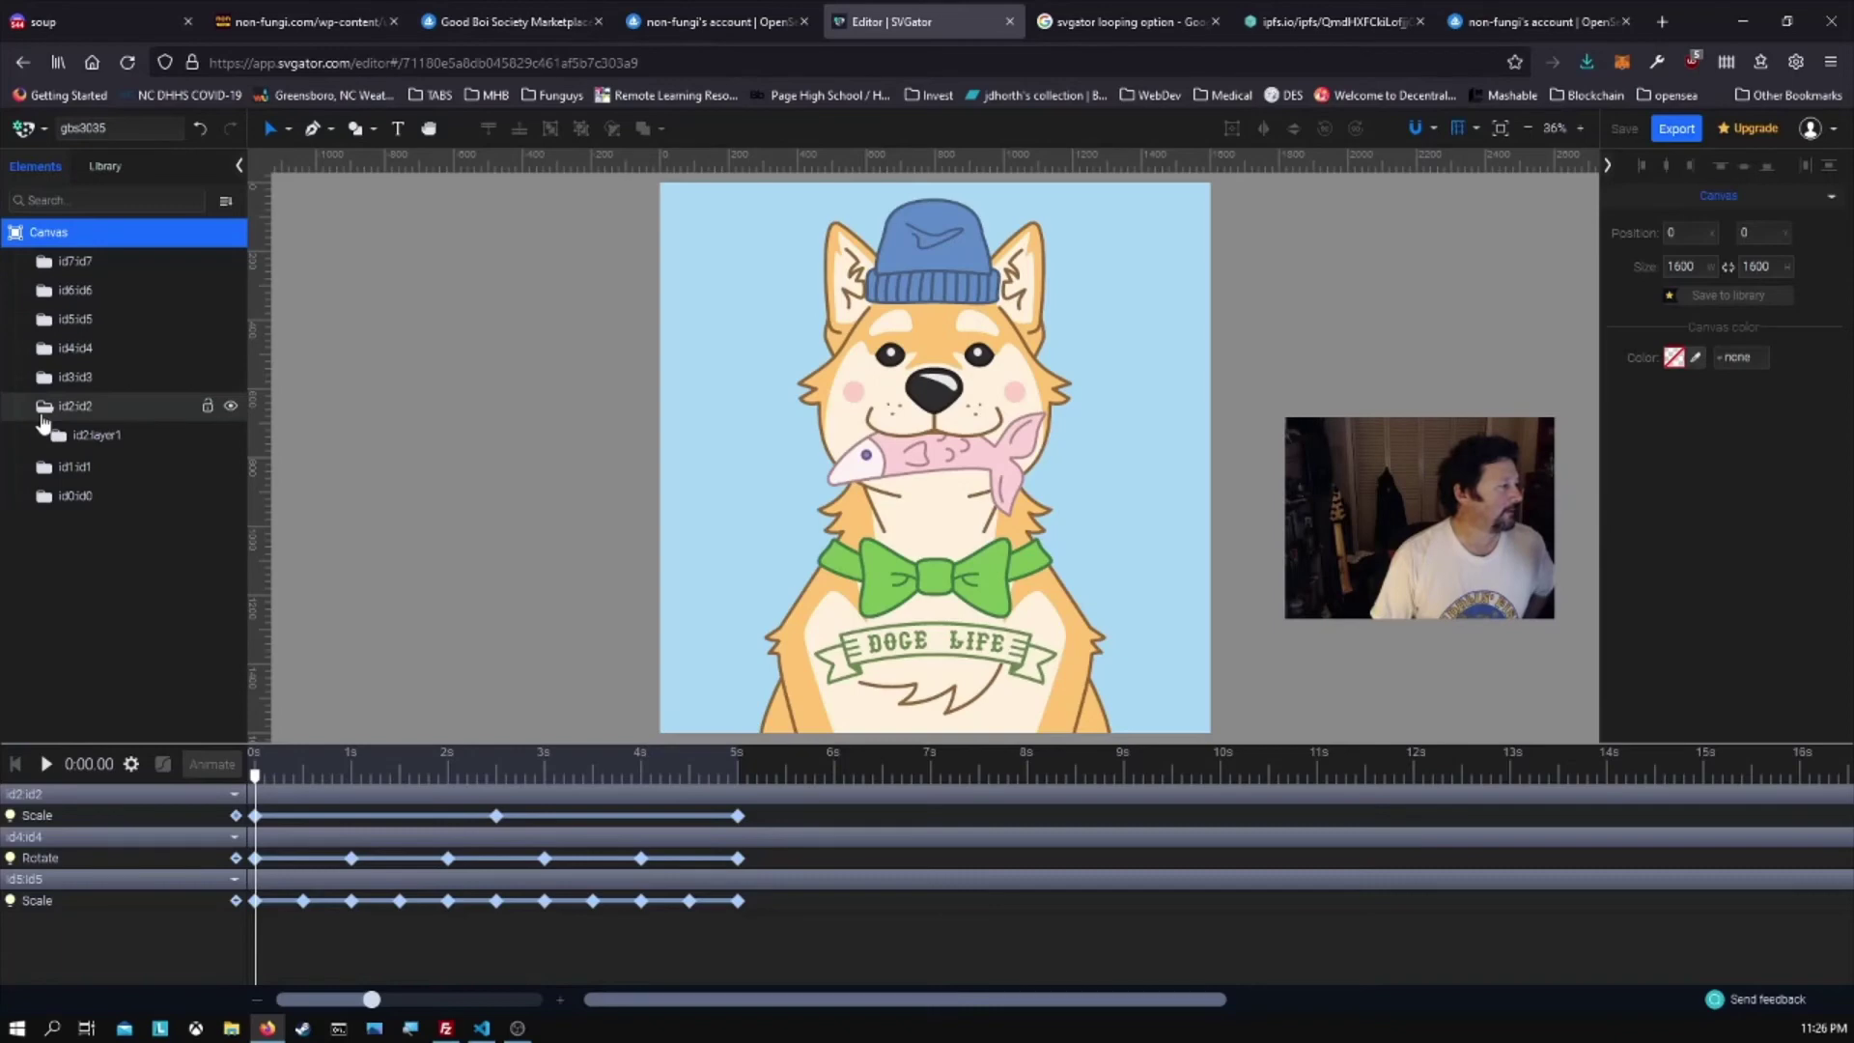
{"action": "left_click", "coordinate": [43, 408]}
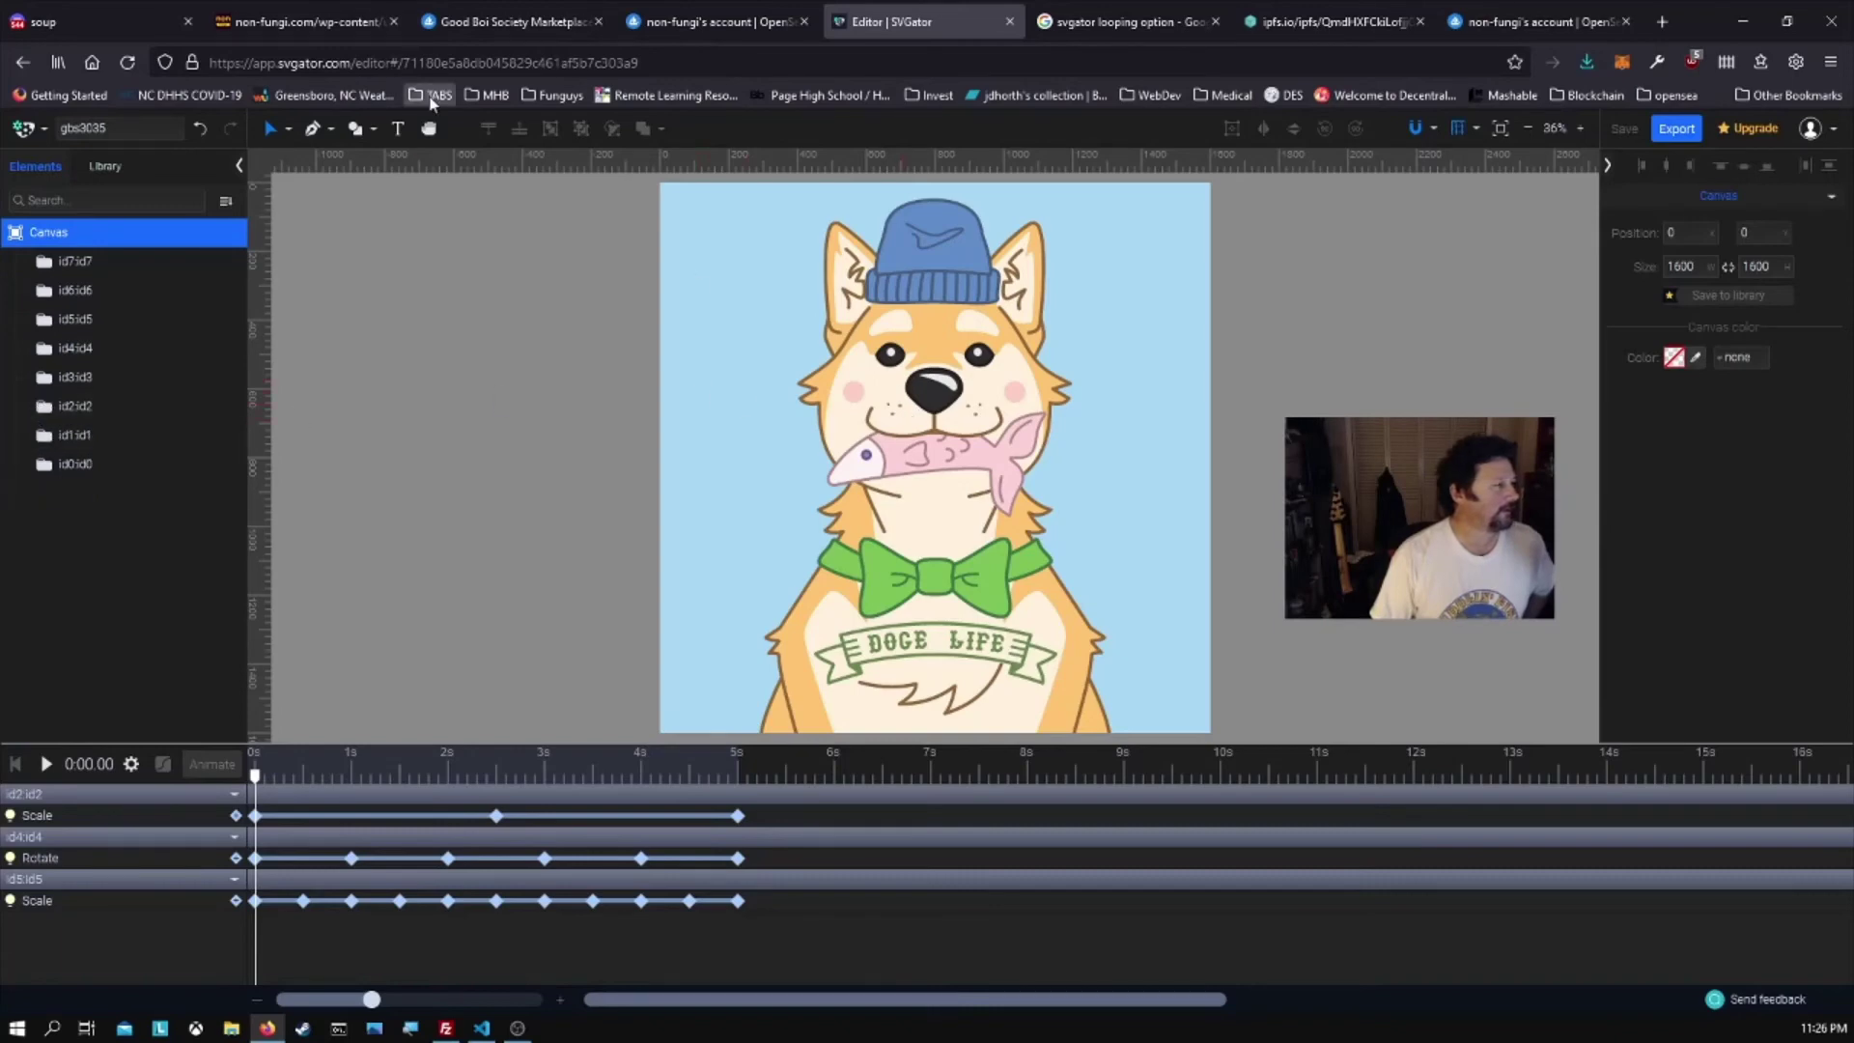
- Select the mouth line id6:path8 on the canvas and set the playhead to 3 seconds
{"action": "left_click", "coordinate": [280, 138]}
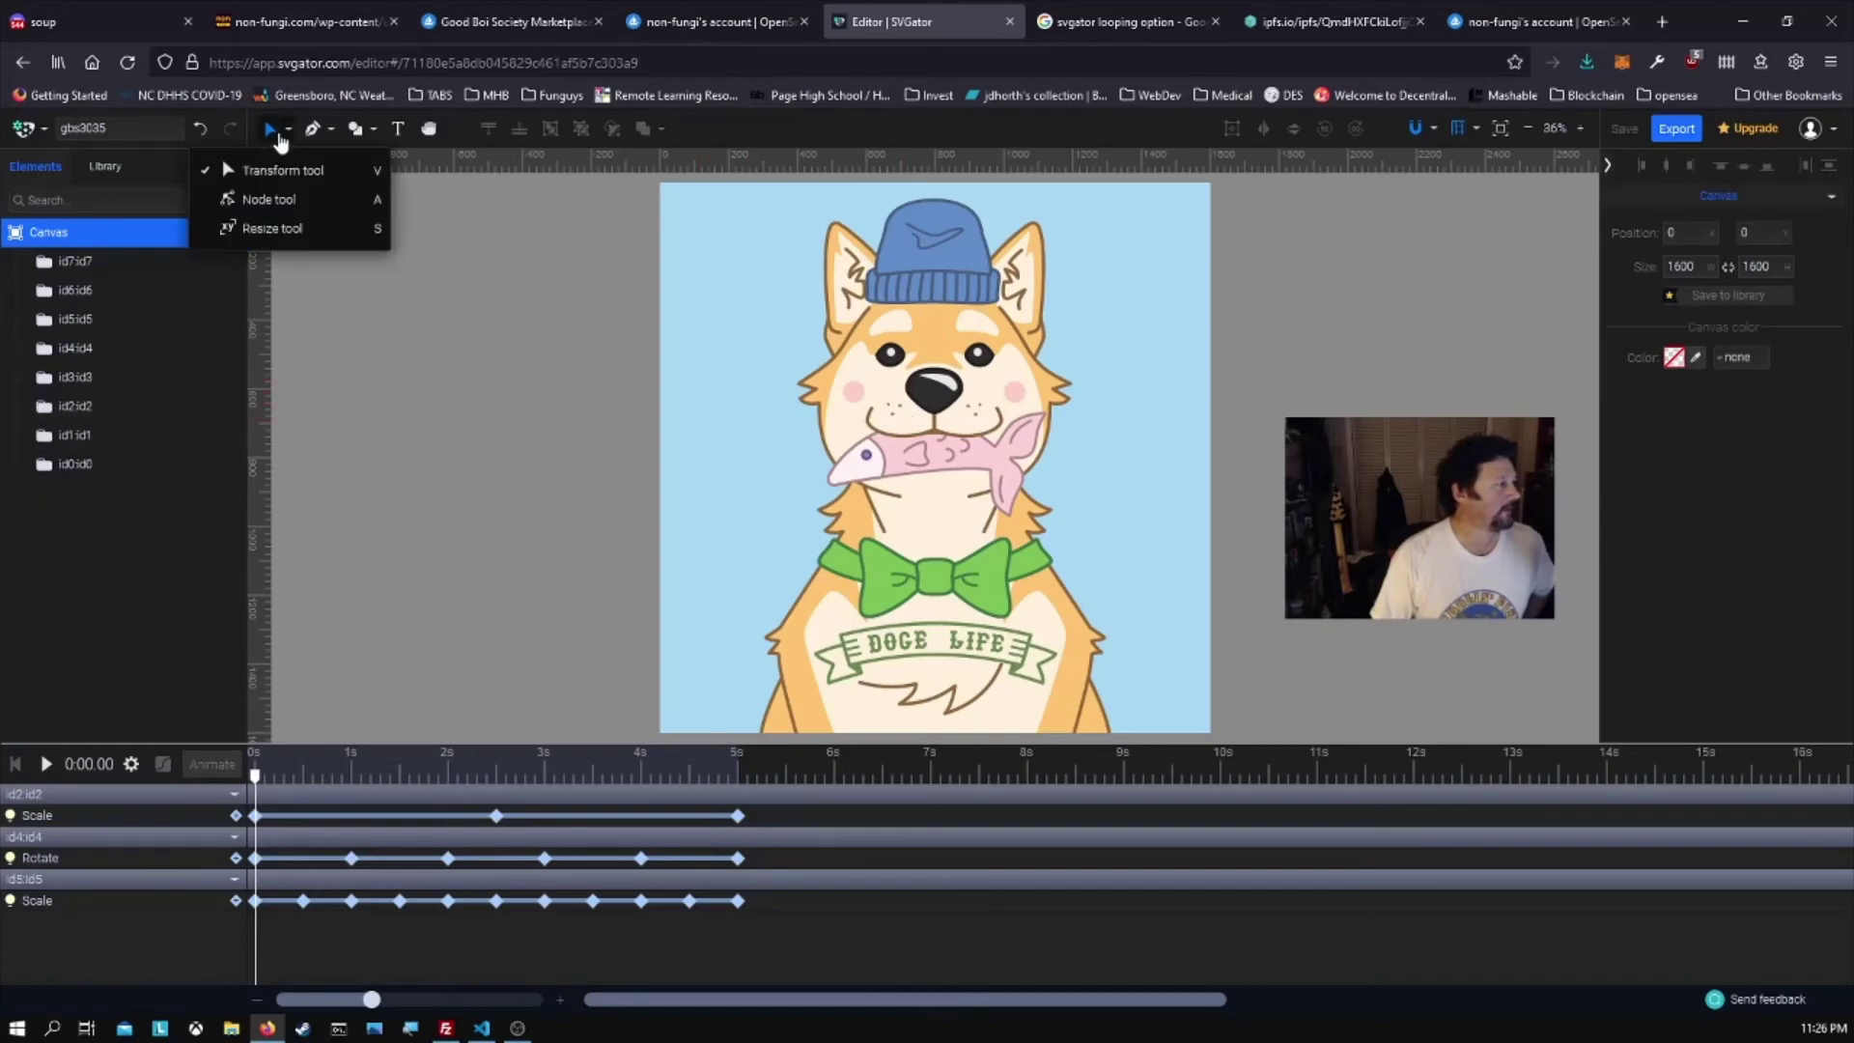
{"action": "left_click", "coordinate": [918, 425]}
{"action": "left_click", "coordinate": [949, 434]}
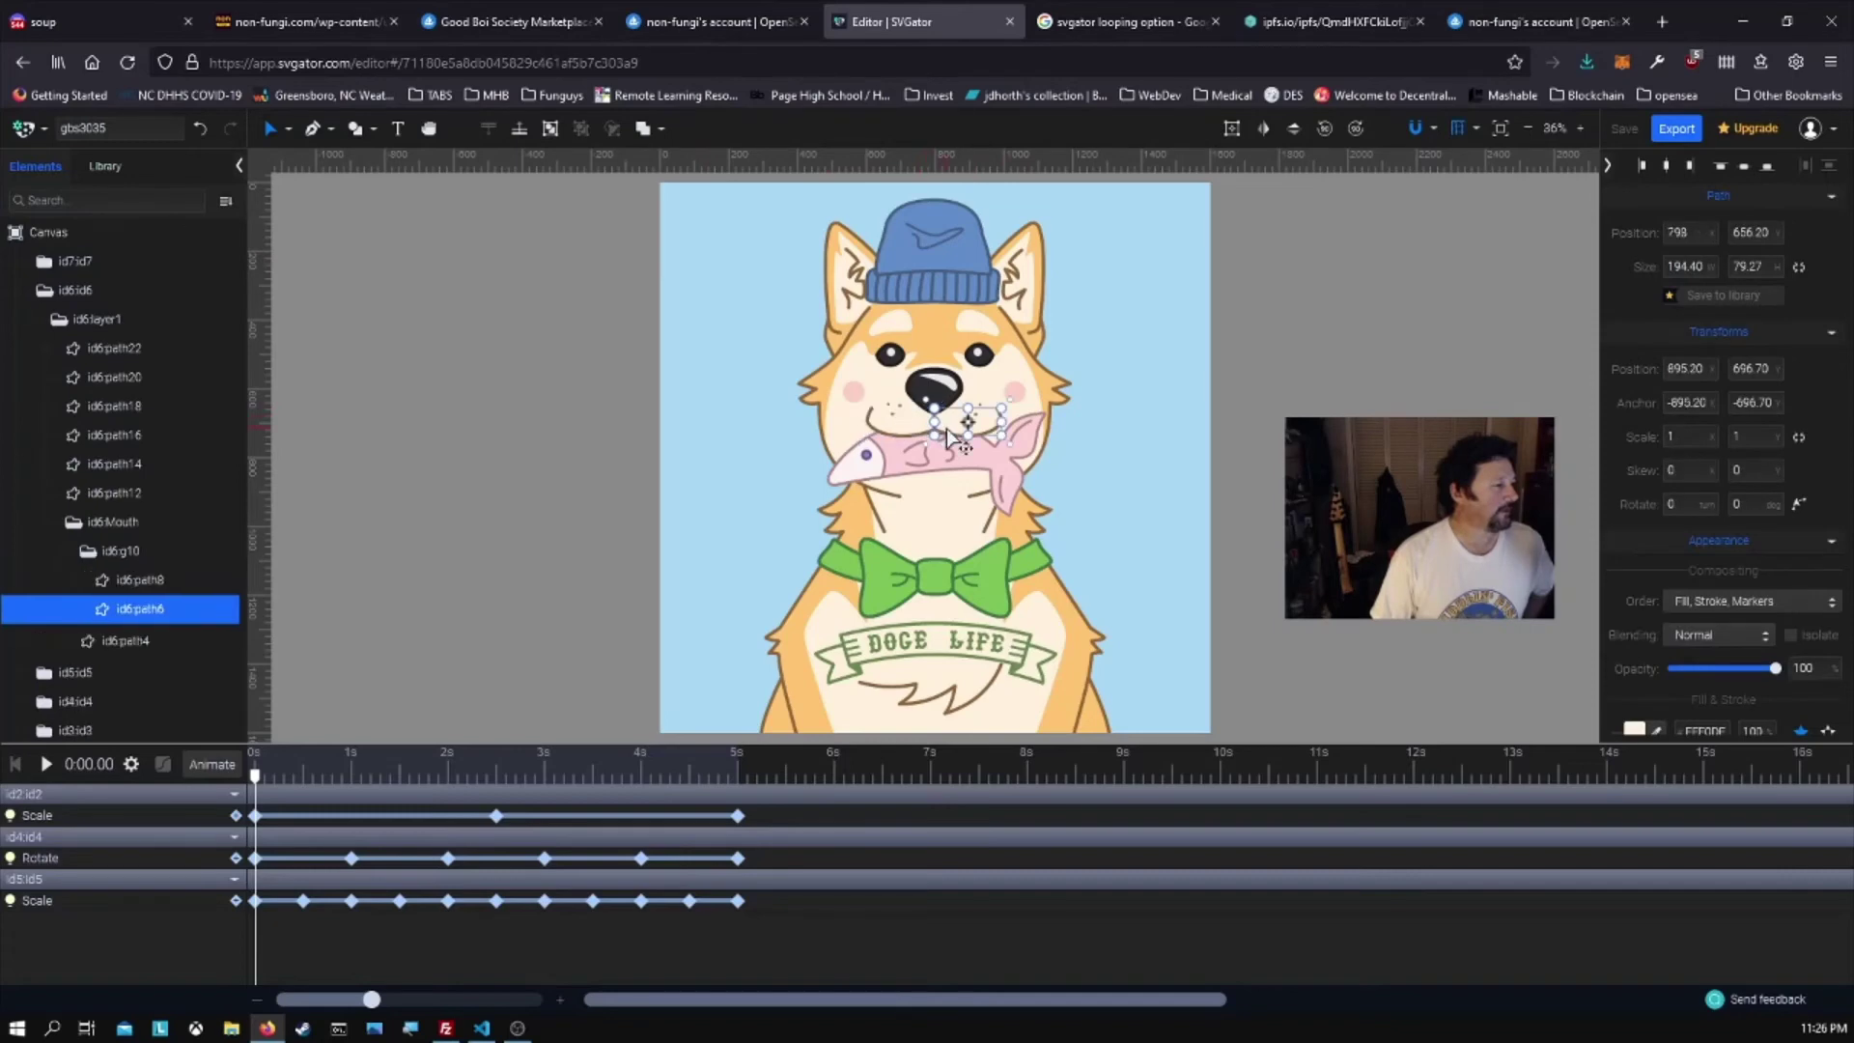
{"action": "left_click", "coordinate": [936, 433]}
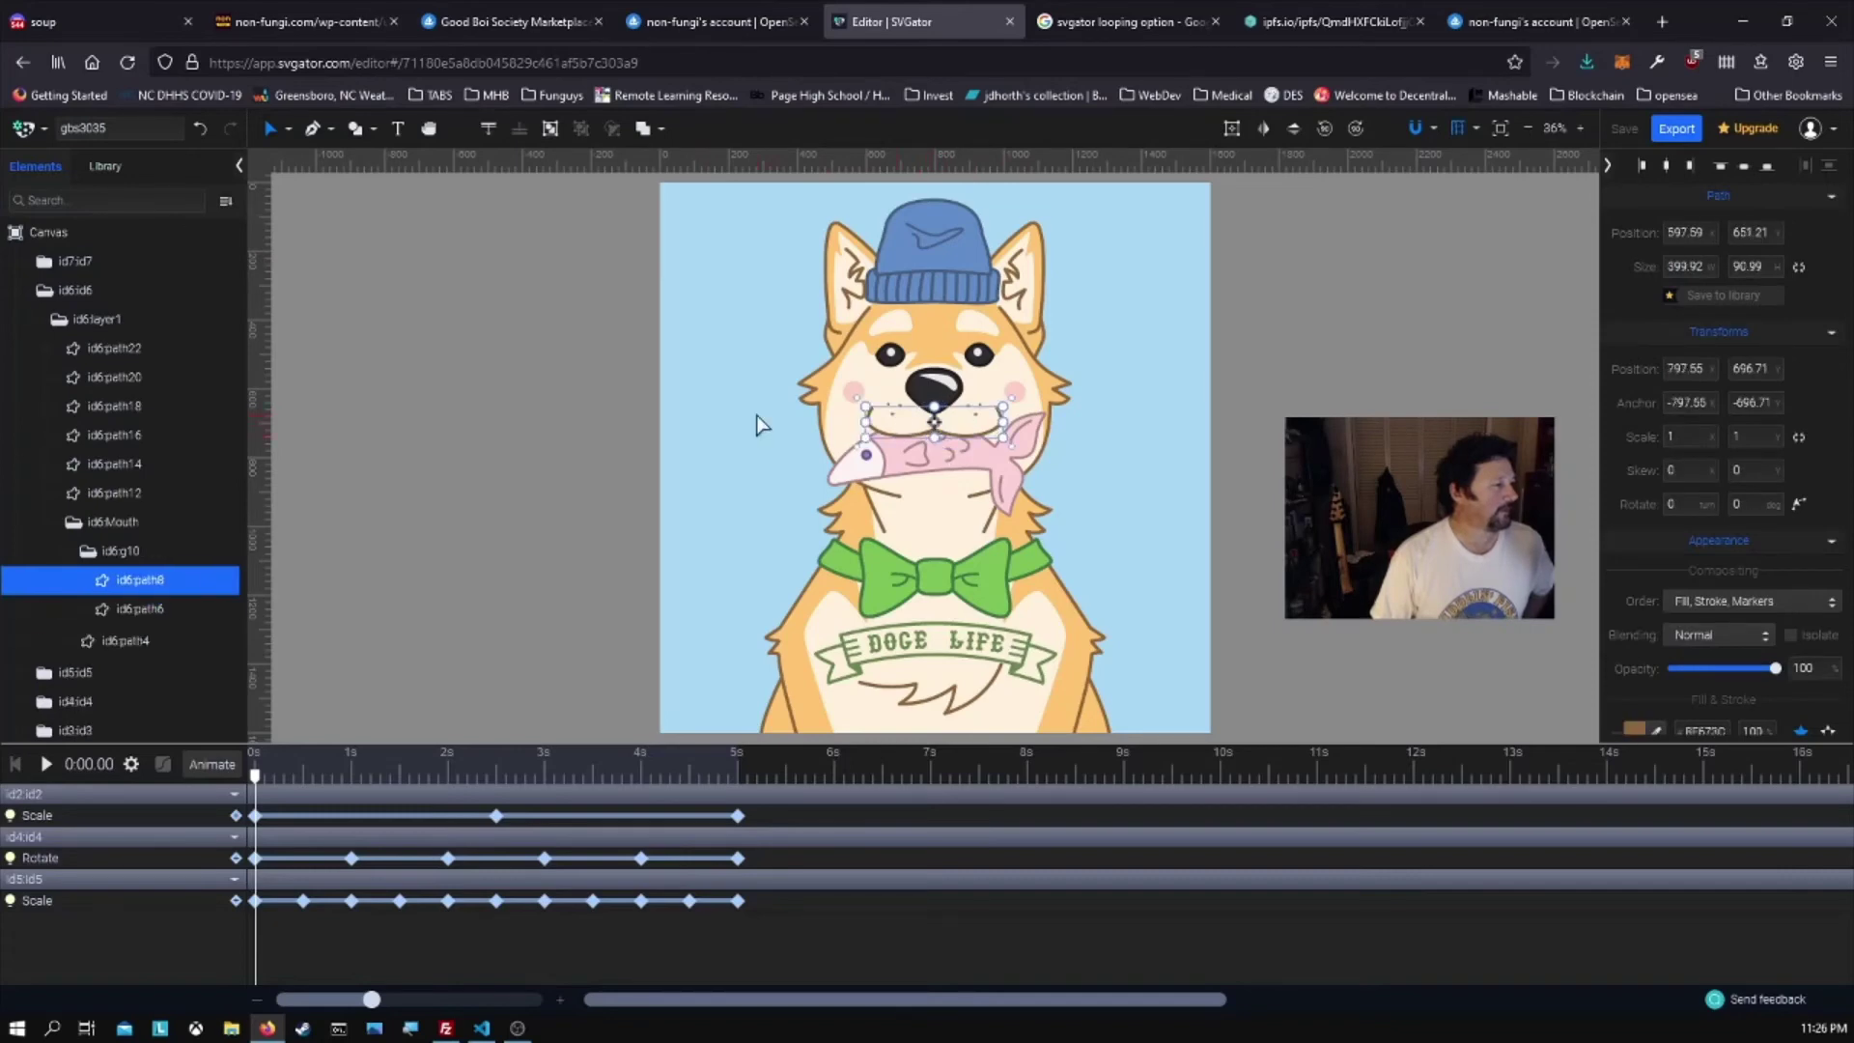
{"action": "left_click", "coordinate": [496, 777]}
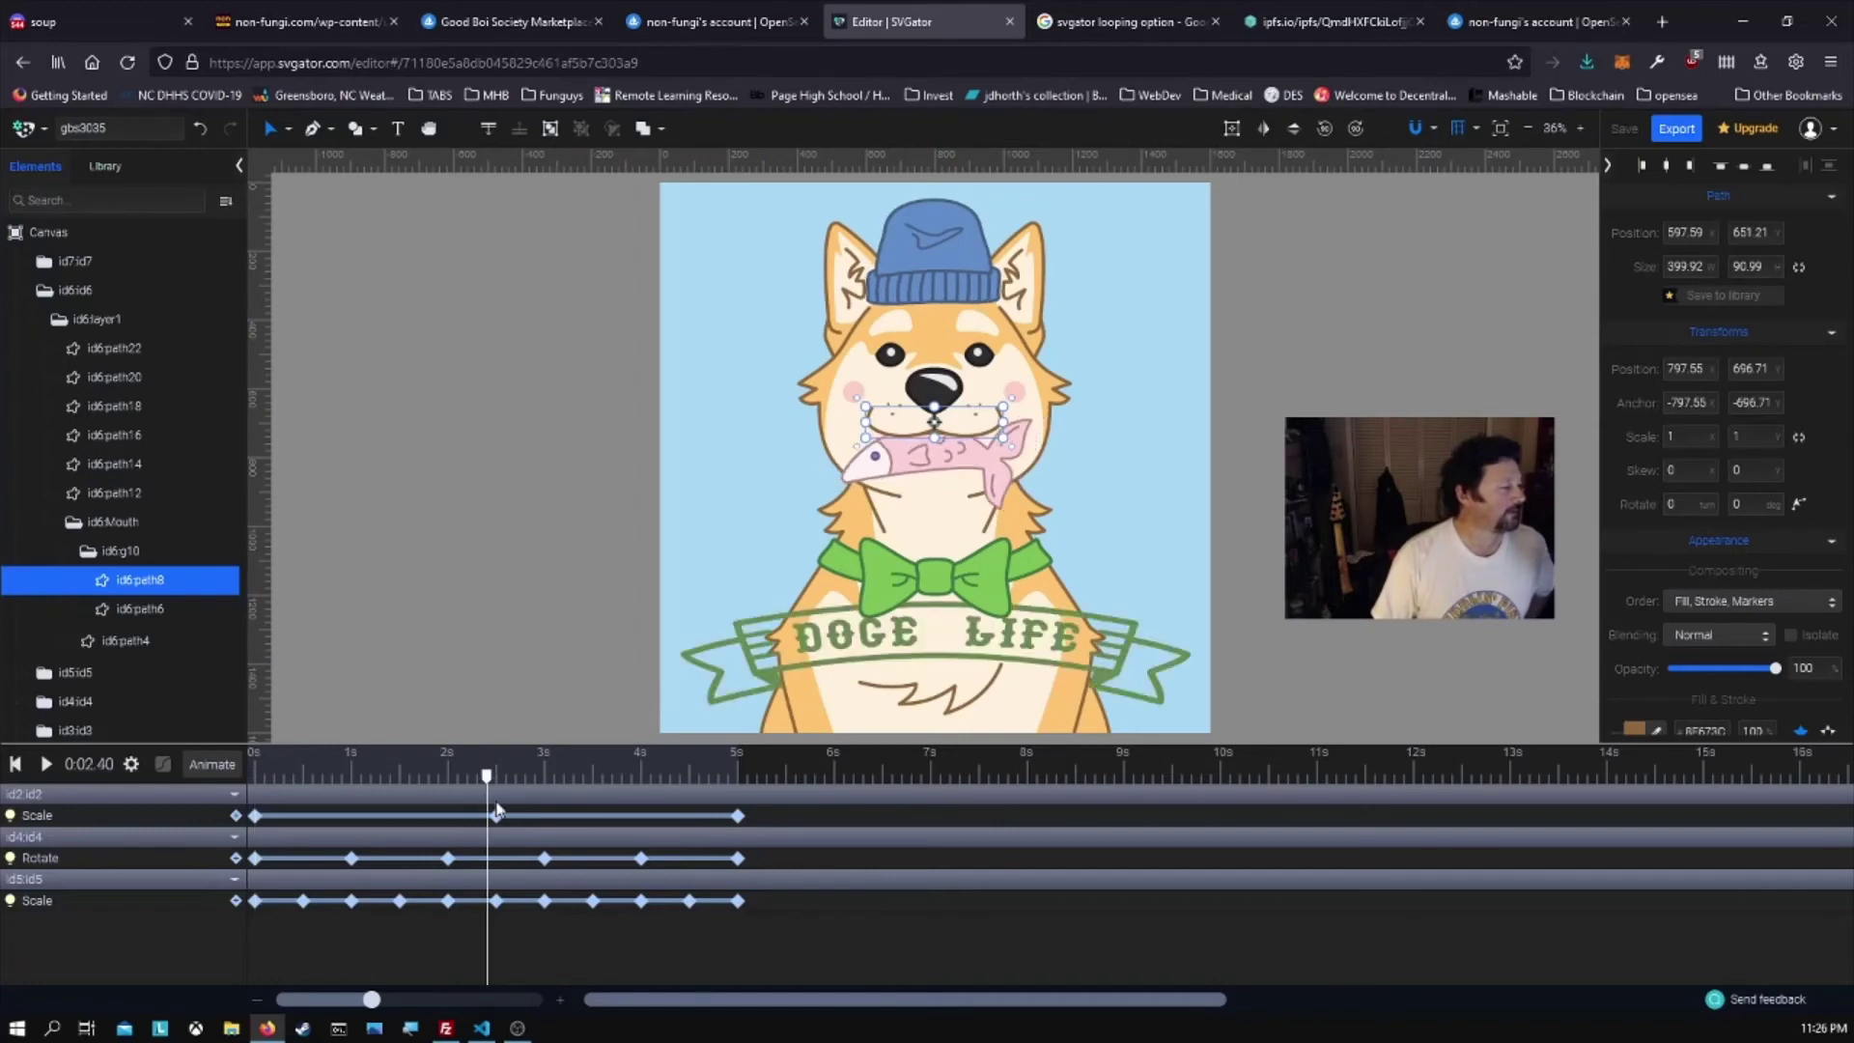
{"action": "left_click", "coordinate": [547, 771]}
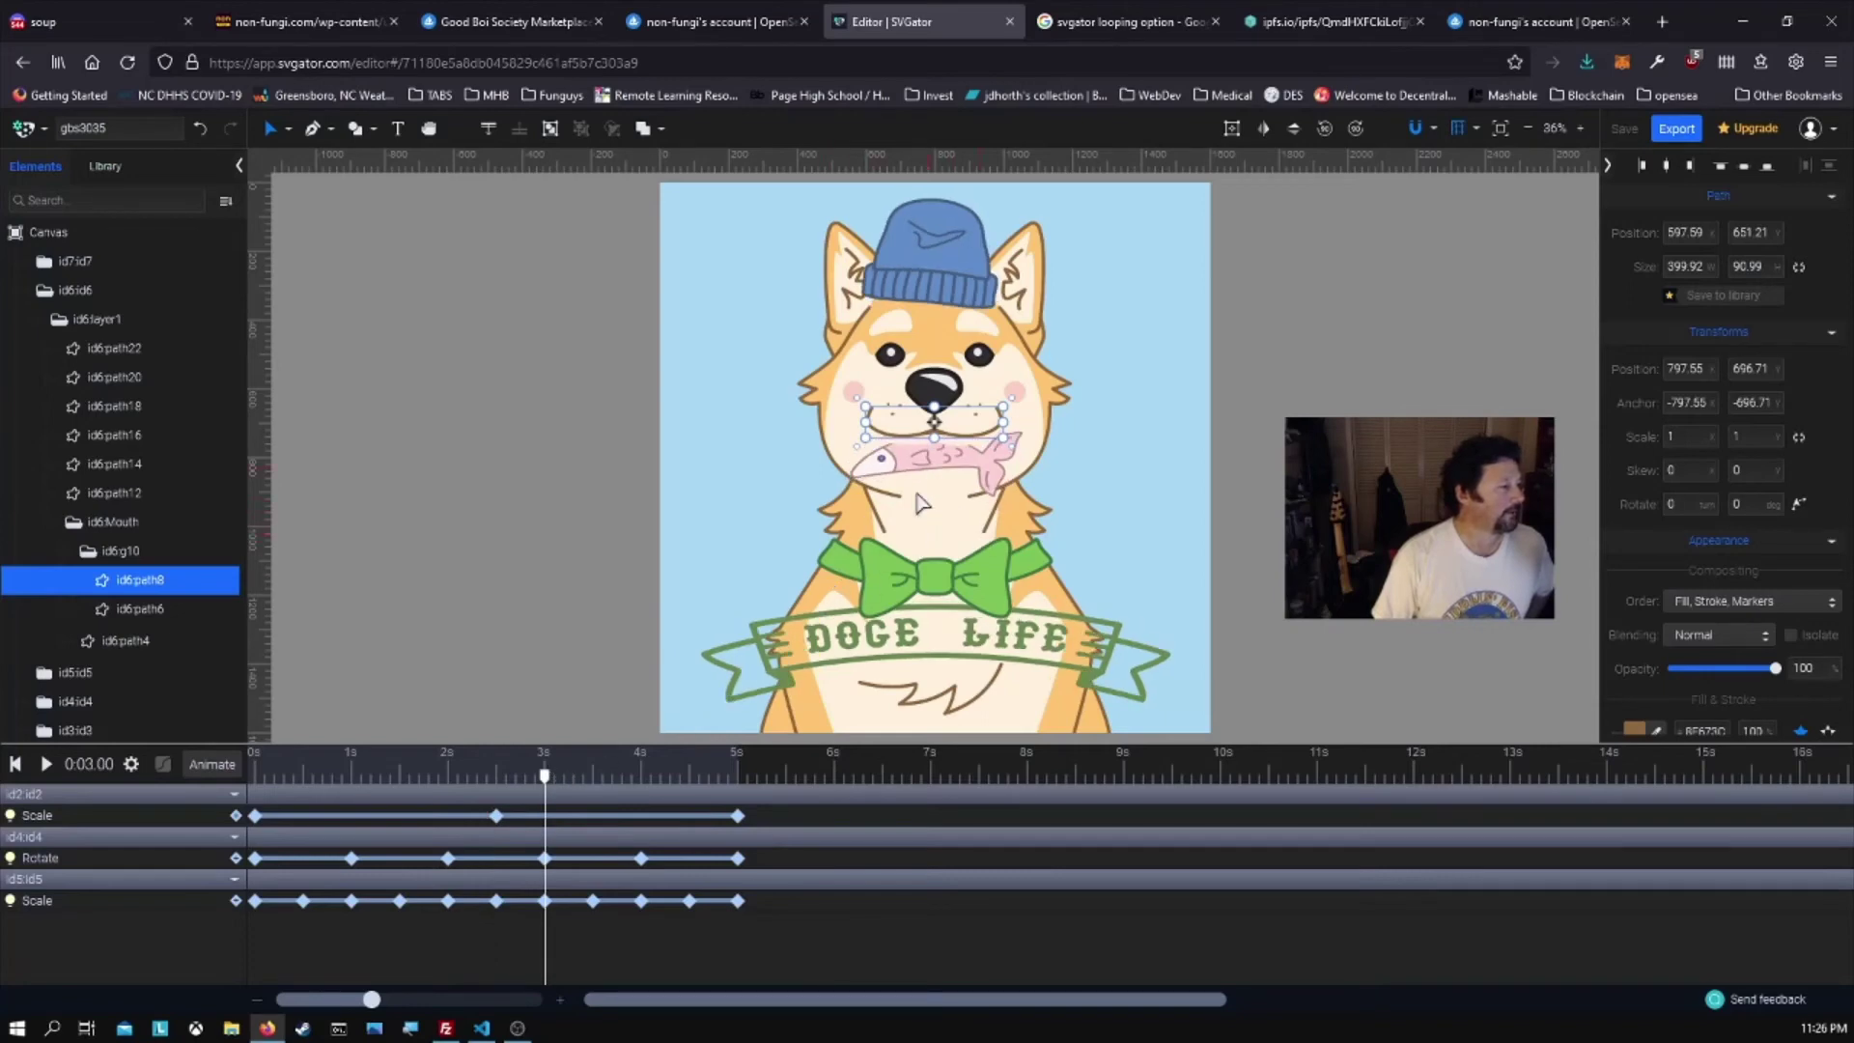
{"action": "left_click", "coordinate": [213, 768]}
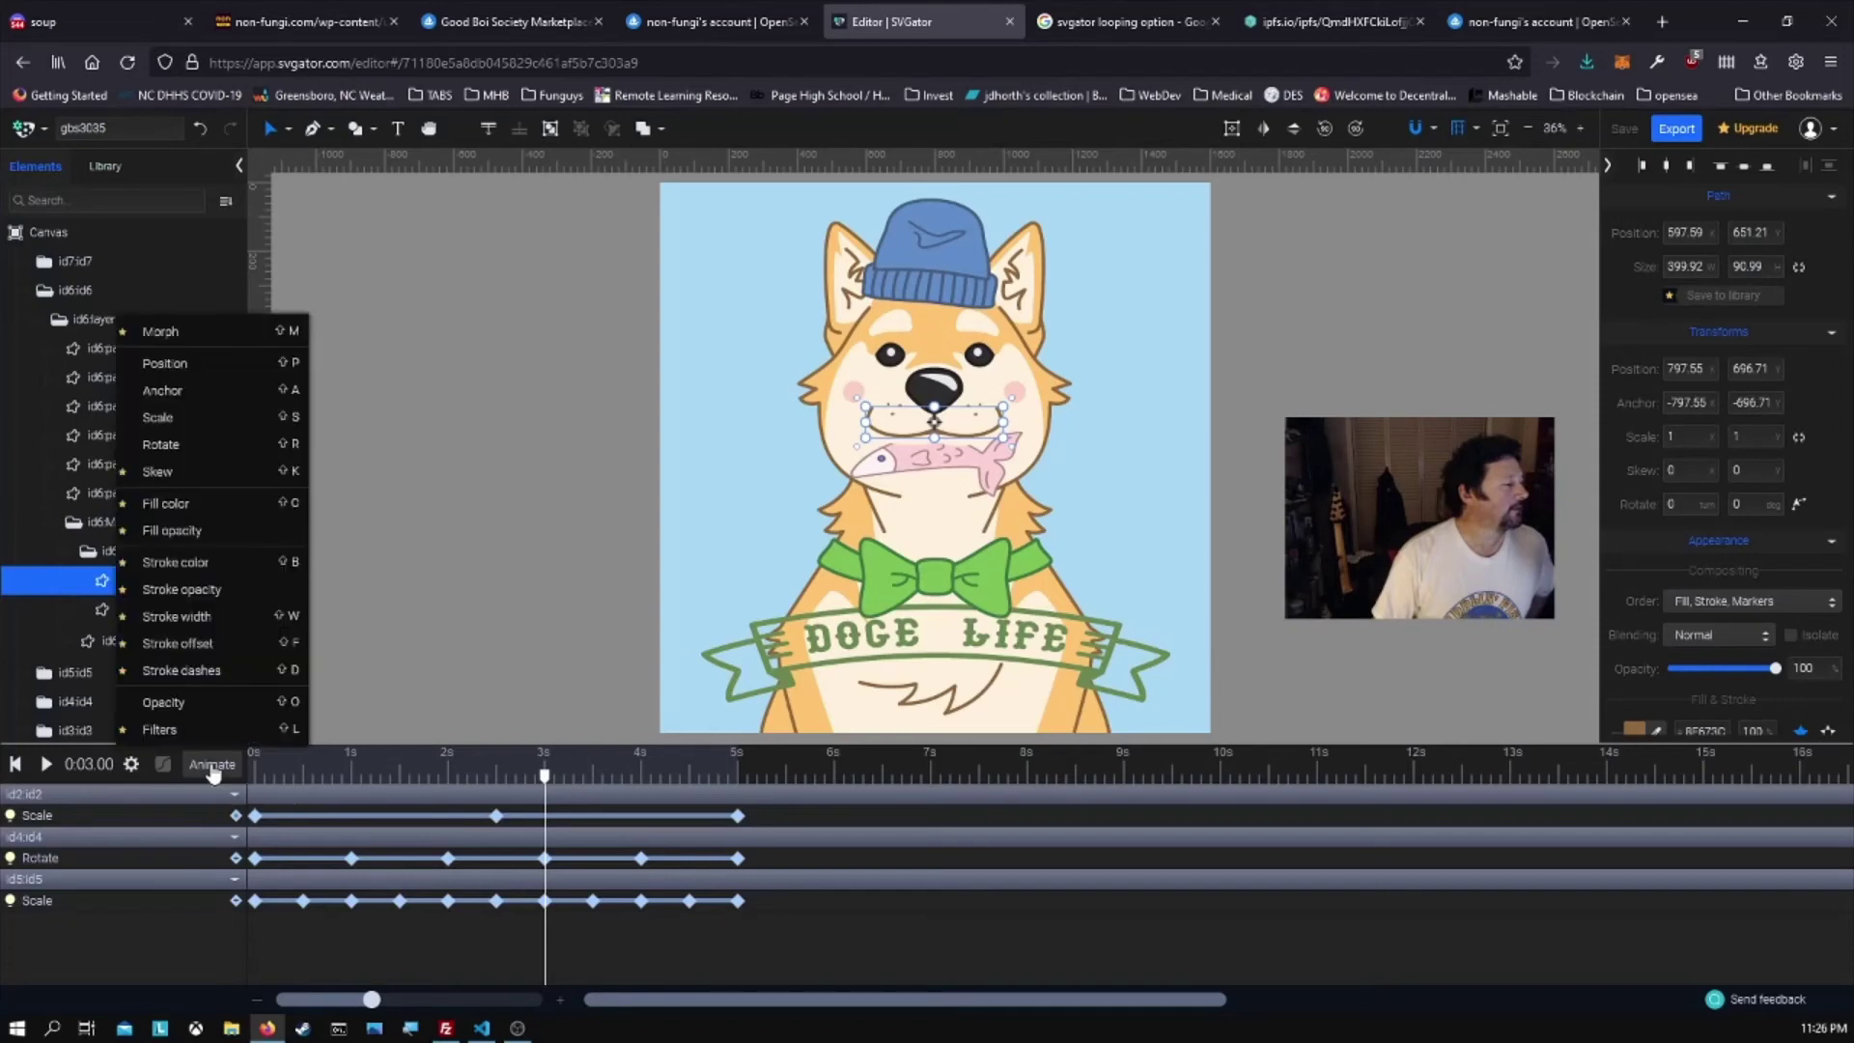
- Add a Scale animation to the mouth line, keyed at 3.1, 3.5 and 4 seconds
{"action": "left_click", "coordinate": [178, 418]}
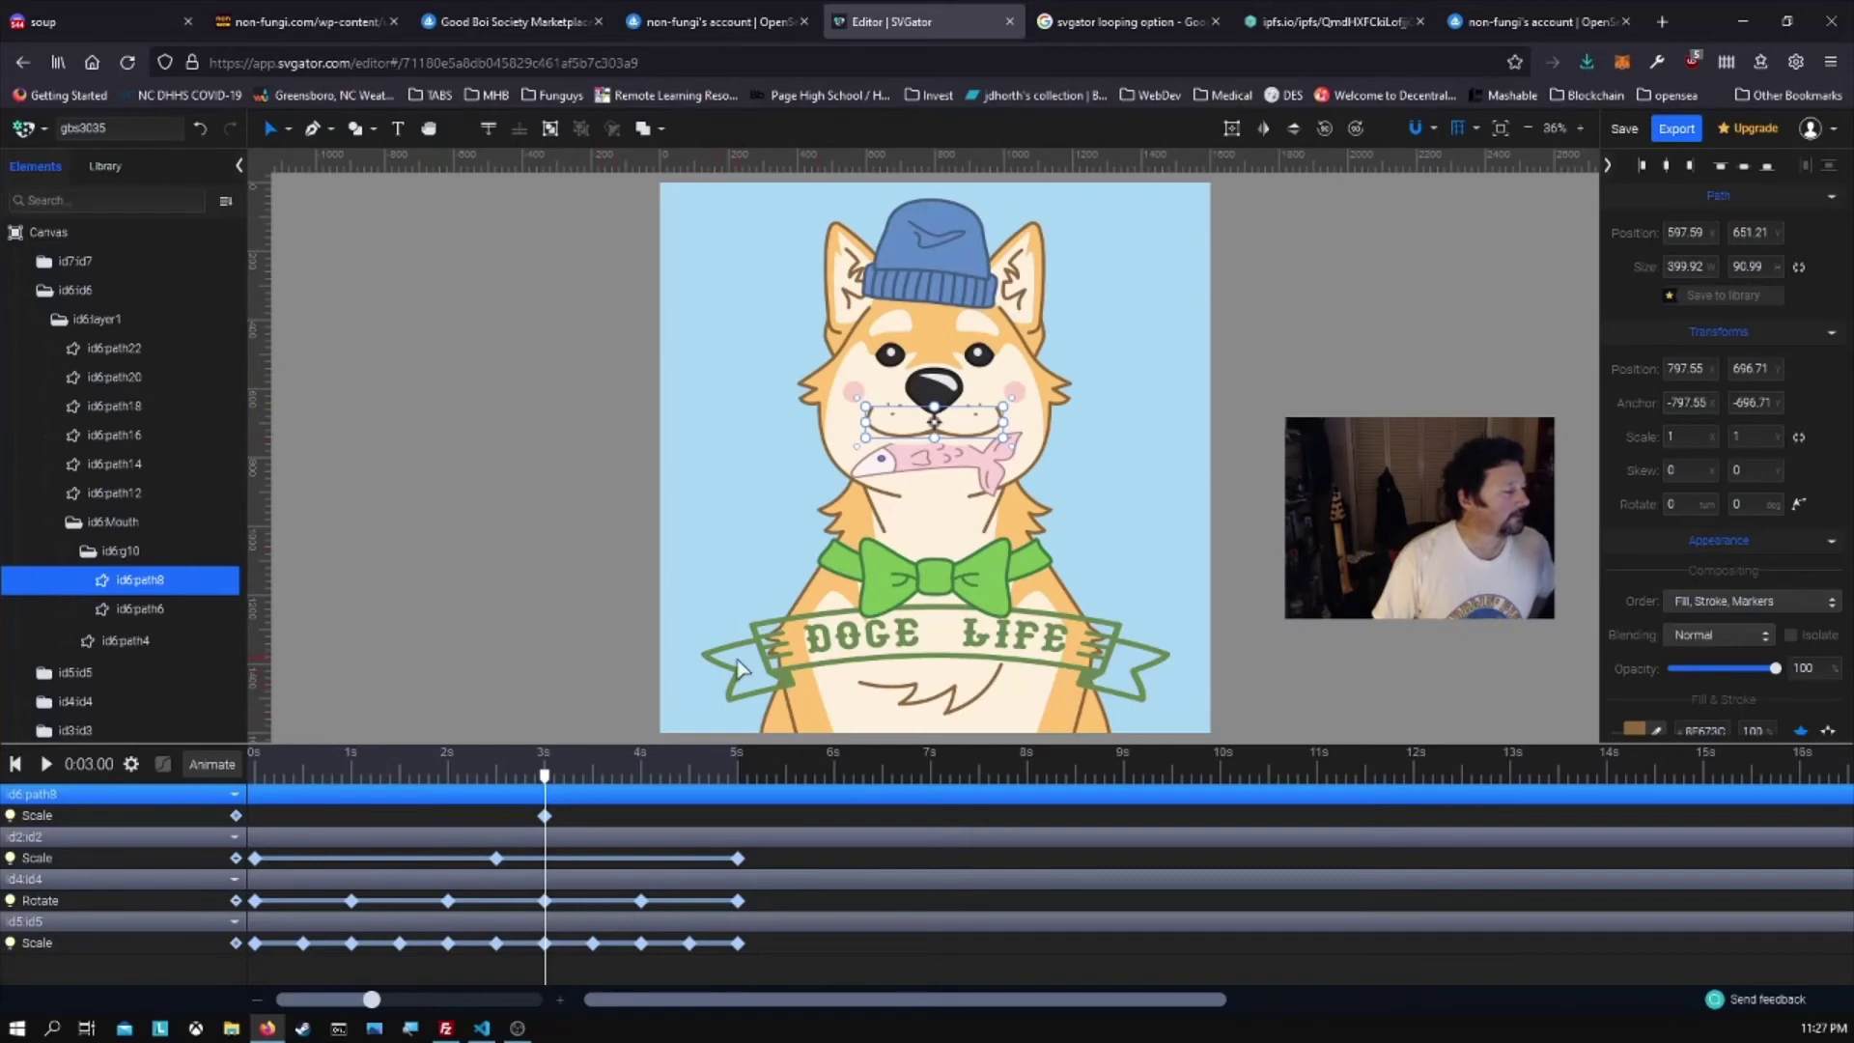
{"action": "left_click", "coordinate": [555, 780]}
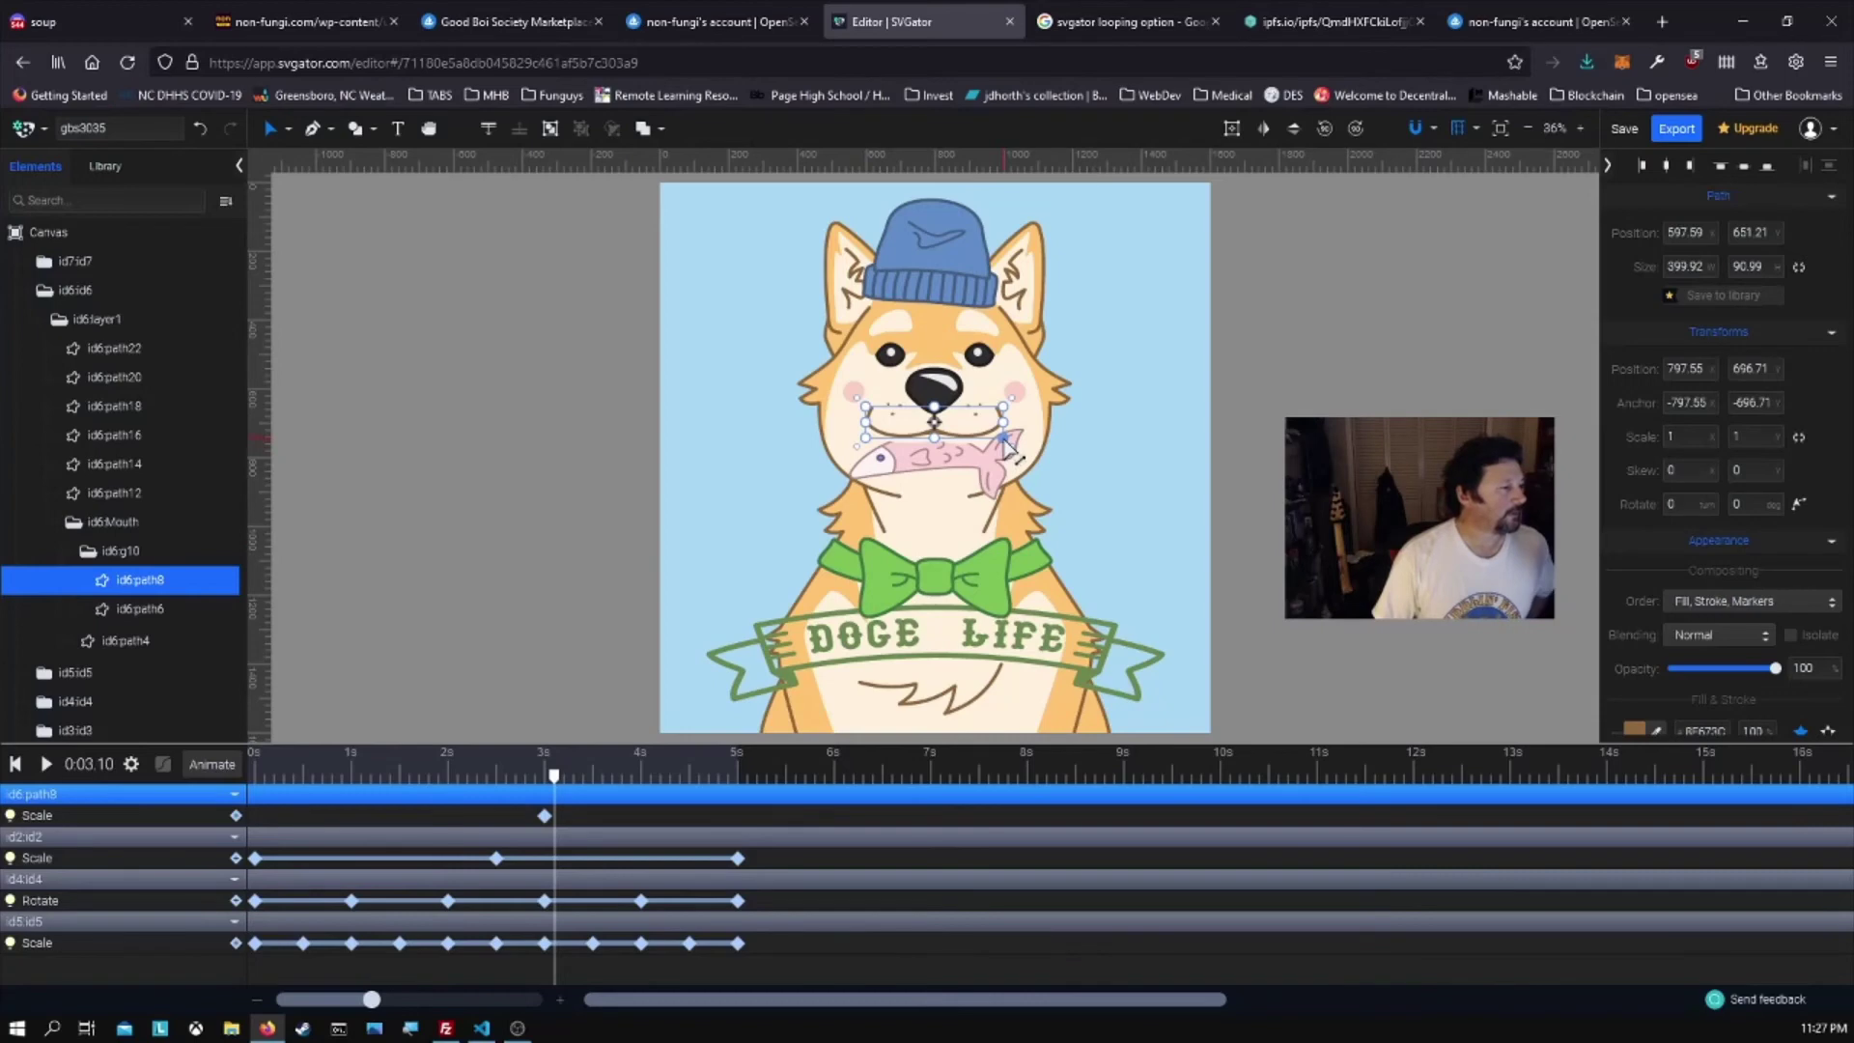
{"action": "mouse_move", "coordinate": [1009, 446]}
{"action": "left_mouse_down"}
{"action": "mouse_move", "coordinate": [1014, 464]}
{"action": "mouse_move", "coordinate": [1007, 445]}
{"action": "left_mouse_up"}
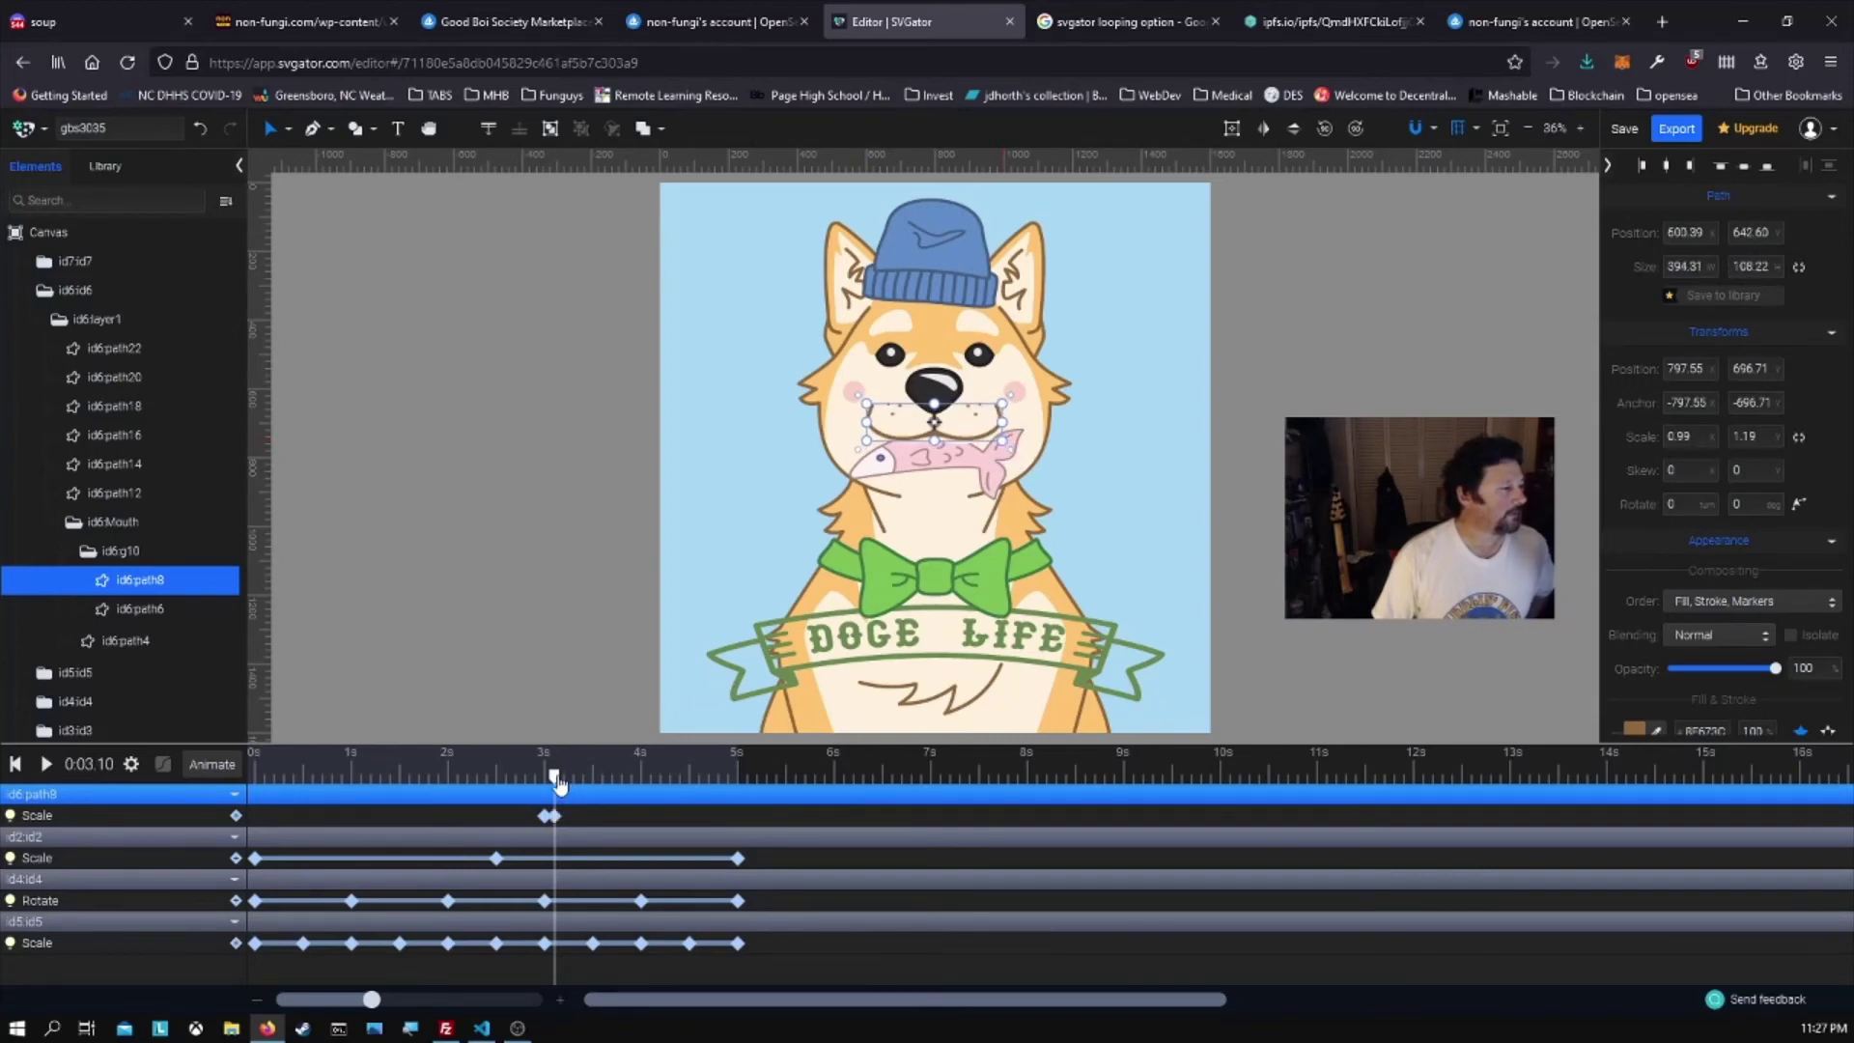
{"action": "left_click_drag", "start_coordinate": [557, 780], "coordinate": [593, 778]}
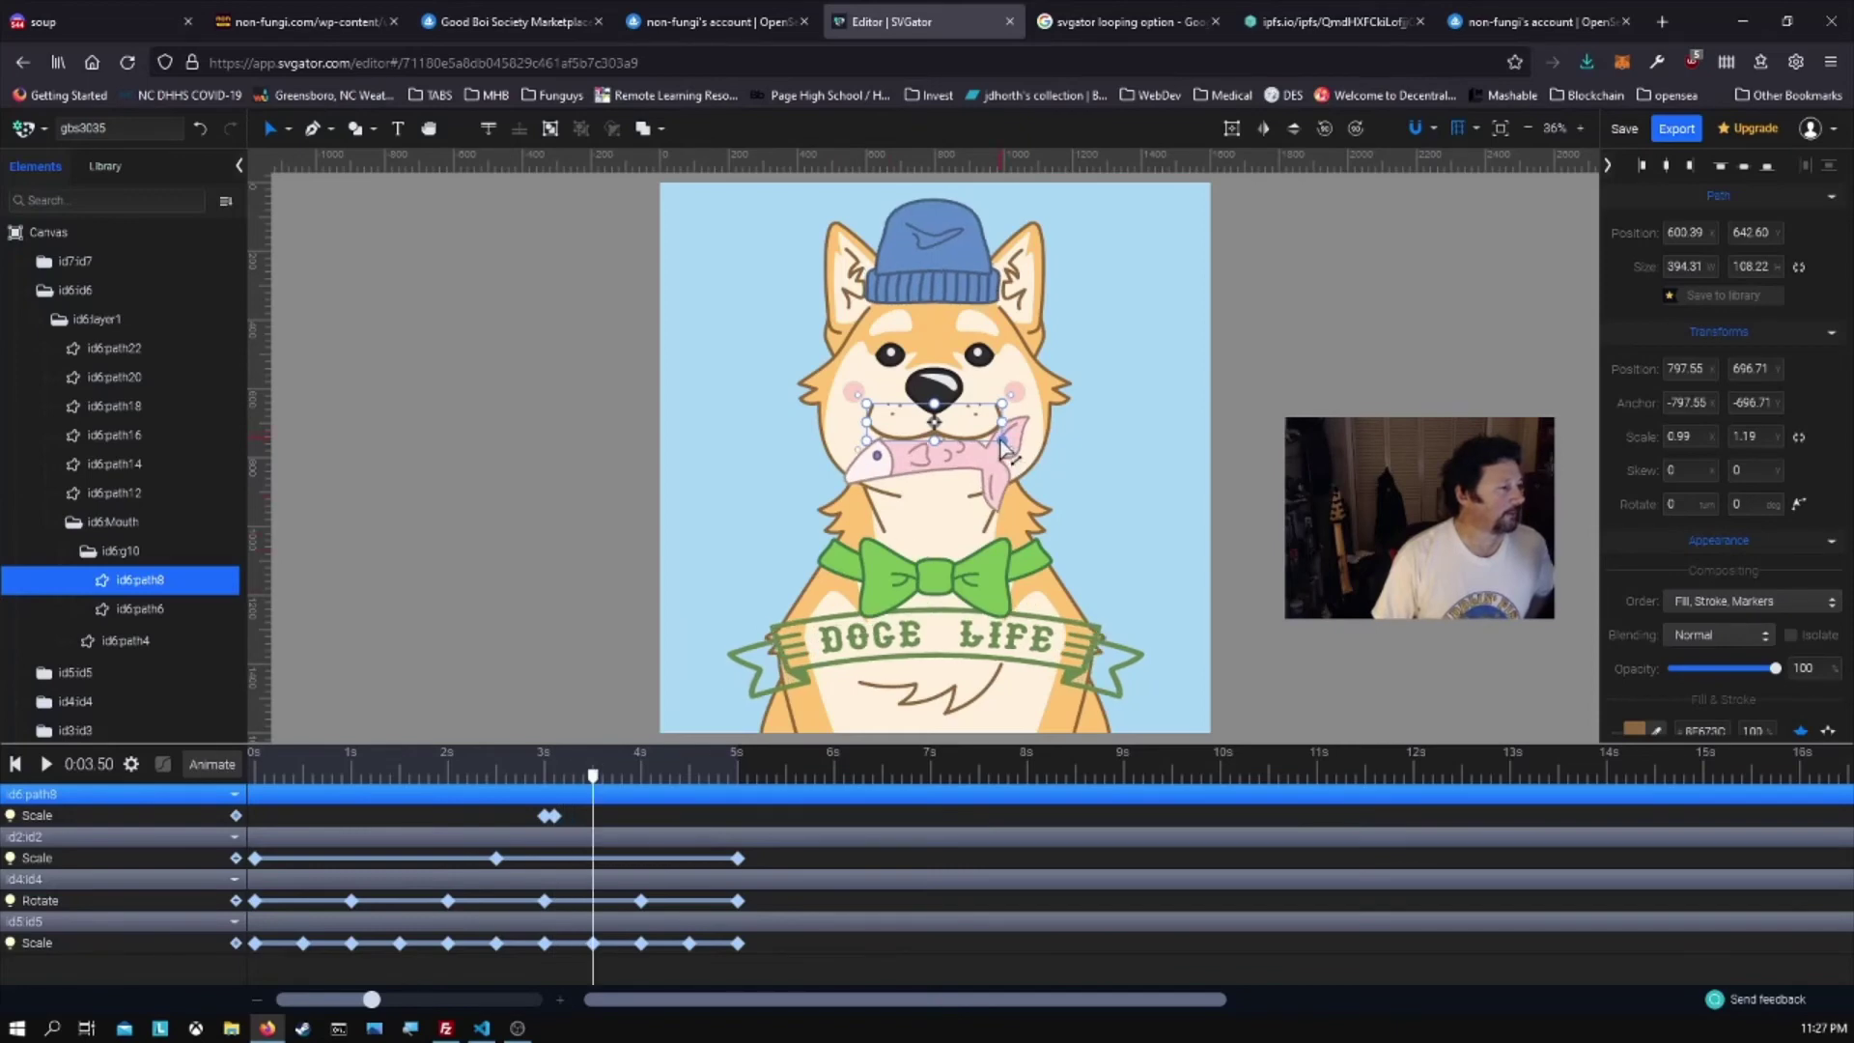
{"action": "left_click_drag", "start_coordinate": [1002, 441], "coordinate": [998, 438]}
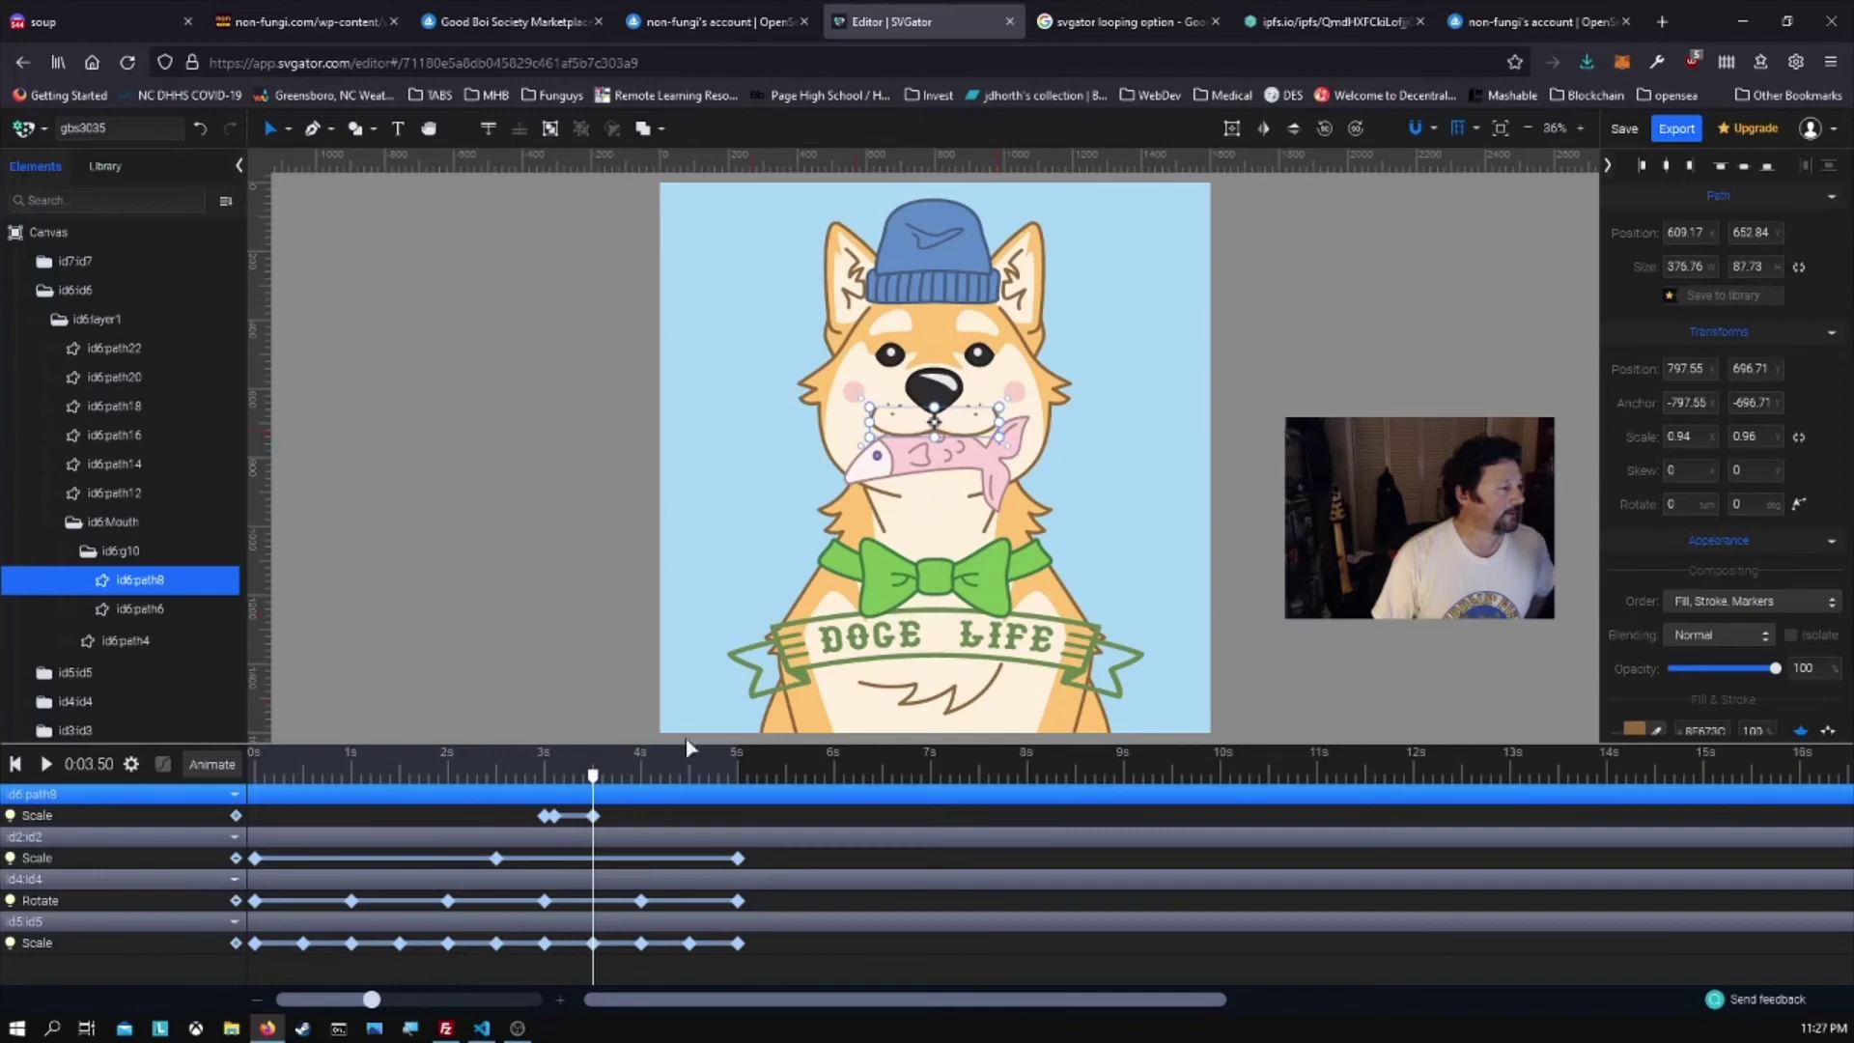
{"action": "left_click_drag", "start_coordinate": [596, 778], "coordinate": [641, 776]}
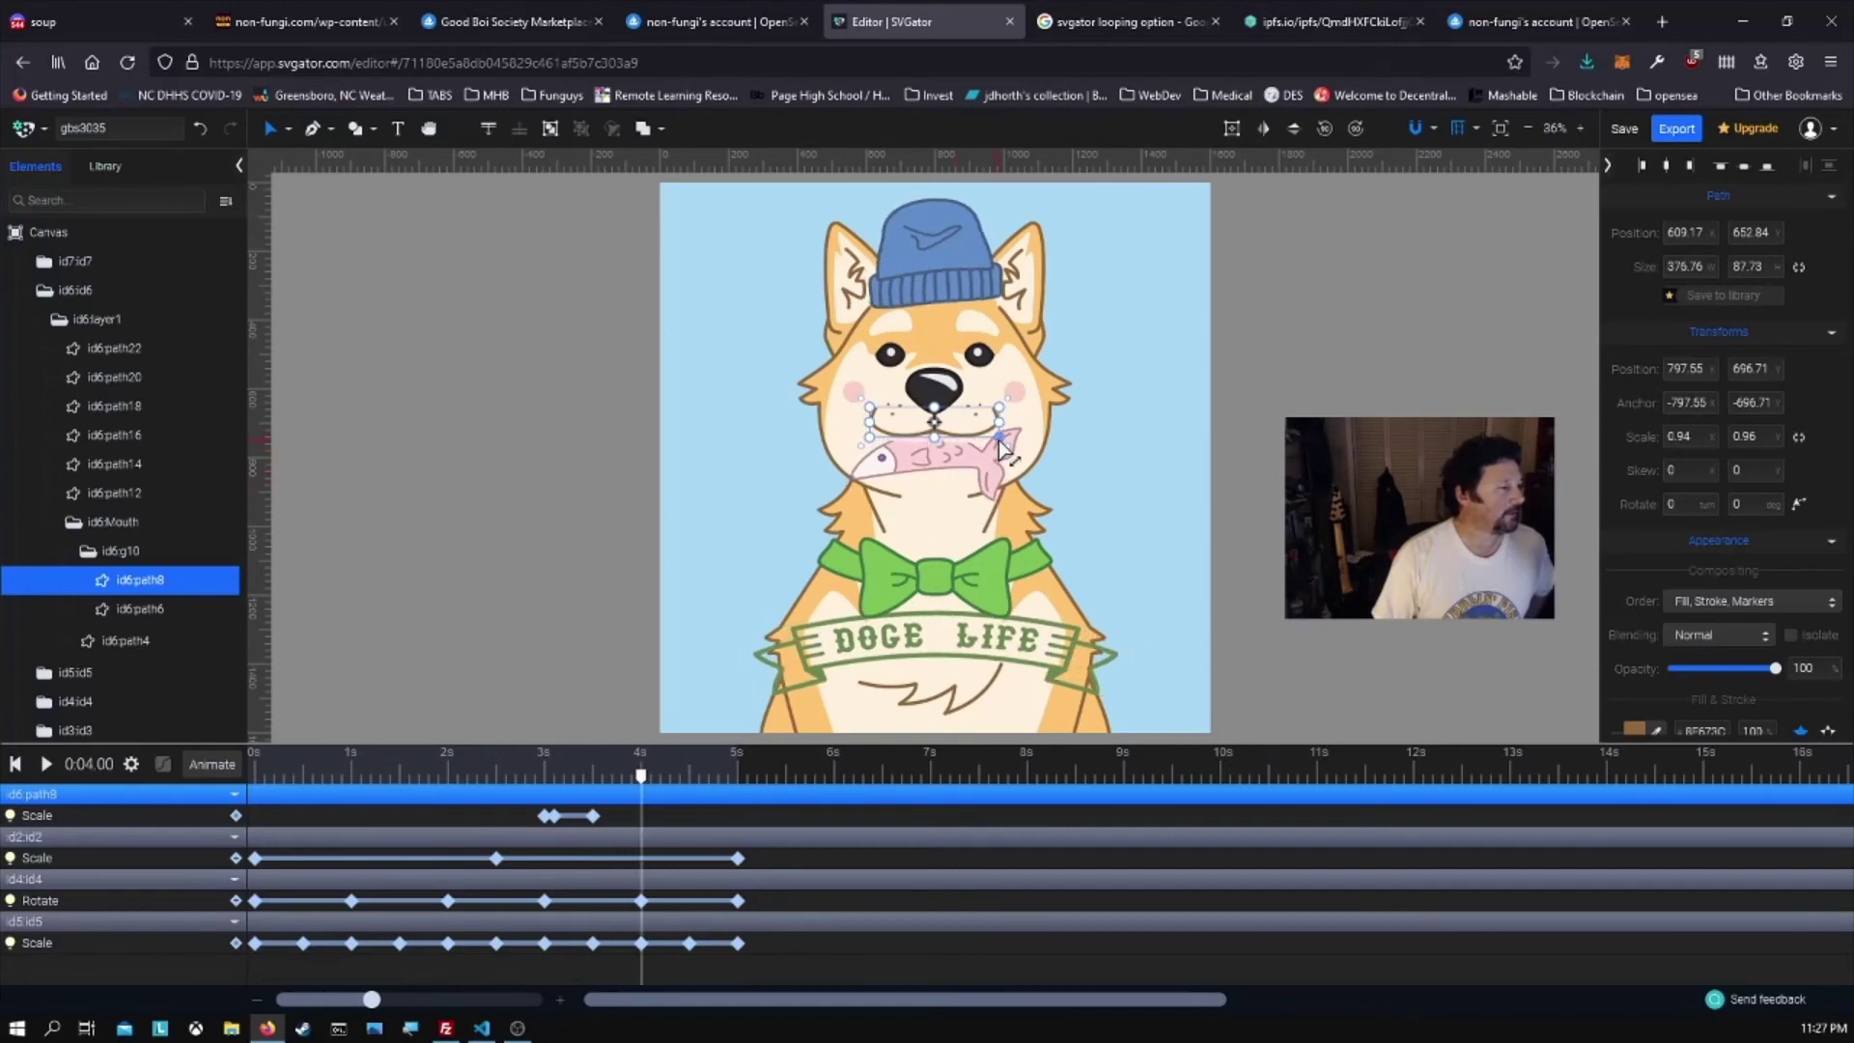
{"action": "left_click_drag", "start_coordinate": [935, 440], "coordinate": [936, 442]}
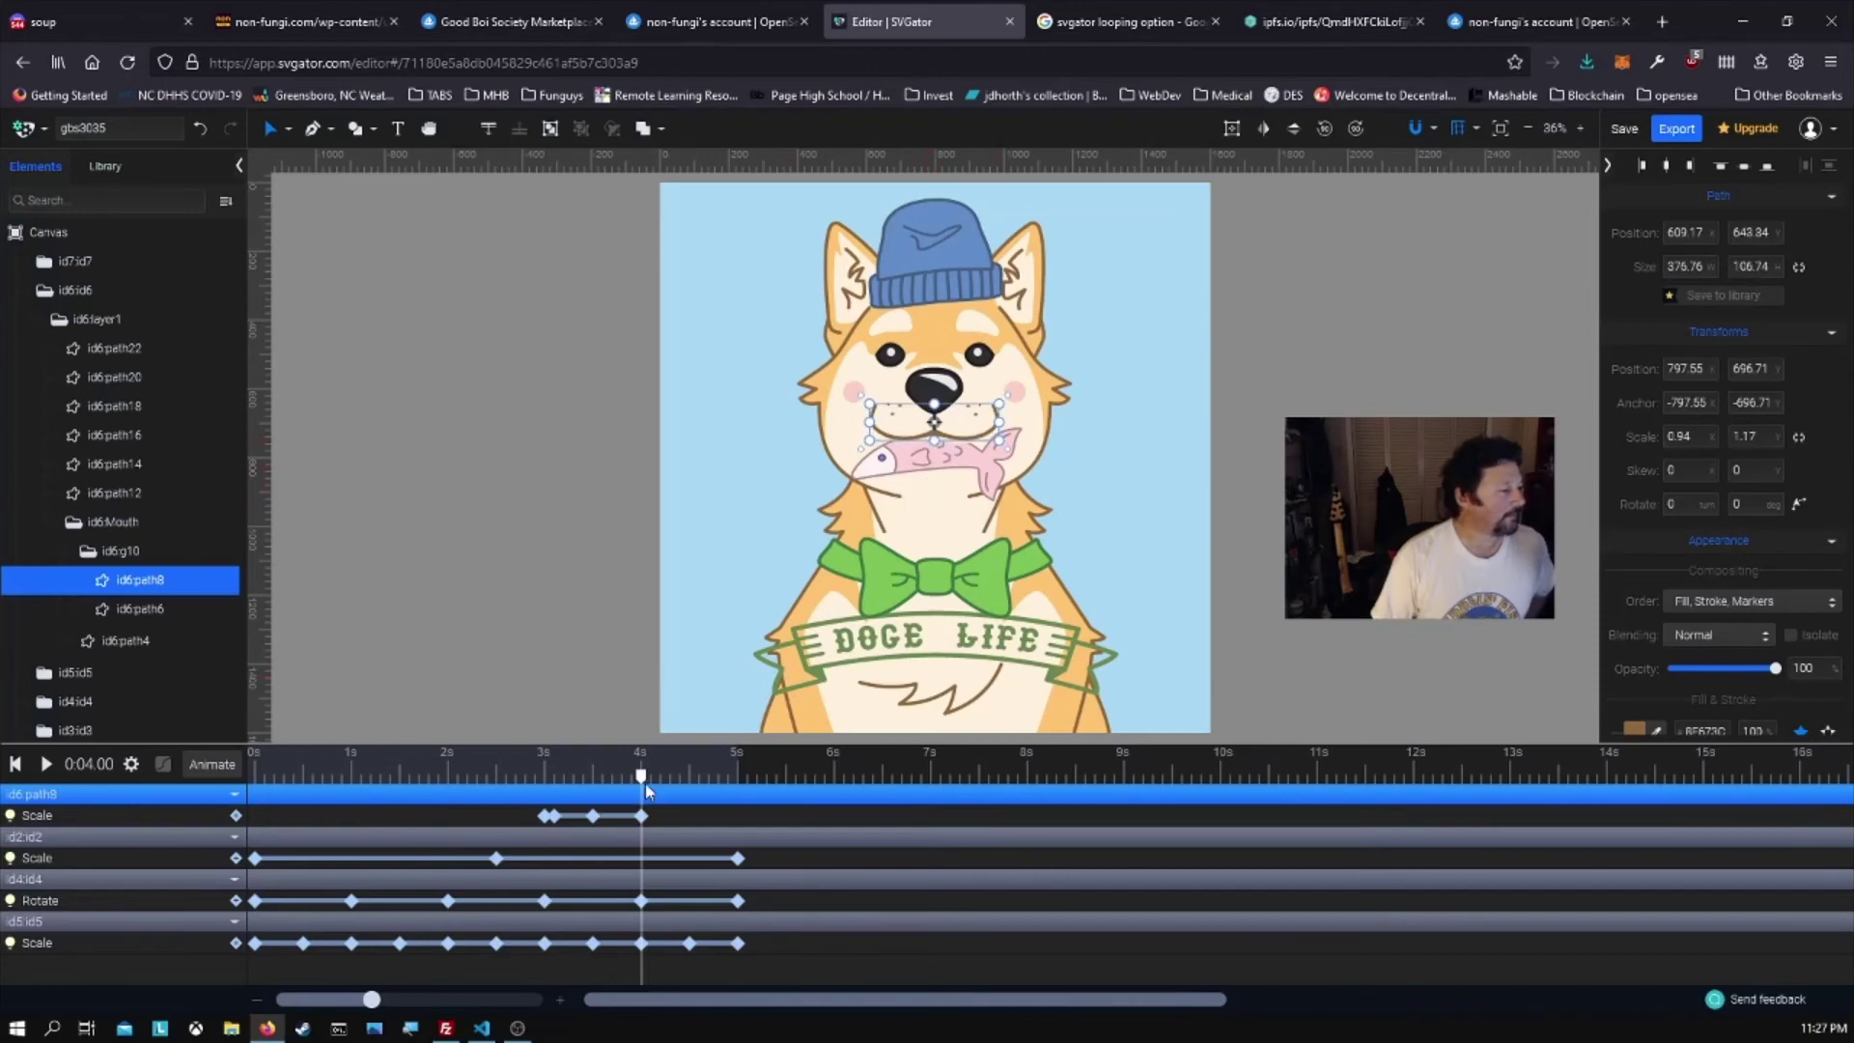
- Key the mouth's scale at 4.5 and 5 seconds, widen it slightly, then rewind
{"action": "left_click_drag", "start_coordinate": [642, 777], "coordinate": [690, 777]}
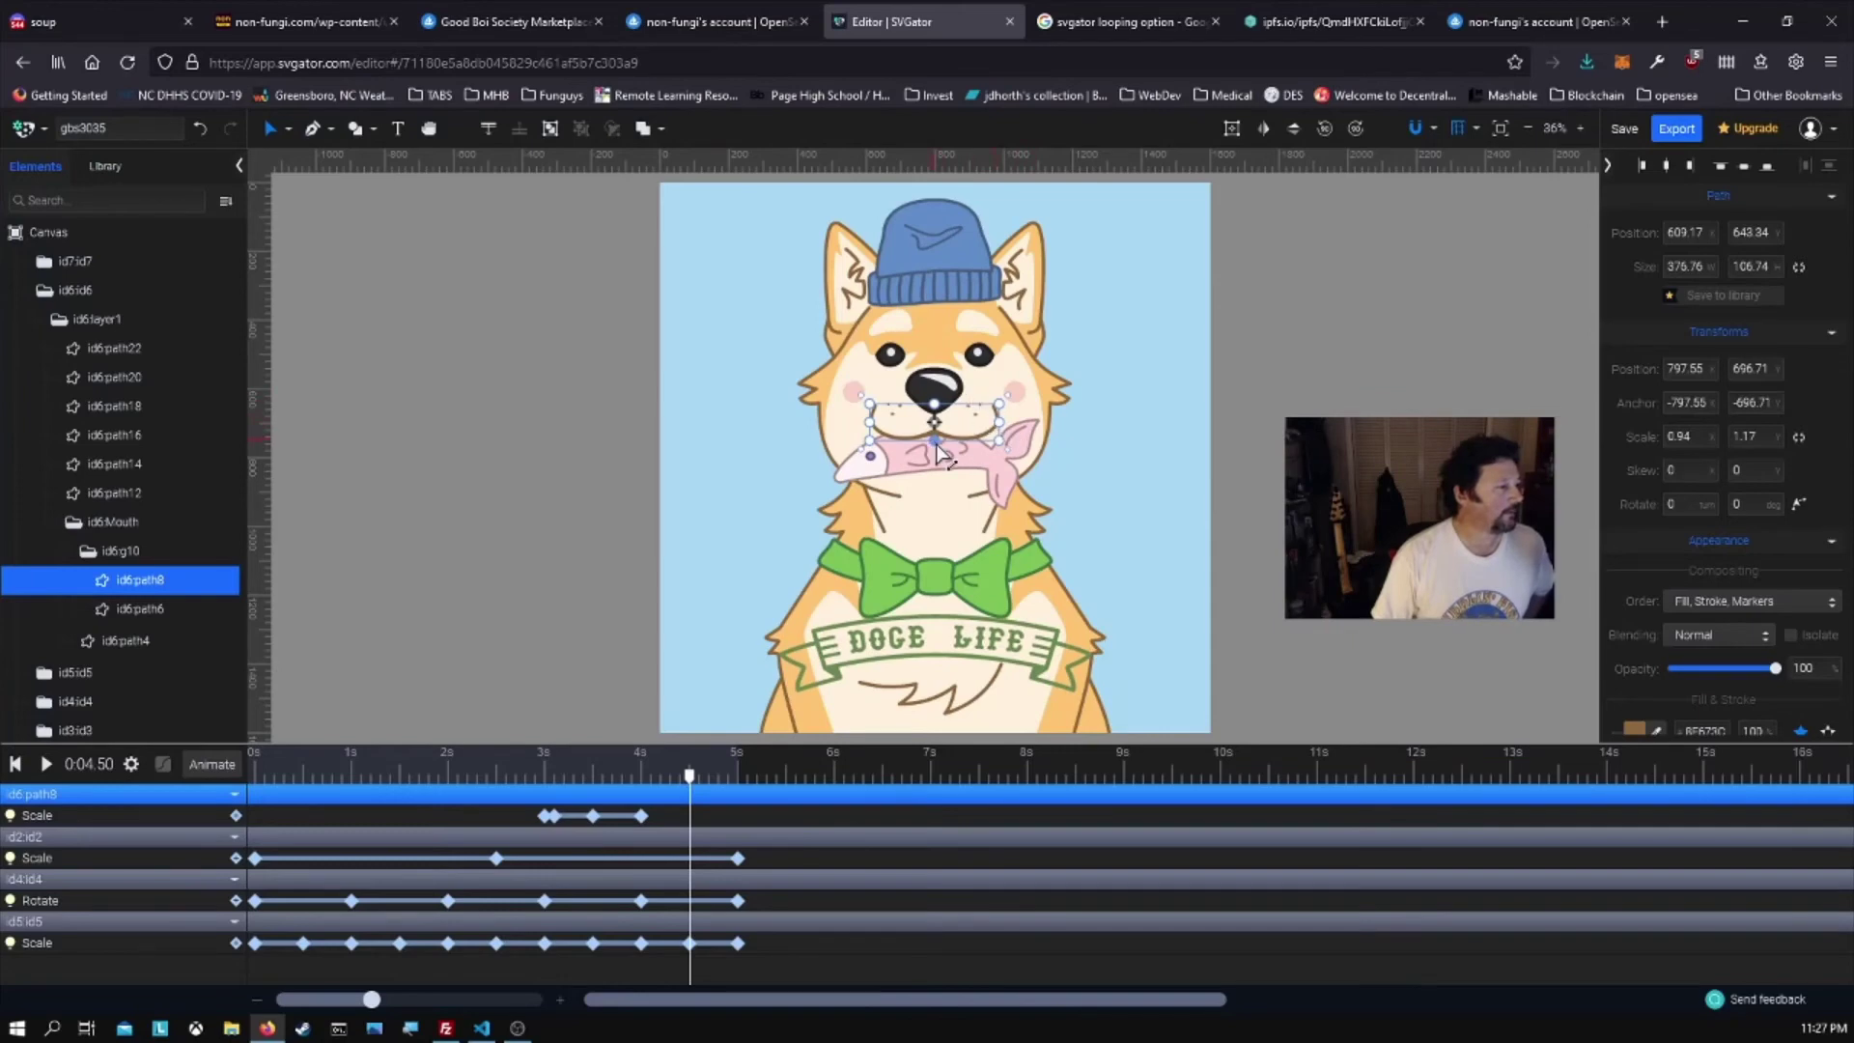
{"action": "left_click_drag", "start_coordinate": [936, 447], "coordinate": [936, 440]}
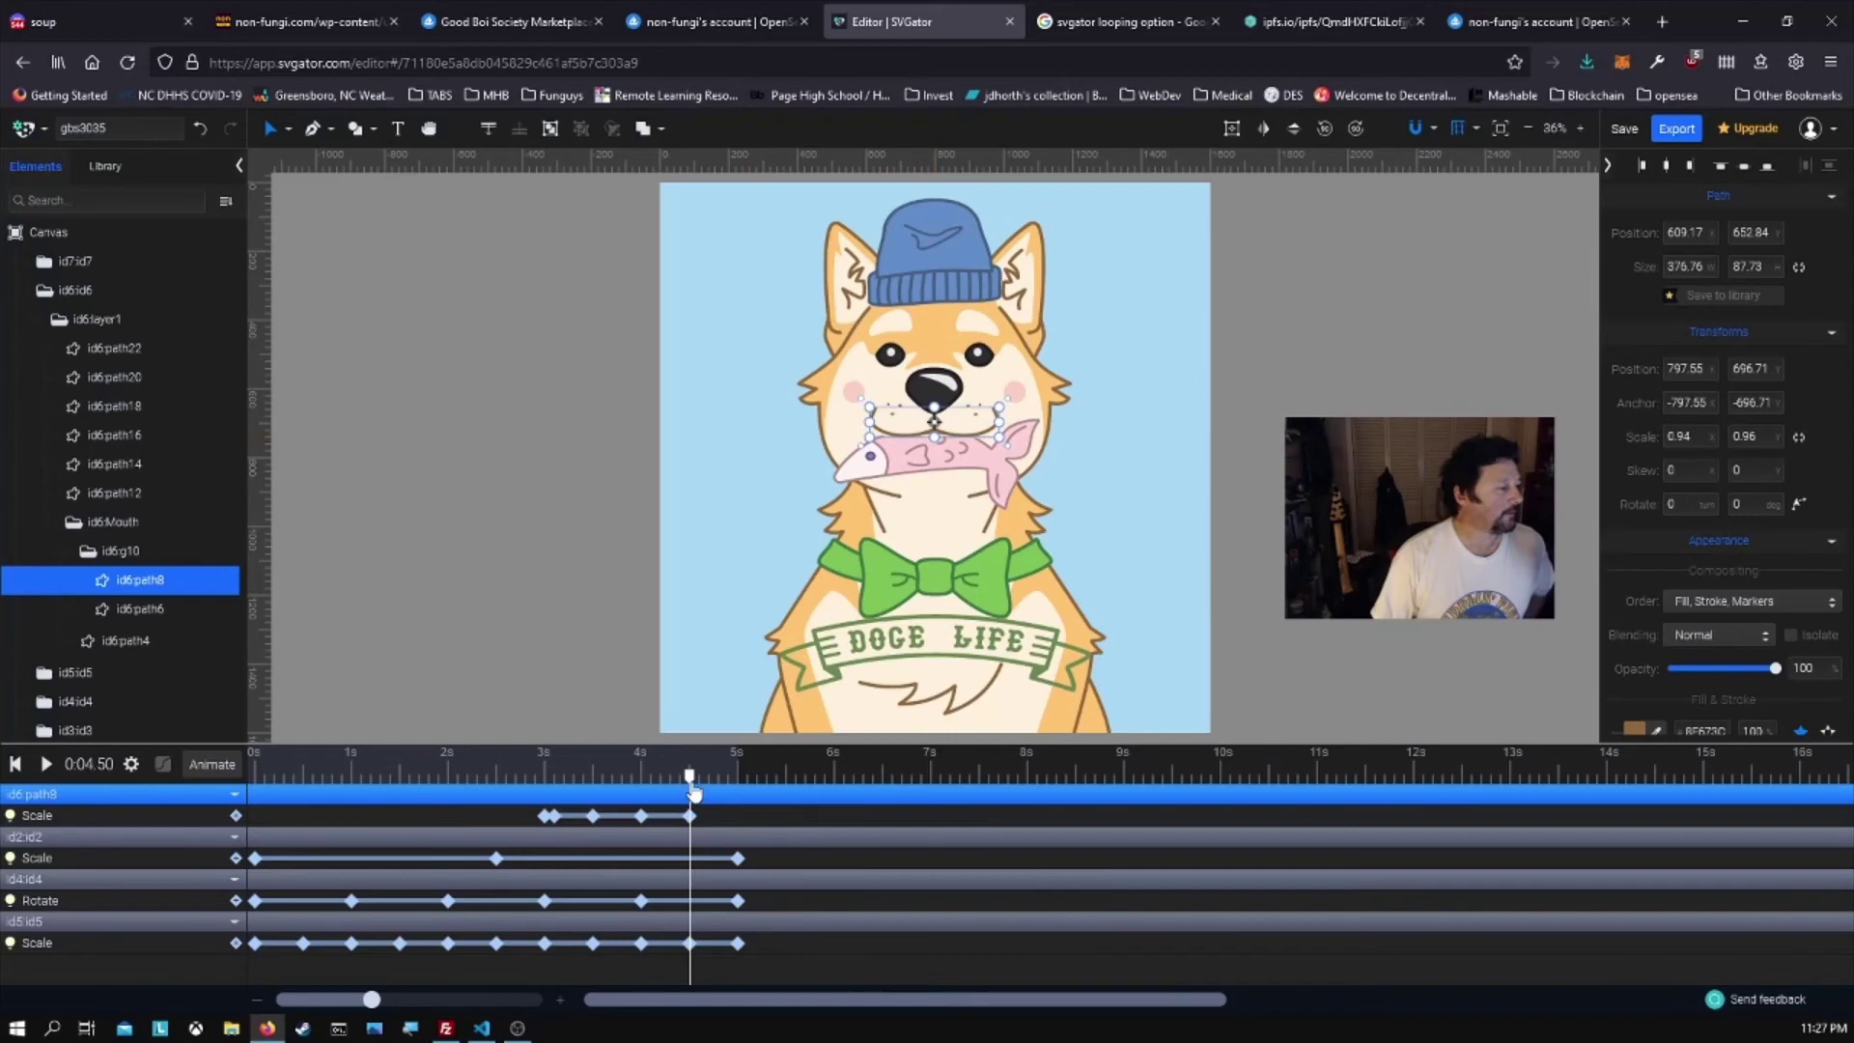
{"action": "left_click_drag", "start_coordinate": [693, 784], "coordinate": [741, 790]}
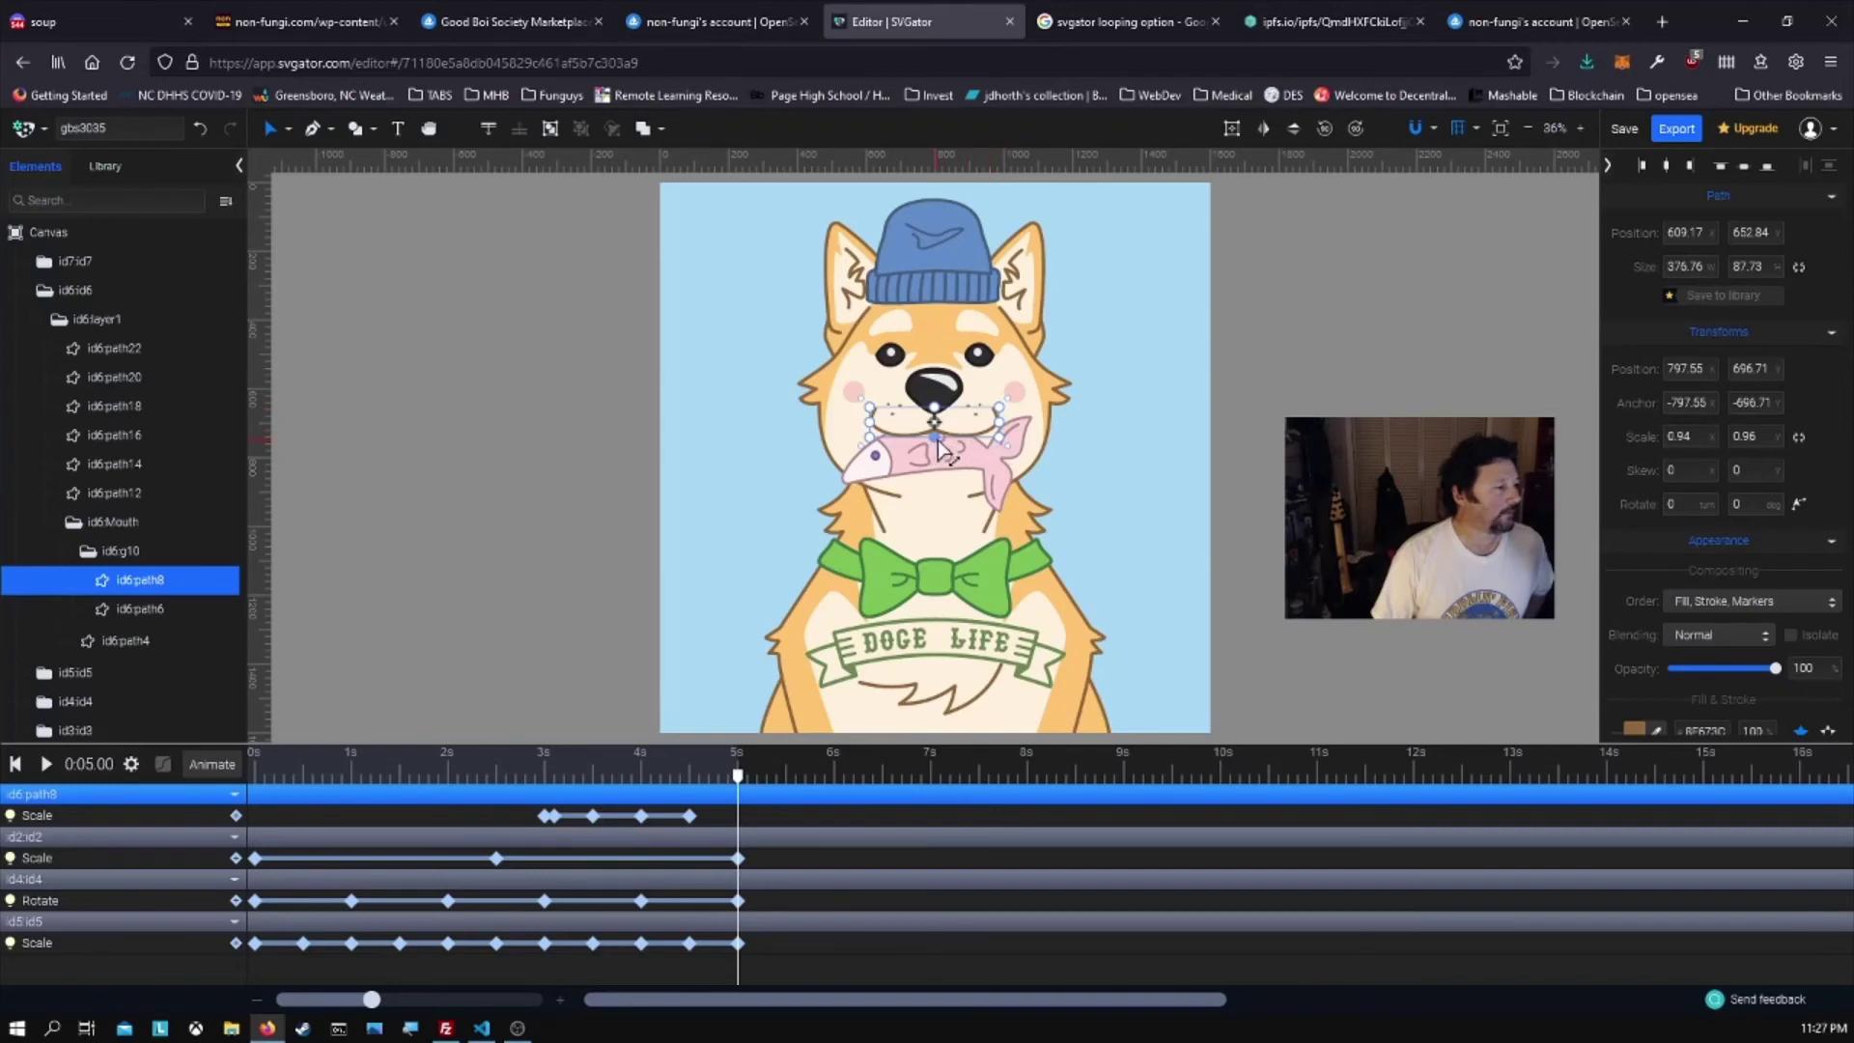
{"action": "left_click_drag", "start_coordinate": [935, 443], "coordinate": [997, 425]}
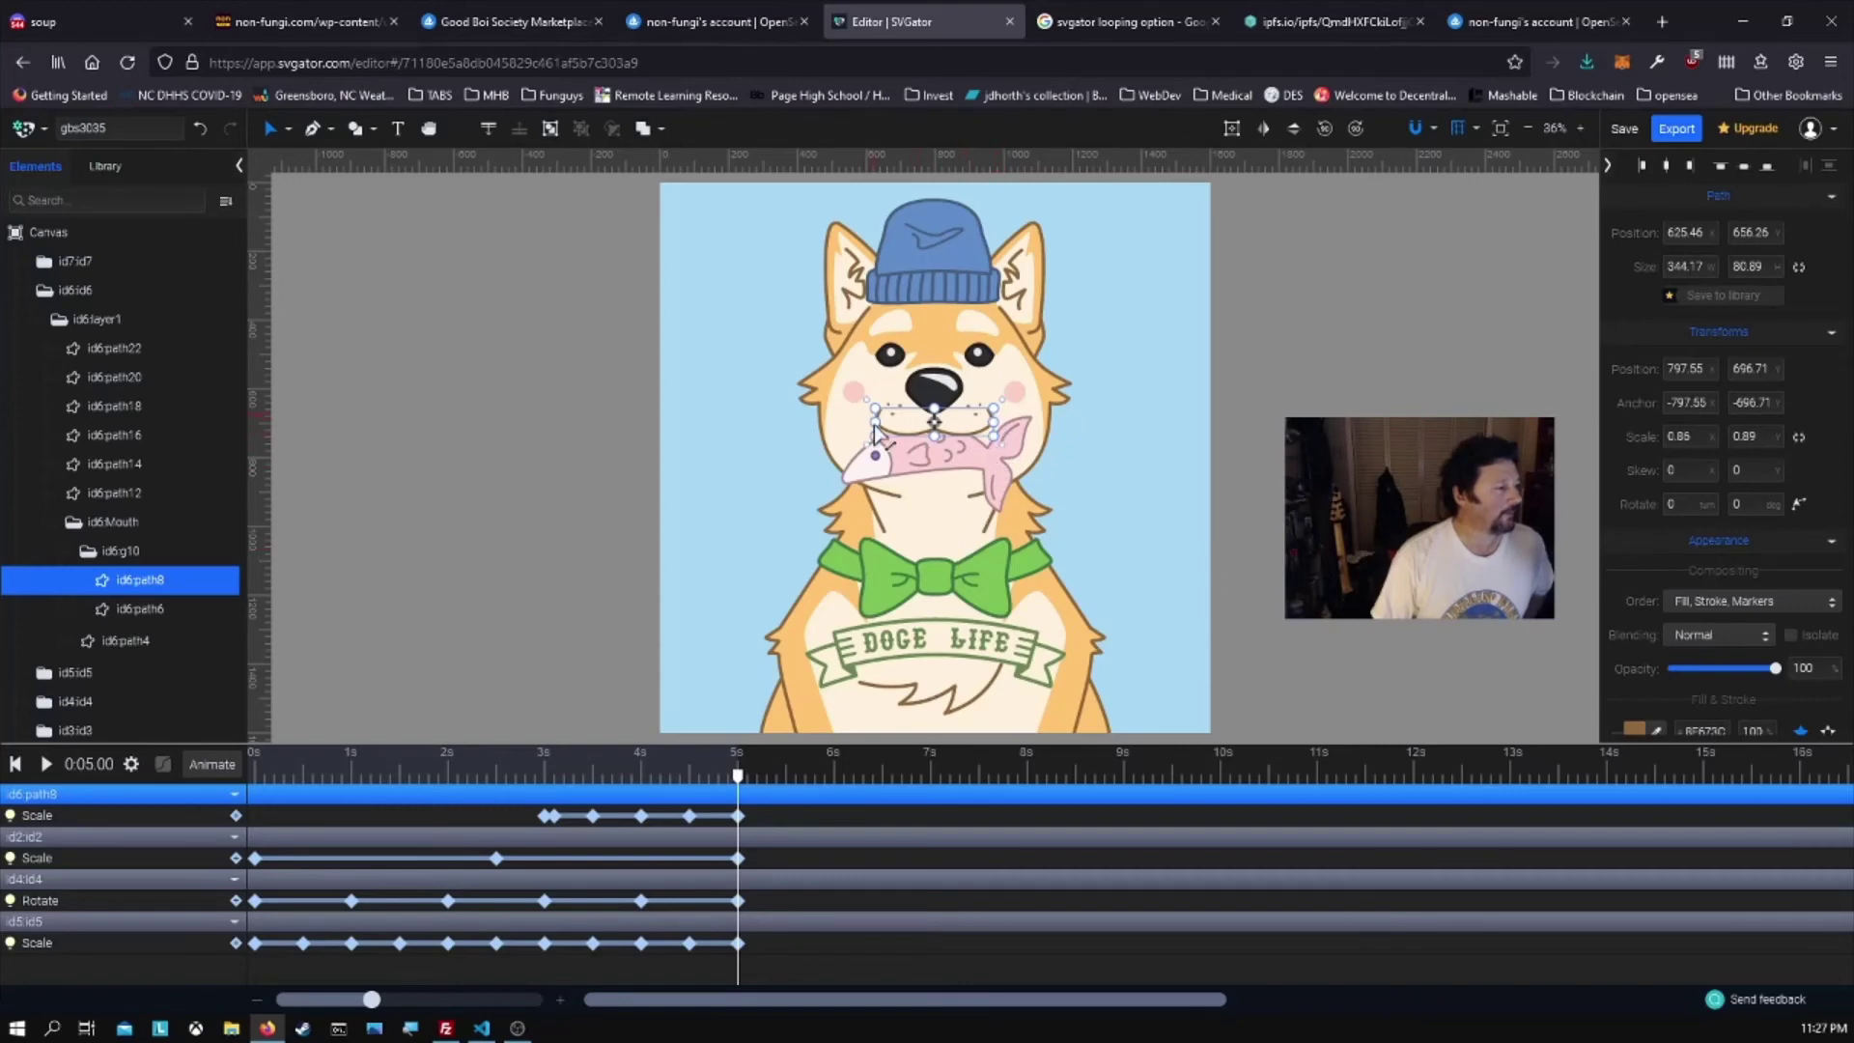
{"action": "left_click_drag", "start_coordinate": [875, 431], "coordinate": [871, 431]}
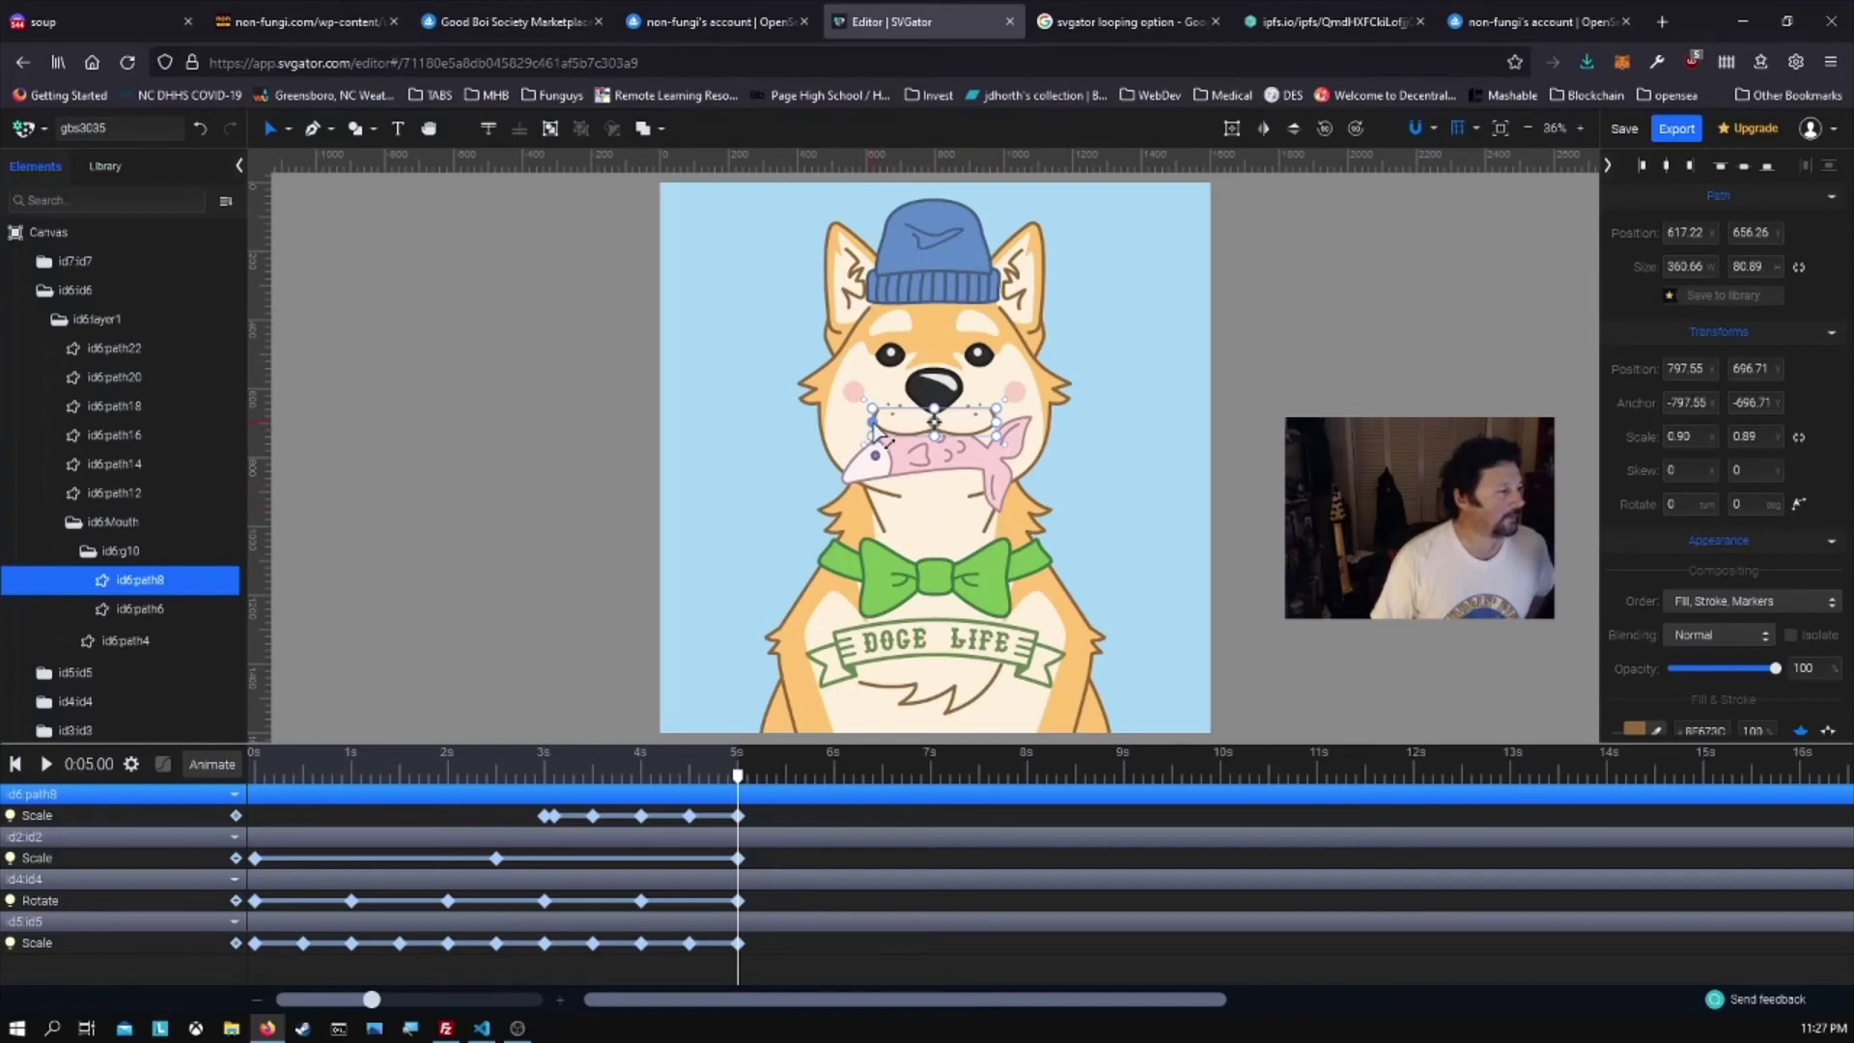
{"action": "left_click_drag", "start_coordinate": [881, 437], "coordinate": [935, 442]}
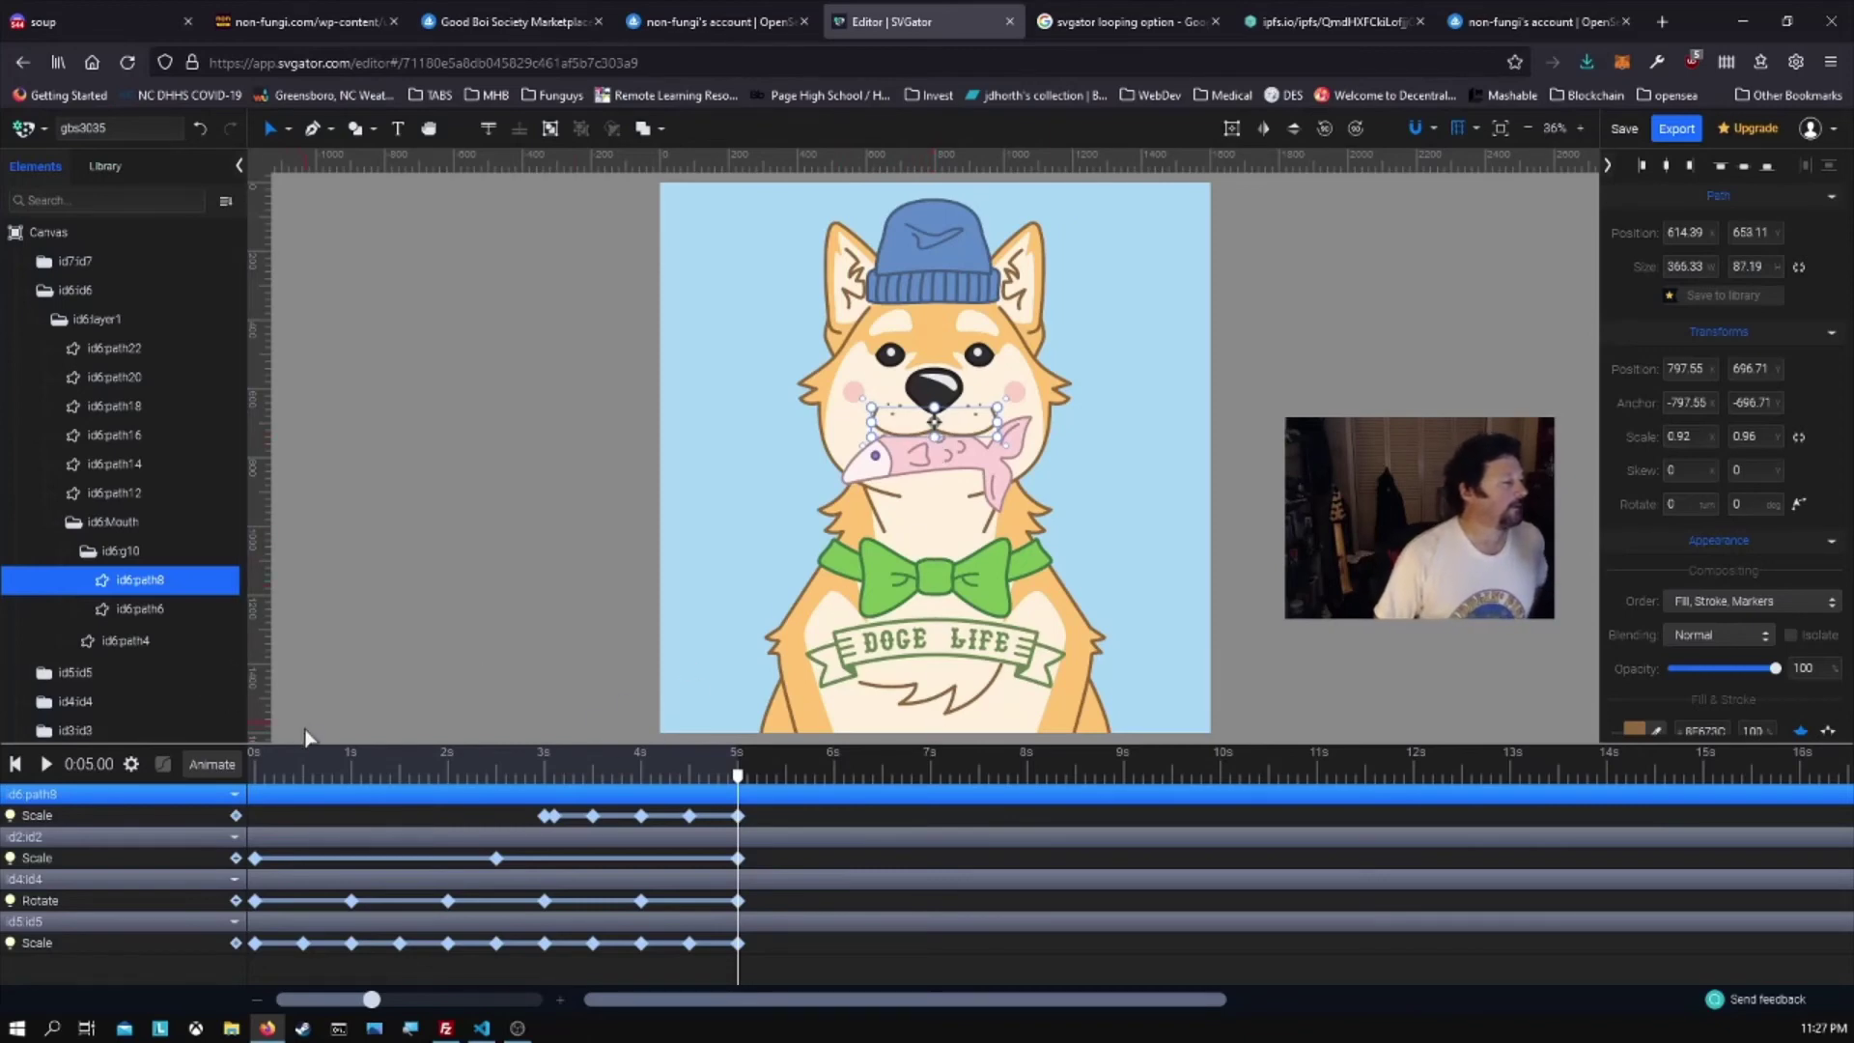
{"action": "left_click", "coordinate": [17, 766]}
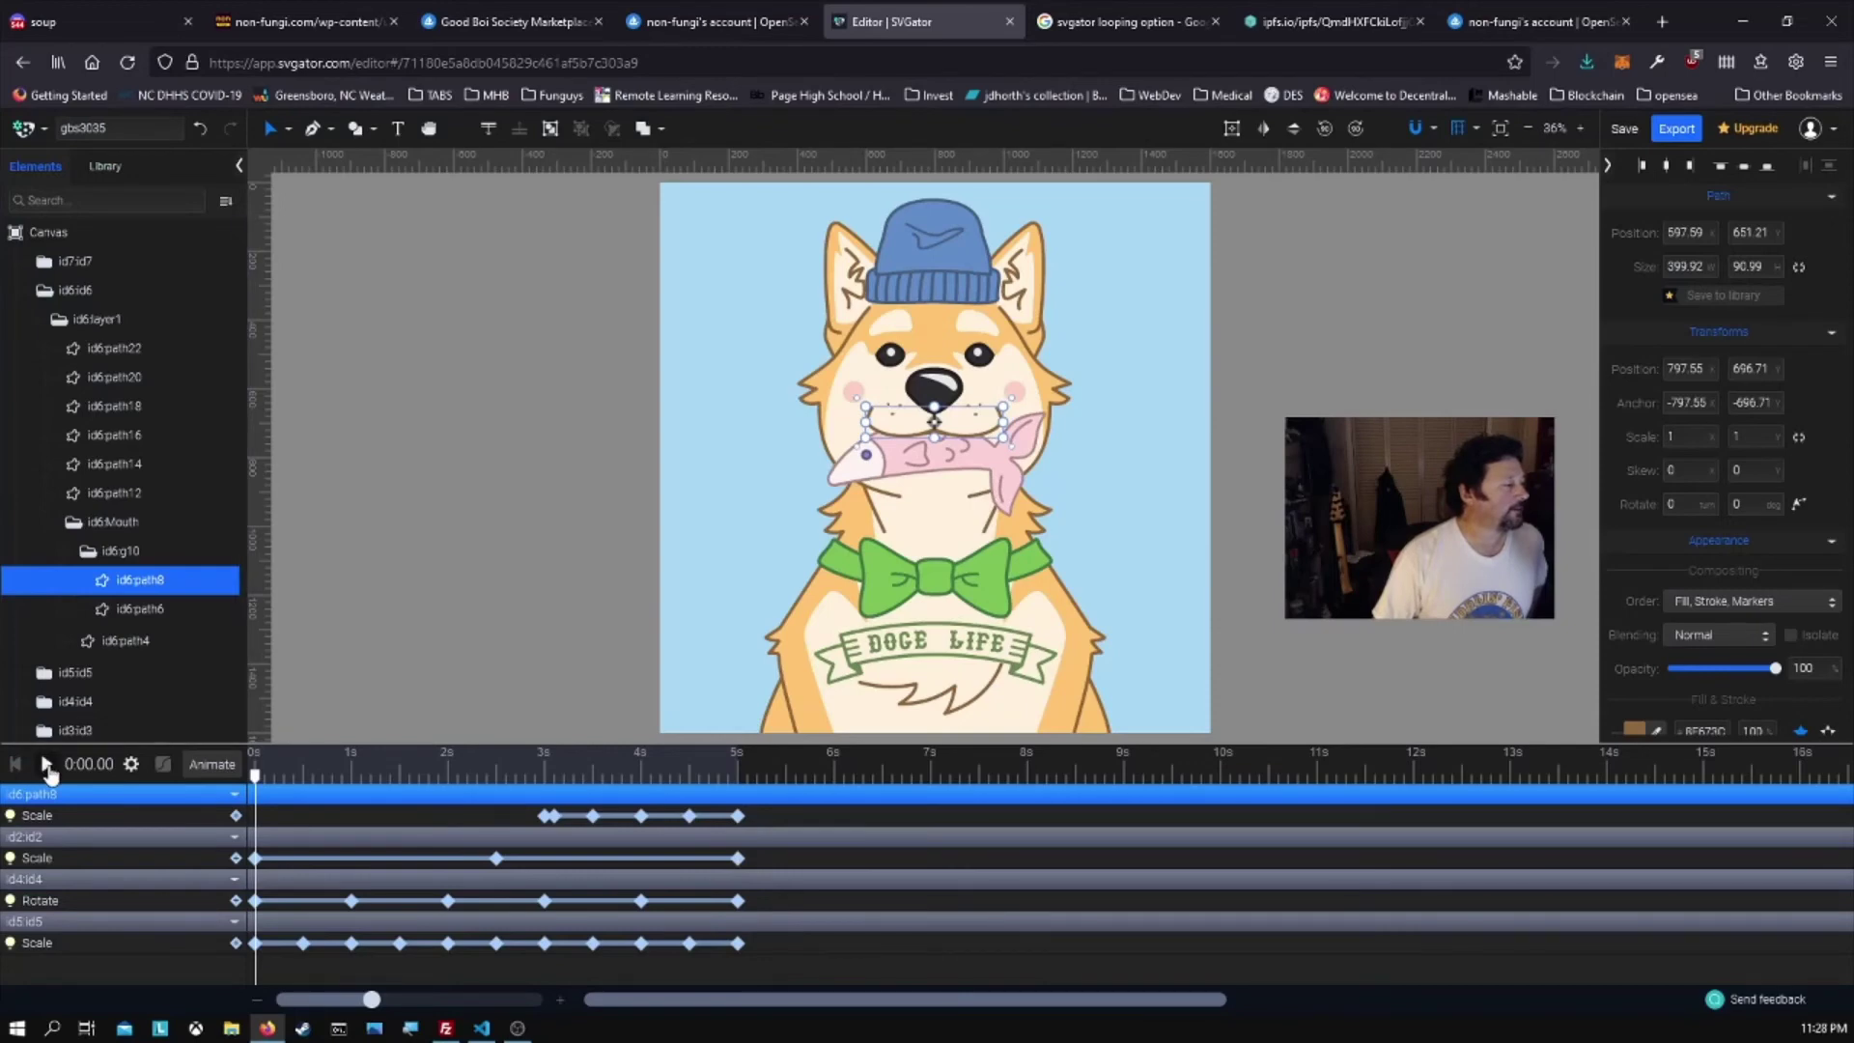
{"action": "left_click", "coordinate": [45, 766]}
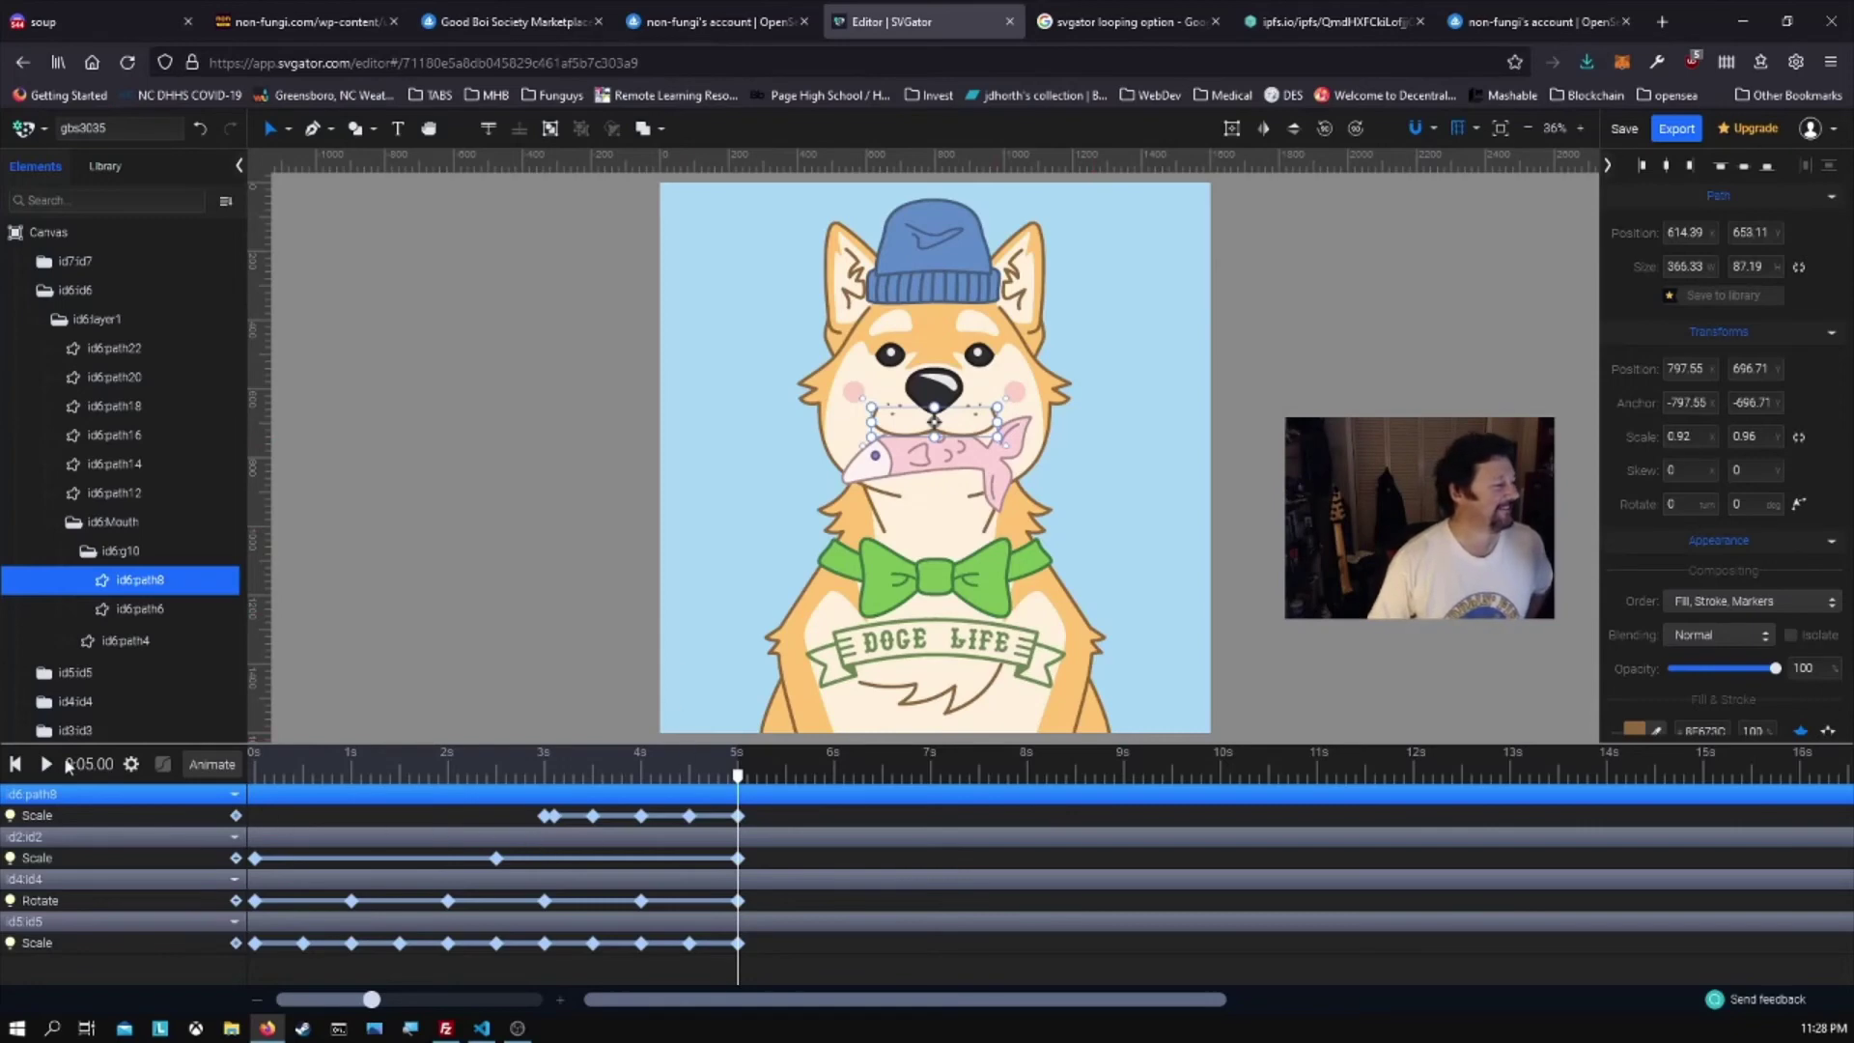
{"action": "left_click", "coordinate": [15, 768]}
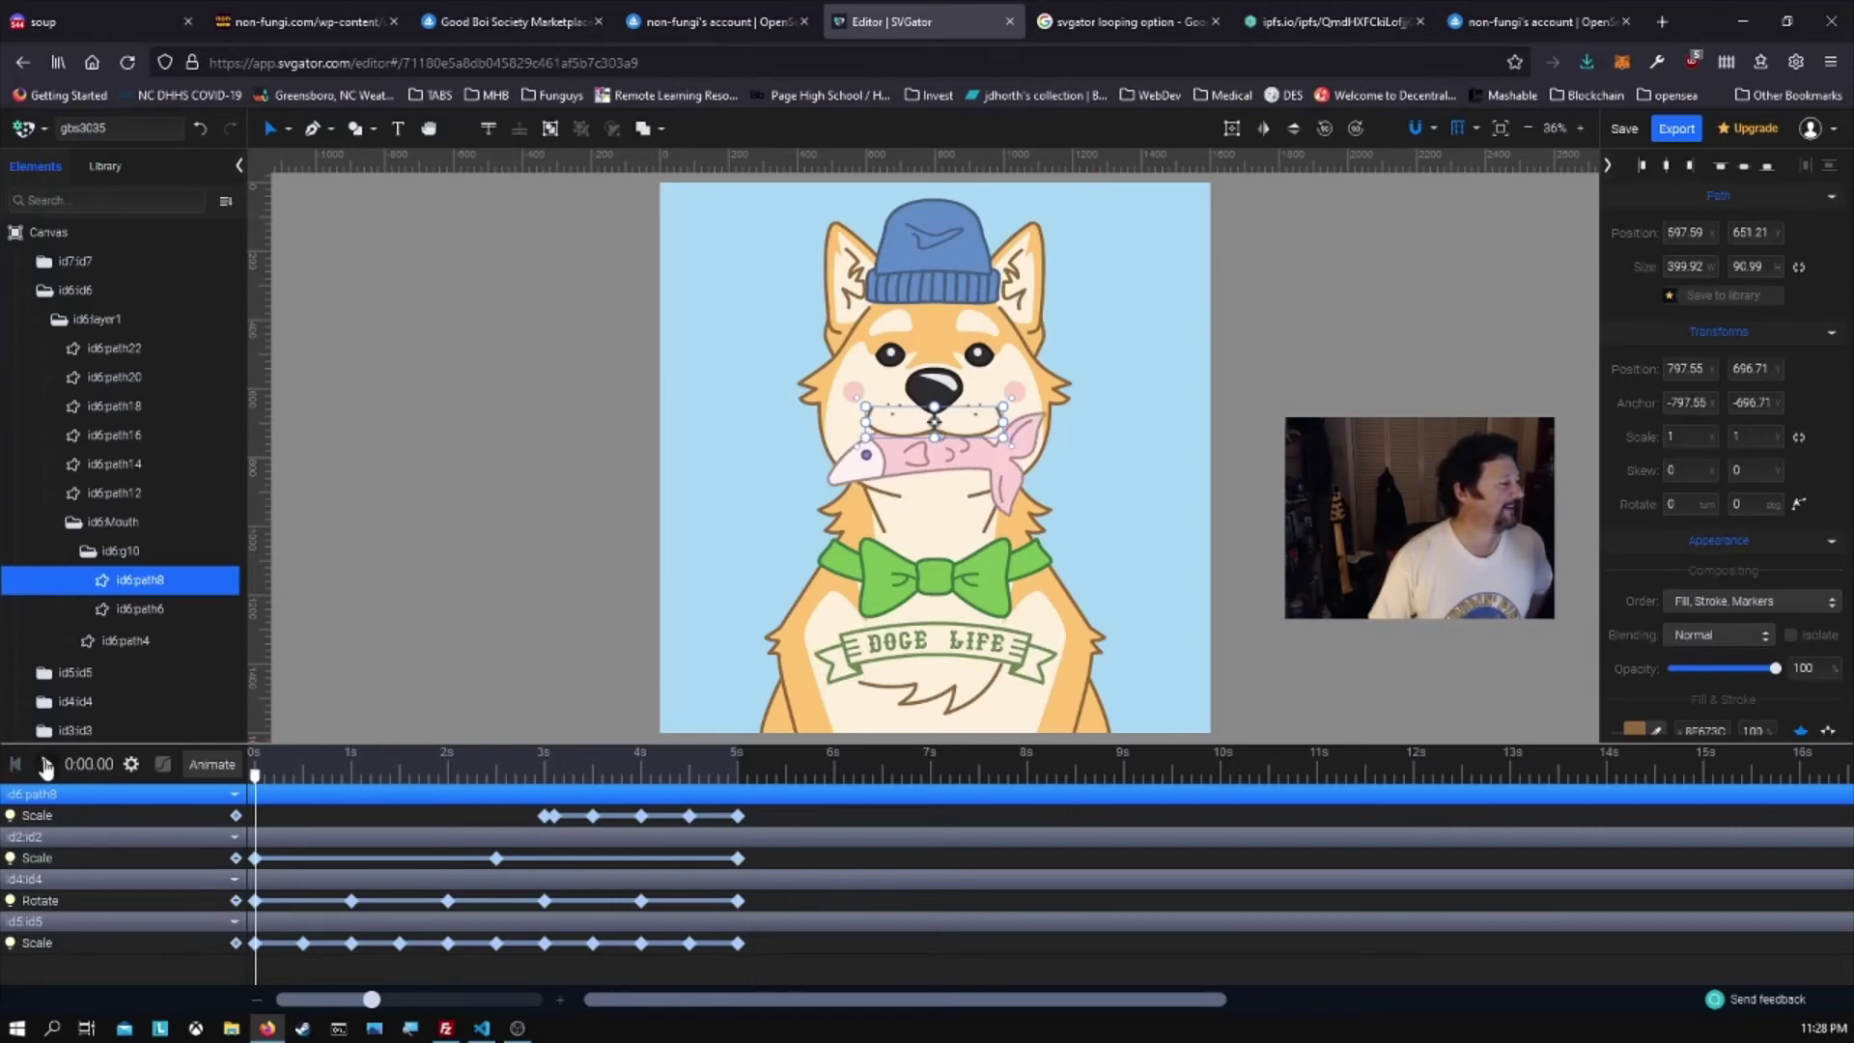
{"action": "left_click", "coordinate": [45, 765]}
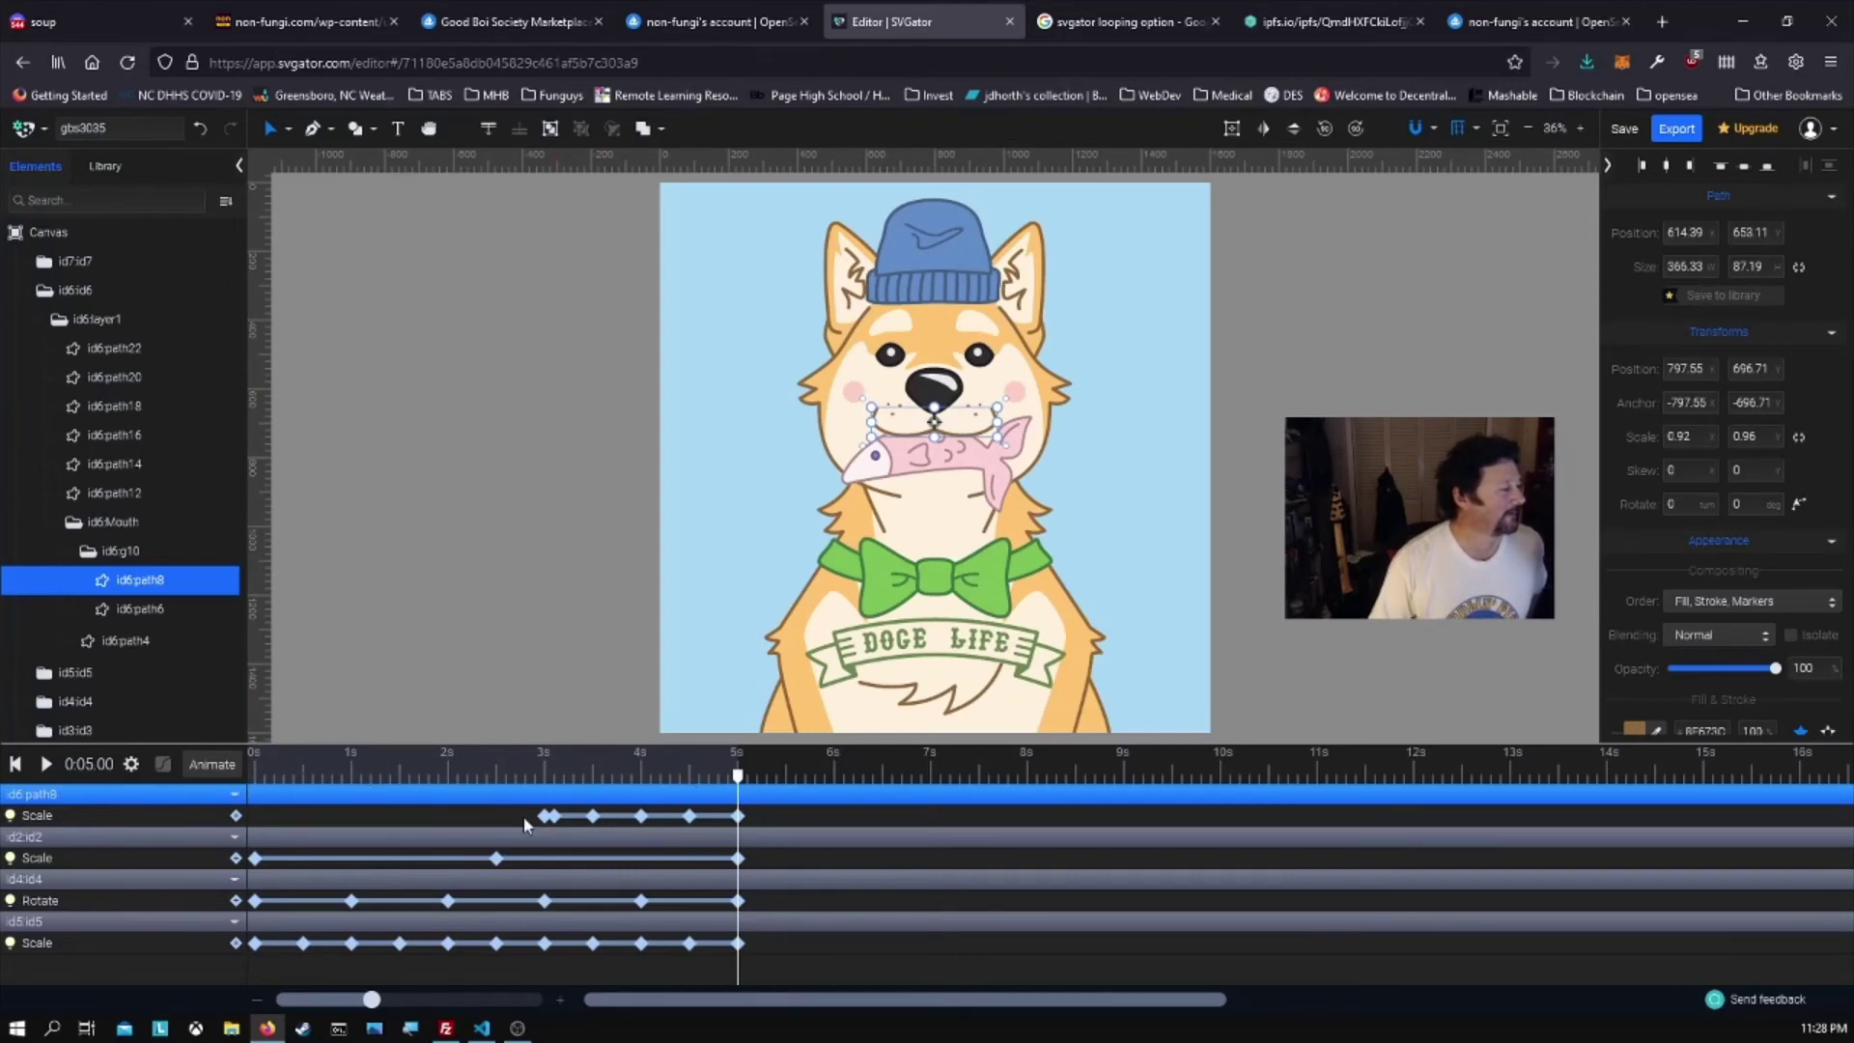
{"action": "left_click", "coordinate": [13, 766]}
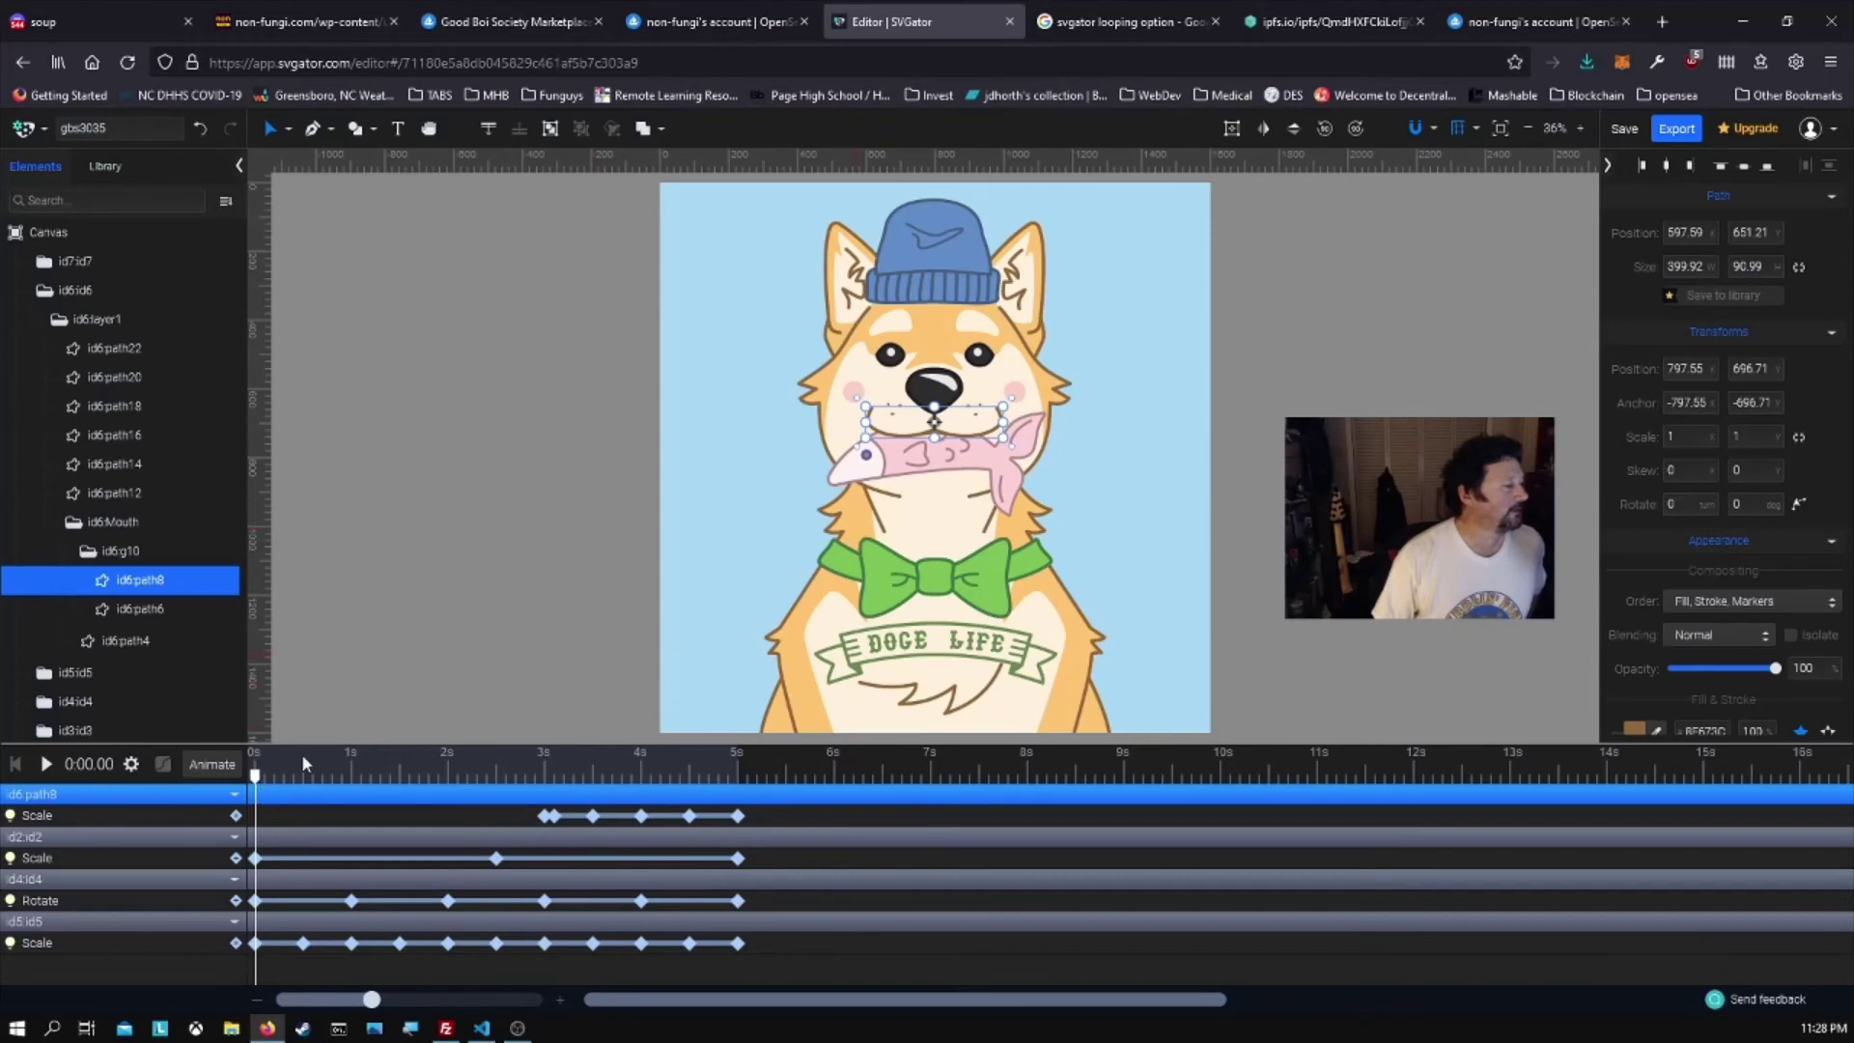
- Stretch the mouth taller at about 0.4 s and narrower at about 1.1 s
{"action": "left_click_drag", "start_coordinate": [259, 787], "coordinate": [293, 784]}
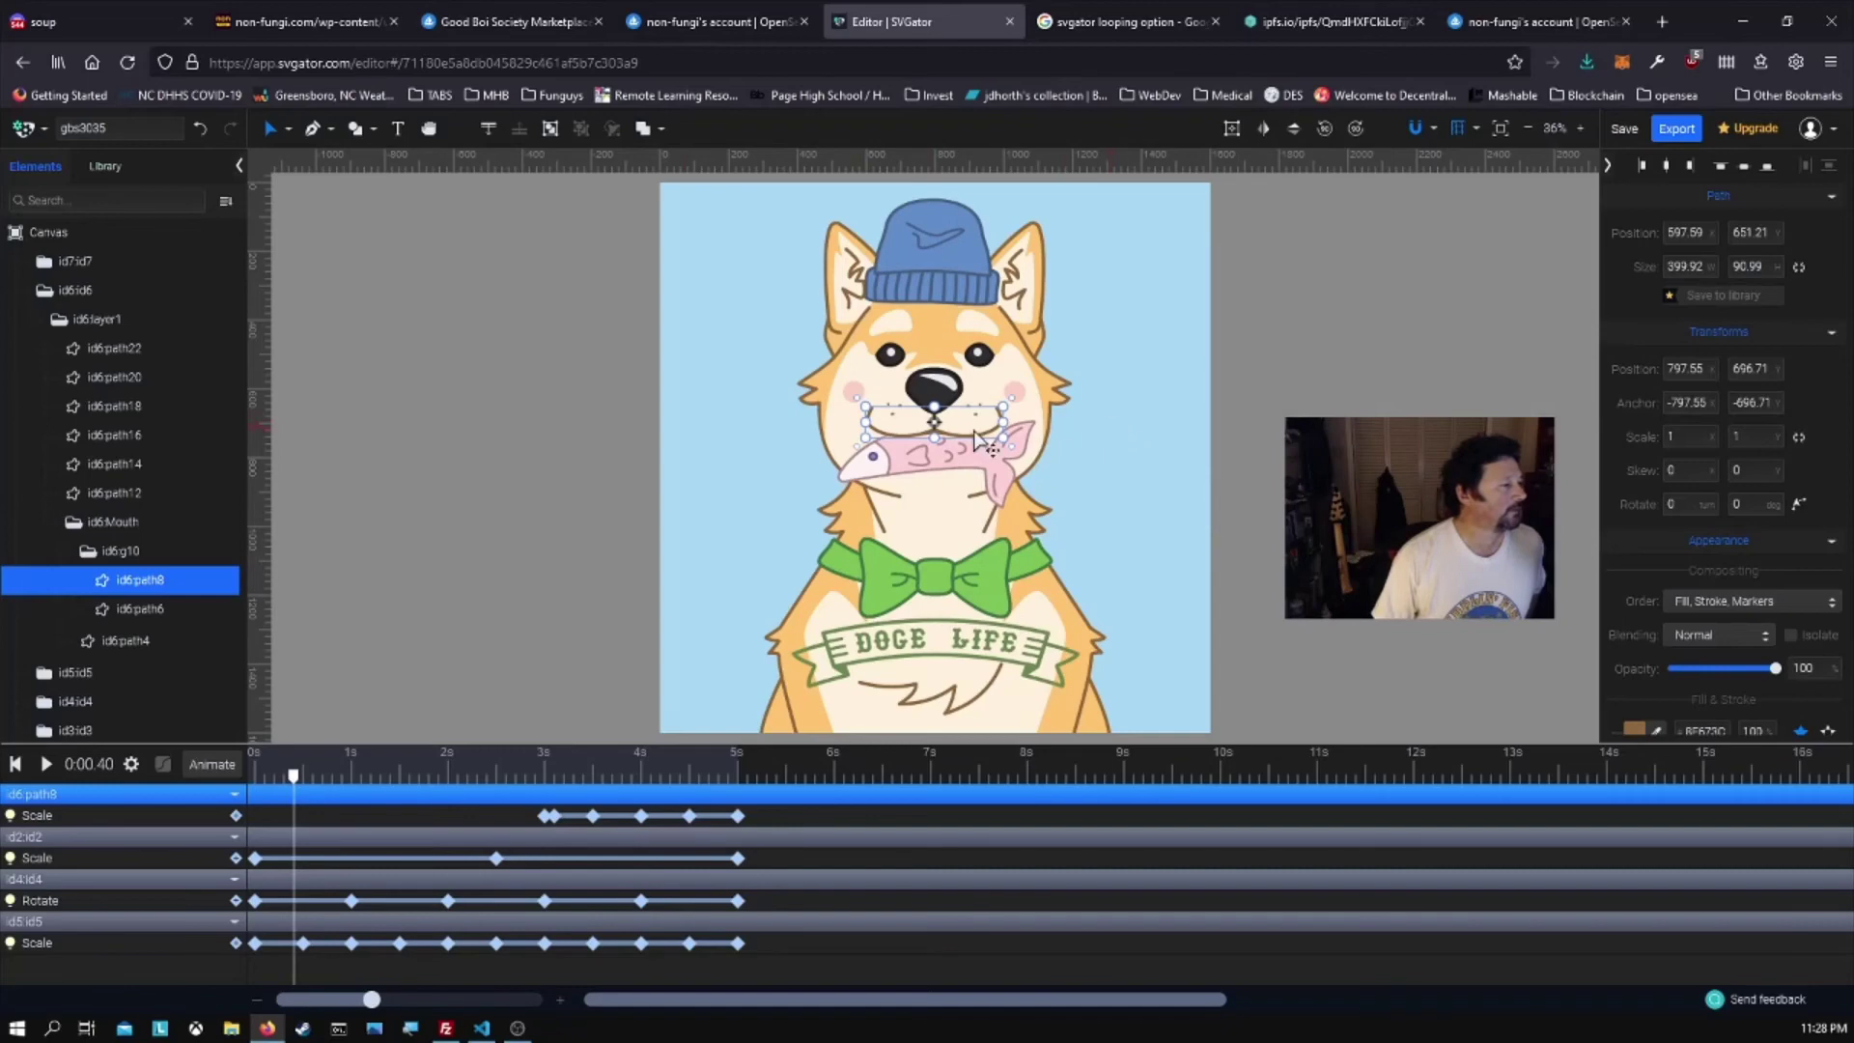
{"action": "left_click_drag", "start_coordinate": [1003, 437], "coordinate": [1000, 442]}
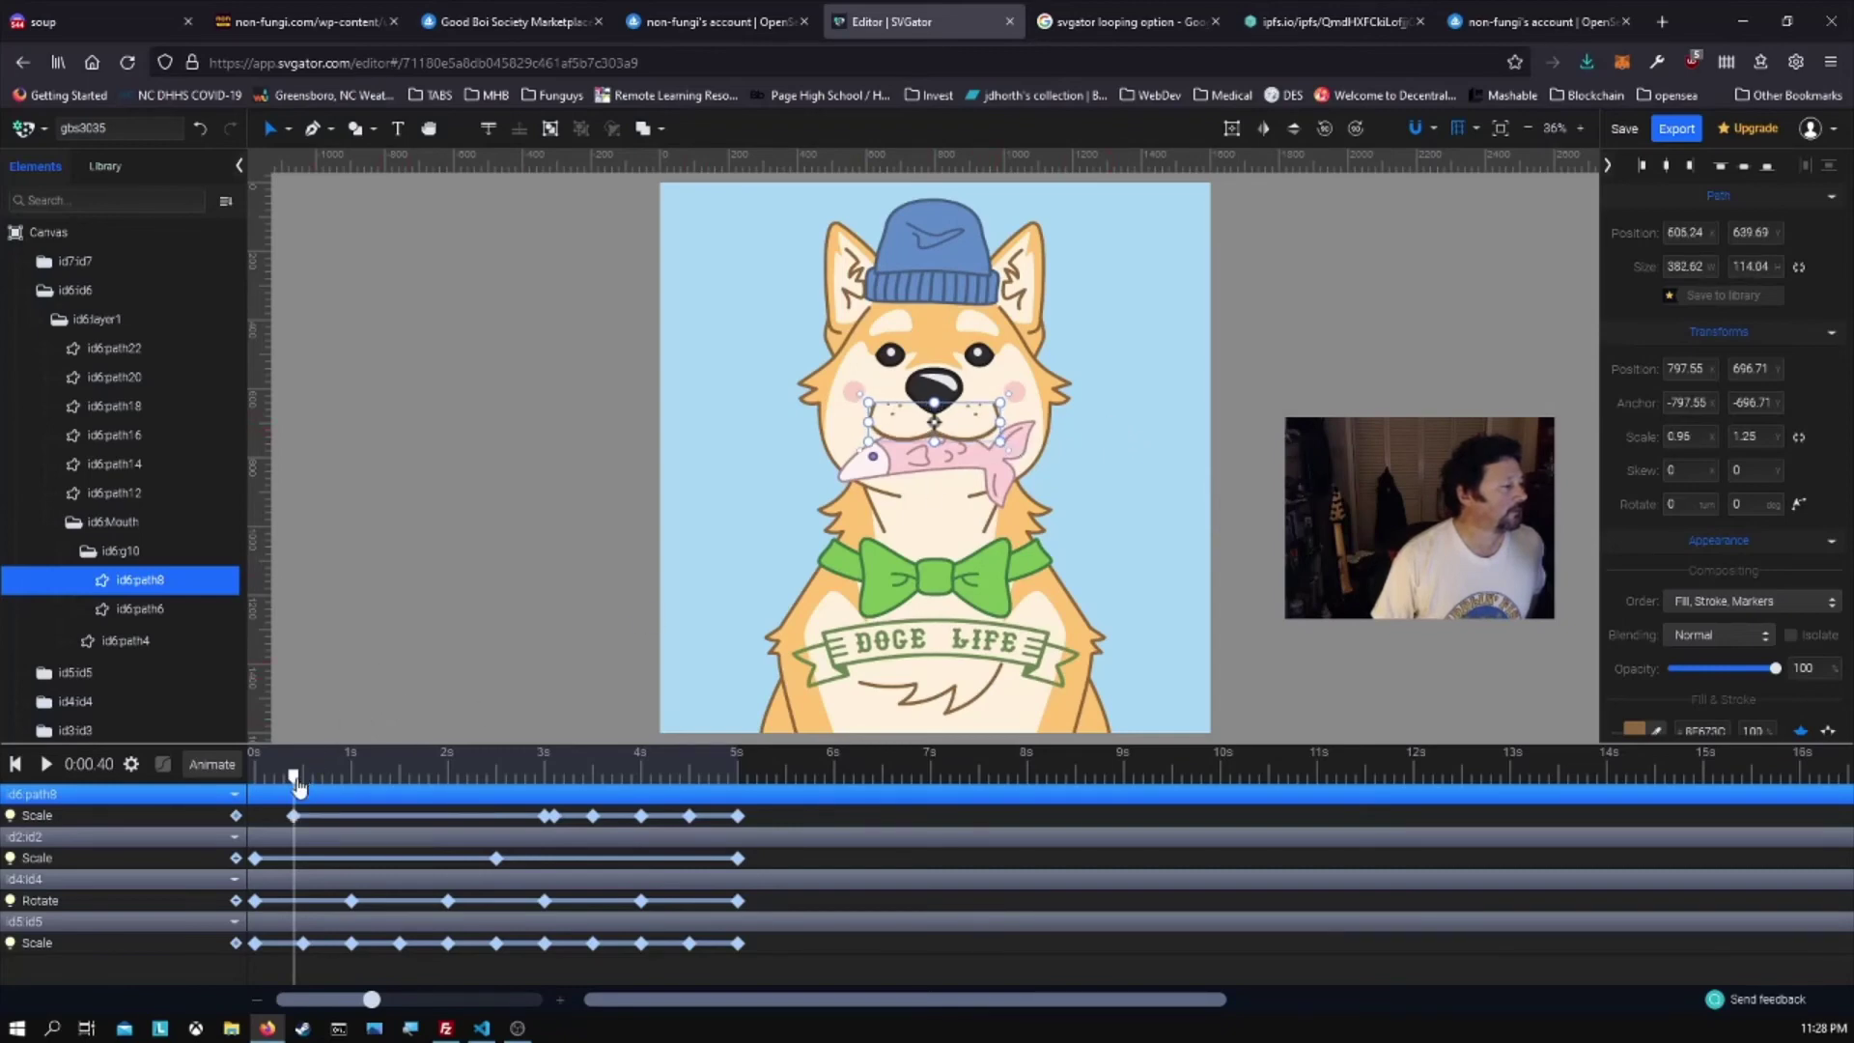
{"action": "left_click_drag", "start_coordinate": [300, 787], "coordinate": [367, 790]}
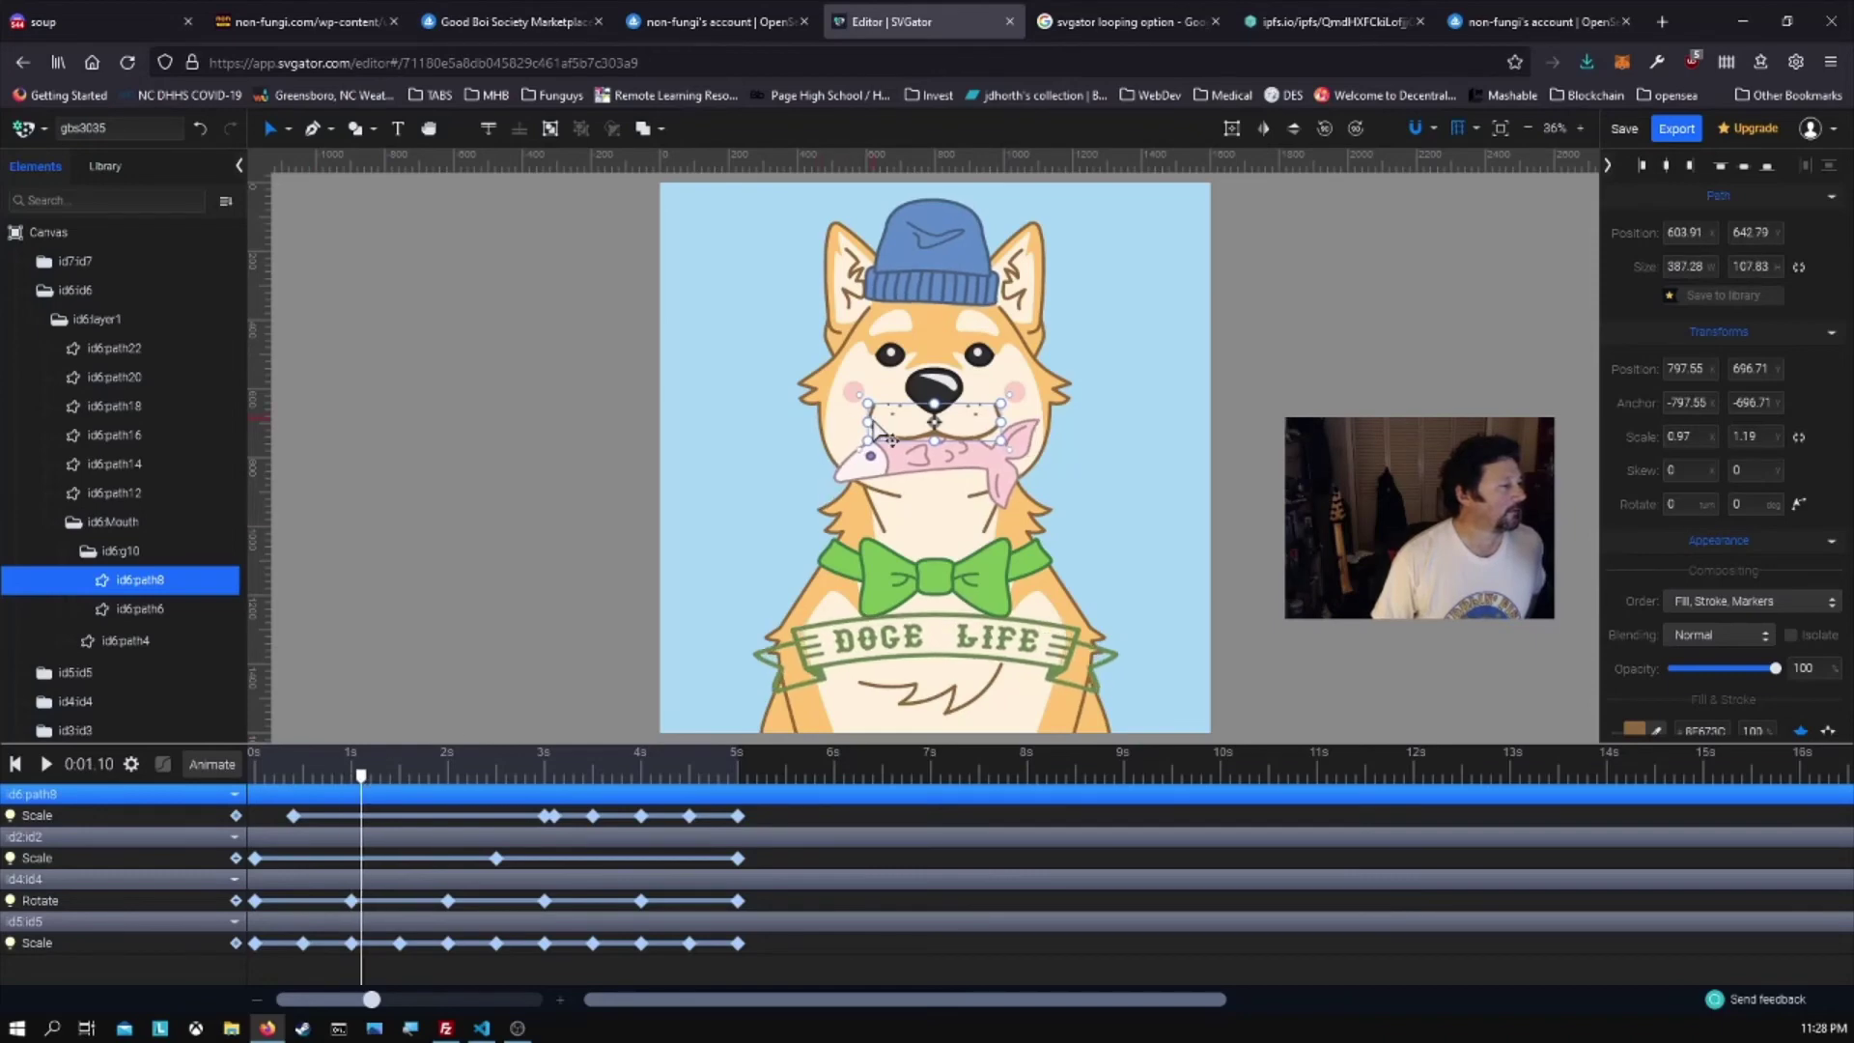
{"action": "left_click_drag", "start_coordinate": [875, 444], "coordinate": [893, 444]}
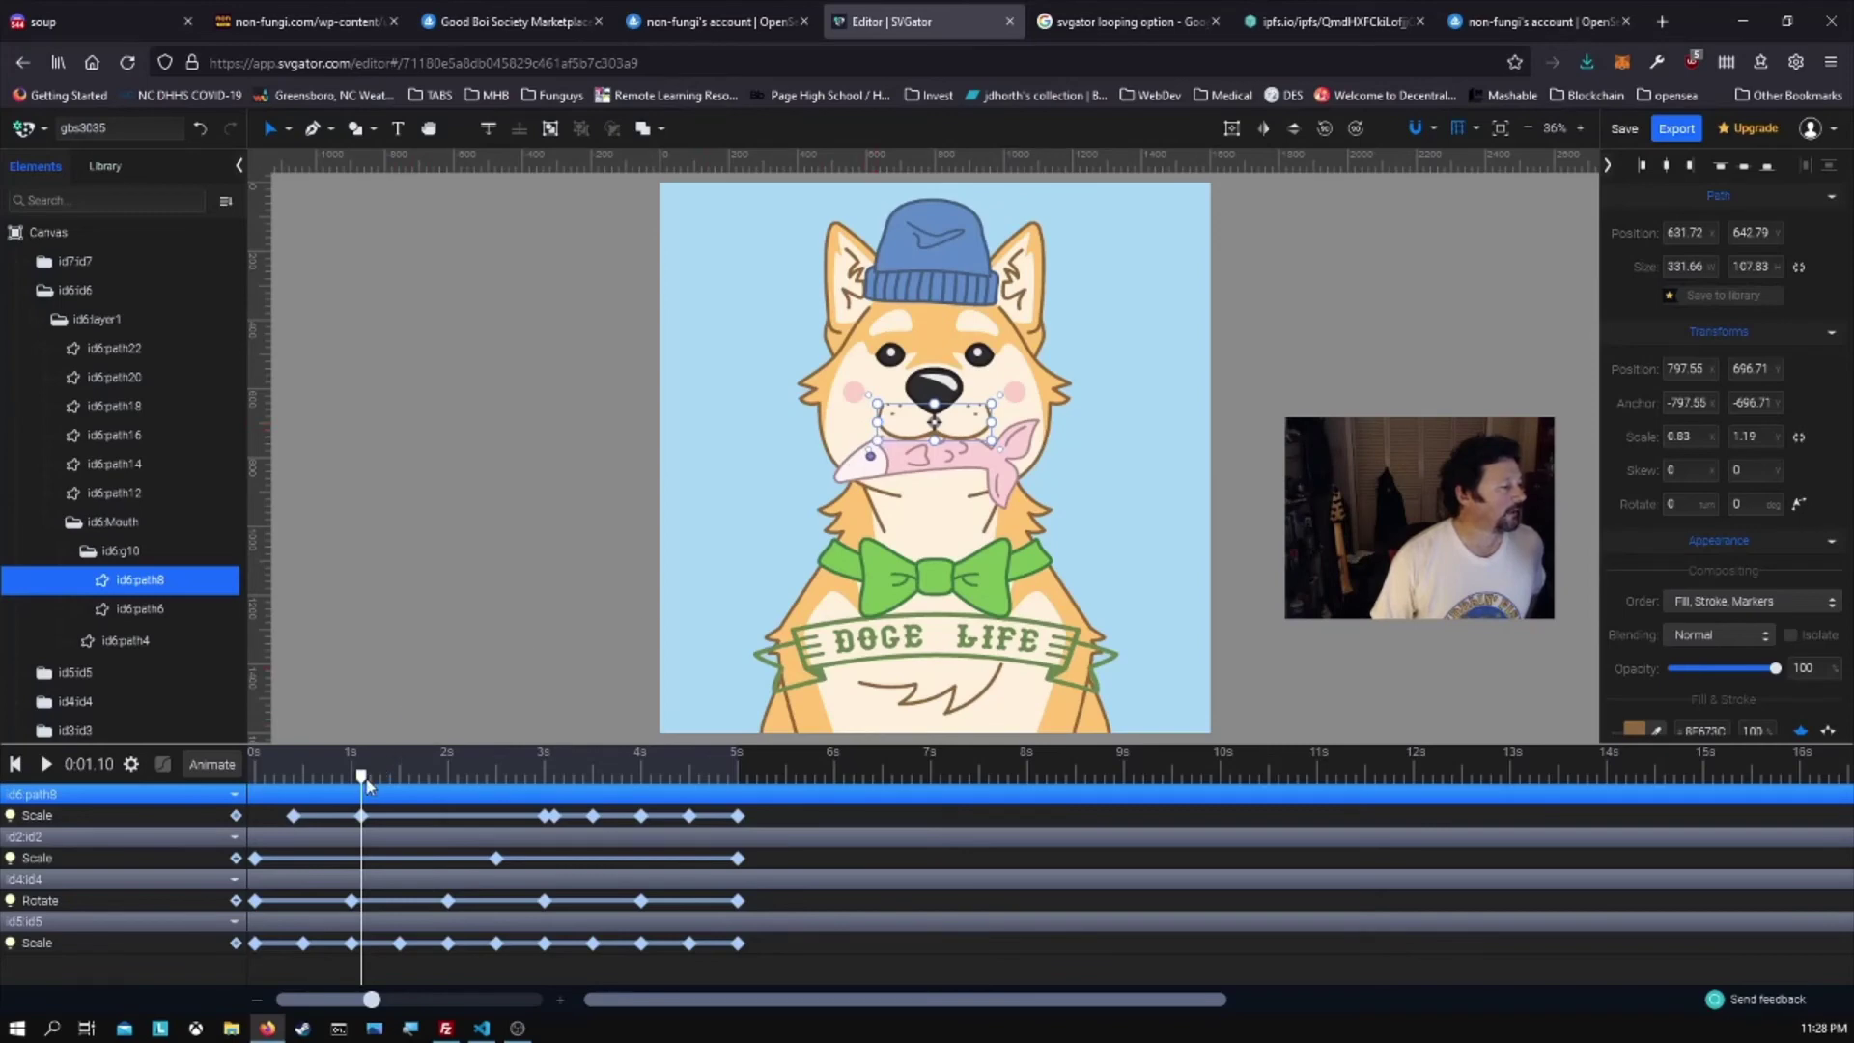
- Rescale the mouth at 1.7 and 2.2 seconds, then rewind and preview the nibbling
{"action": "left_click", "coordinate": [425, 784]}
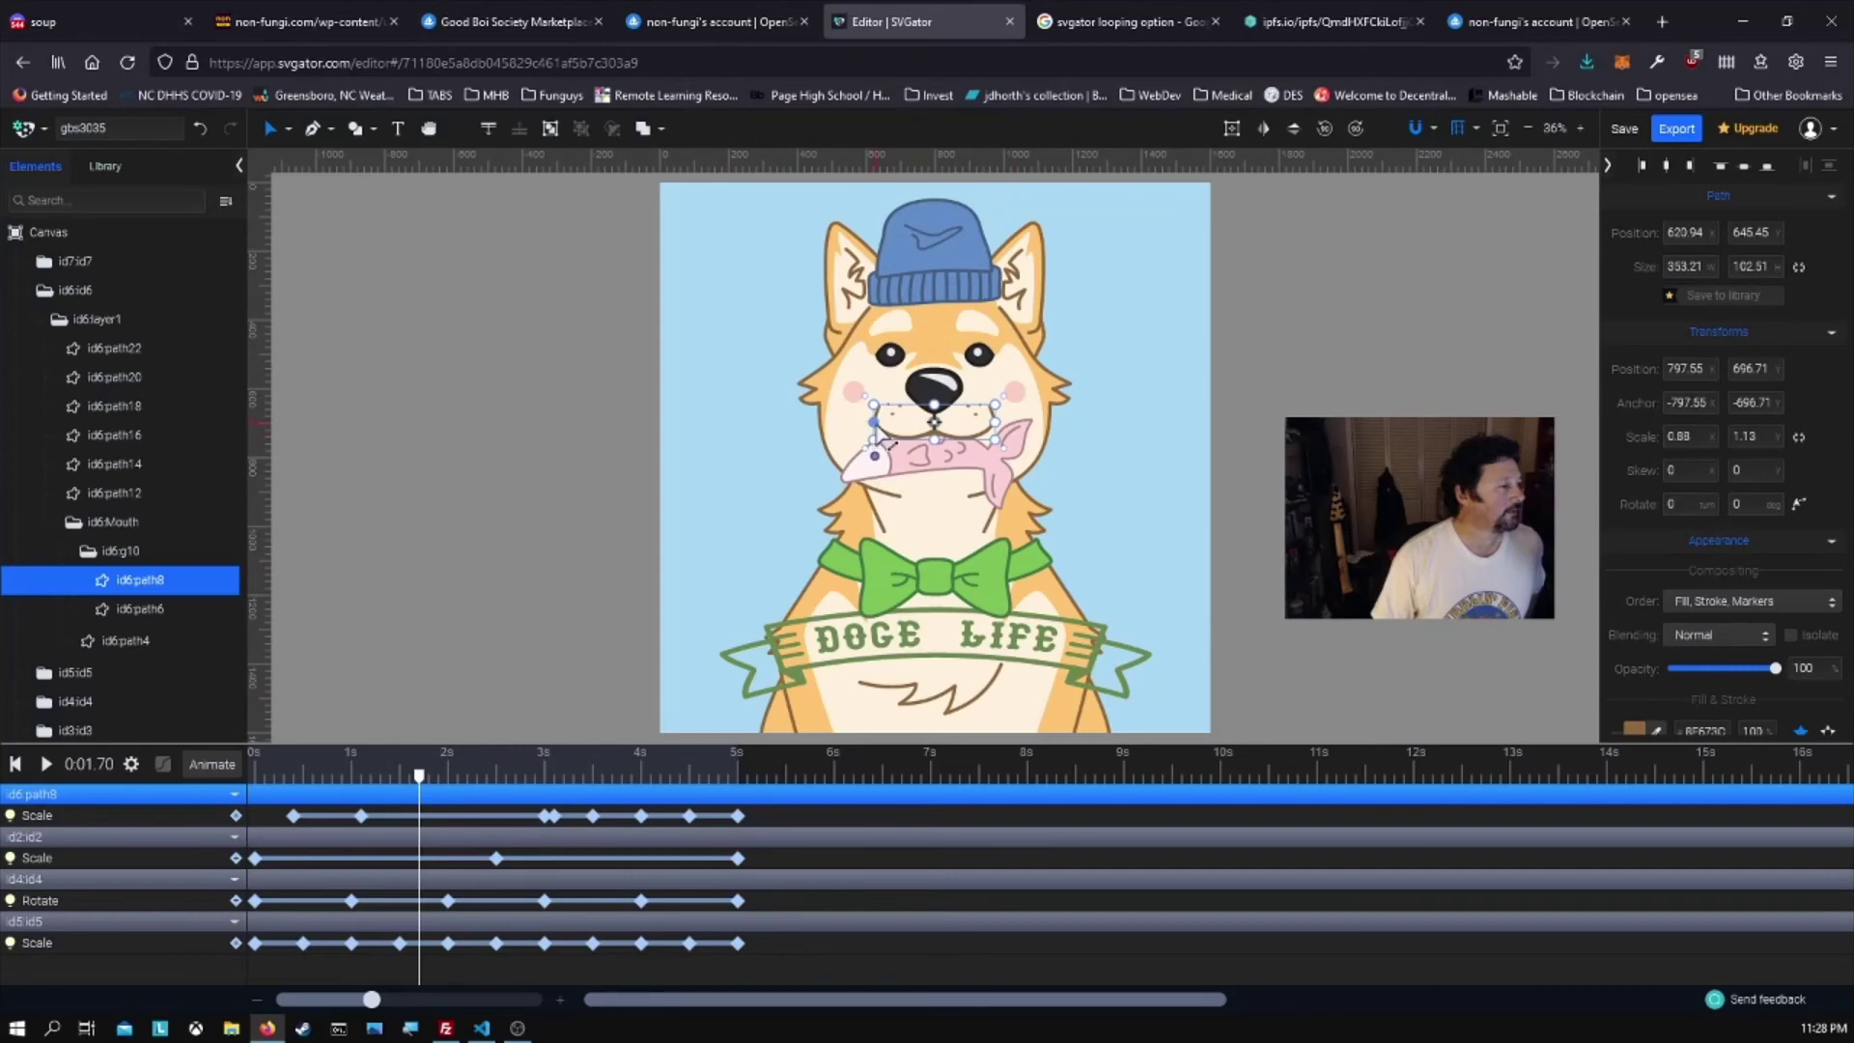
{"action": "left_click_drag", "start_coordinate": [886, 442], "coordinate": [995, 432]}
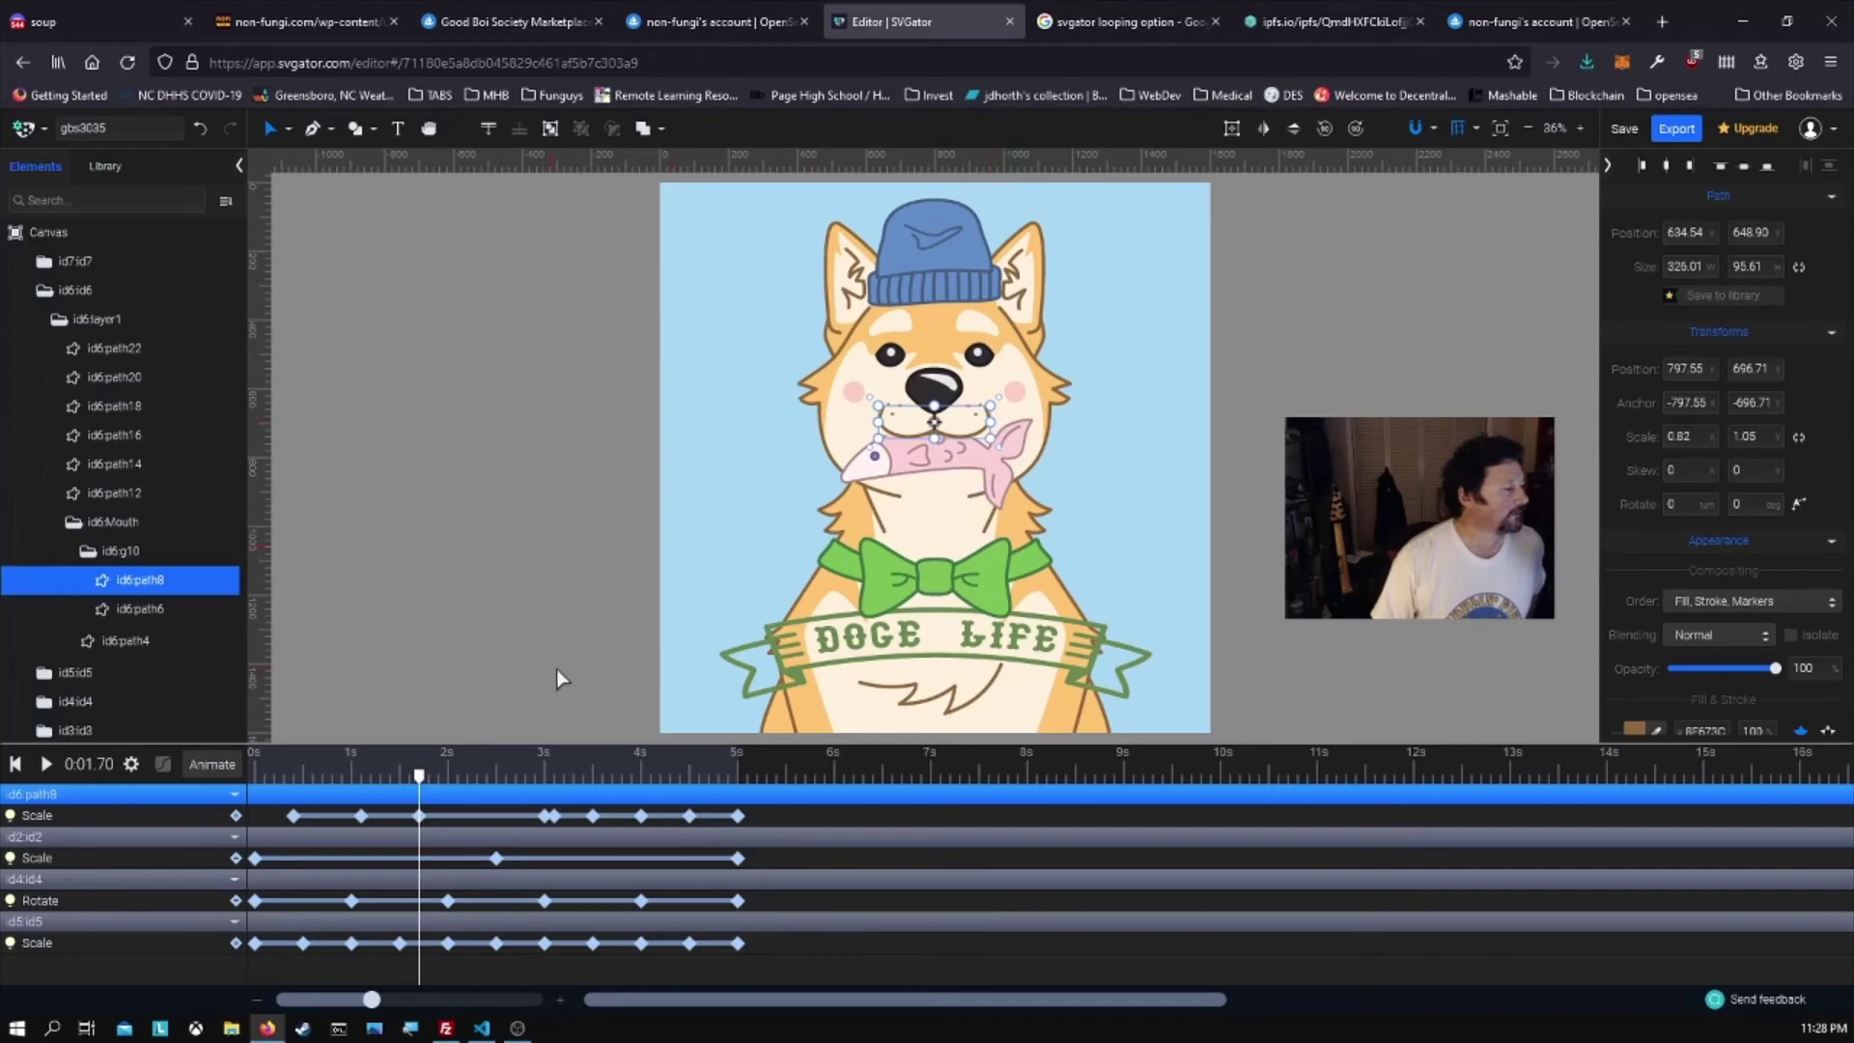
{"action": "left_click_drag", "start_coordinate": [422, 778], "coordinate": [470, 785]}
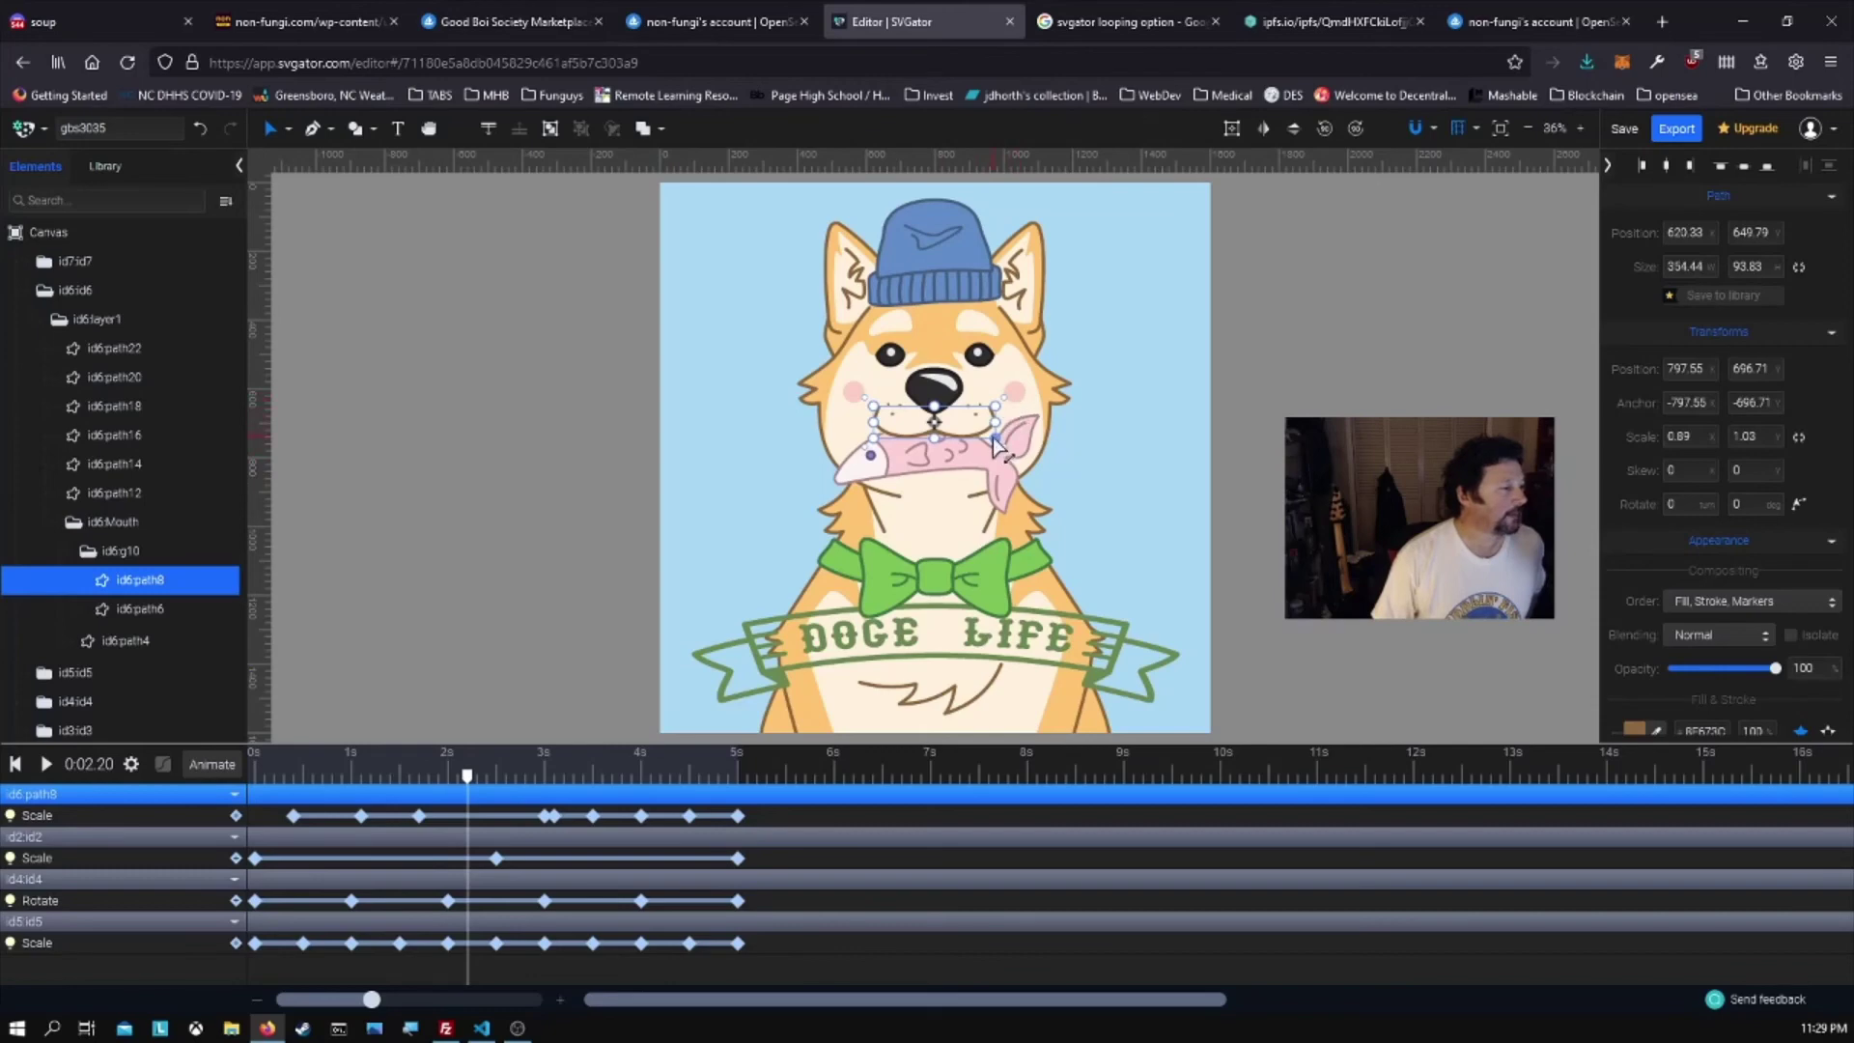
{"action": "left_click_drag", "start_coordinate": [995, 442], "coordinate": [1001, 449]}
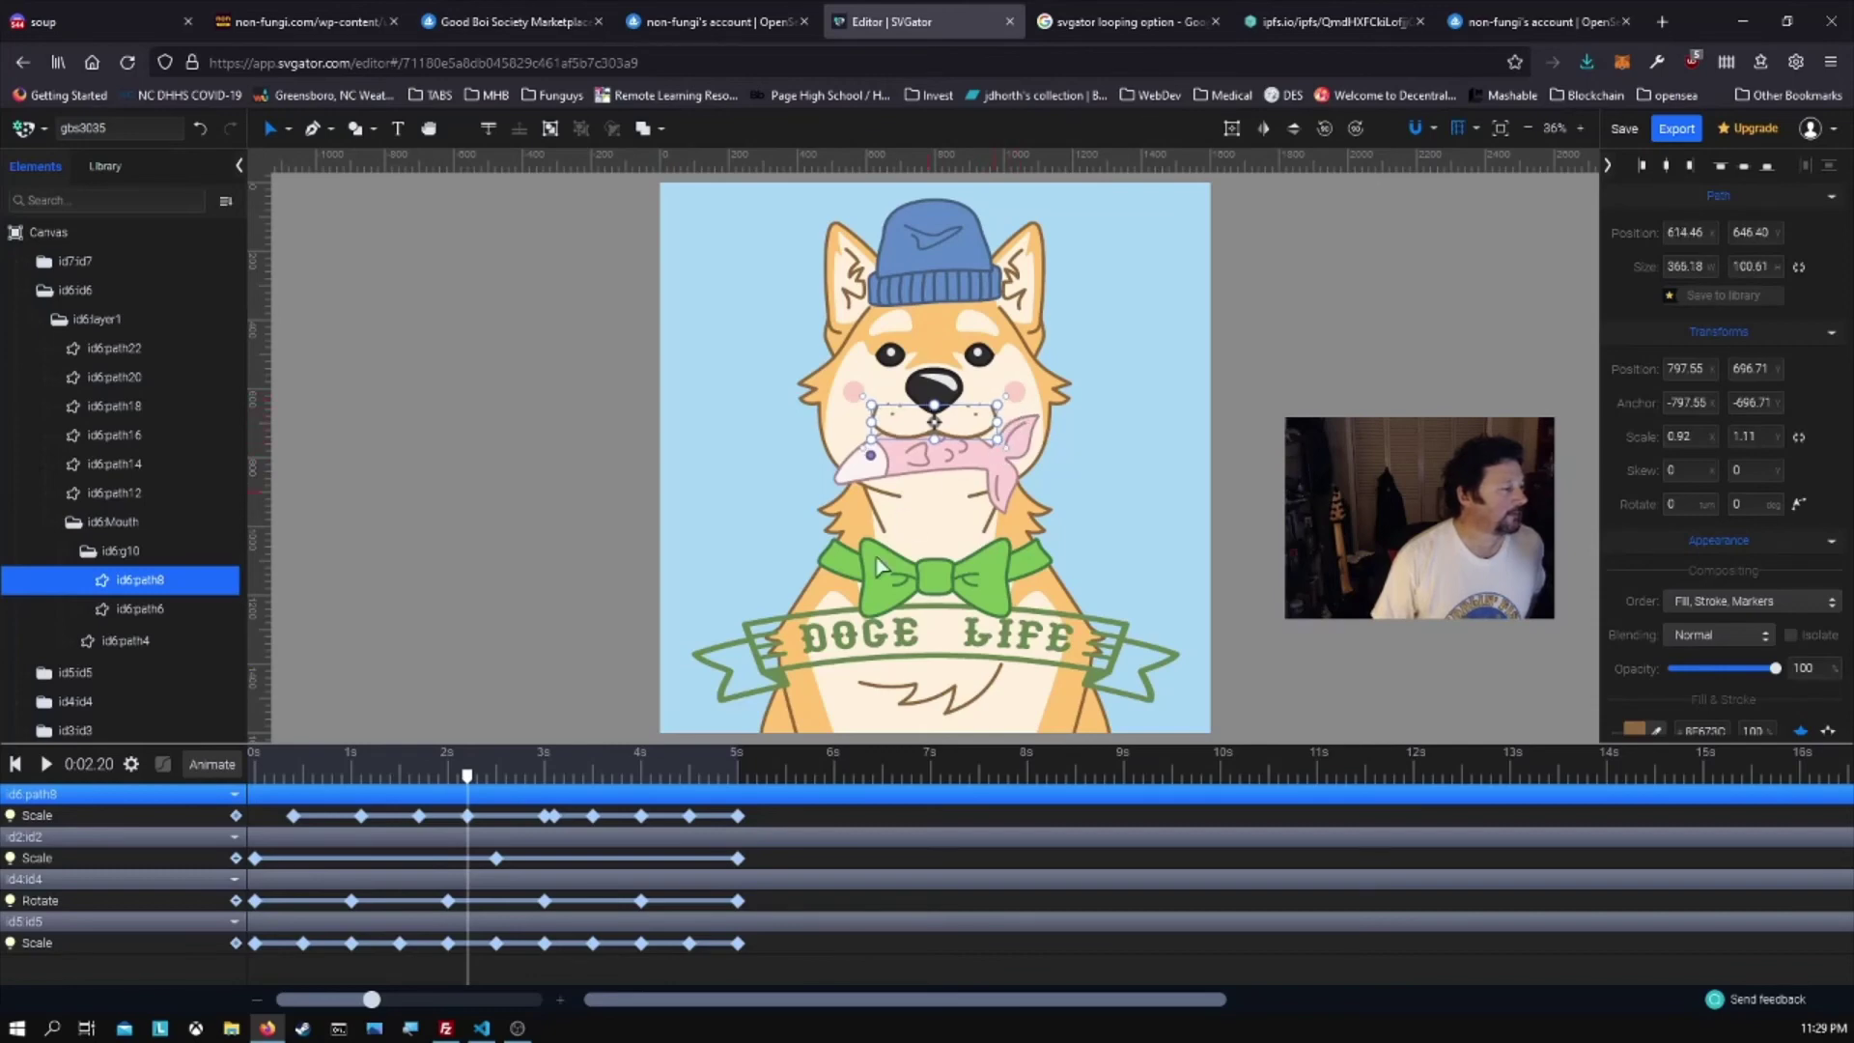
{"action": "left_click", "coordinate": [13, 765]}
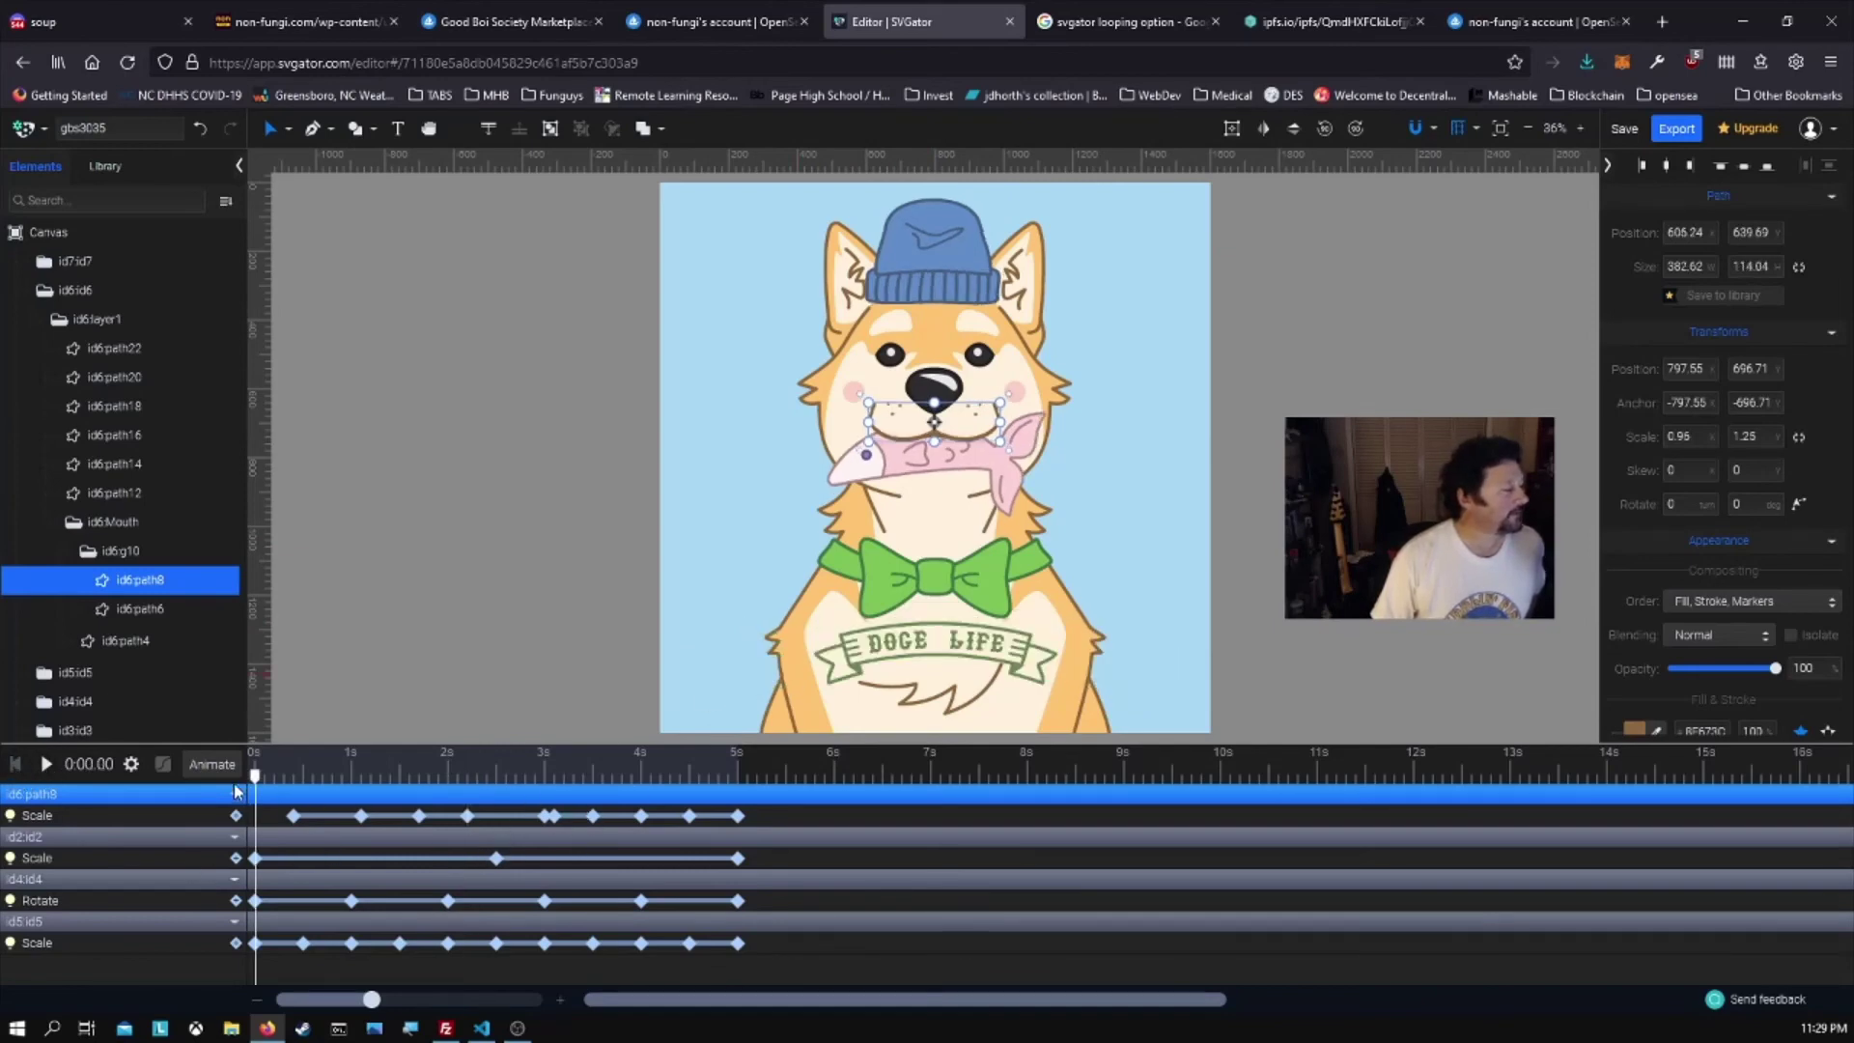
{"action": "left_click", "coordinate": [46, 767]}
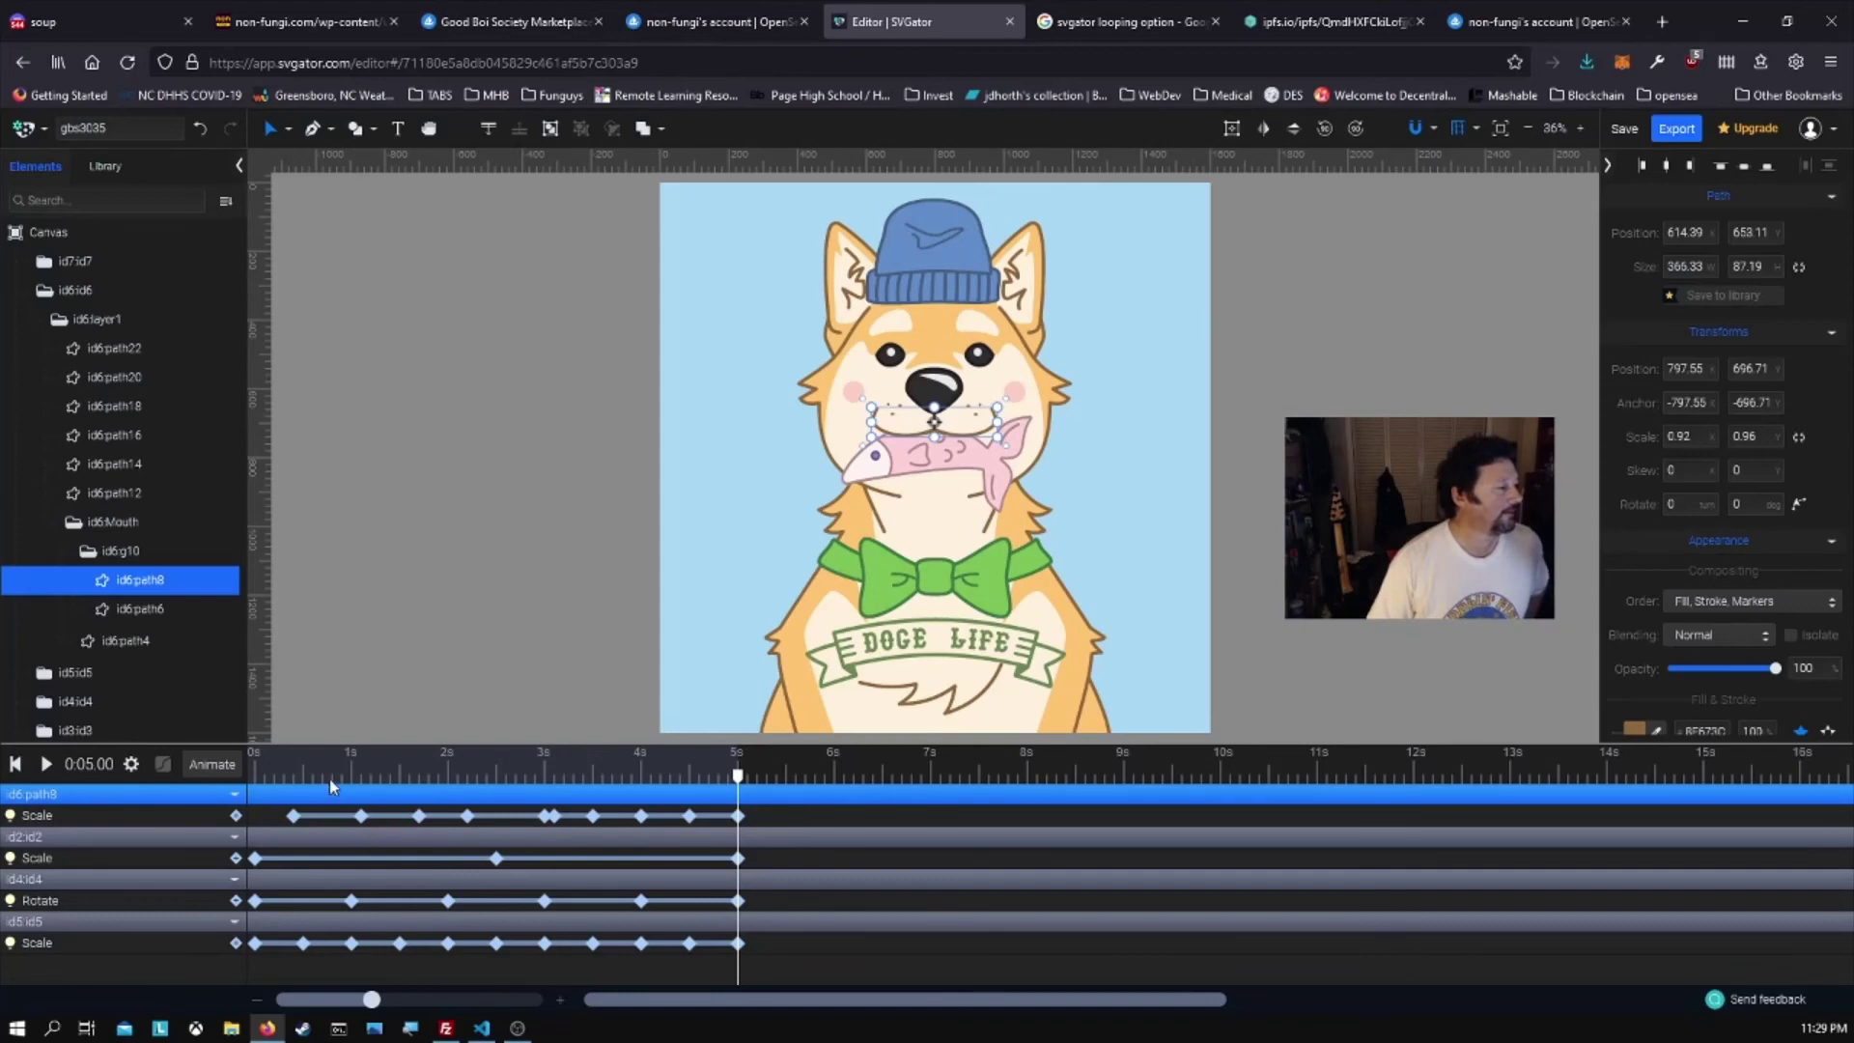
{"action": "left_click", "coordinate": [20, 765]}
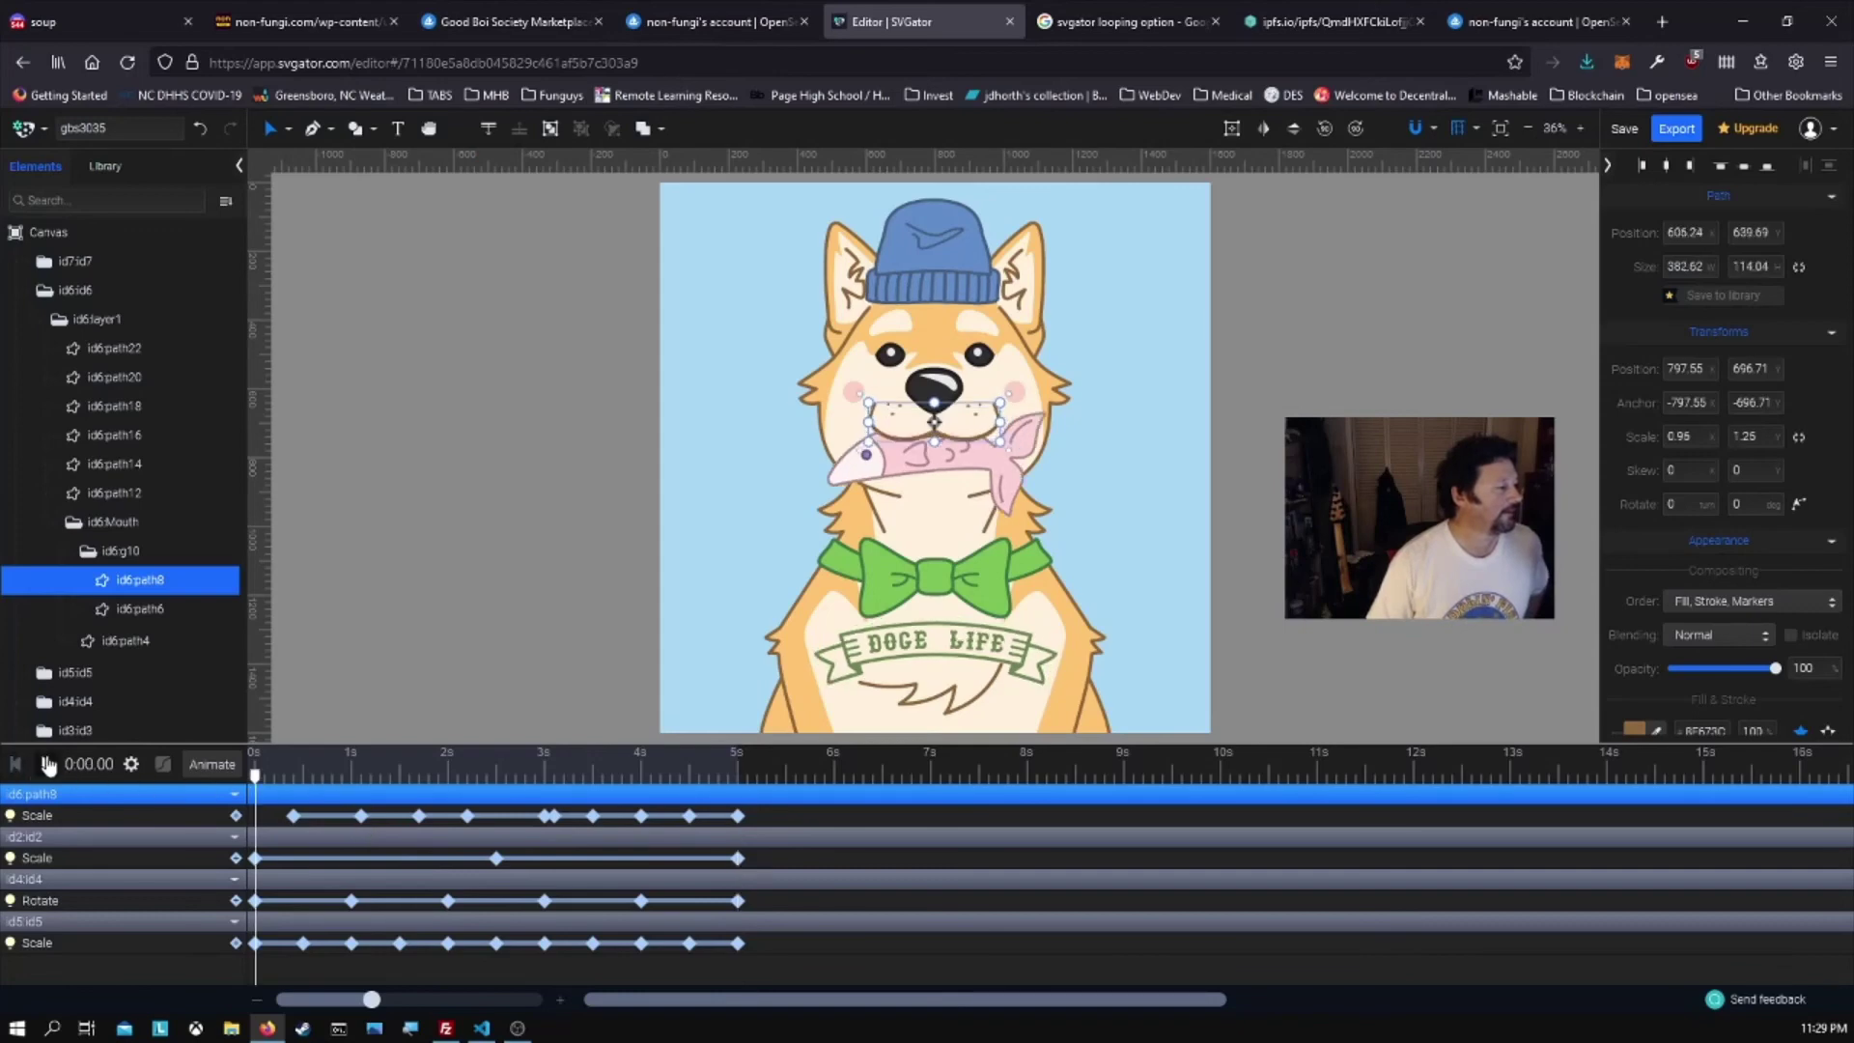
{"action": "left_click", "coordinate": [45, 765]}
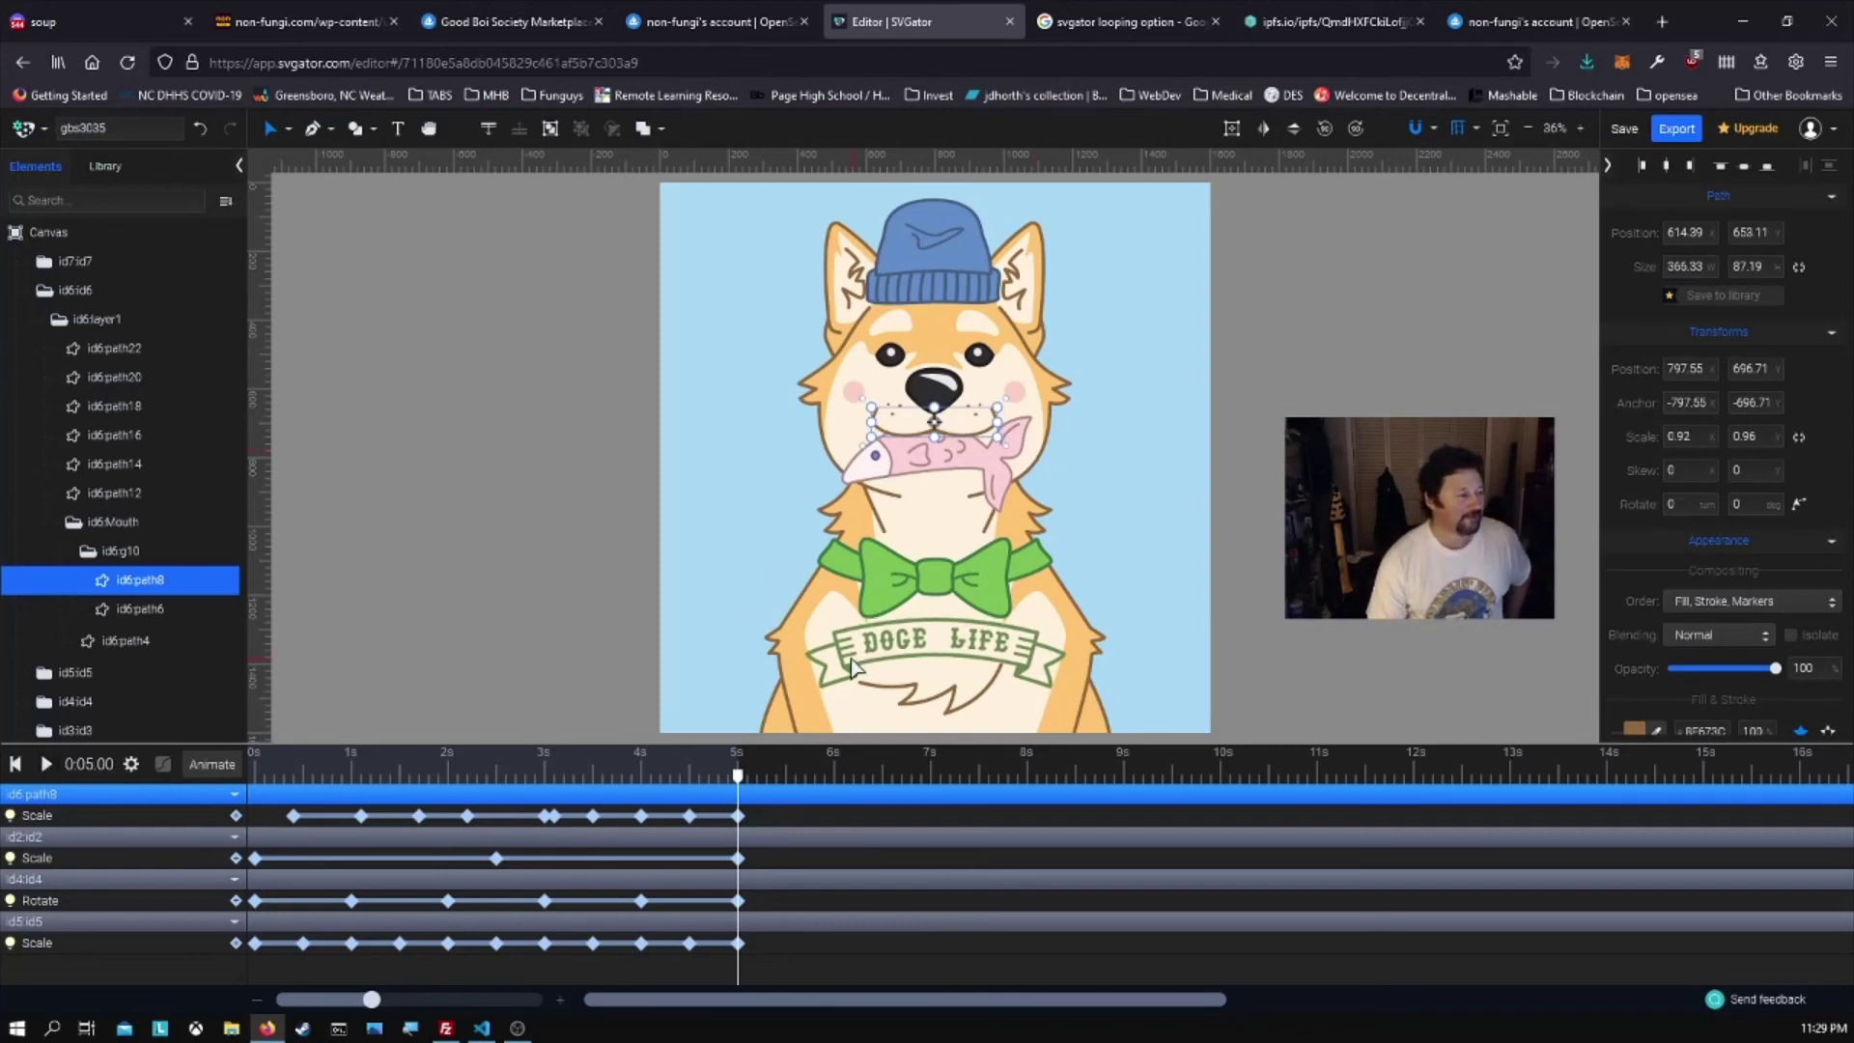
{"action": "left_click", "coordinate": [18, 766]}
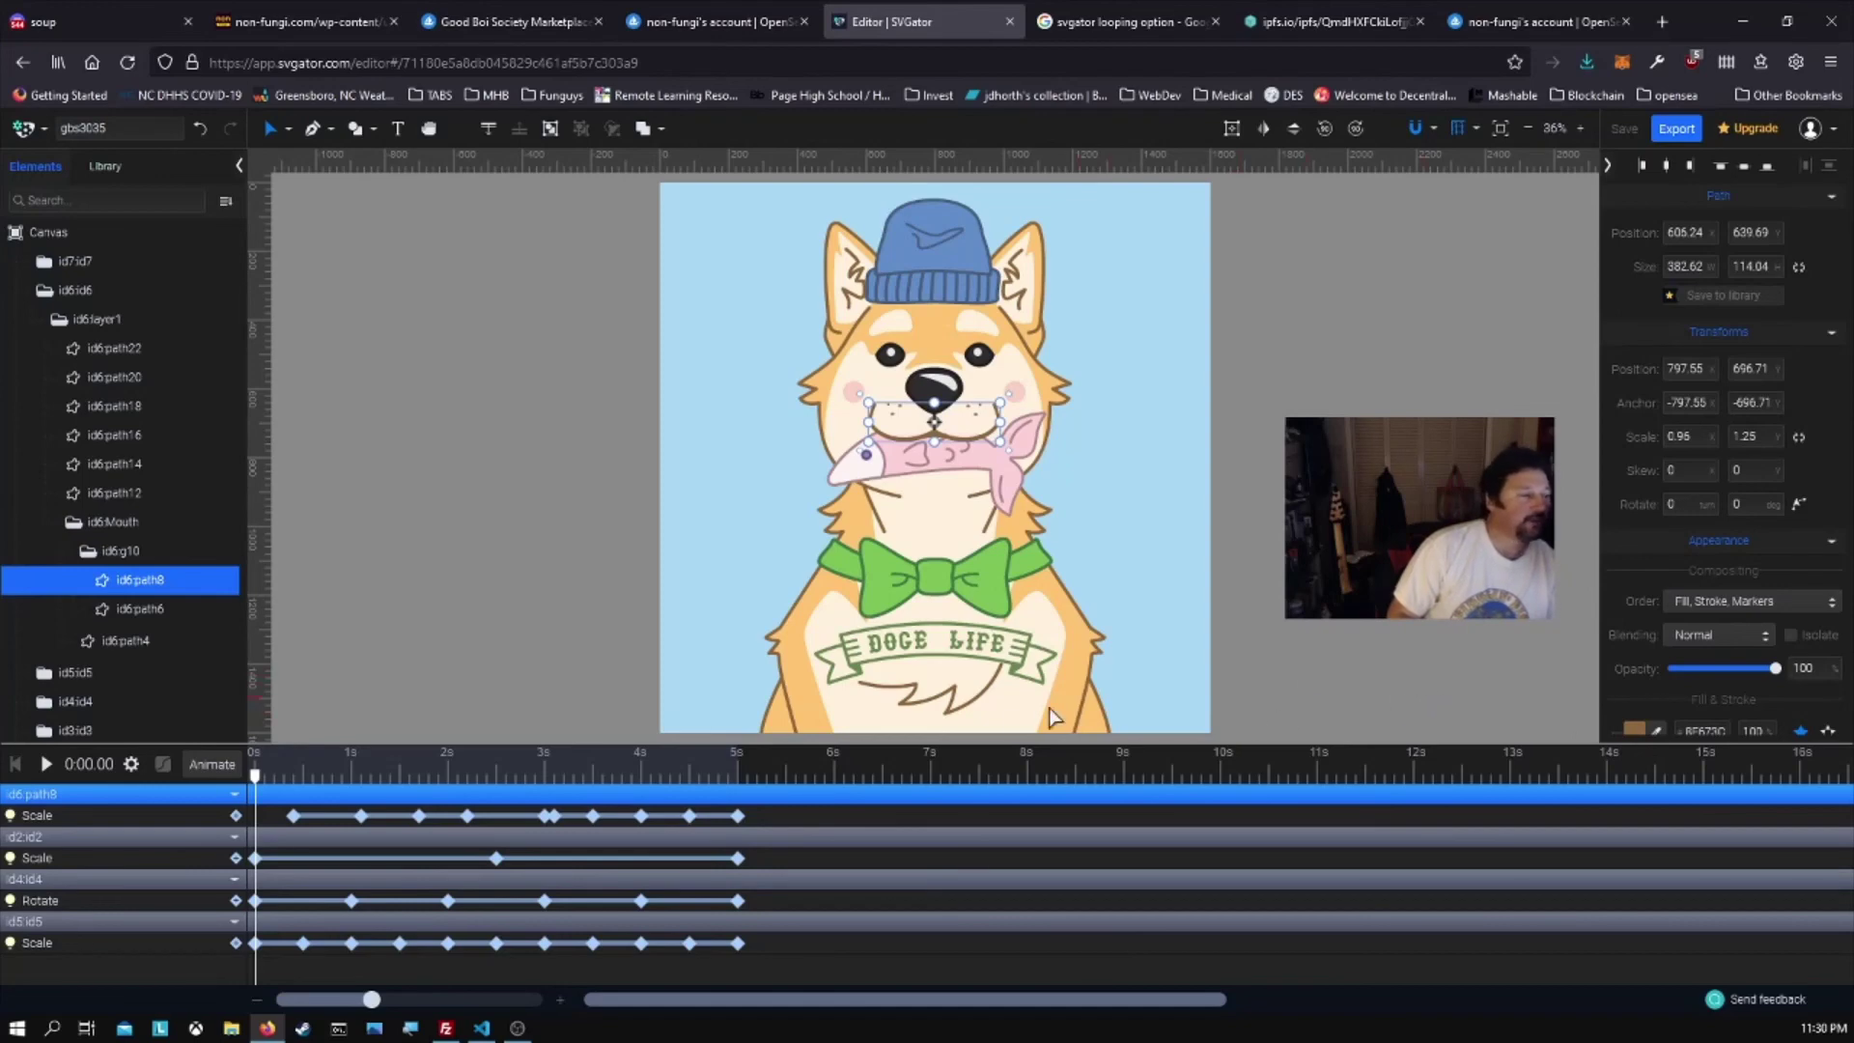
- Confirm the animation loops with Infinite iterations, then bring up Export options again
{"action": "left_click", "coordinate": [131, 764]}
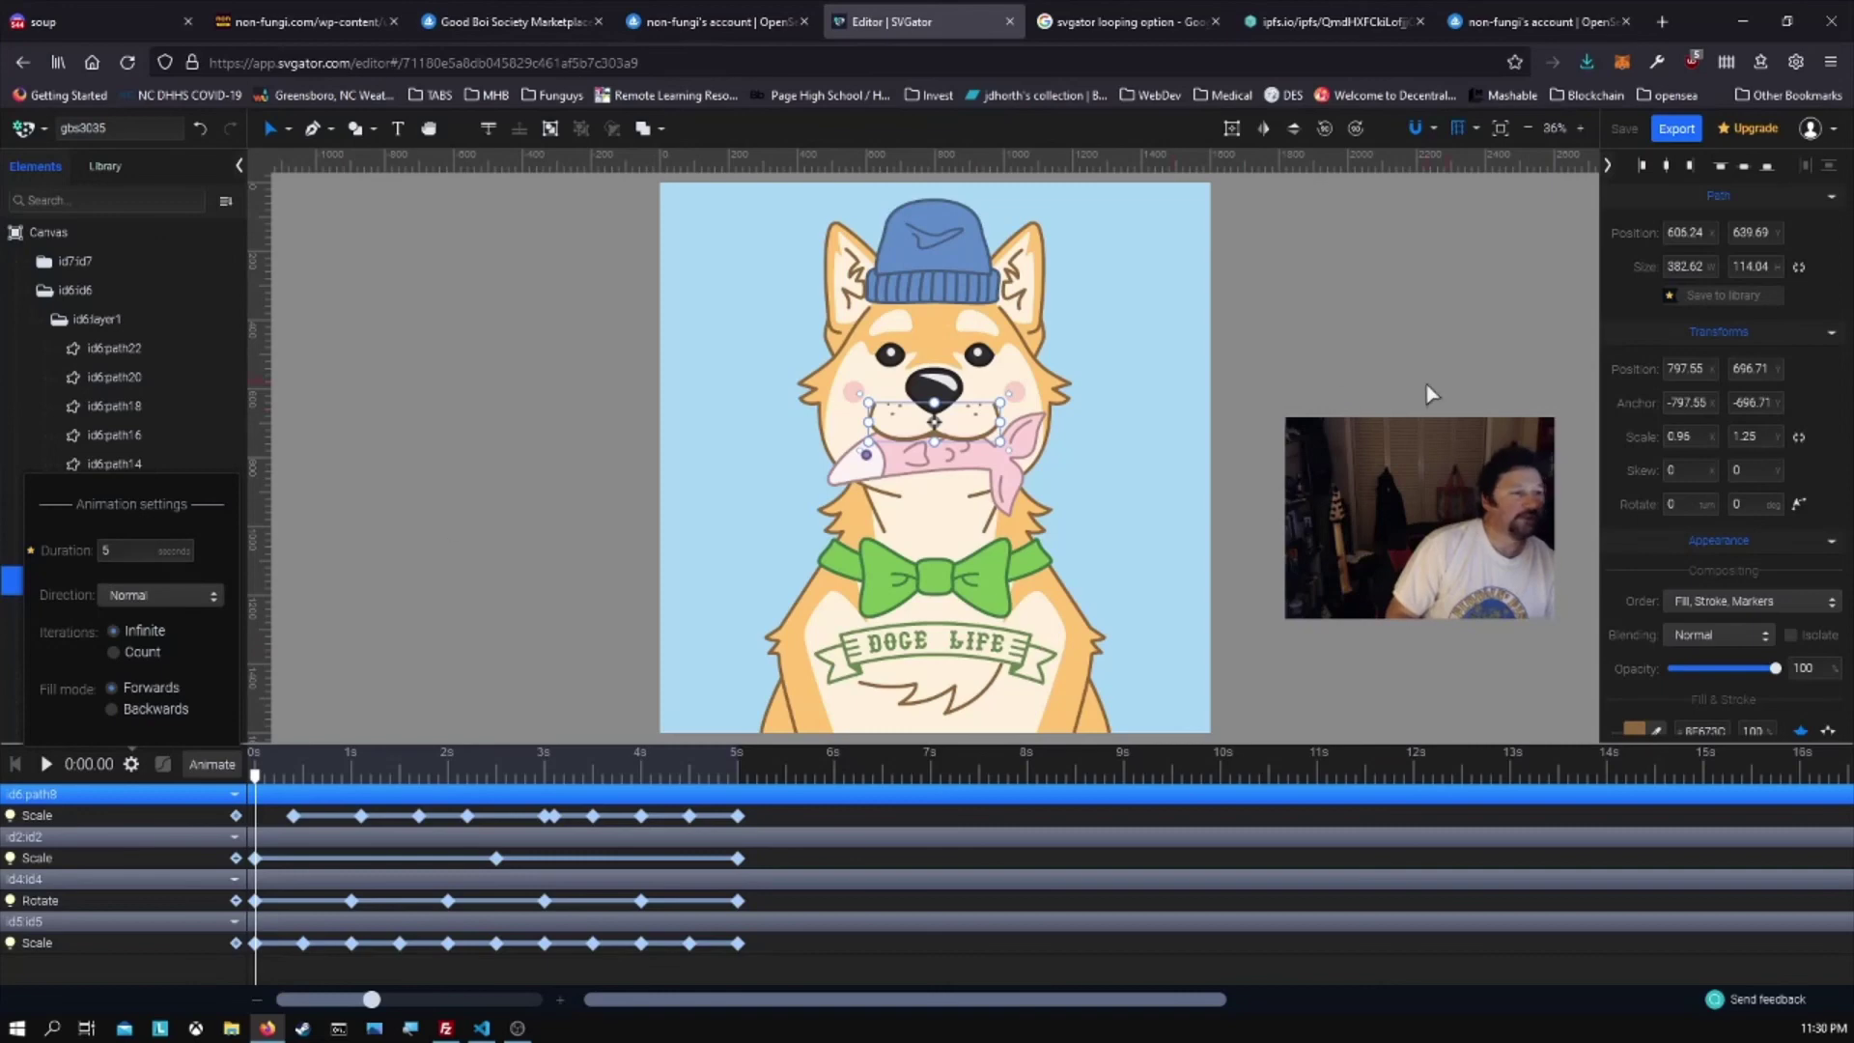
{"action": "left_click", "coordinate": [1676, 130]}
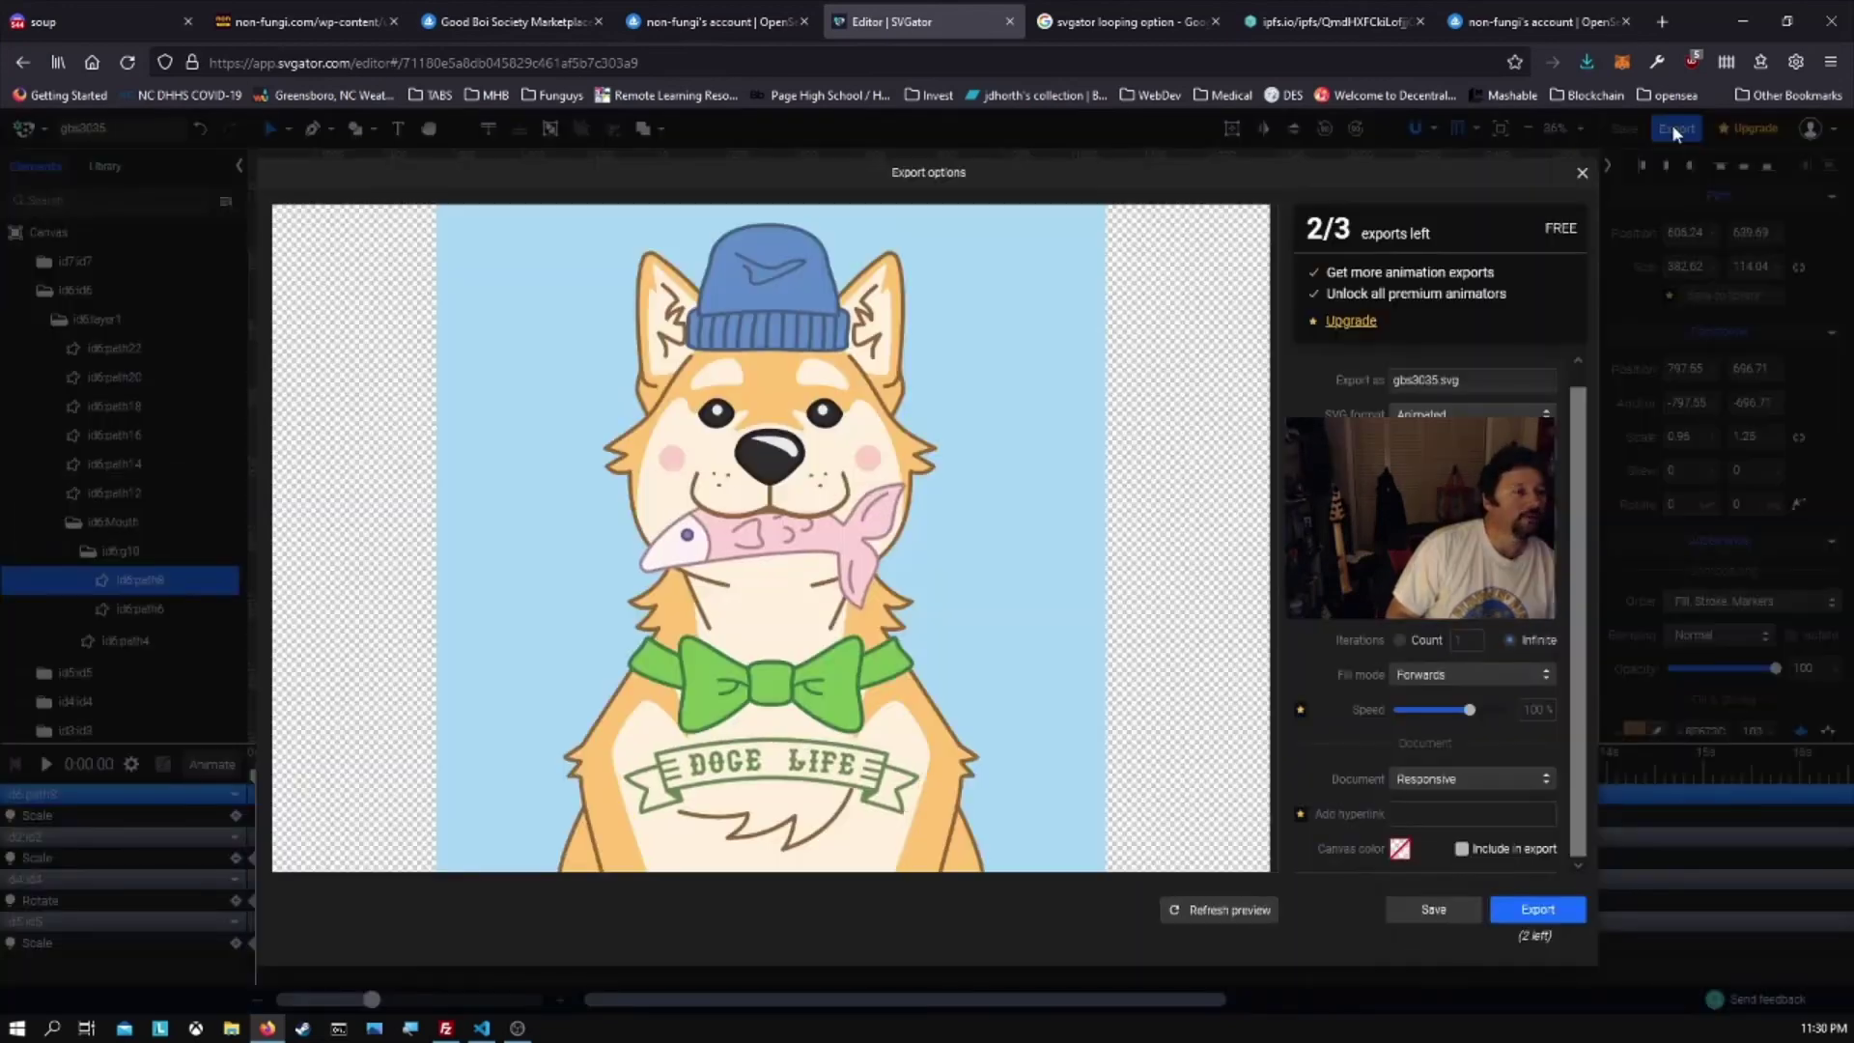
- Export the animated SVG as gbs3035animate in Pictures\non-fungi and locate it in File Explorer
{"action": "left_click", "coordinate": [1540, 910]}
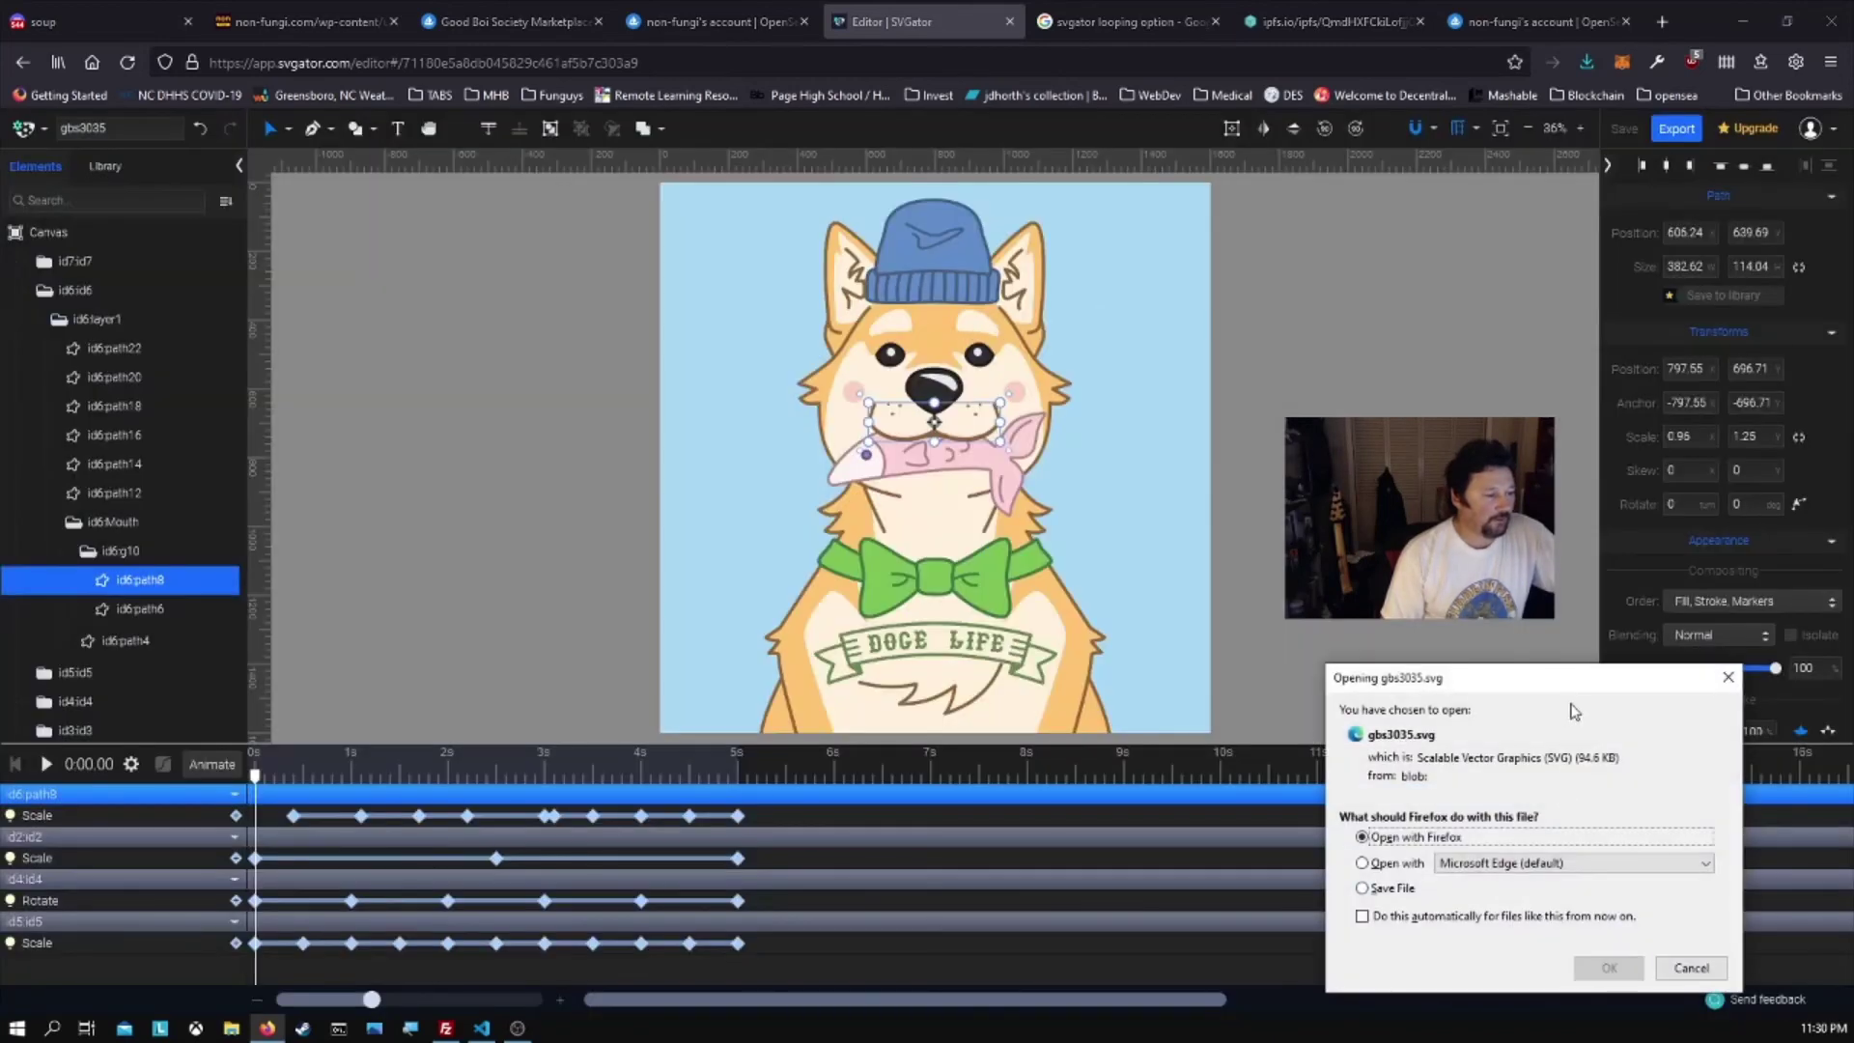
{"action": "left_click", "coordinate": [1363, 888]}
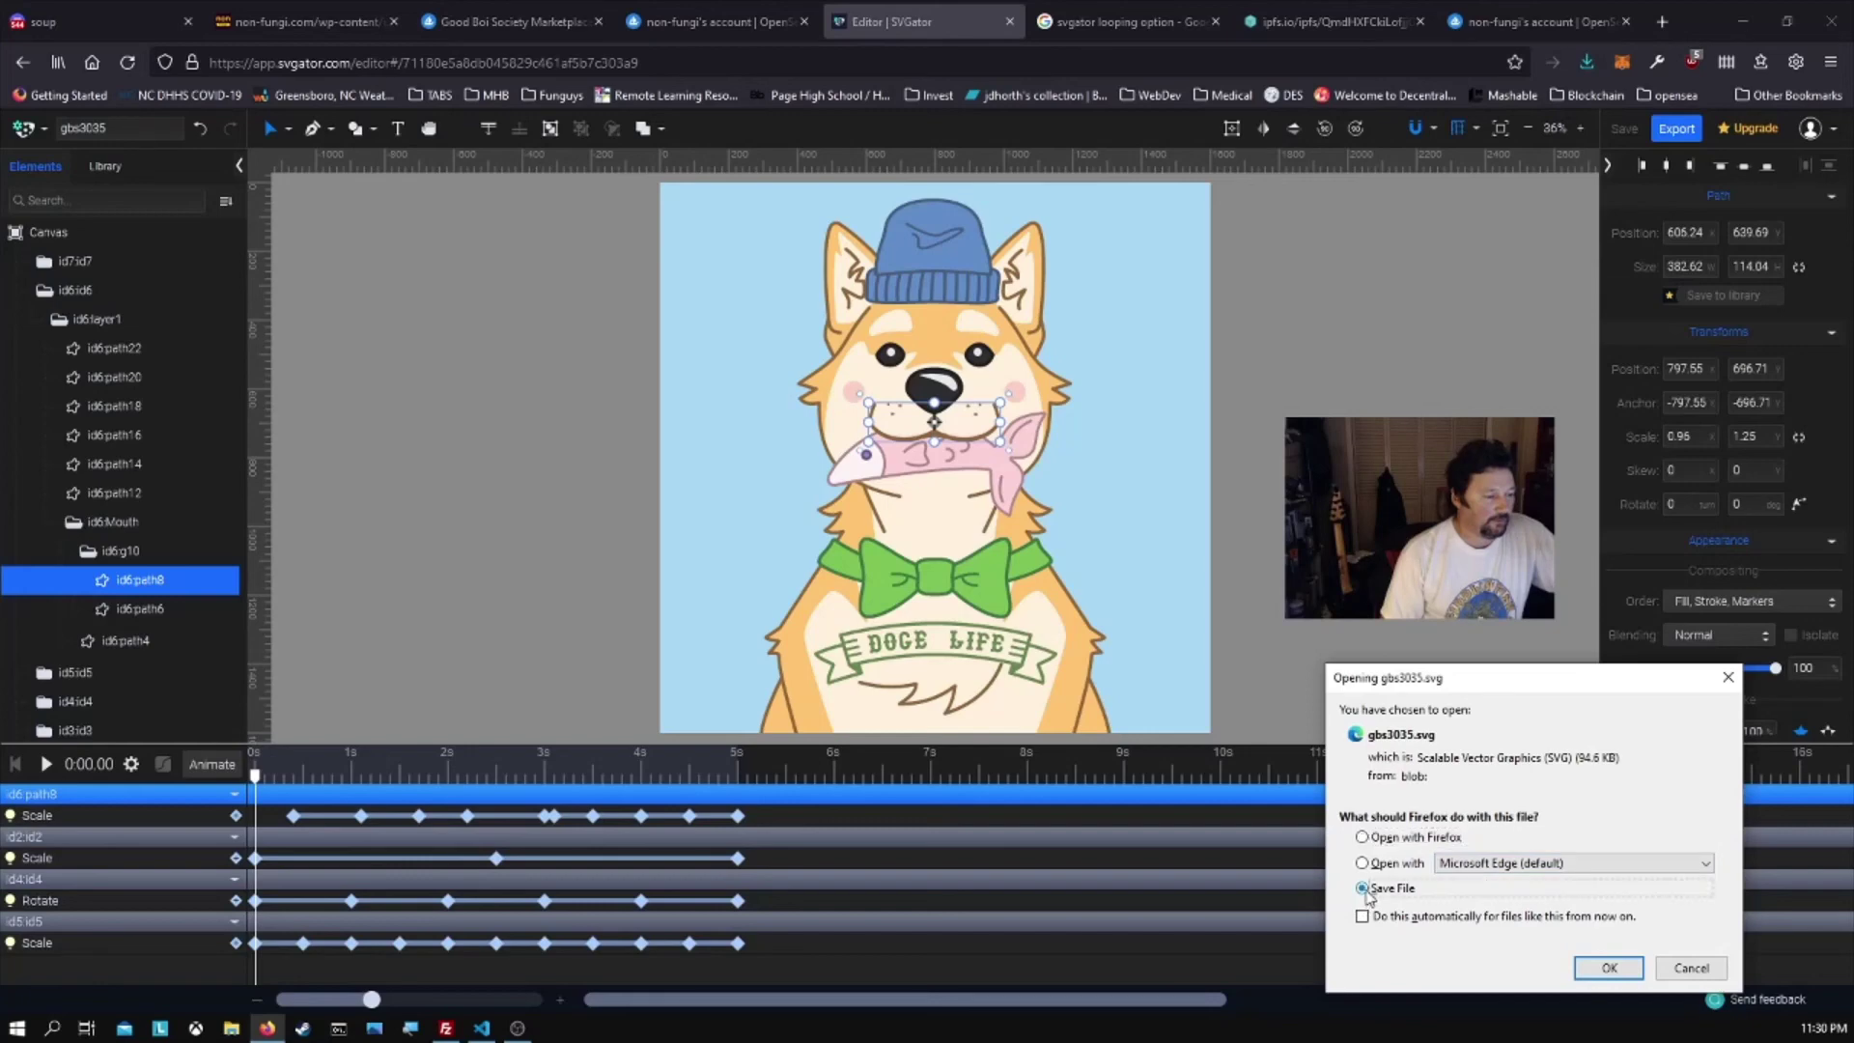
{"action": "left_click", "coordinate": [1608, 969]}
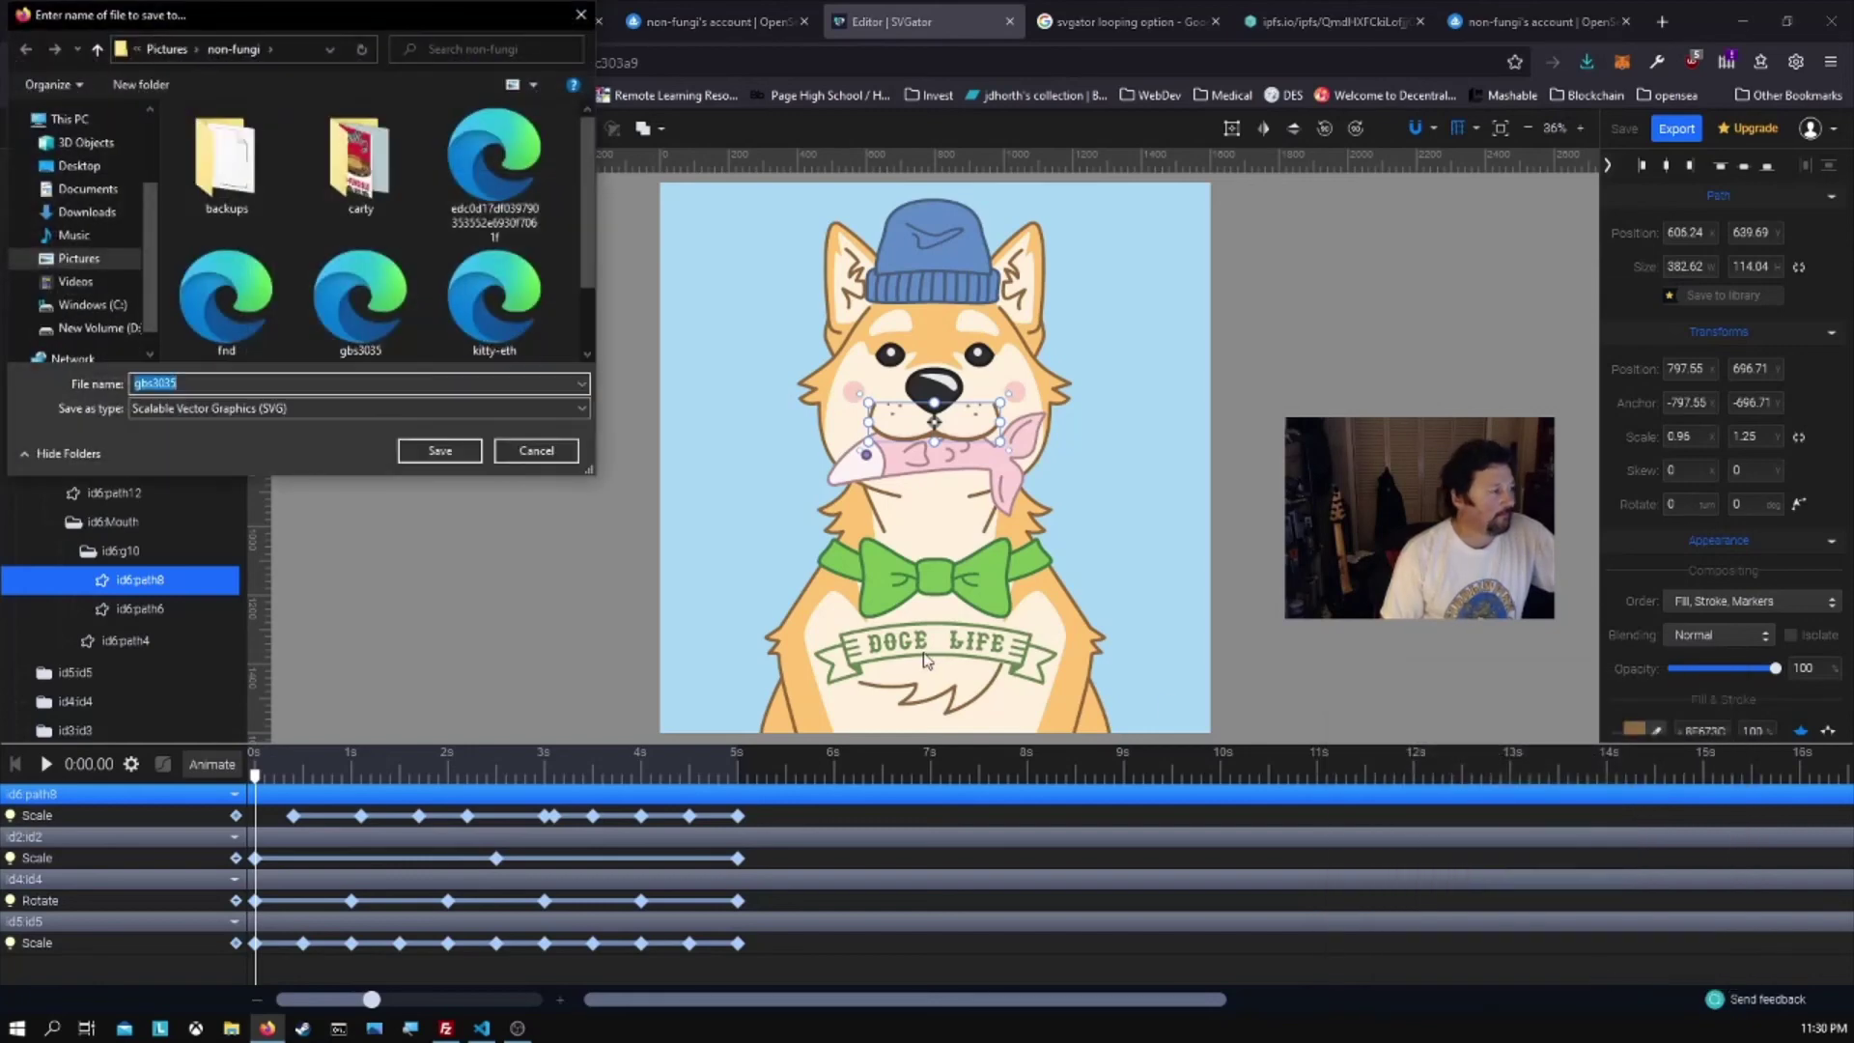
{"action": "left_click", "coordinate": [209, 379]}
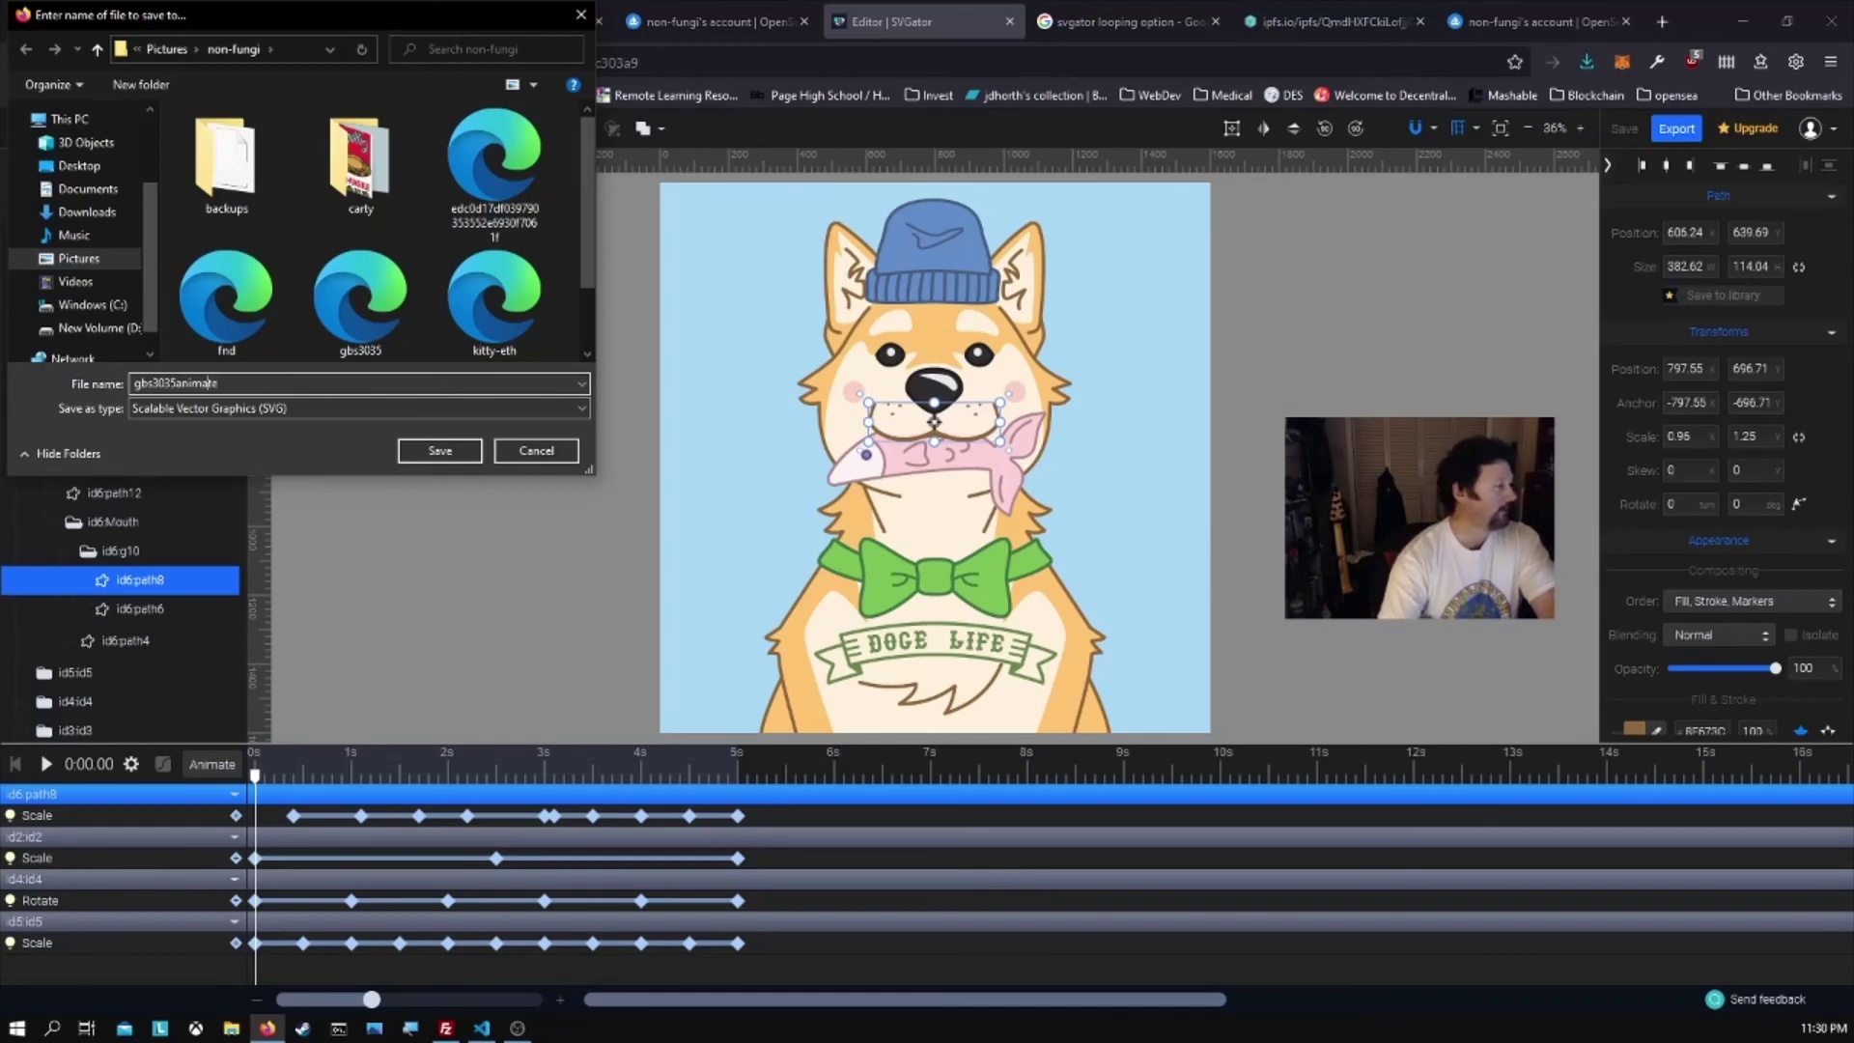
{"action": "left_click", "coordinate": [441, 456]}
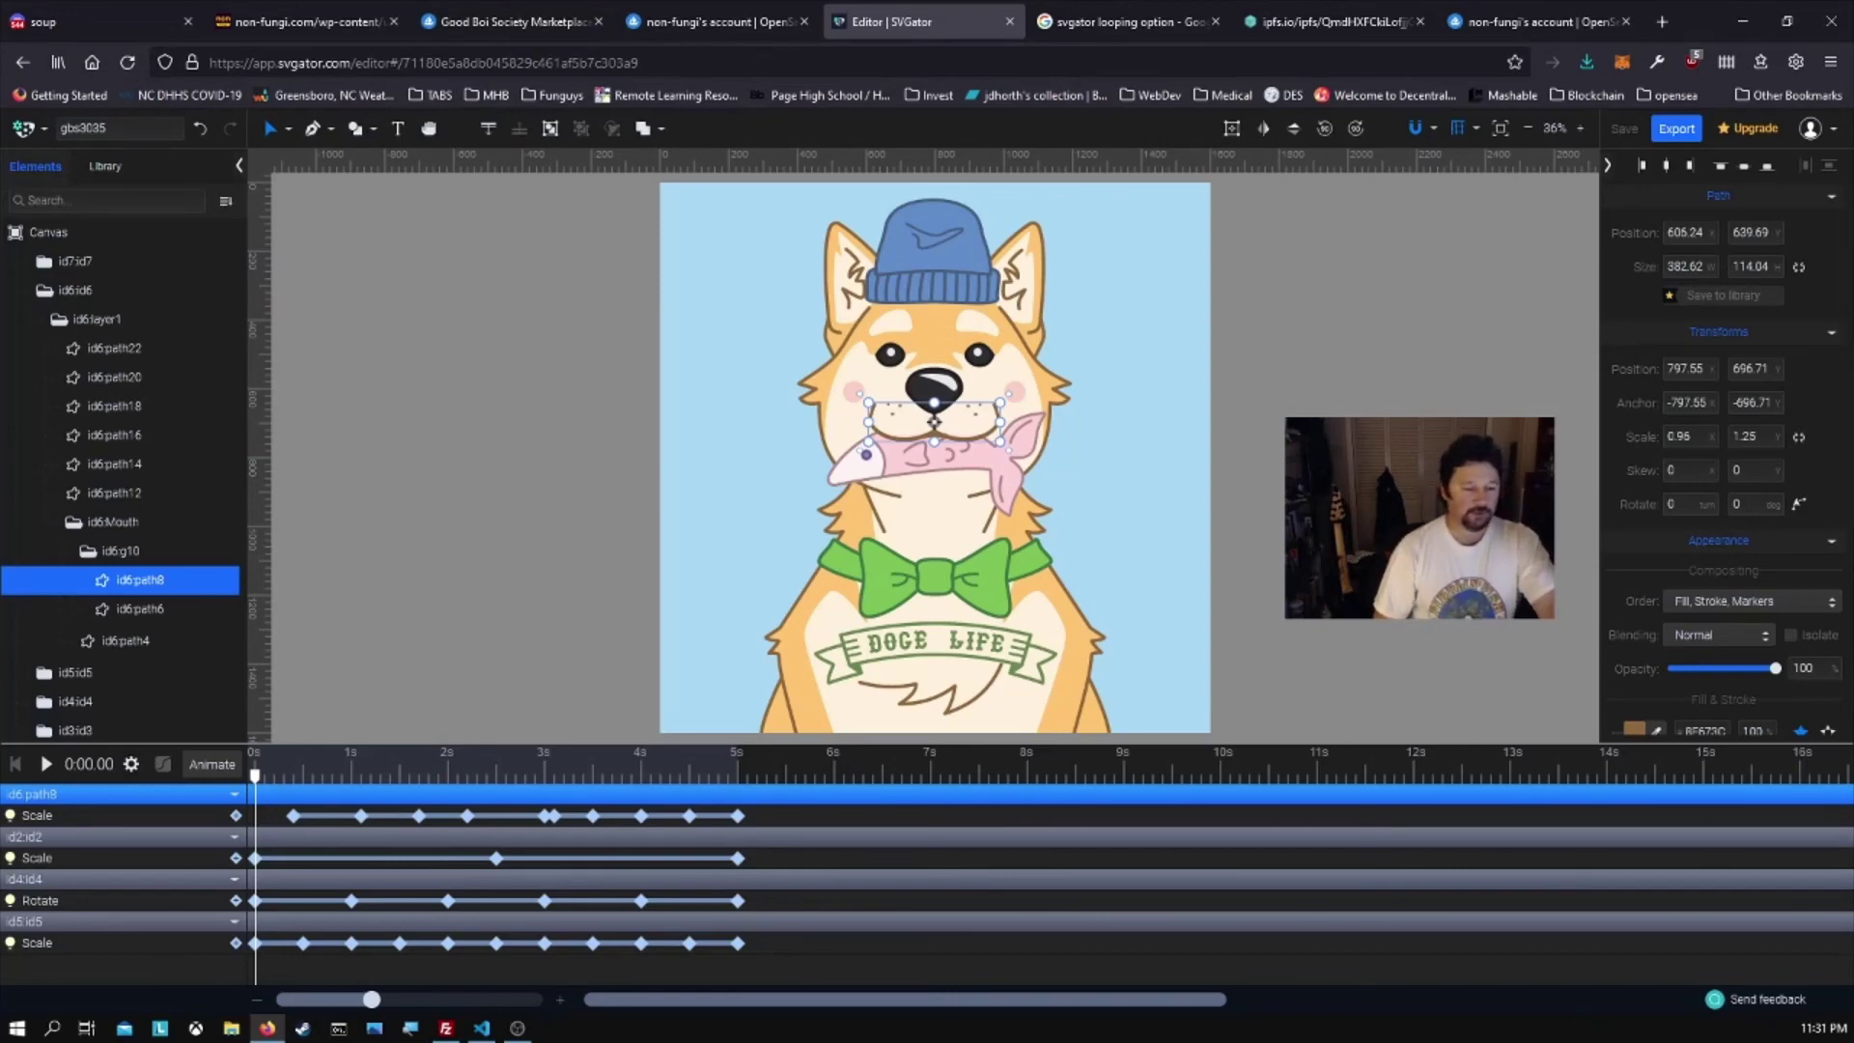
{"action": "left_click", "coordinate": [231, 1028]}
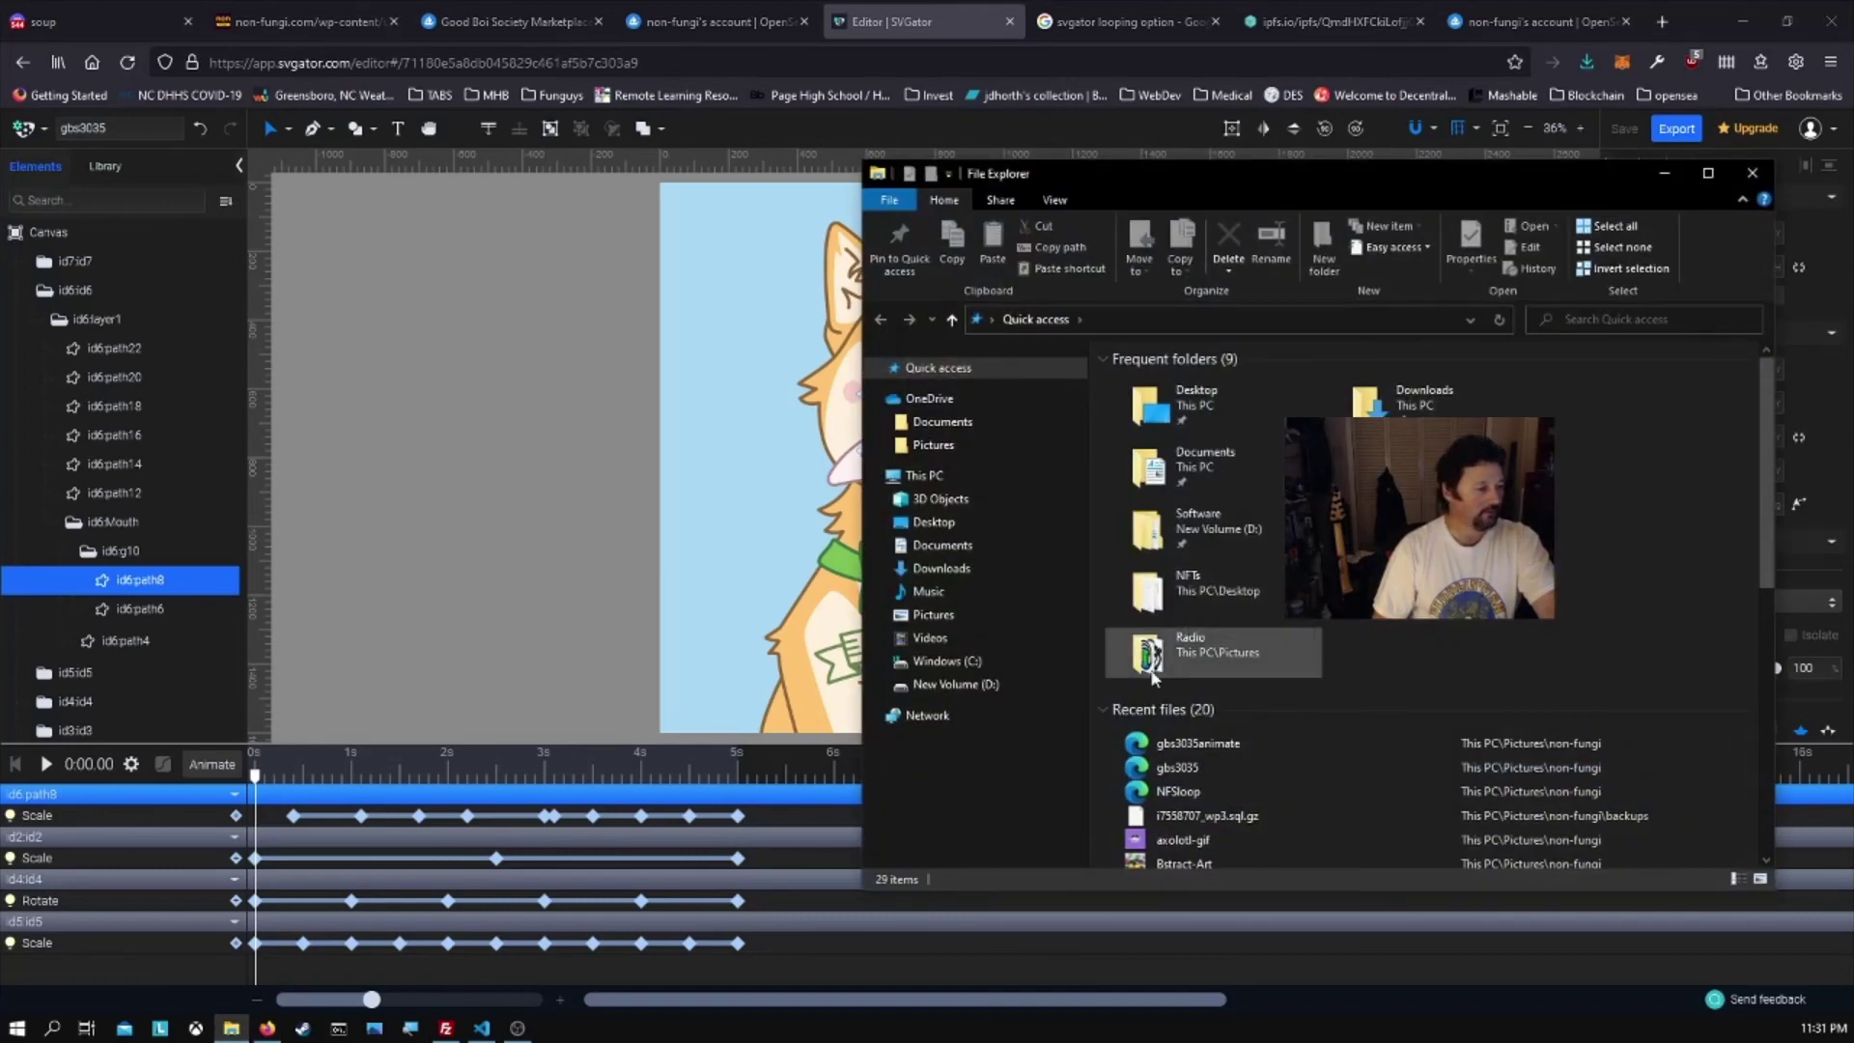
{"action": "left_click", "coordinate": [1143, 749]}
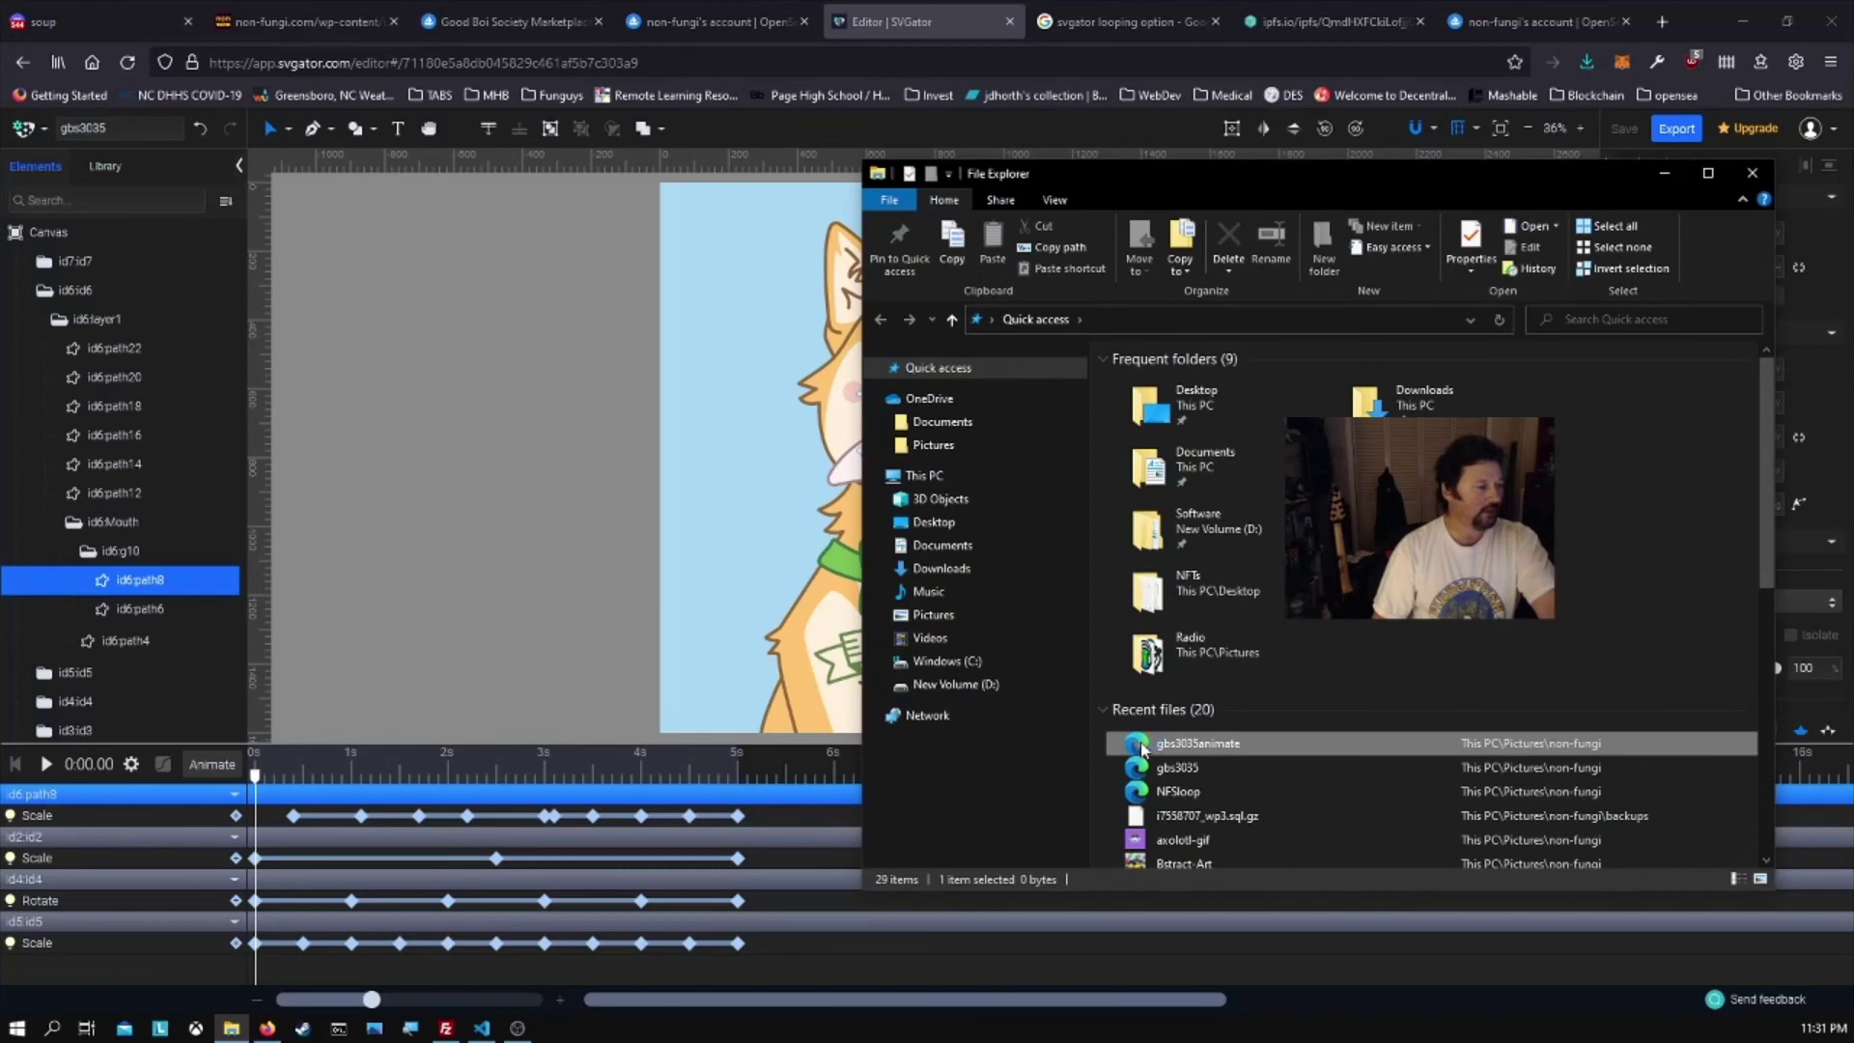
- Open gbs3035animate.svg from File Explorer's recent files in Microsoft Edge
{"action": "double_click", "coordinate": [1142, 749]}
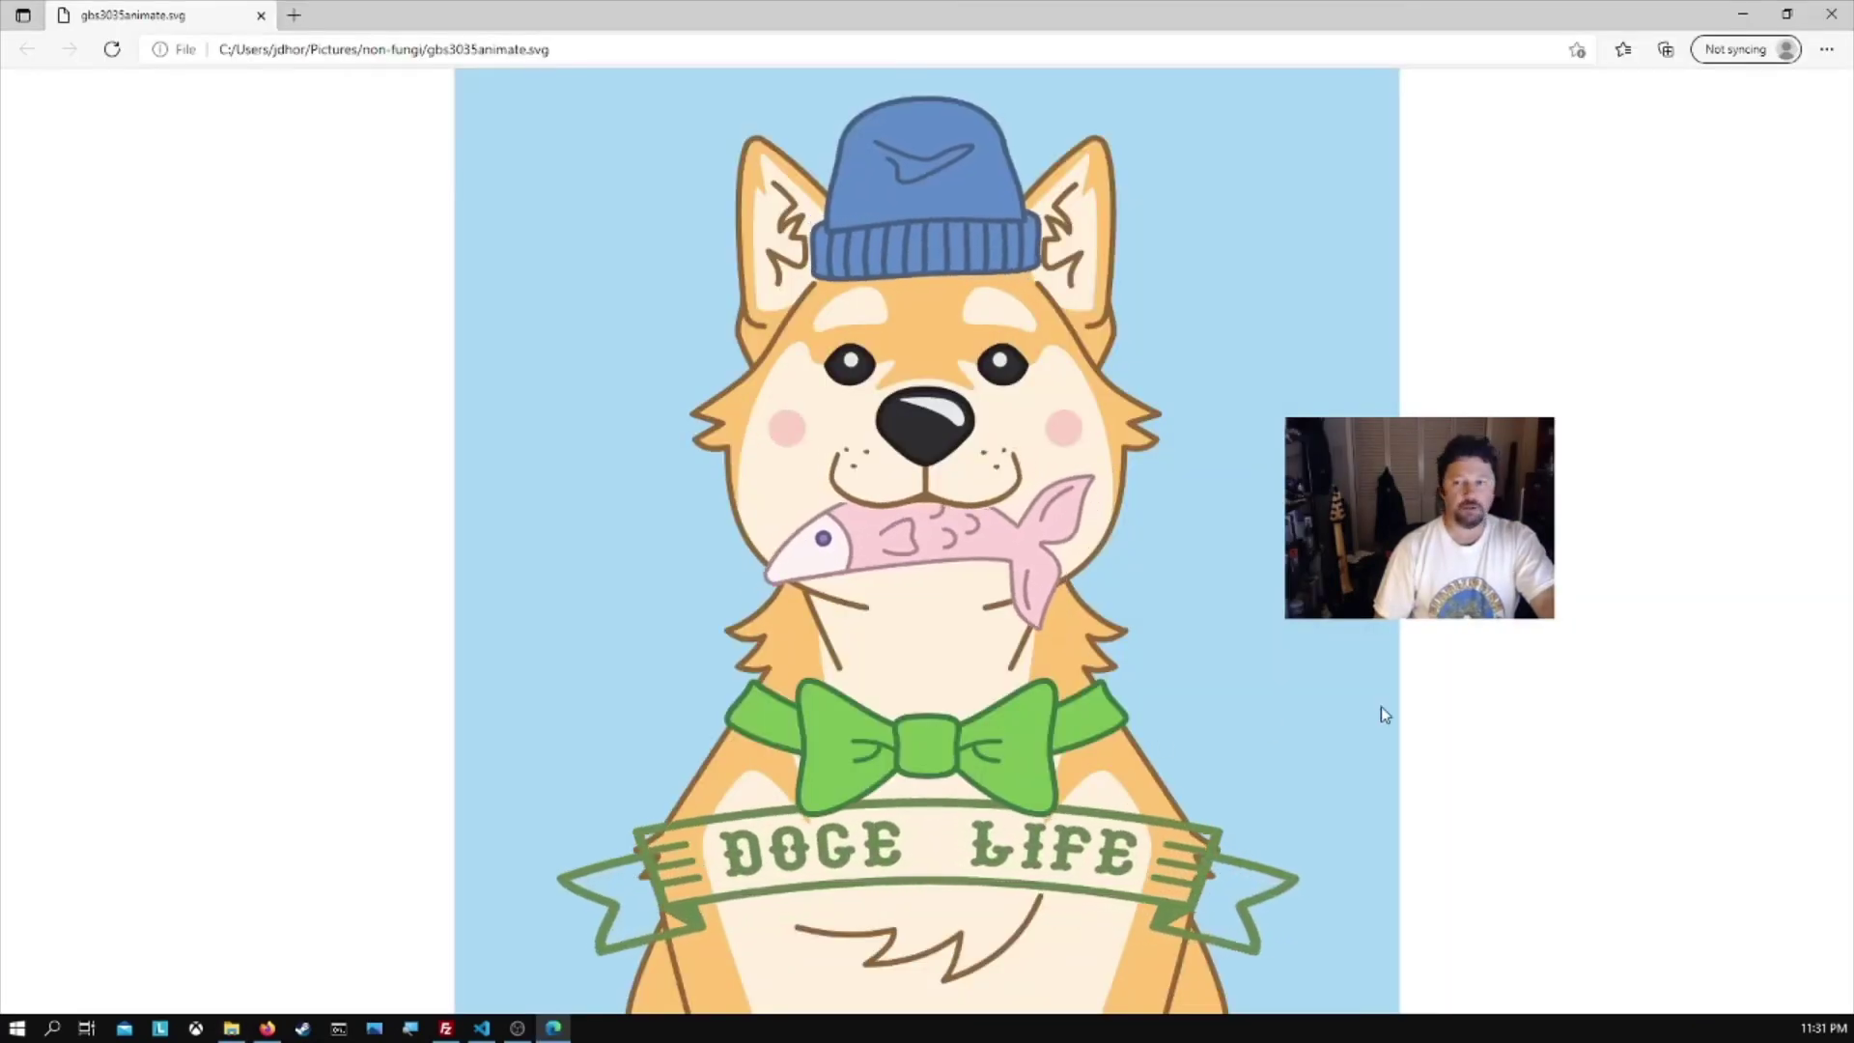